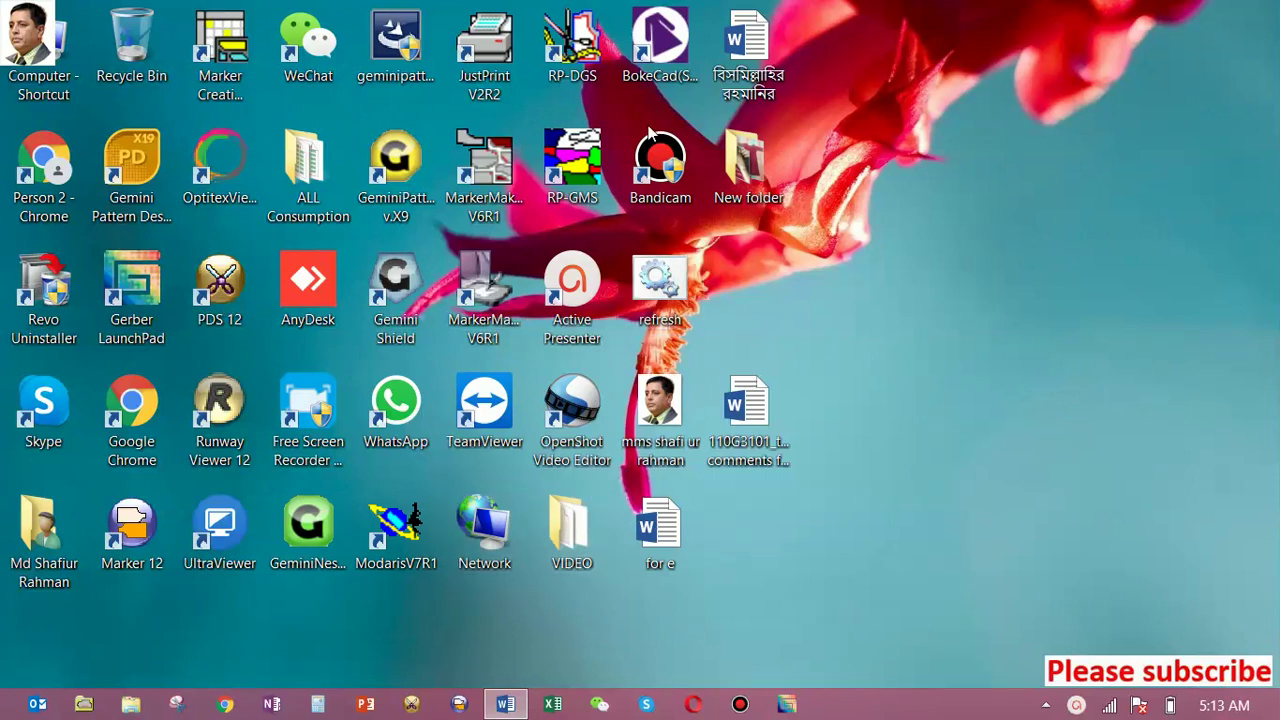
Step: Review the jeans spec document, then launch BOKE CAD and start a new pattern
click(507, 706)
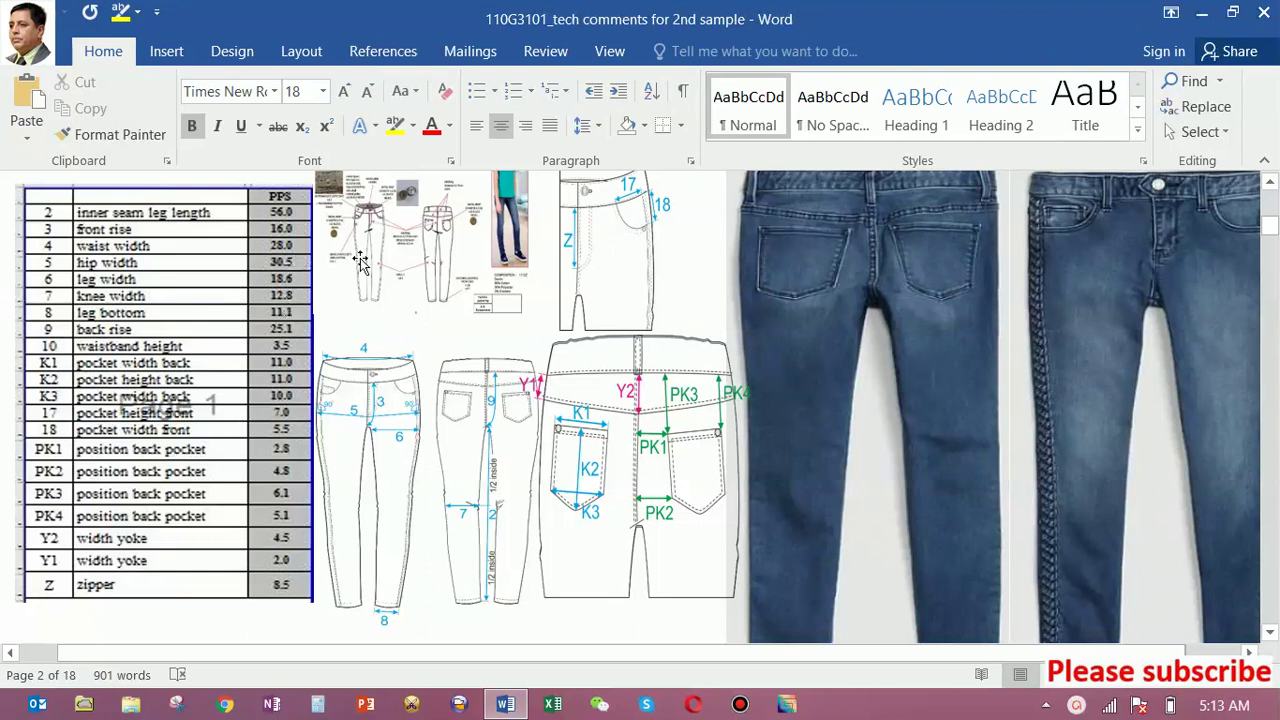
click(1204, 14)
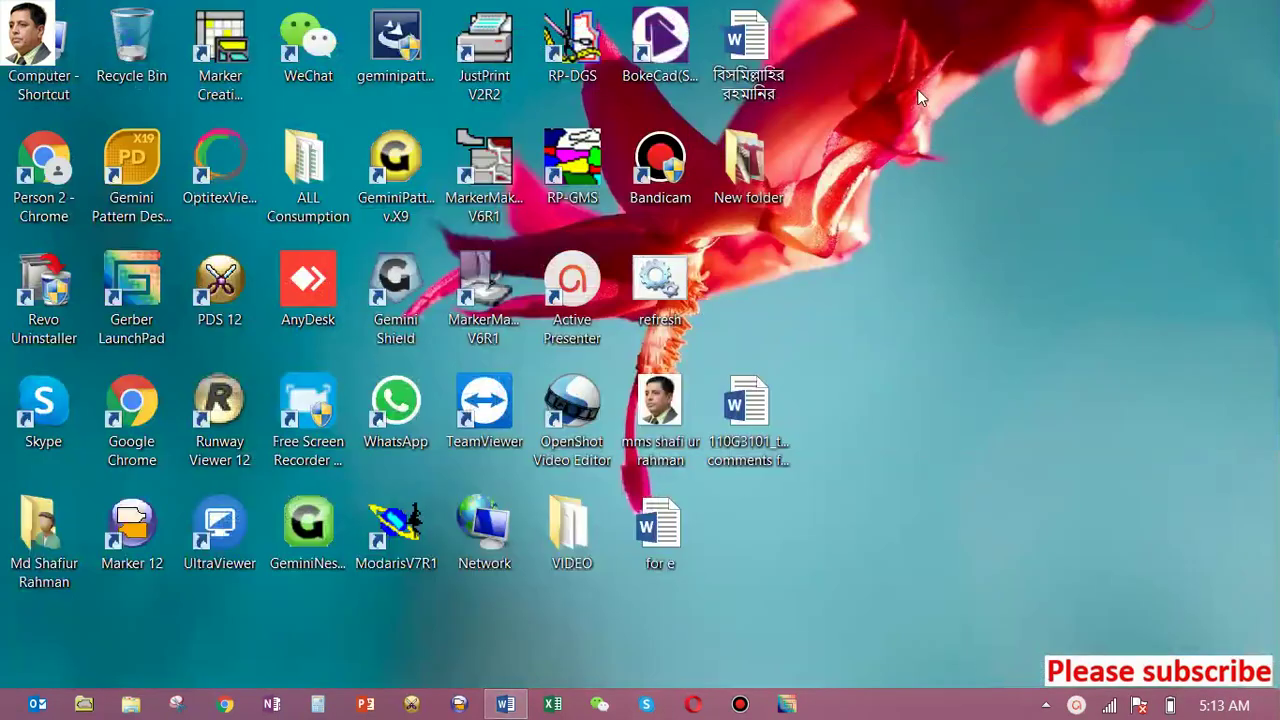
double_click(680, 62)
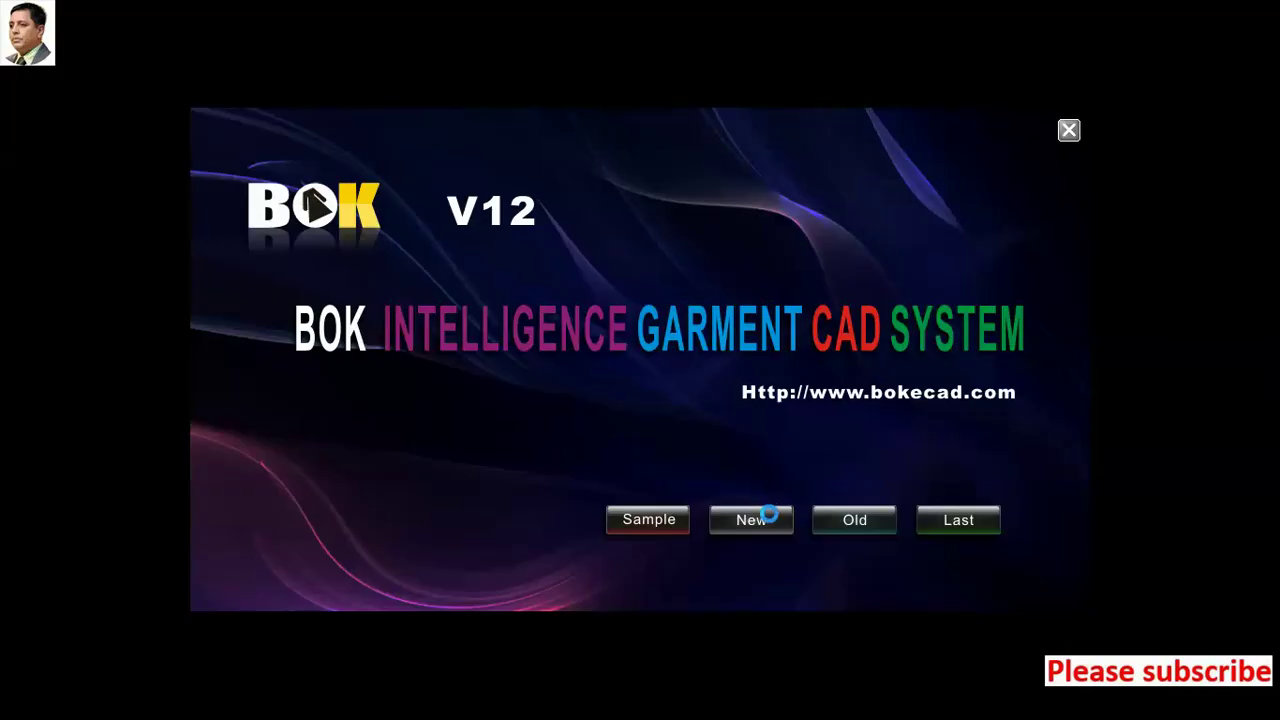
click(759, 523)
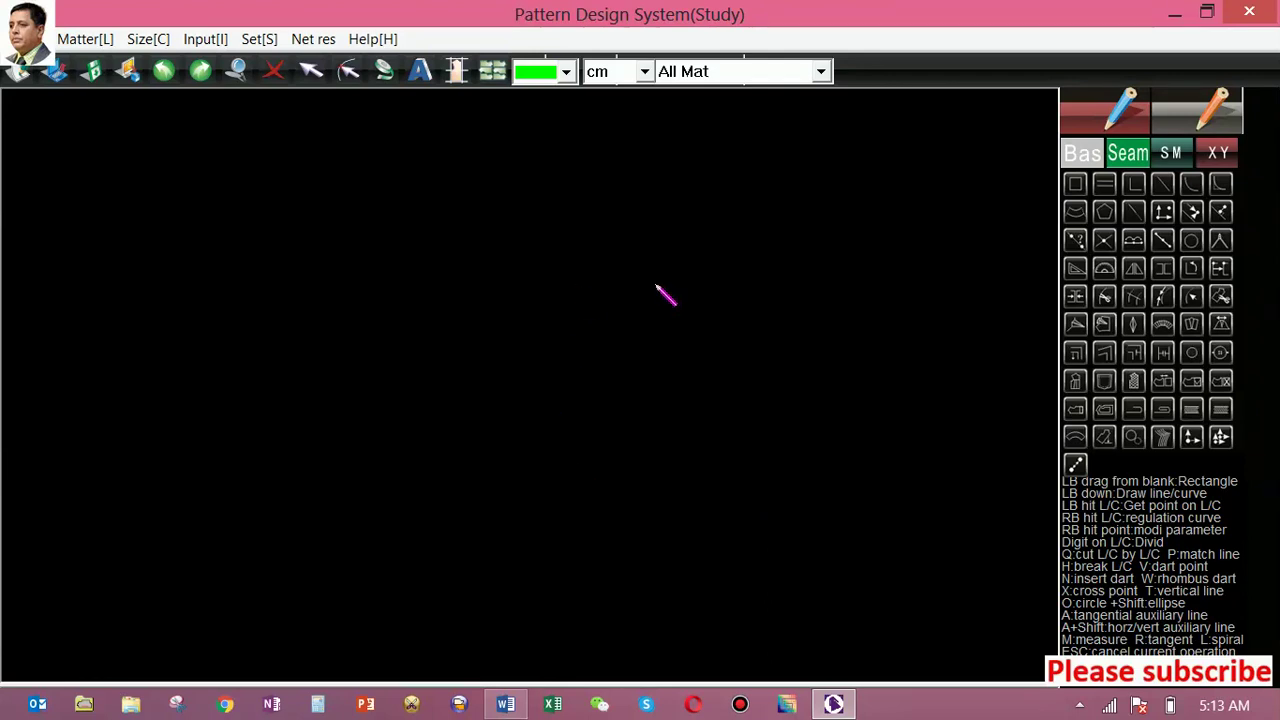
Step: Draw an 80 × 16.6 cm rectangle and fit it to the view
drag(362, 227, 737, 400)
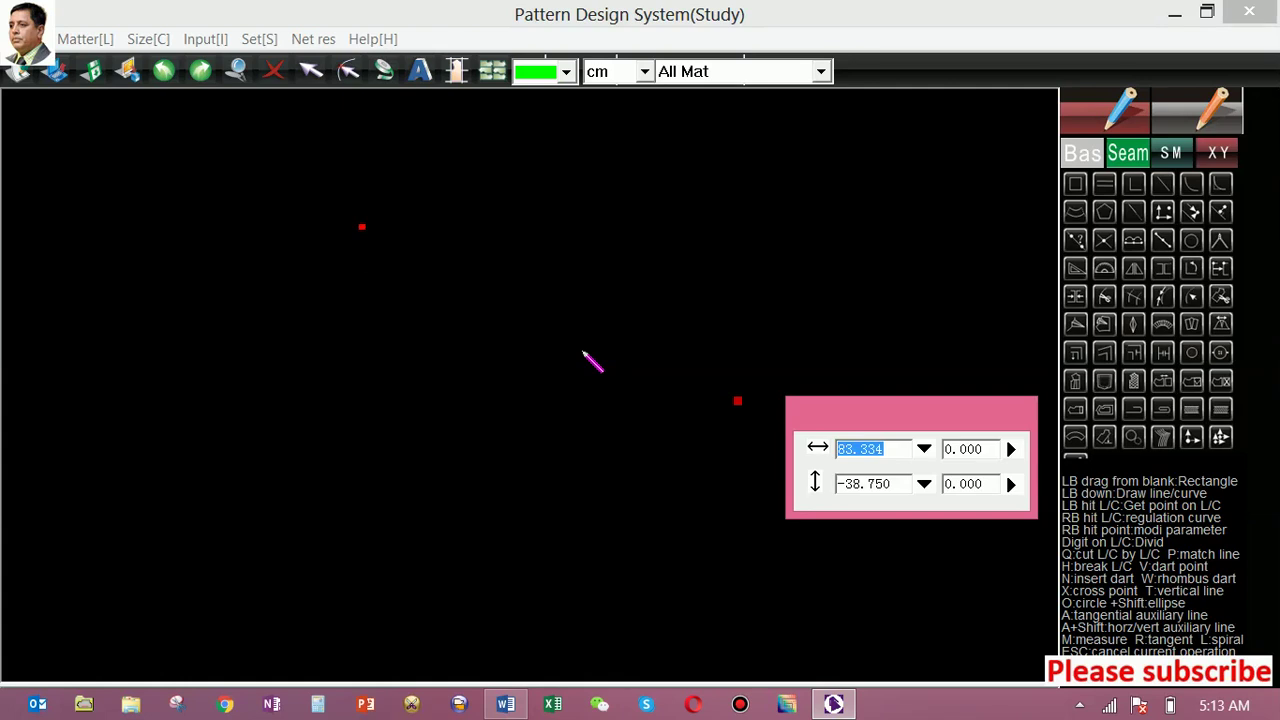
text(80)
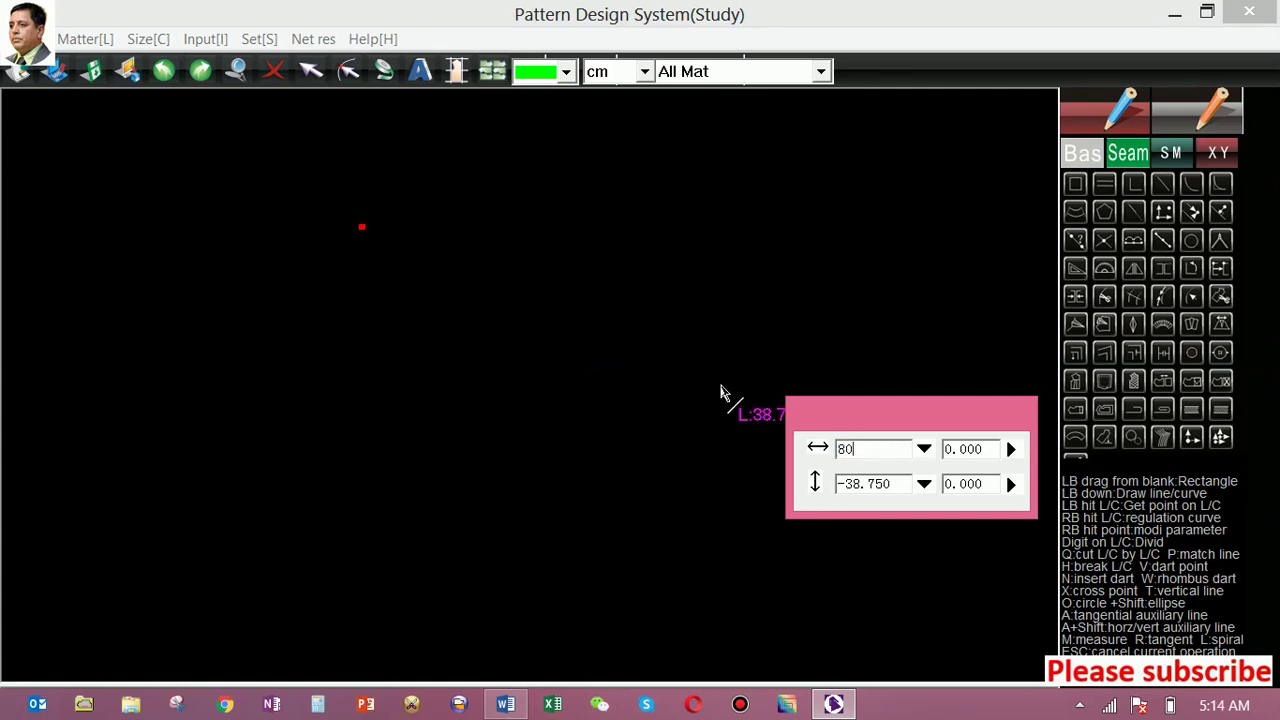
drag(906, 488, 838, 484)
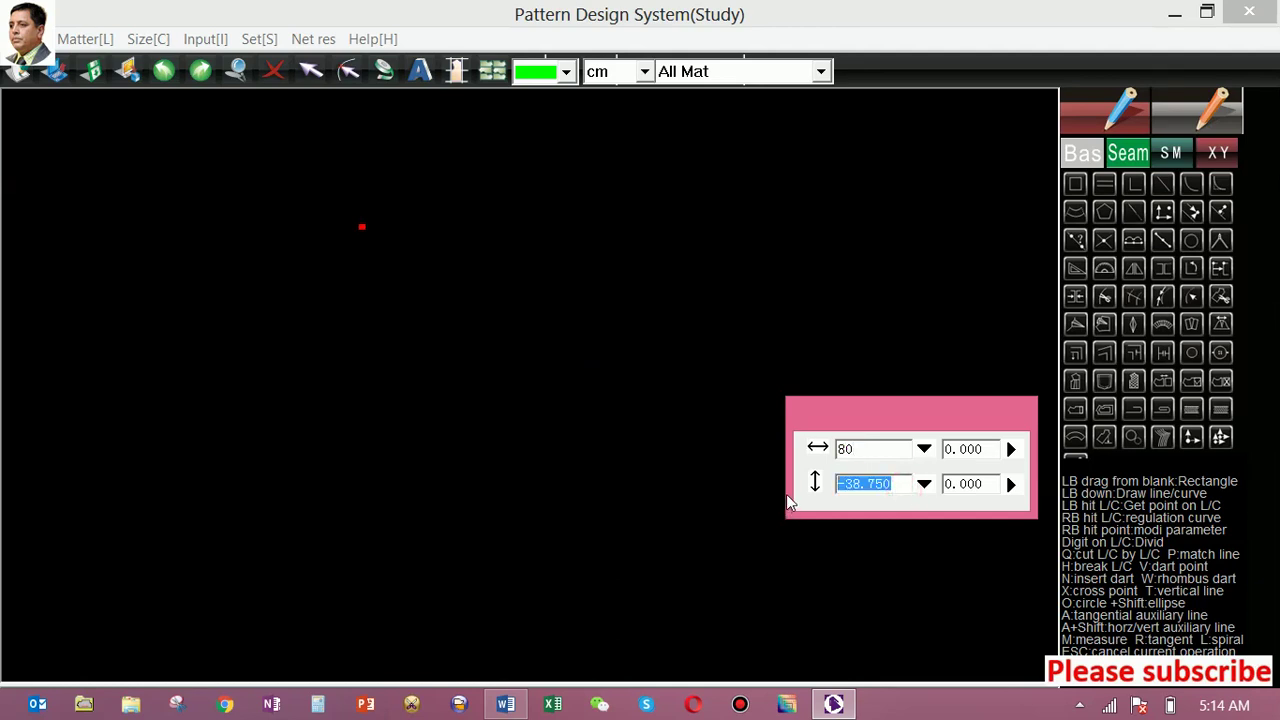
text(16.6)
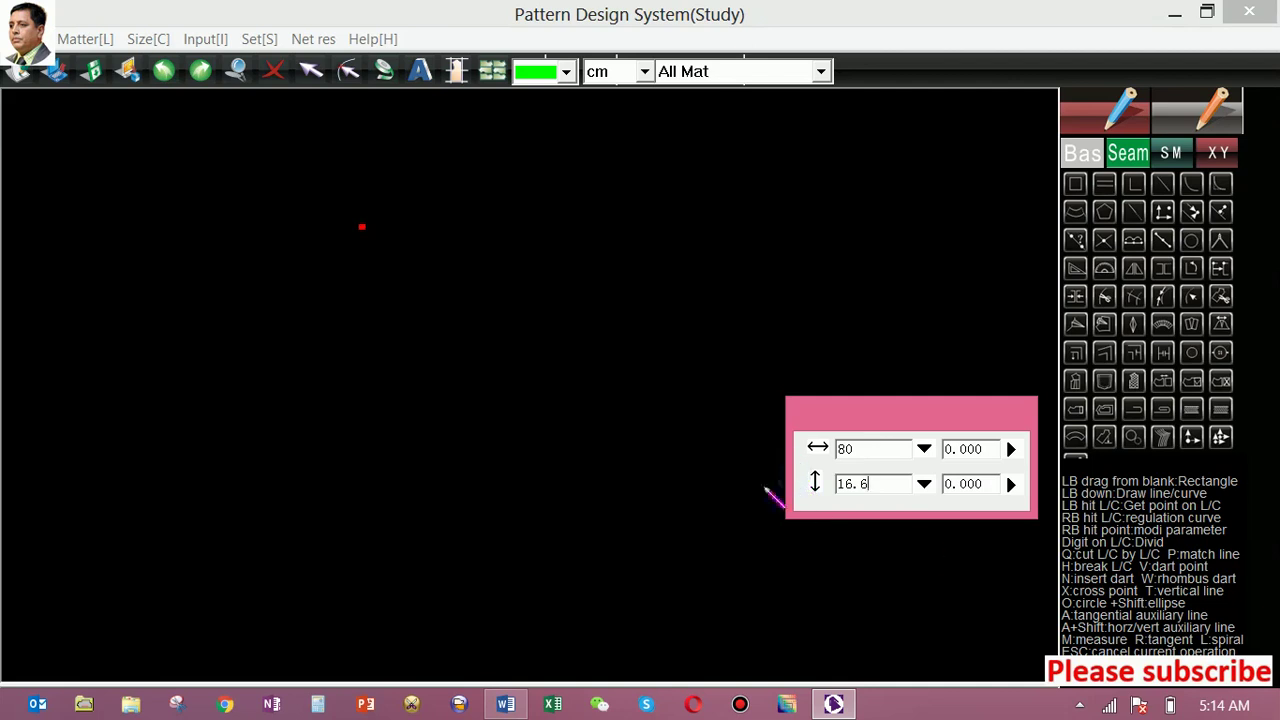
click(590, 455)
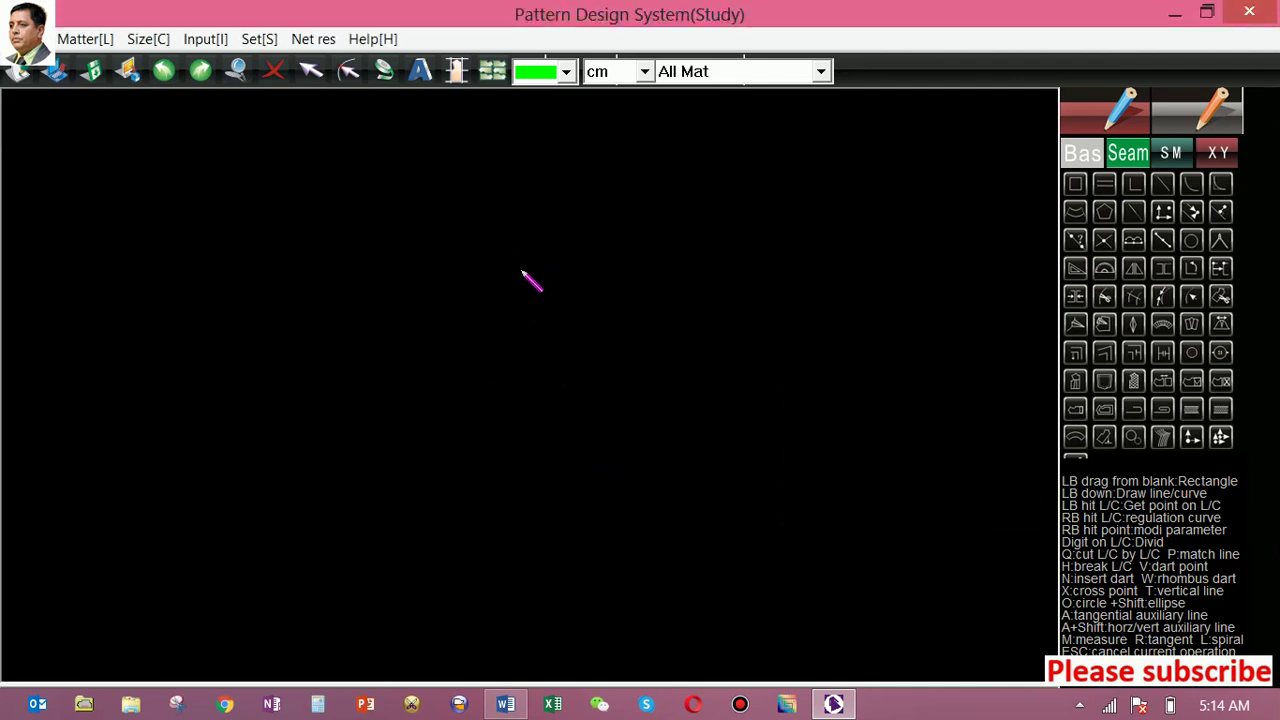
click(458, 72)
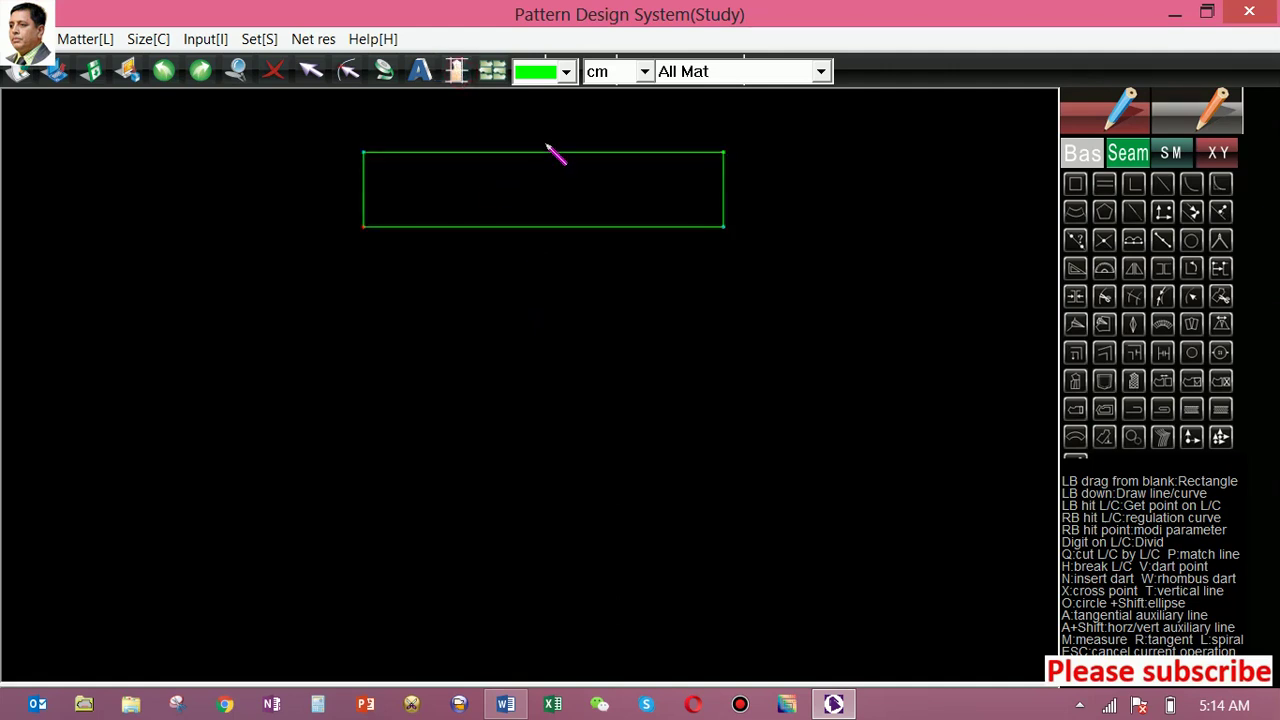
Step: Draw vertical parallel lines at 16 cm and 56 cm inside the rectangle
scroll(556, 130, up, 1)
scroll(556, 130, up, 2)
scroll(556, 130, up, 1)
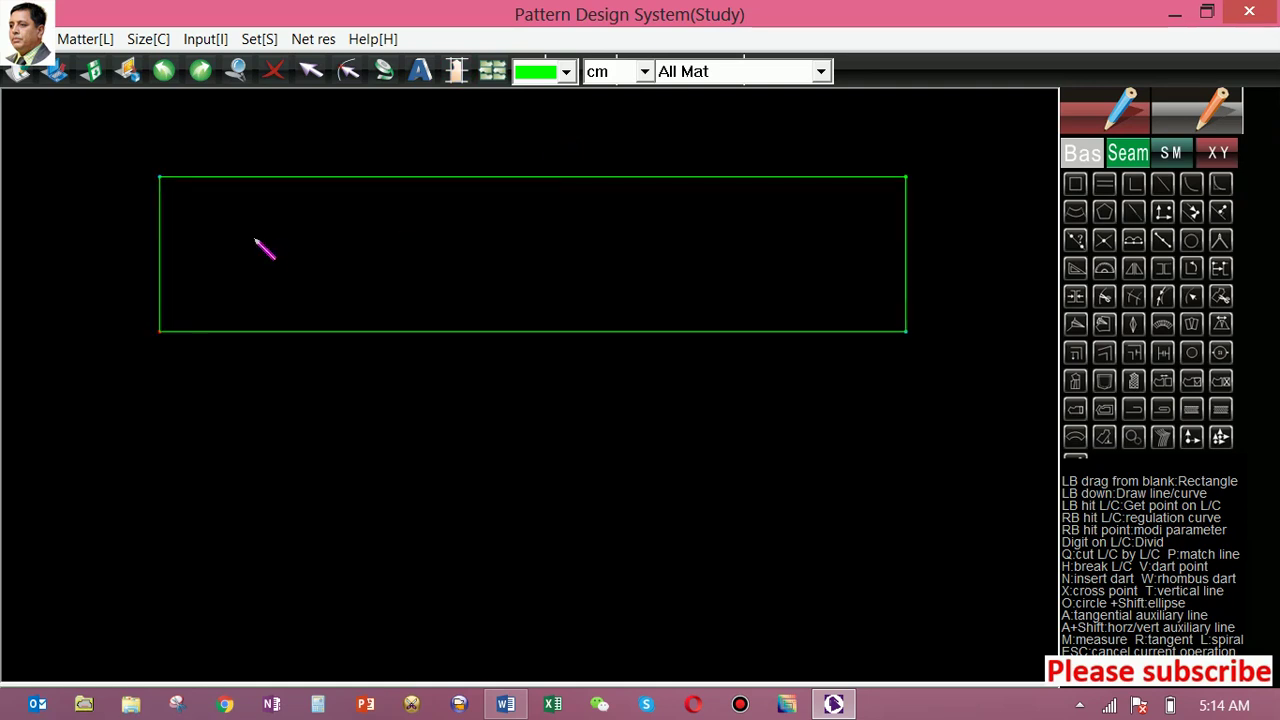
click(162, 266)
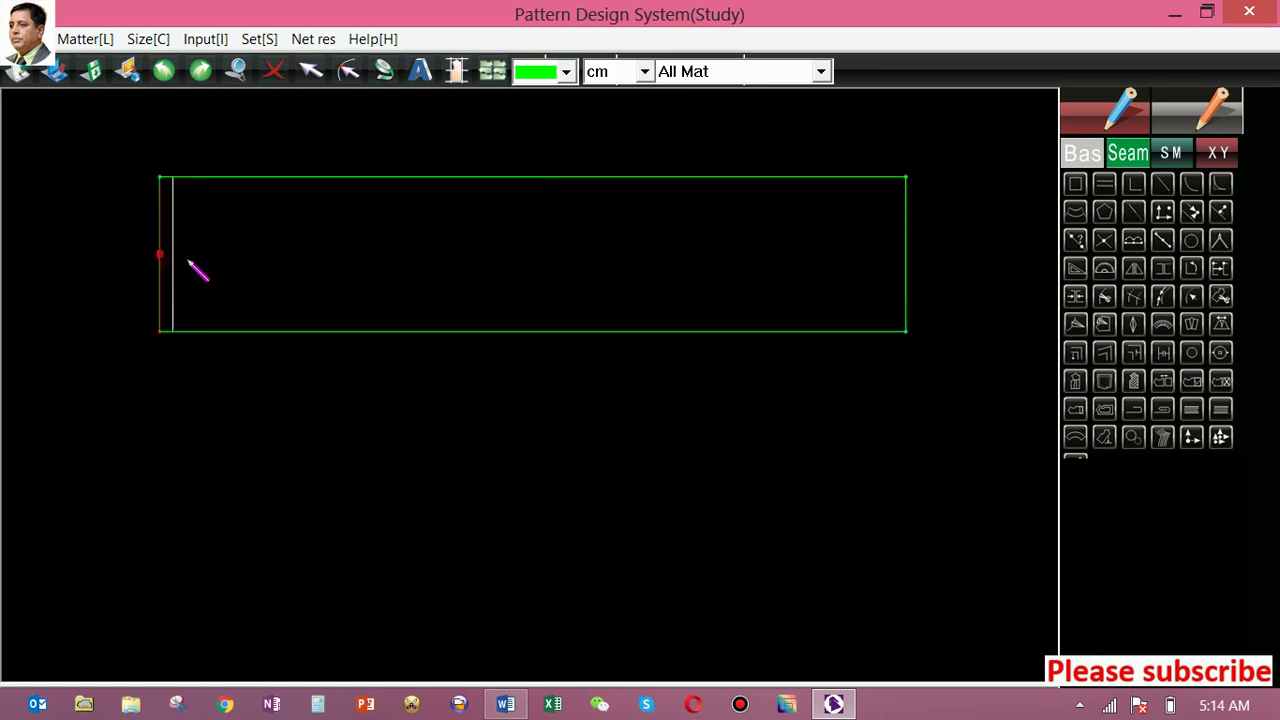
click(256, 268)
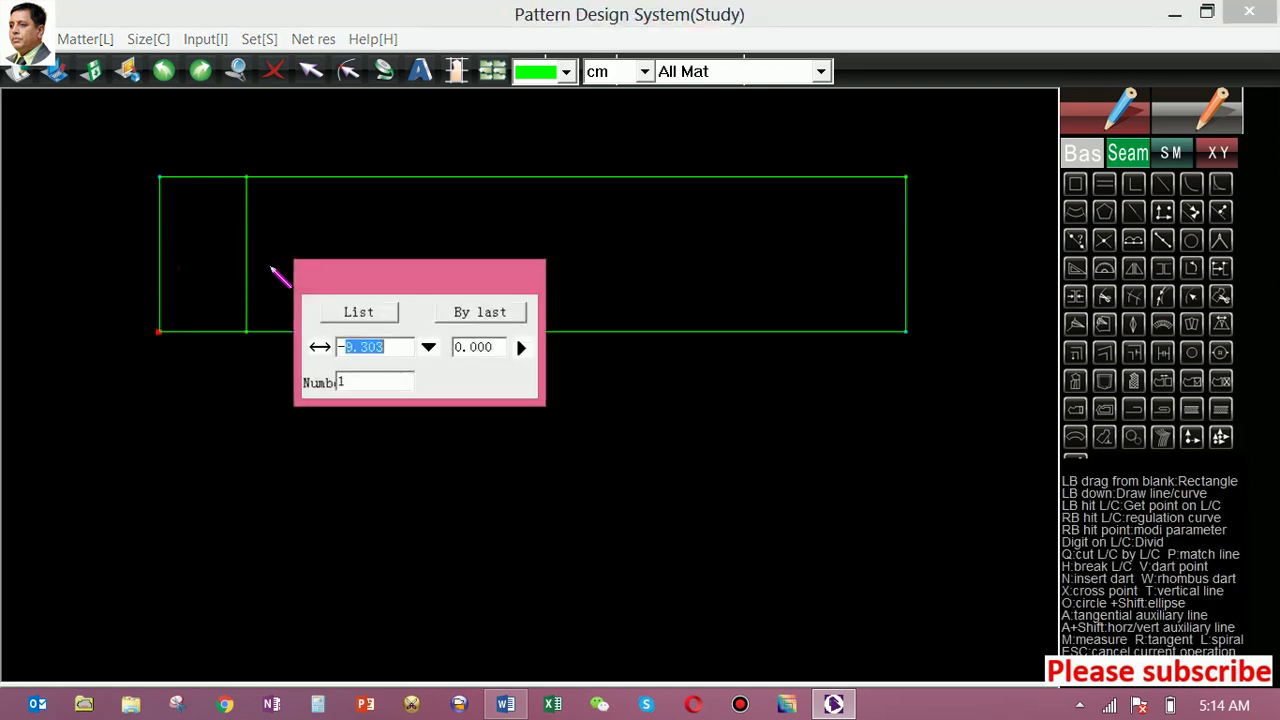
text(16)
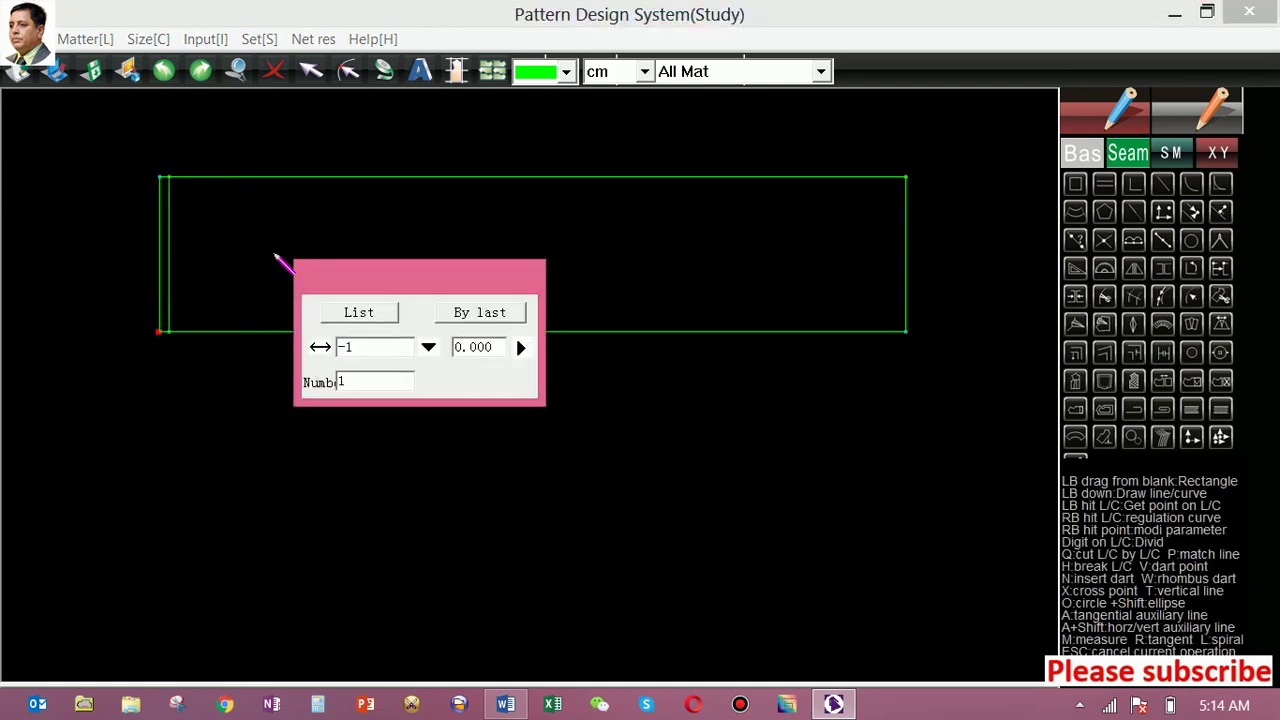
key(Return)
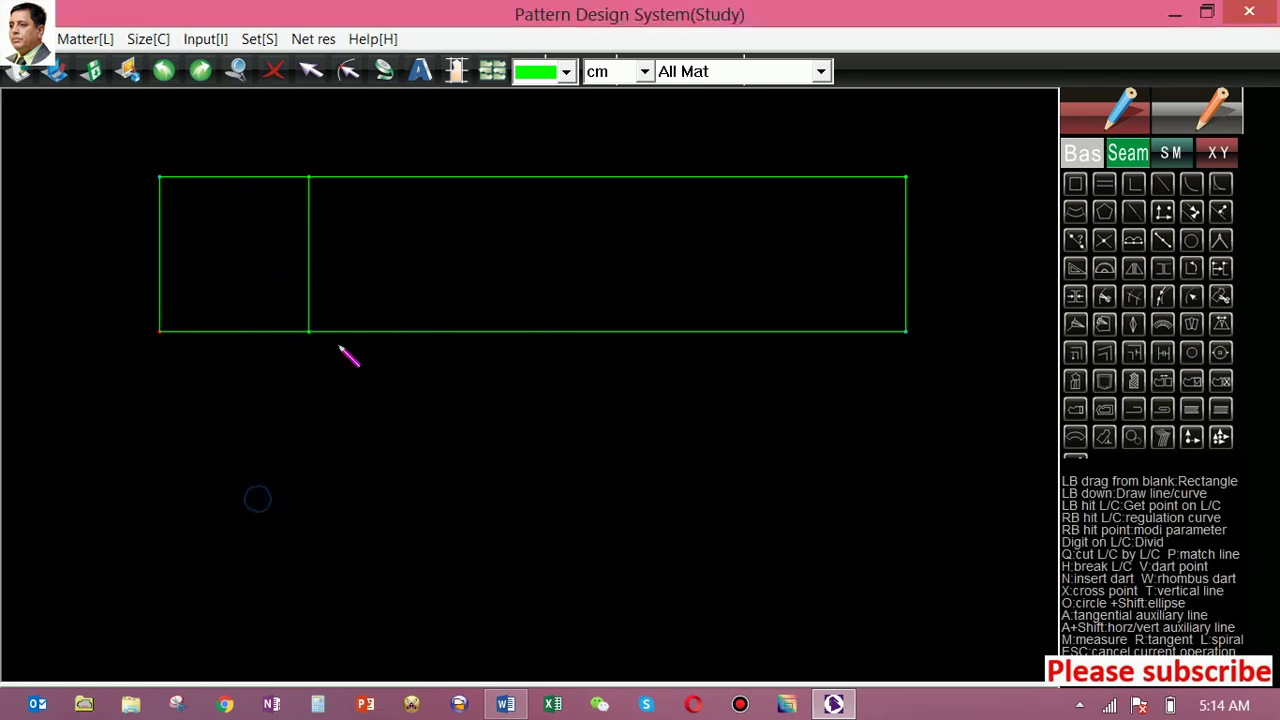
click(688, 352)
key(Return)
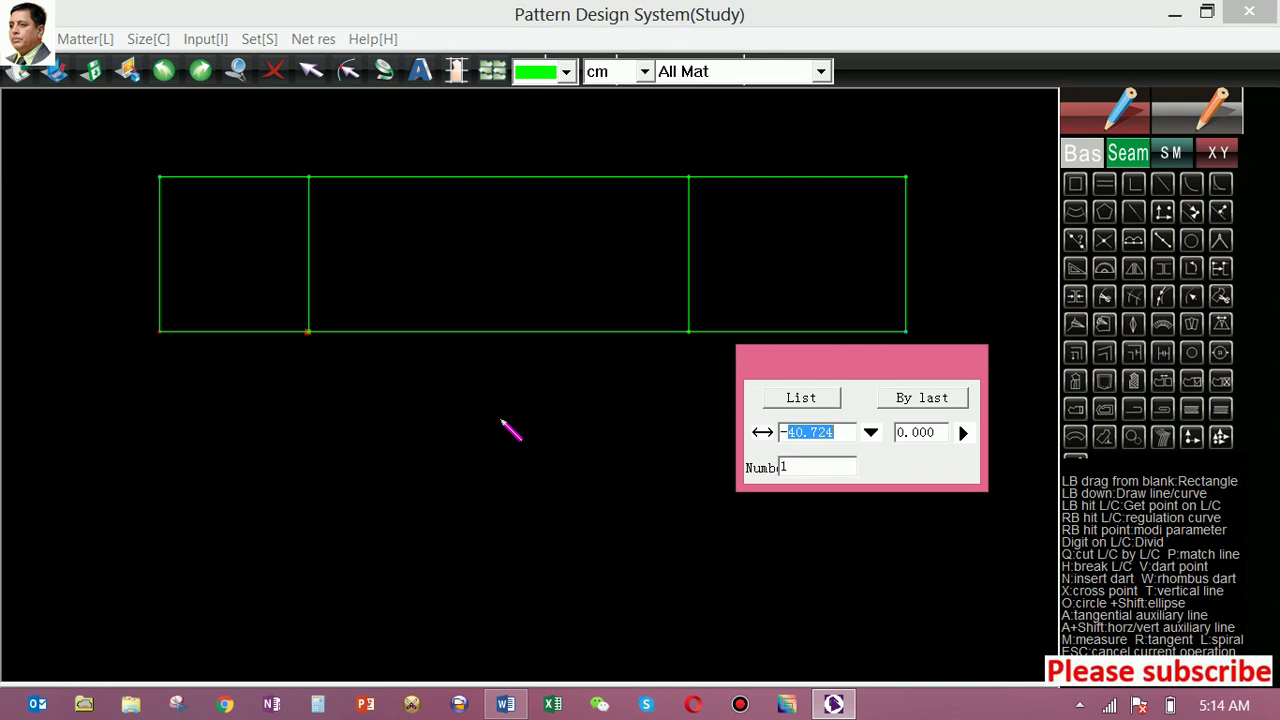
text(56)
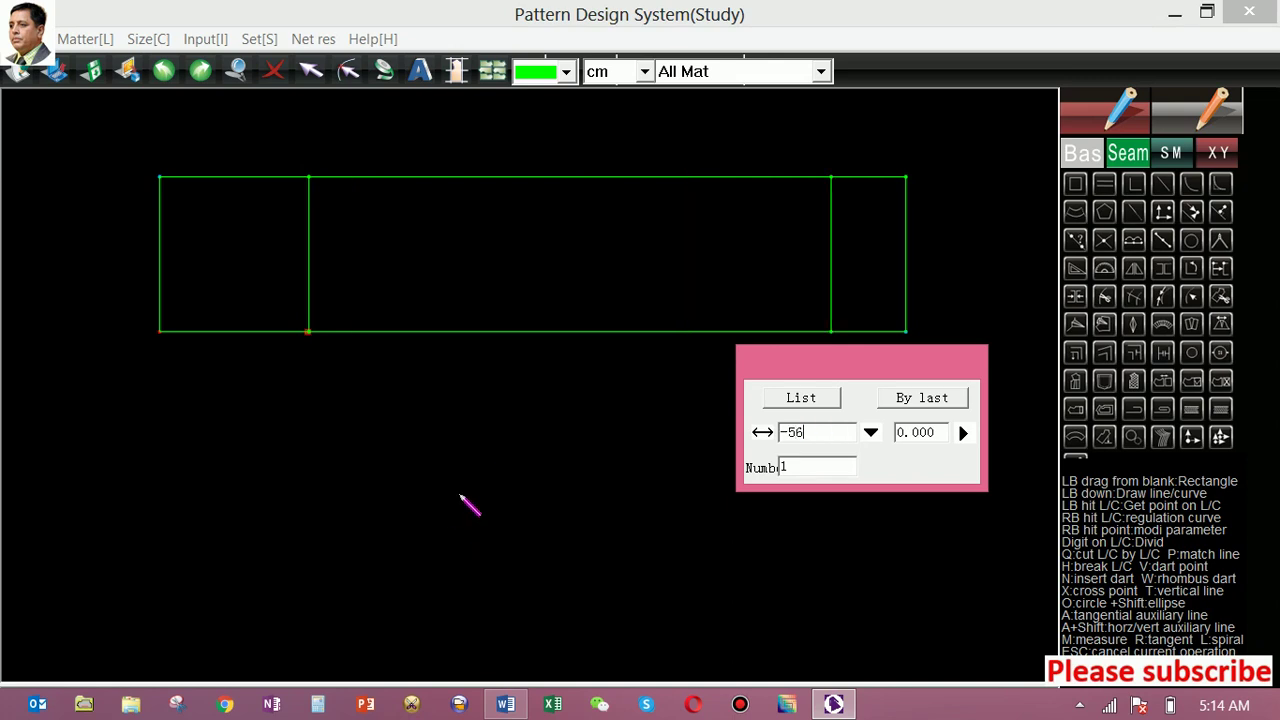
key(Return)
Step: Add a horizontal line 8 cm up and a parallel line 2 cm inside the left edge
drag(531, 332, 550, 268)
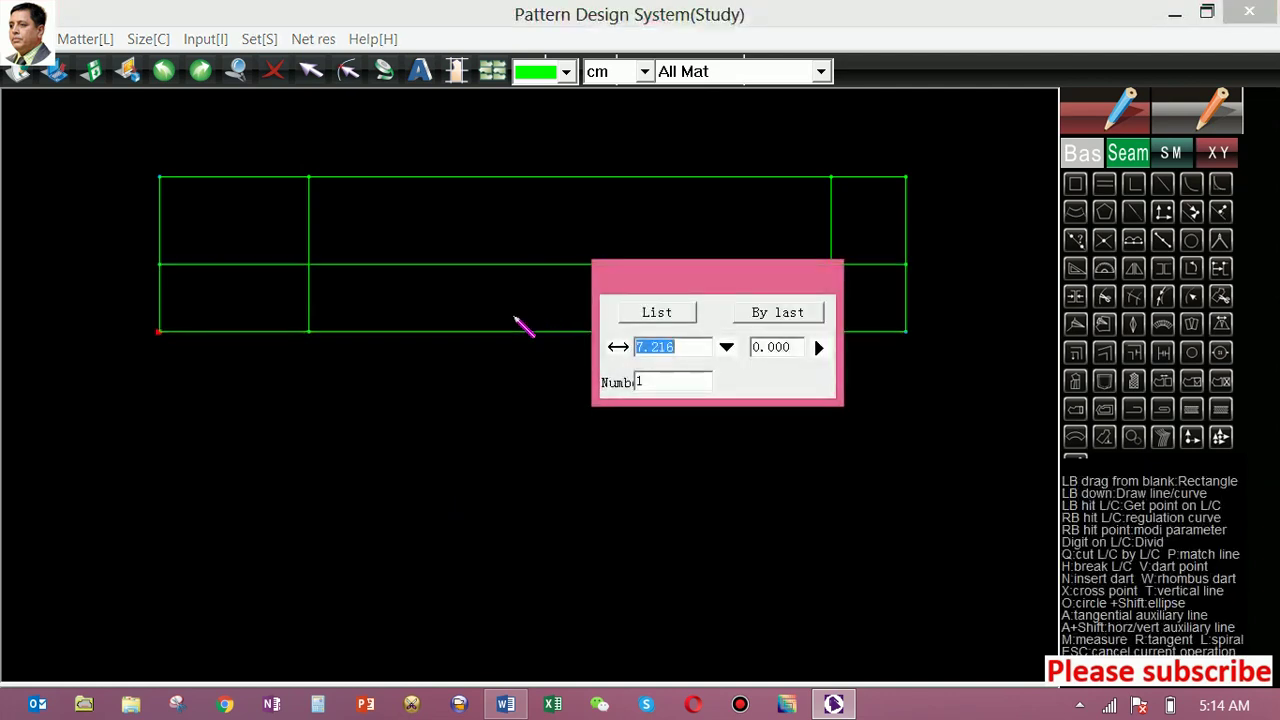
text(8)
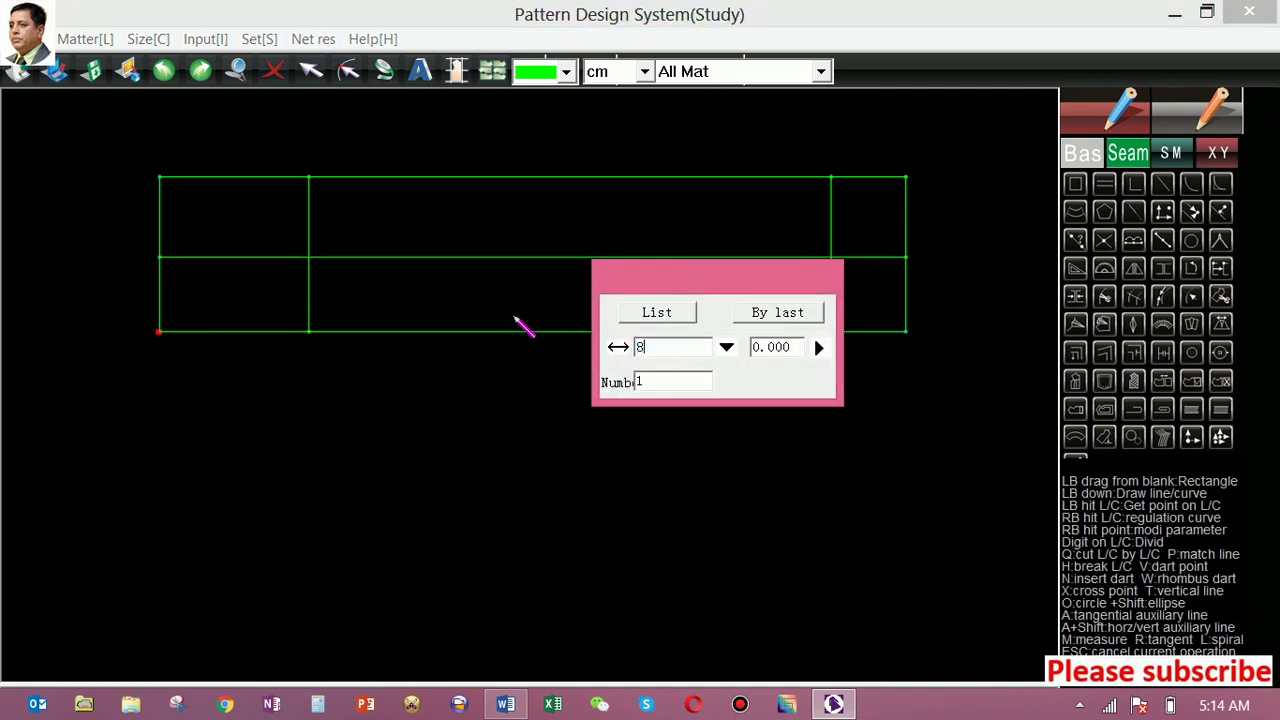
click(446, 409)
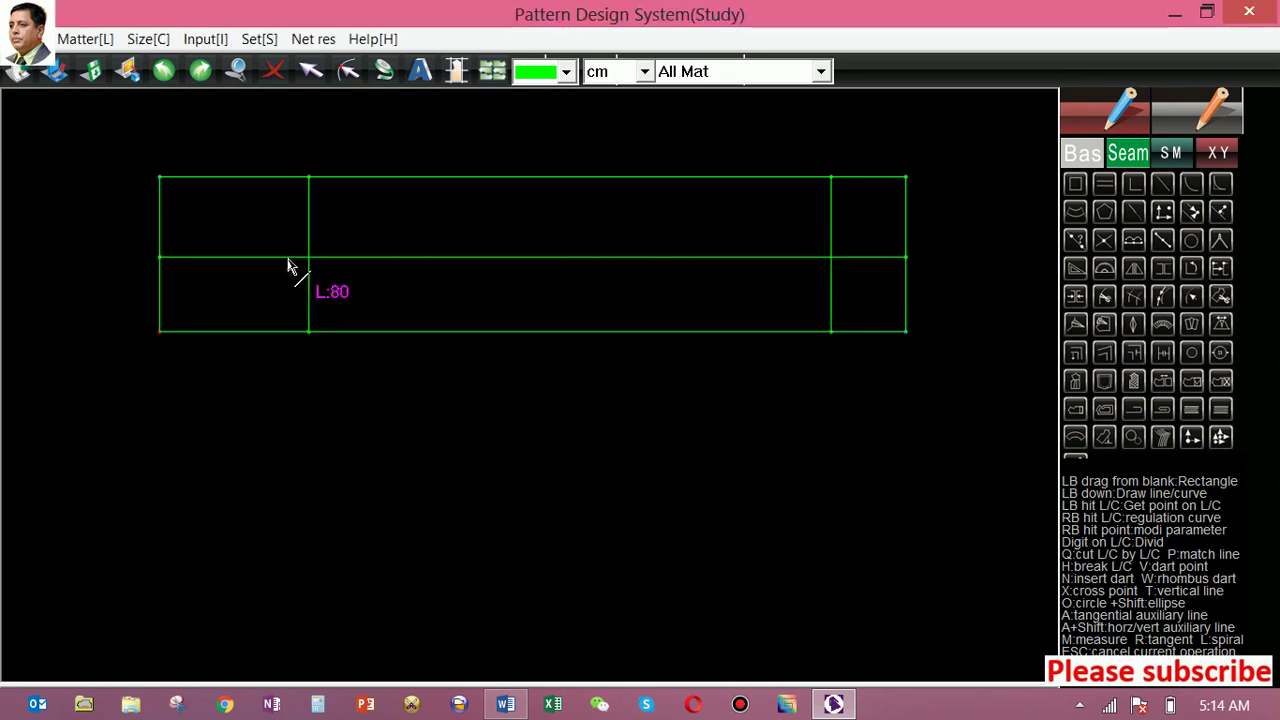
click(161, 241)
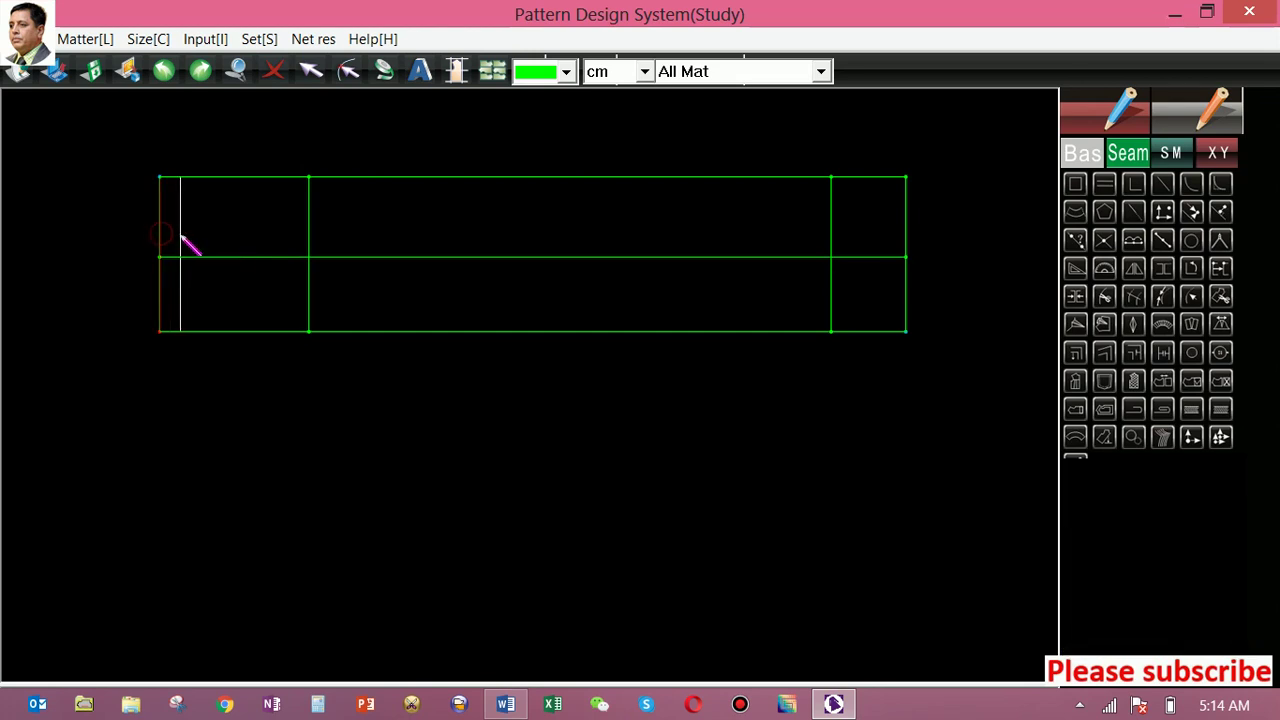
click(181, 240)
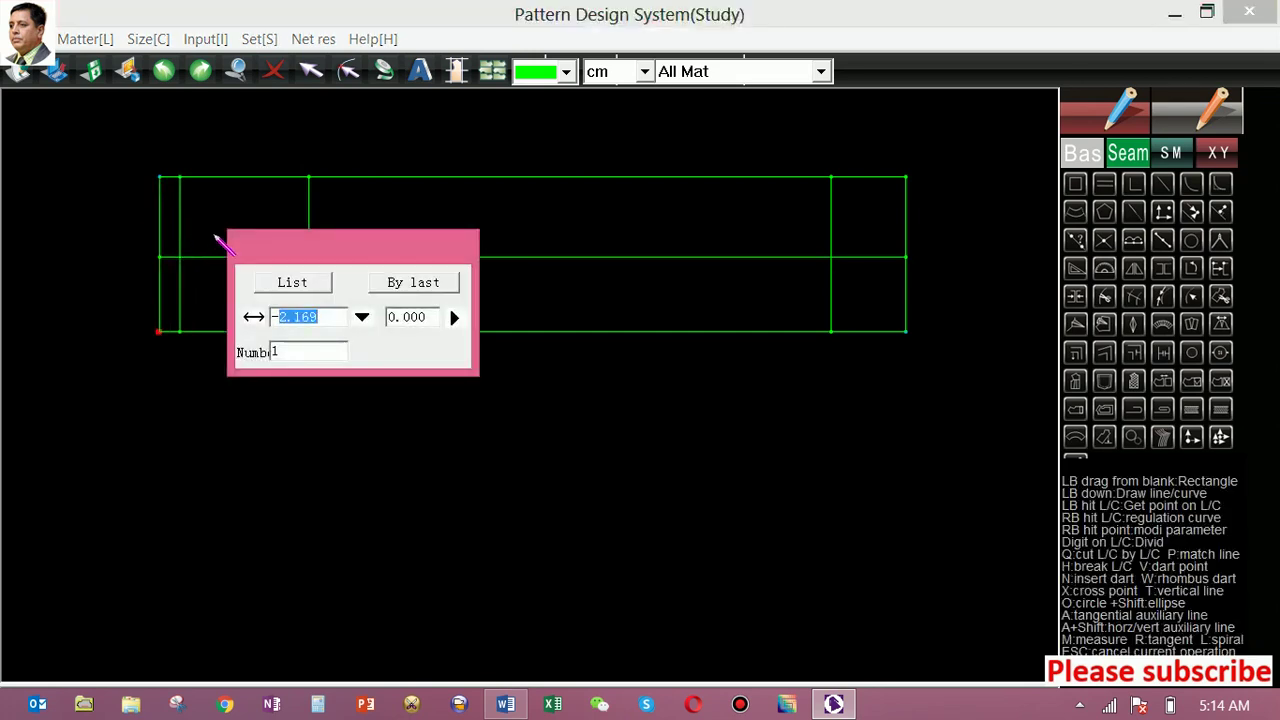
text(2)
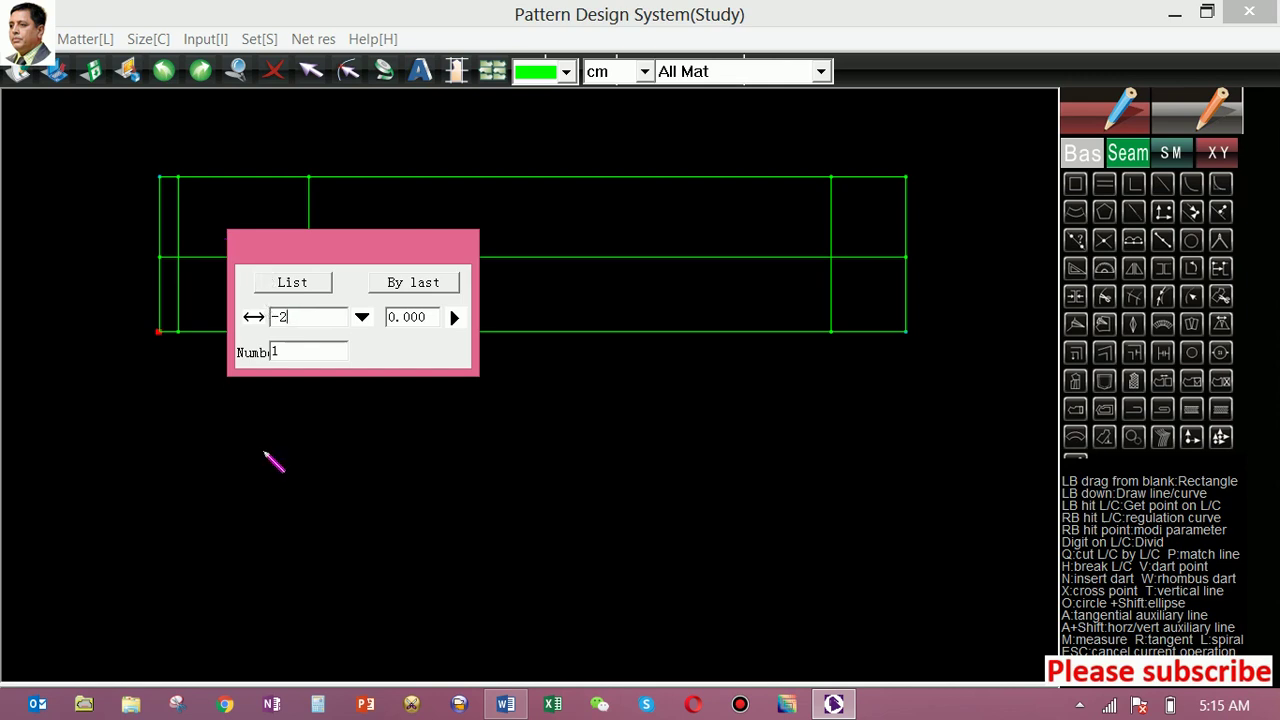
key(Return)
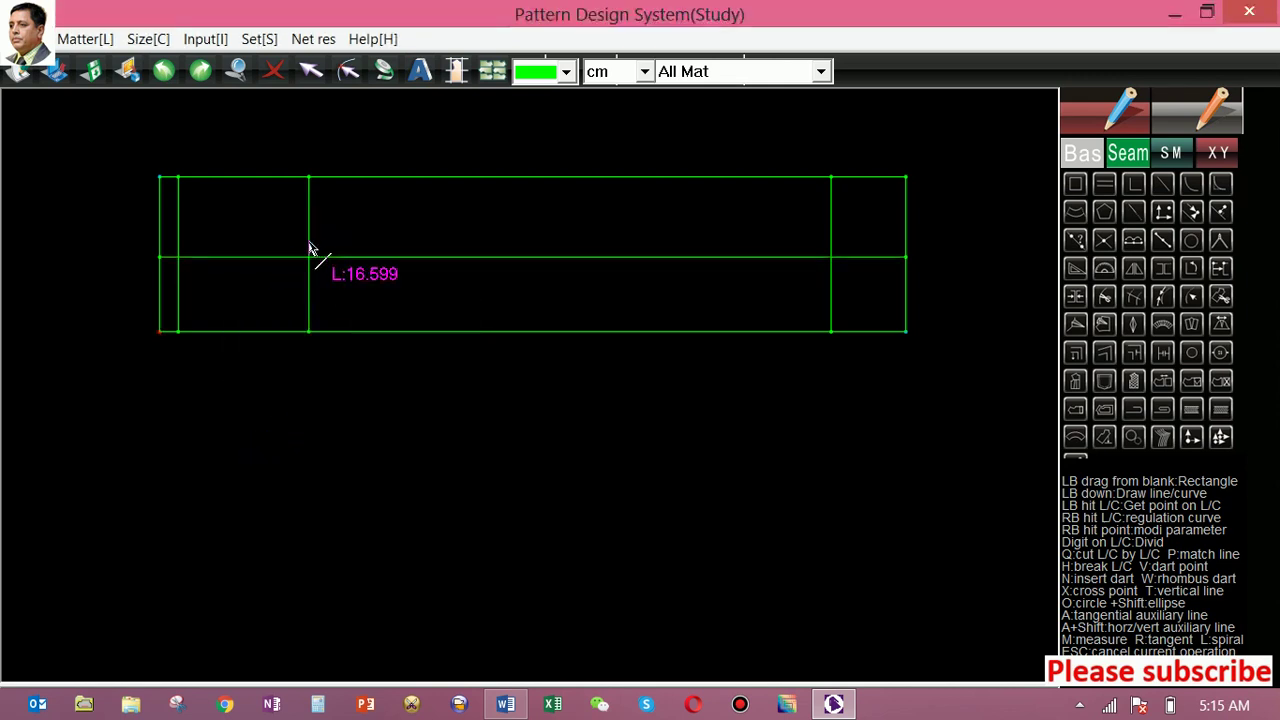
Step: Offset the 16 cm line by 2 cm, then delete the original 16 cm line
click(312, 250)
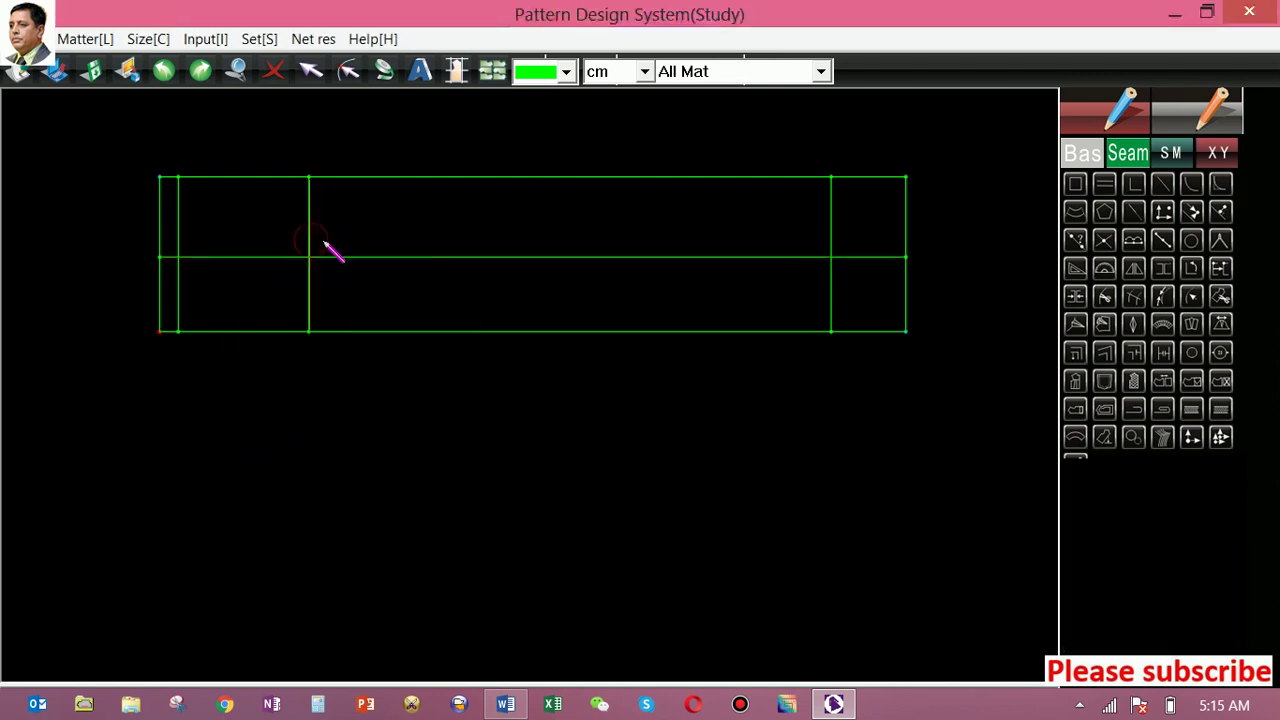
click(323, 248)
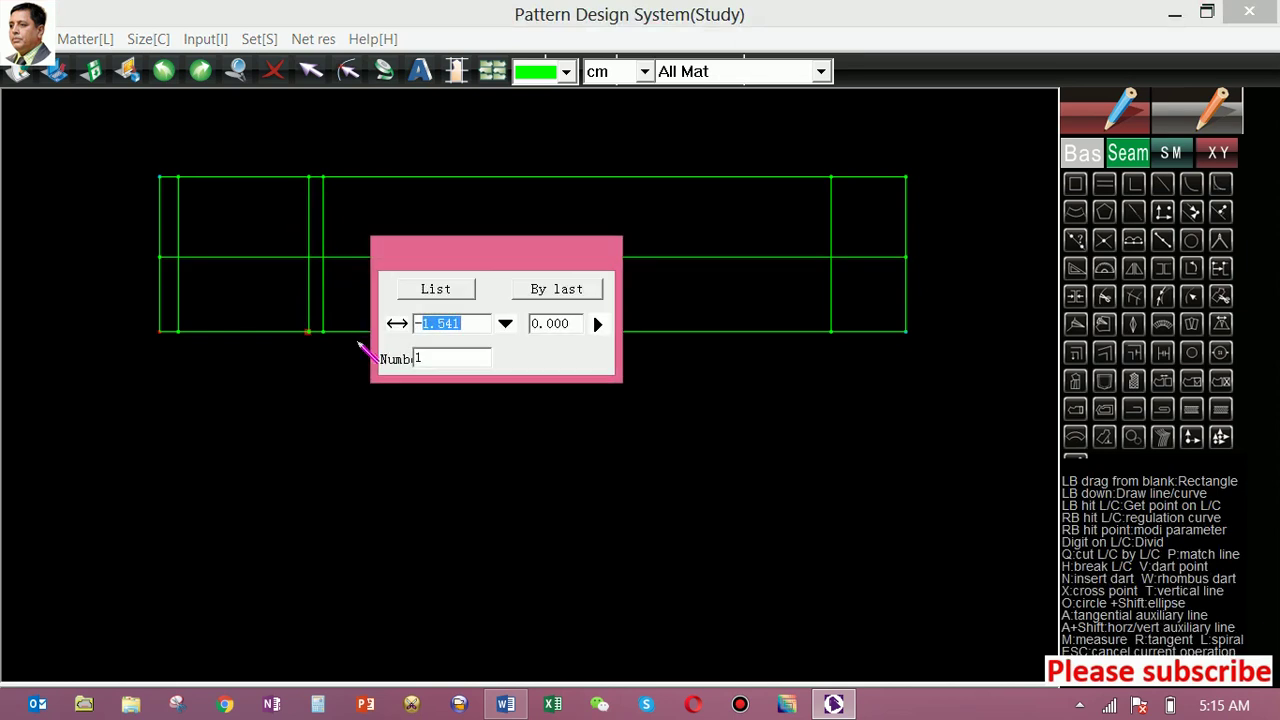
text(2)
click(397, 445)
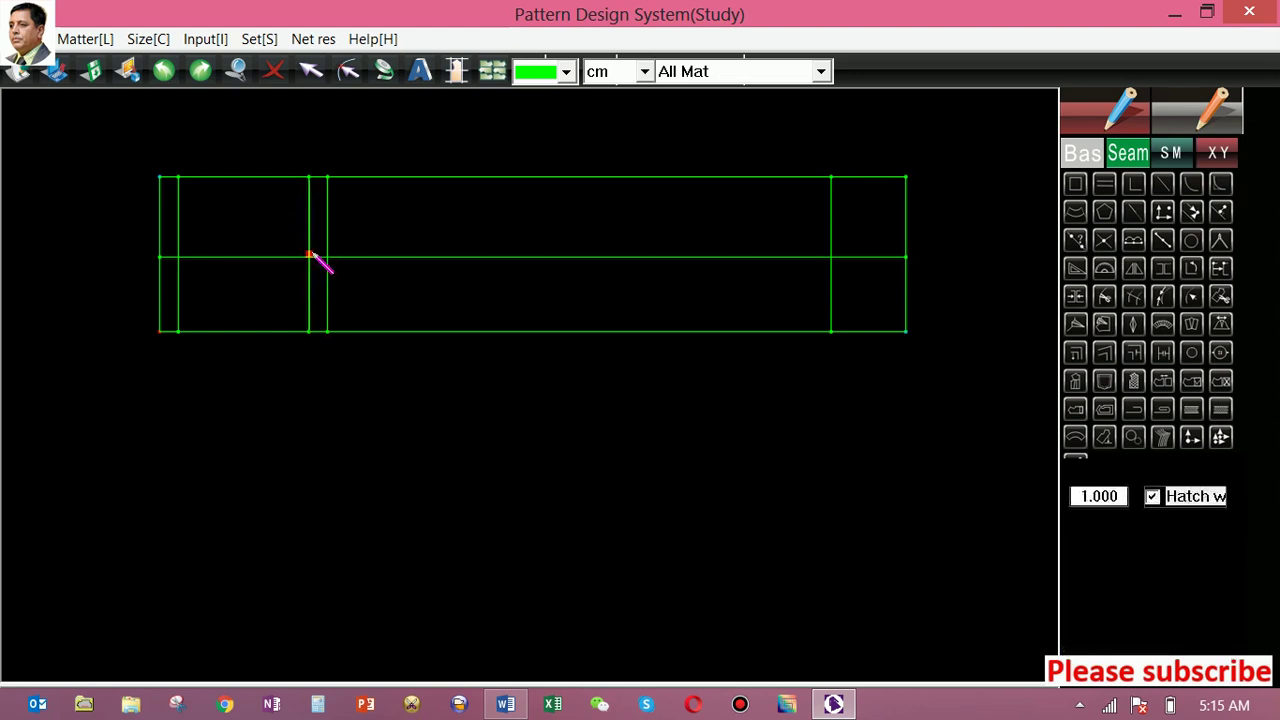
click(299, 292)
click(292, 291)
key(Delete)
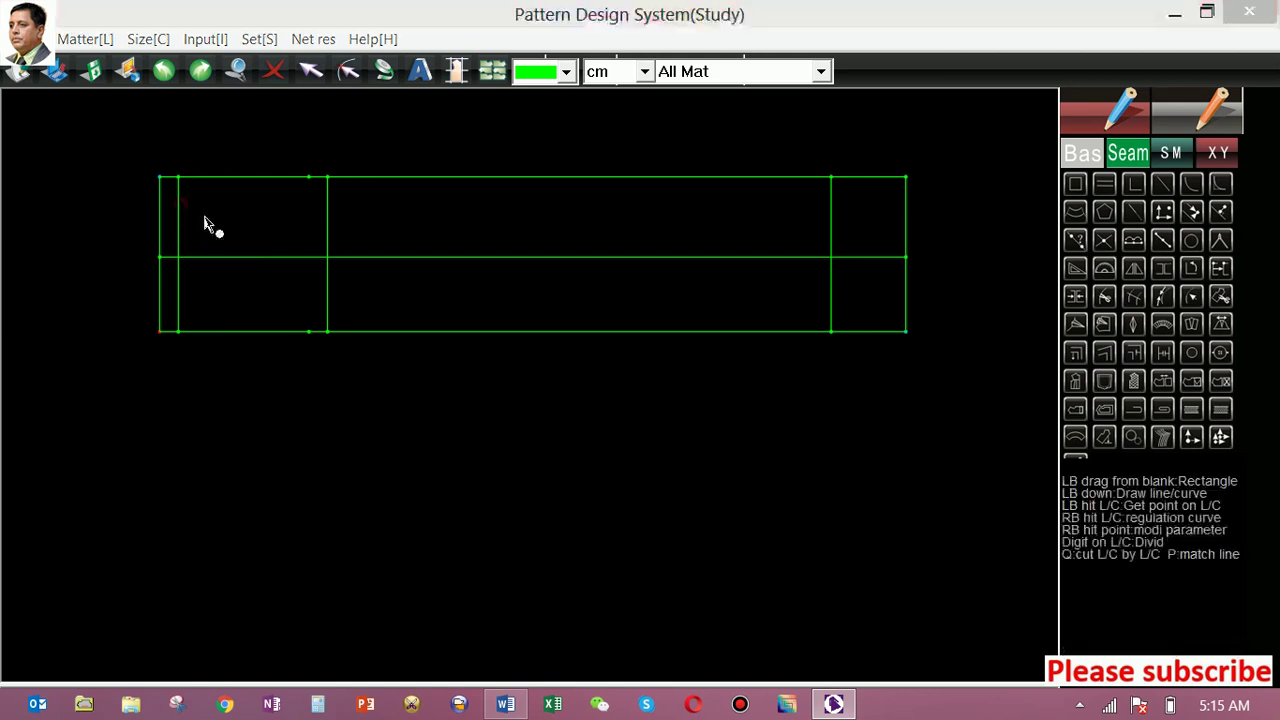
Step: Draw the upper slanted line from the left-edge point to the top corner
click(179, 206)
right_click(240, 454)
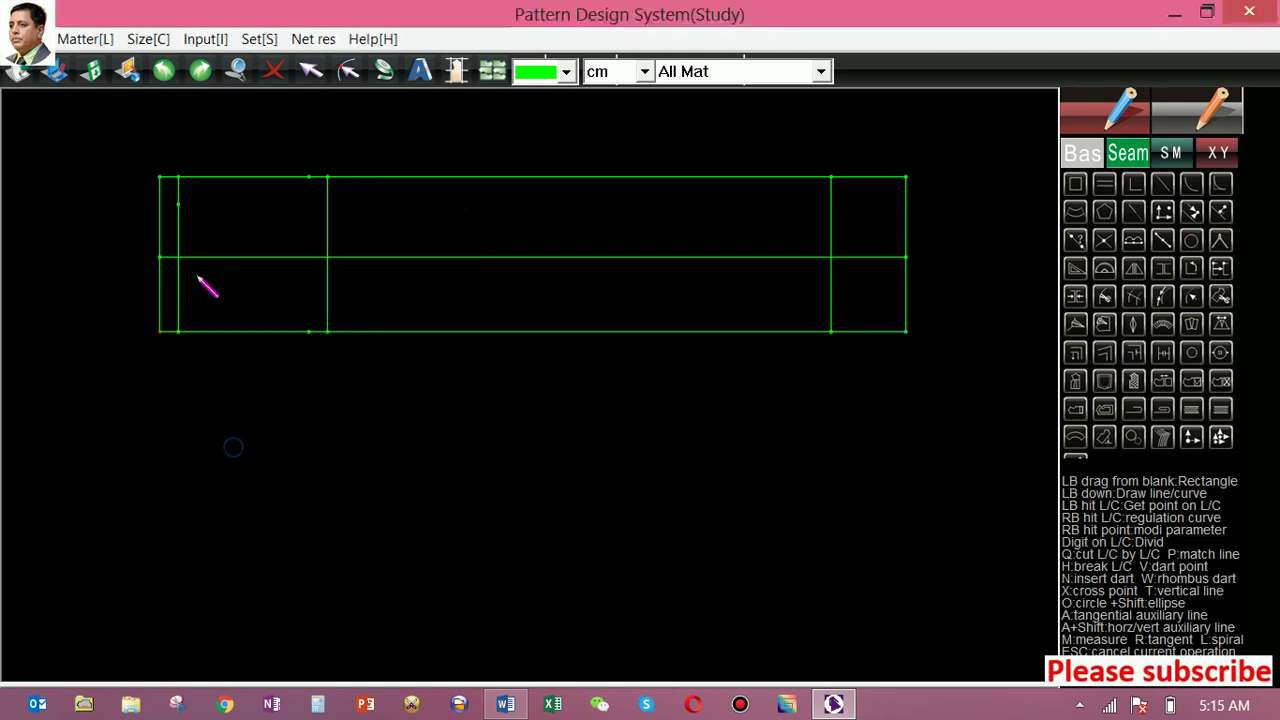
click(178, 205)
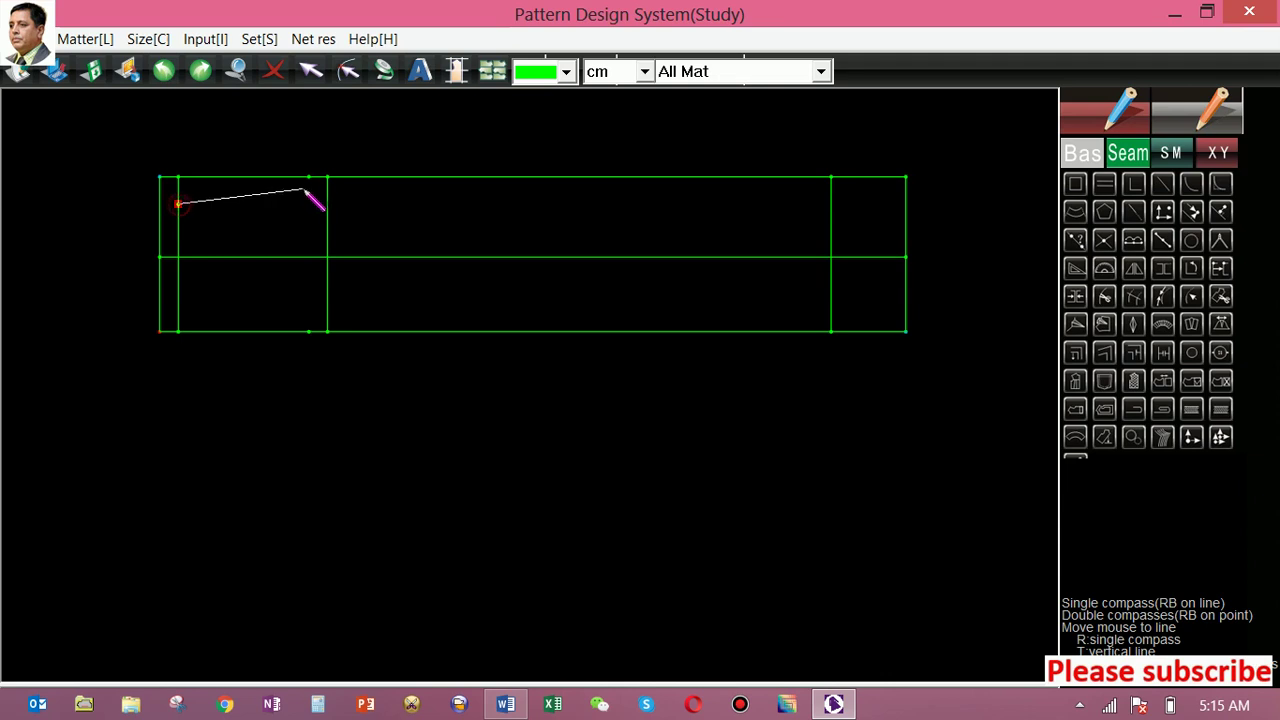
click(328, 179)
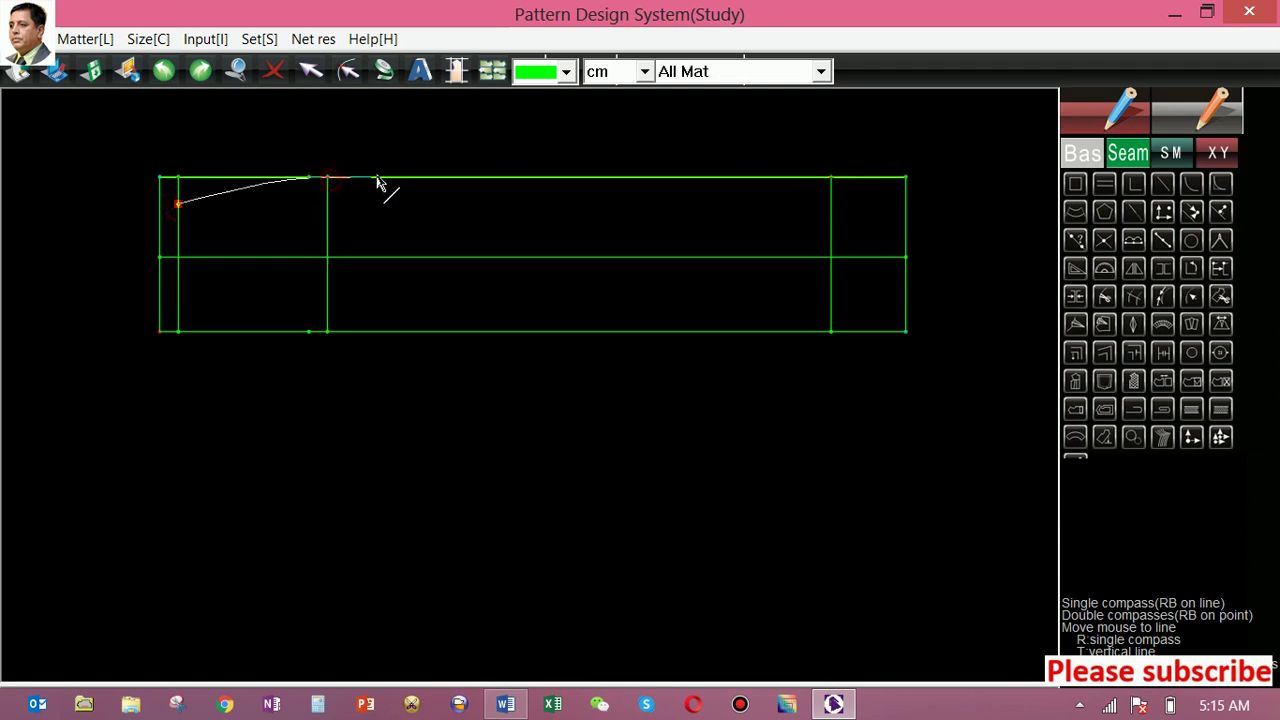
right_click(380, 182)
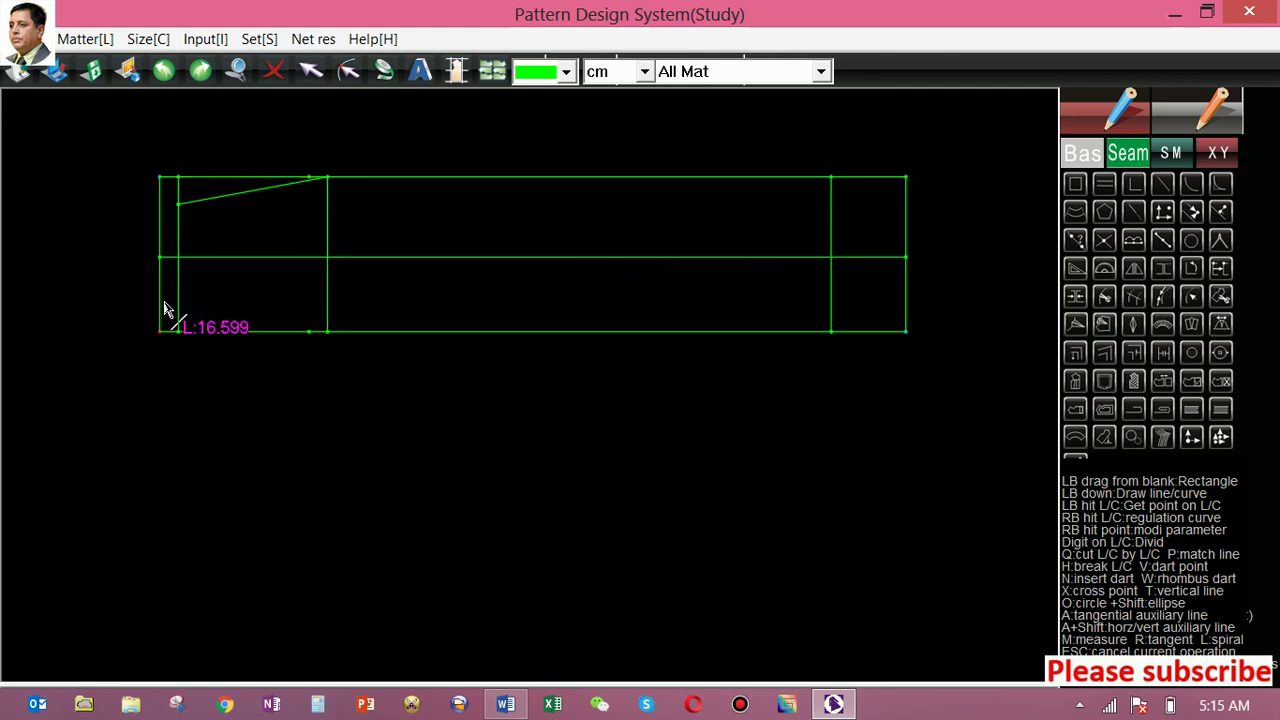
Step: Draw the lower slanted line from a point near the bottom-left corner to the bottom section's corner
click(160, 310)
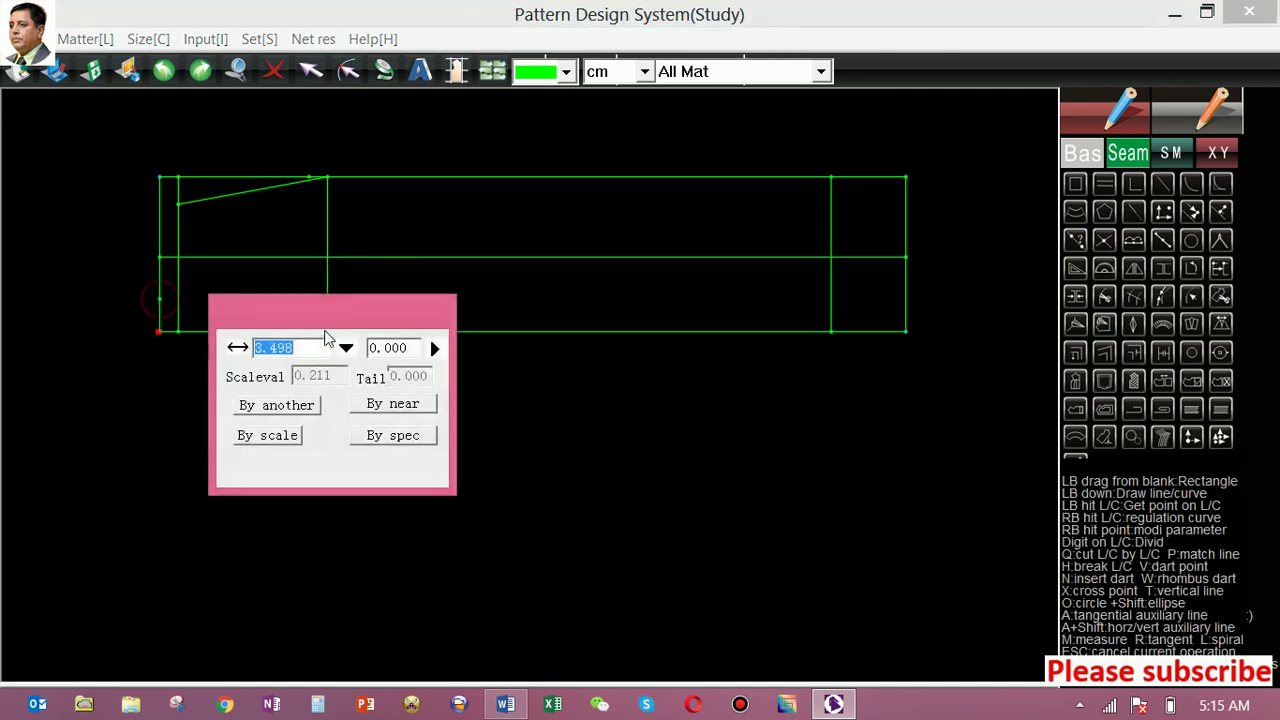
key(Return)
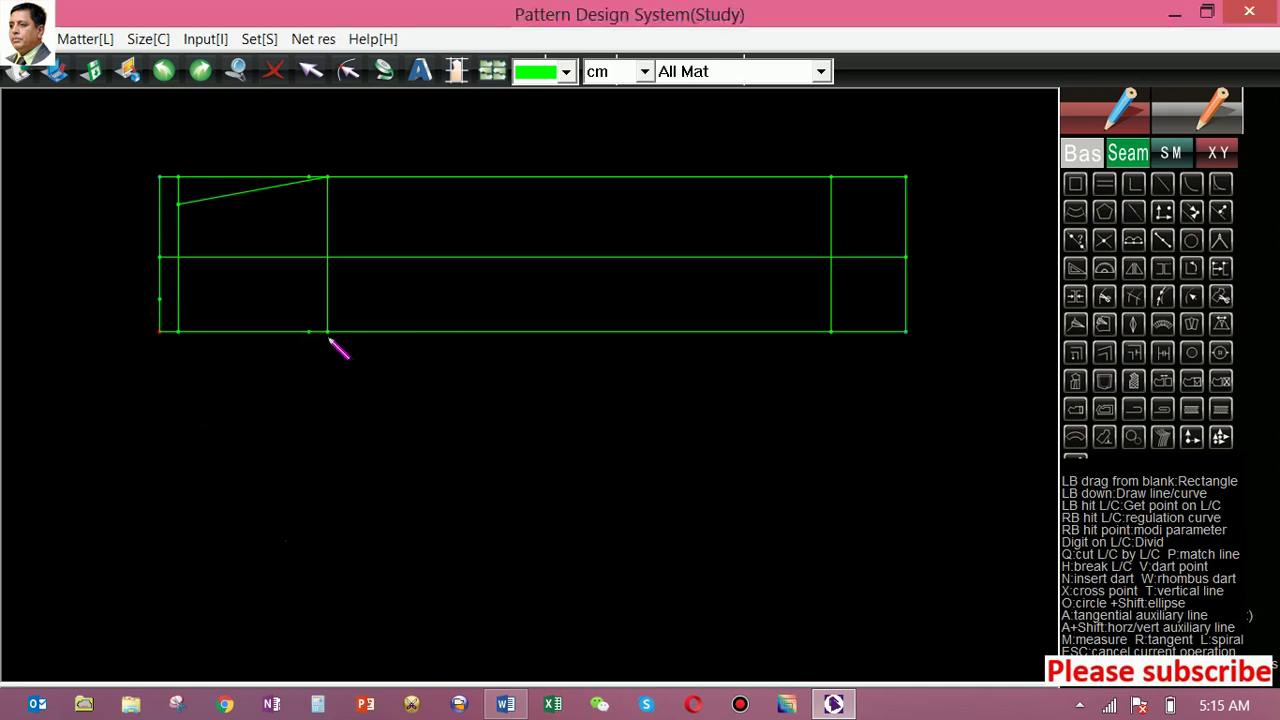
click(163, 312)
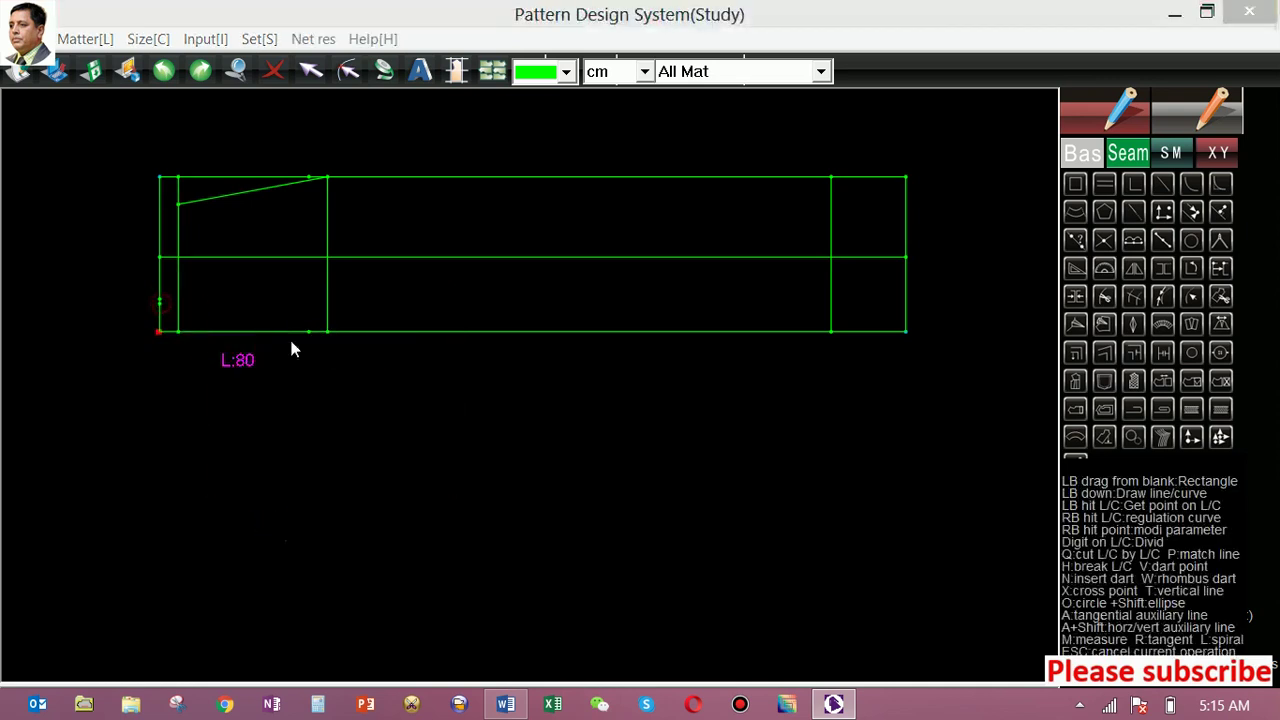
key(Return)
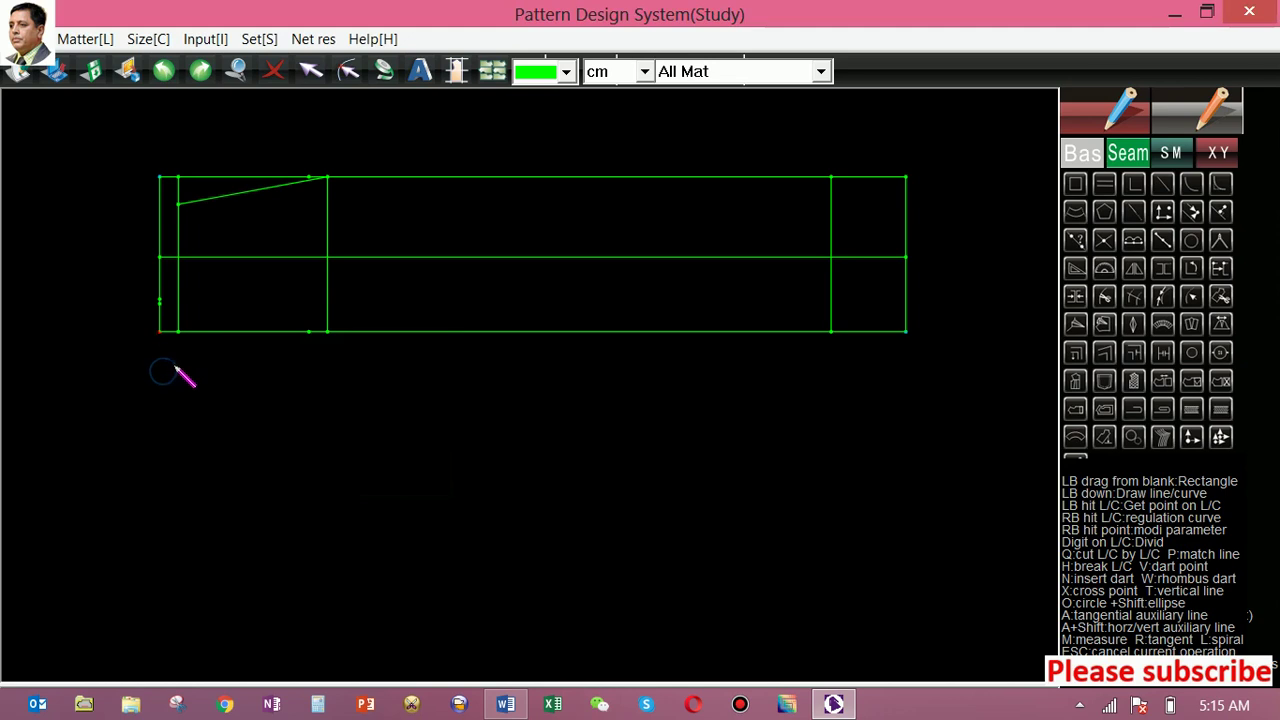
click(161, 302)
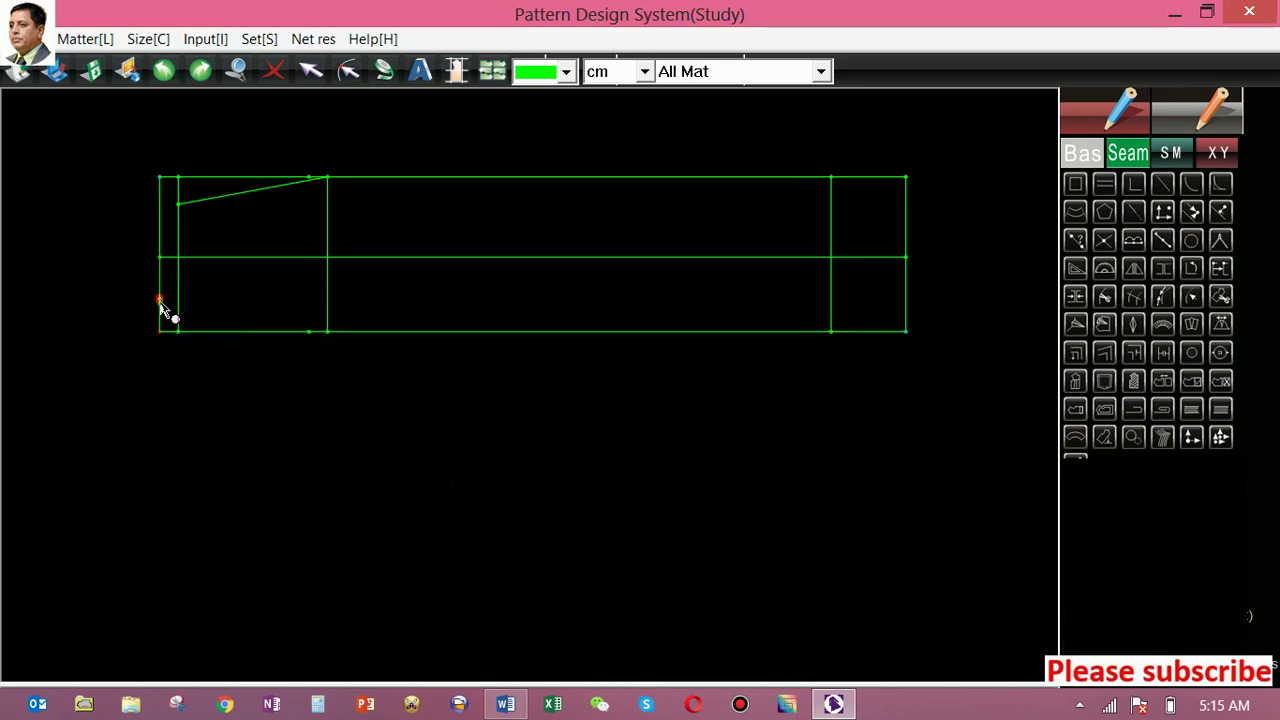
click(327, 334)
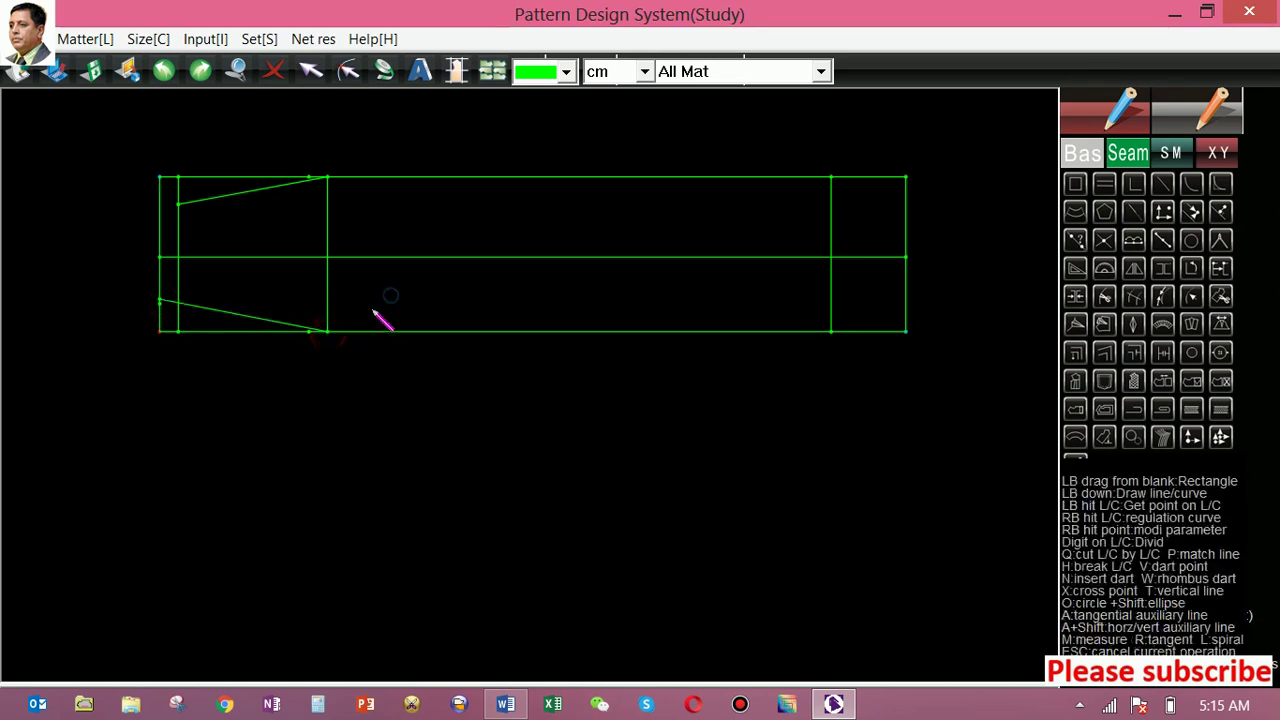
Step: Bend the lower and upper slanted lines into smooth curves
click(242, 319)
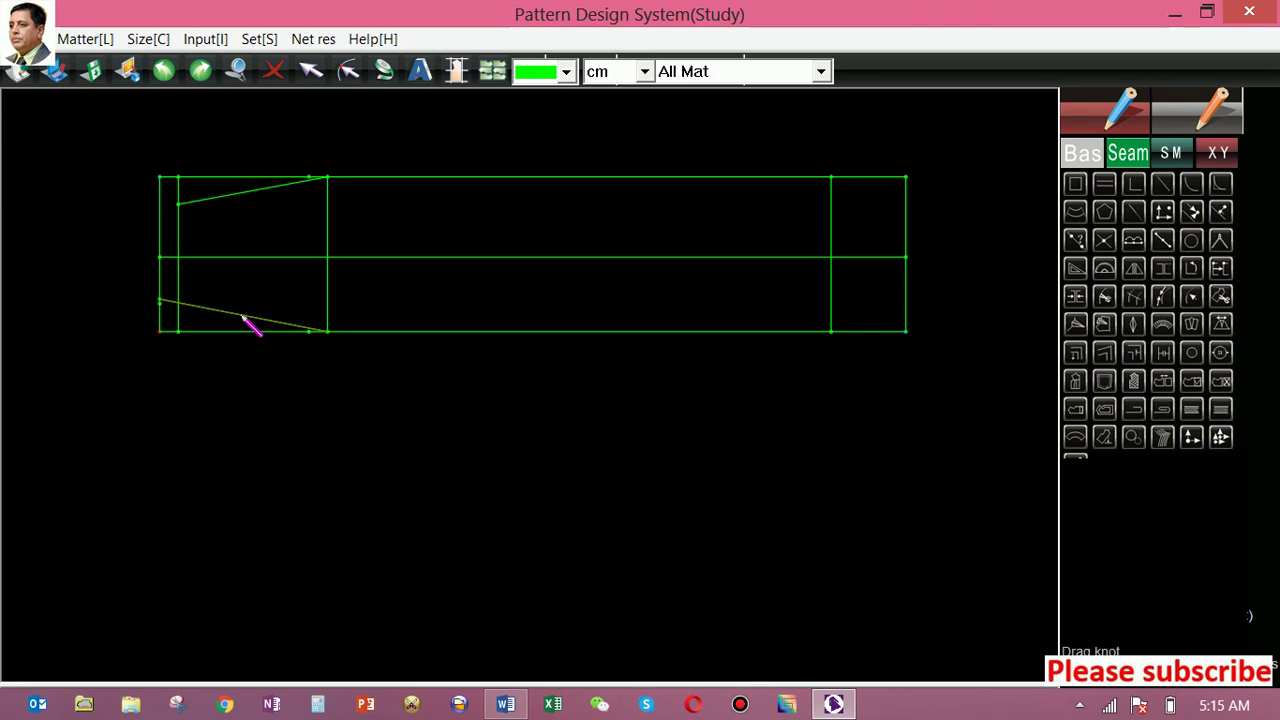
click(241, 316)
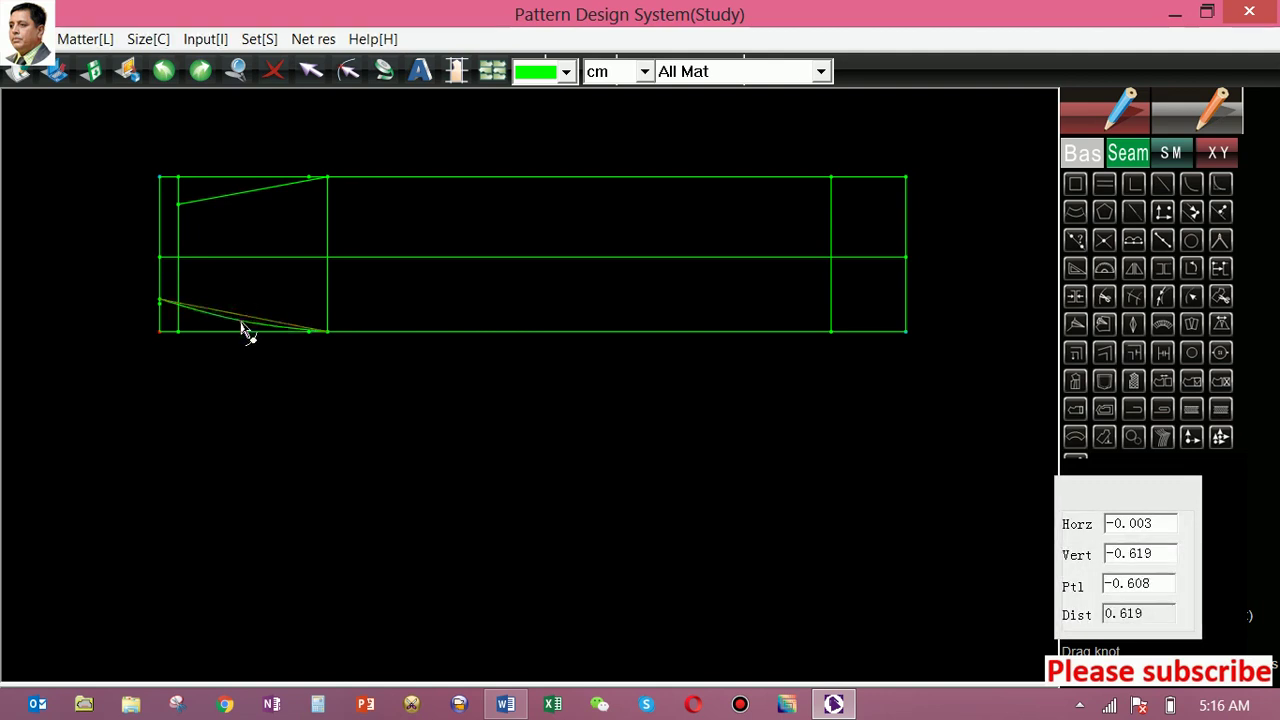
click(251, 331)
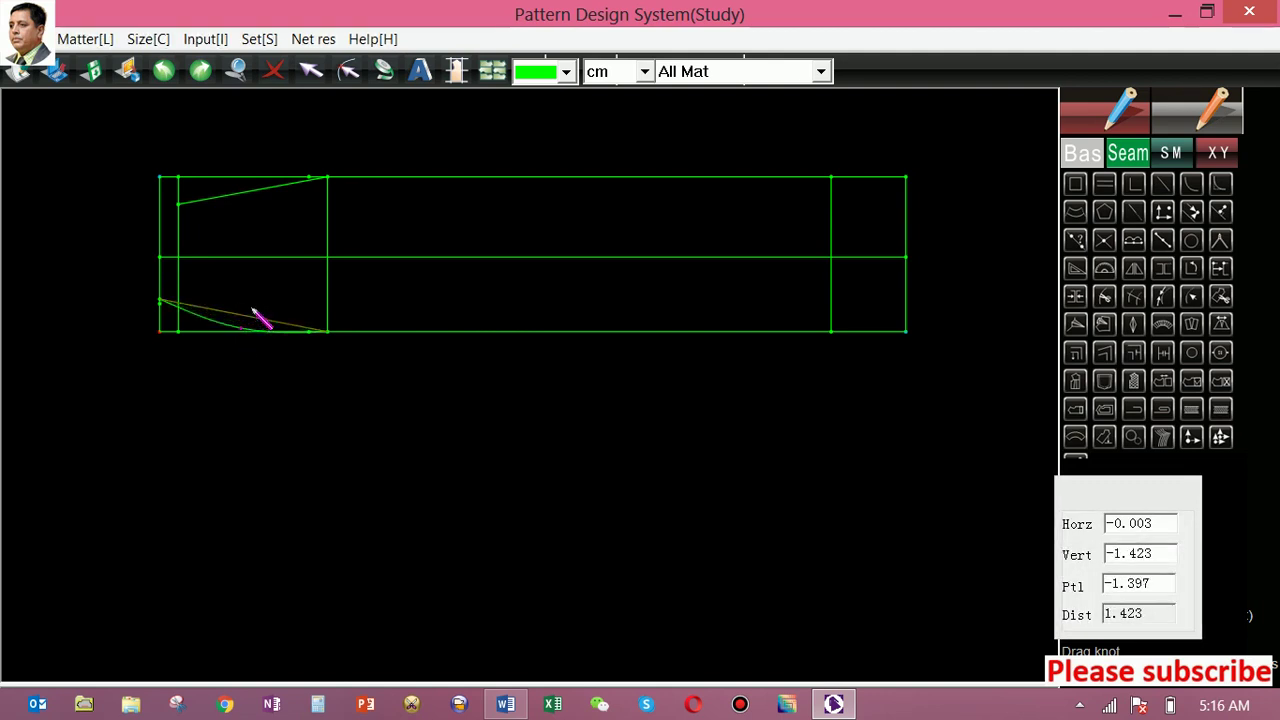
click(281, 190)
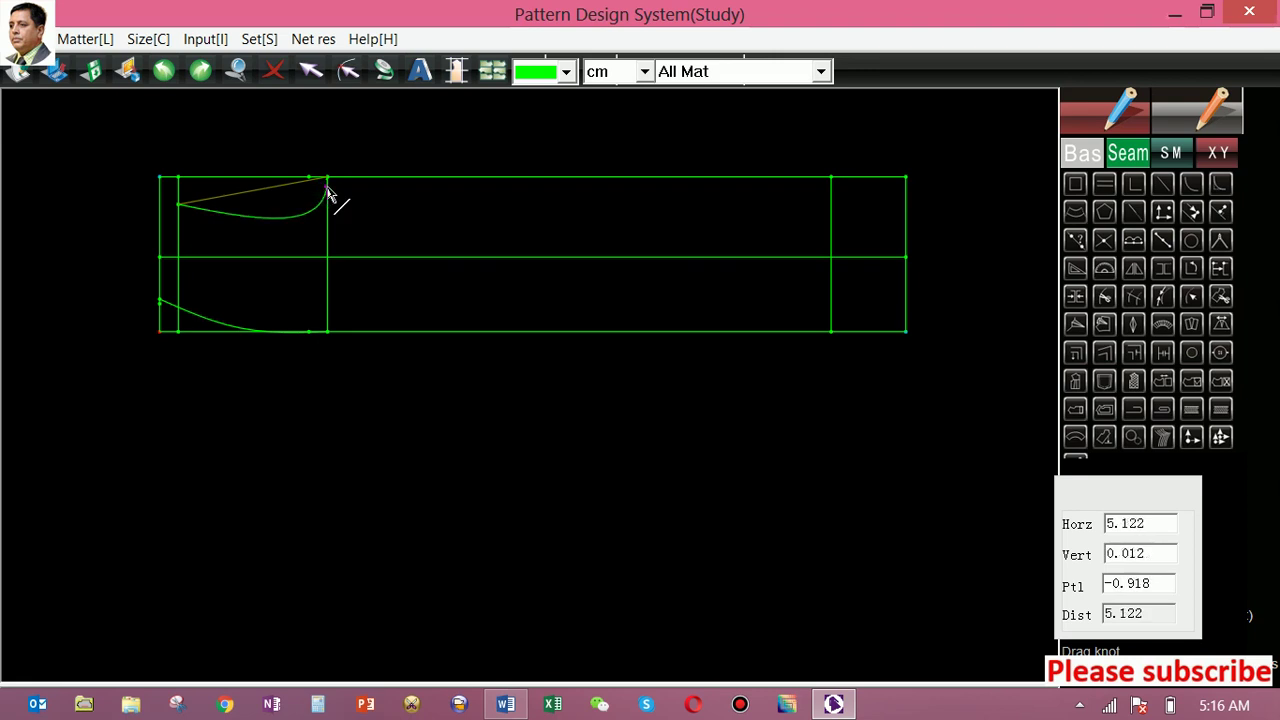
right_click(316, 196)
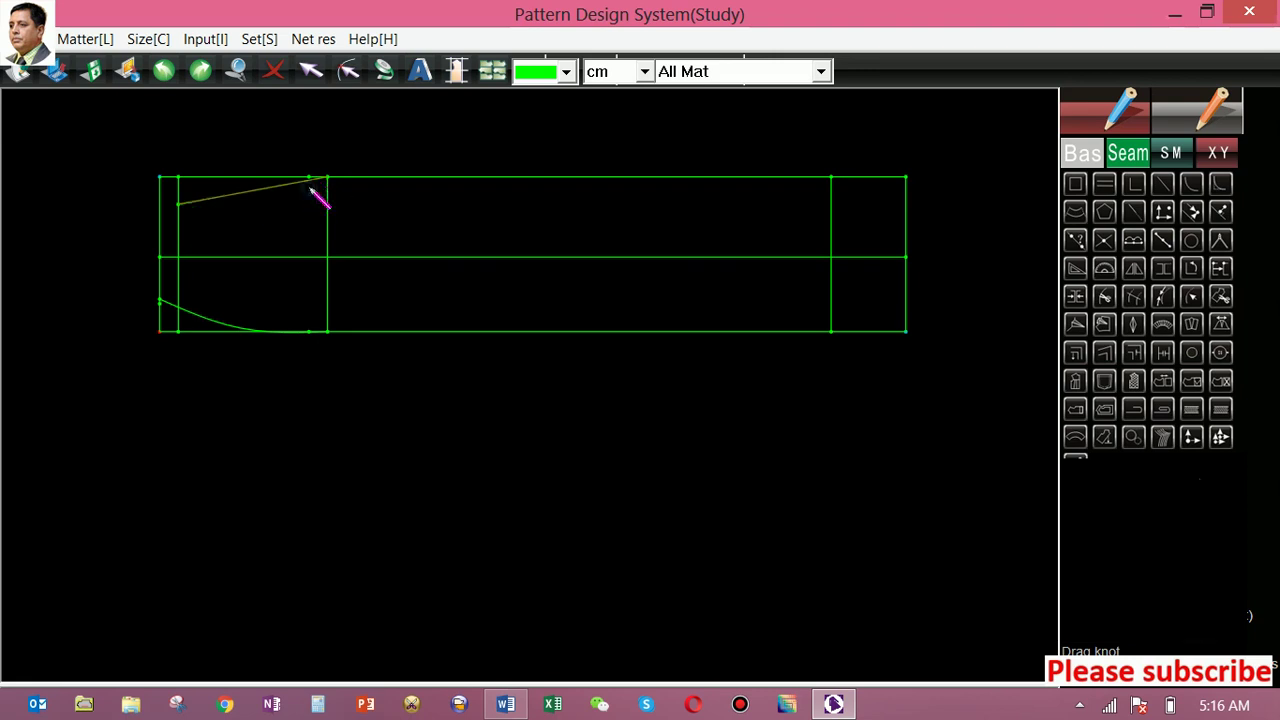
click(309, 191)
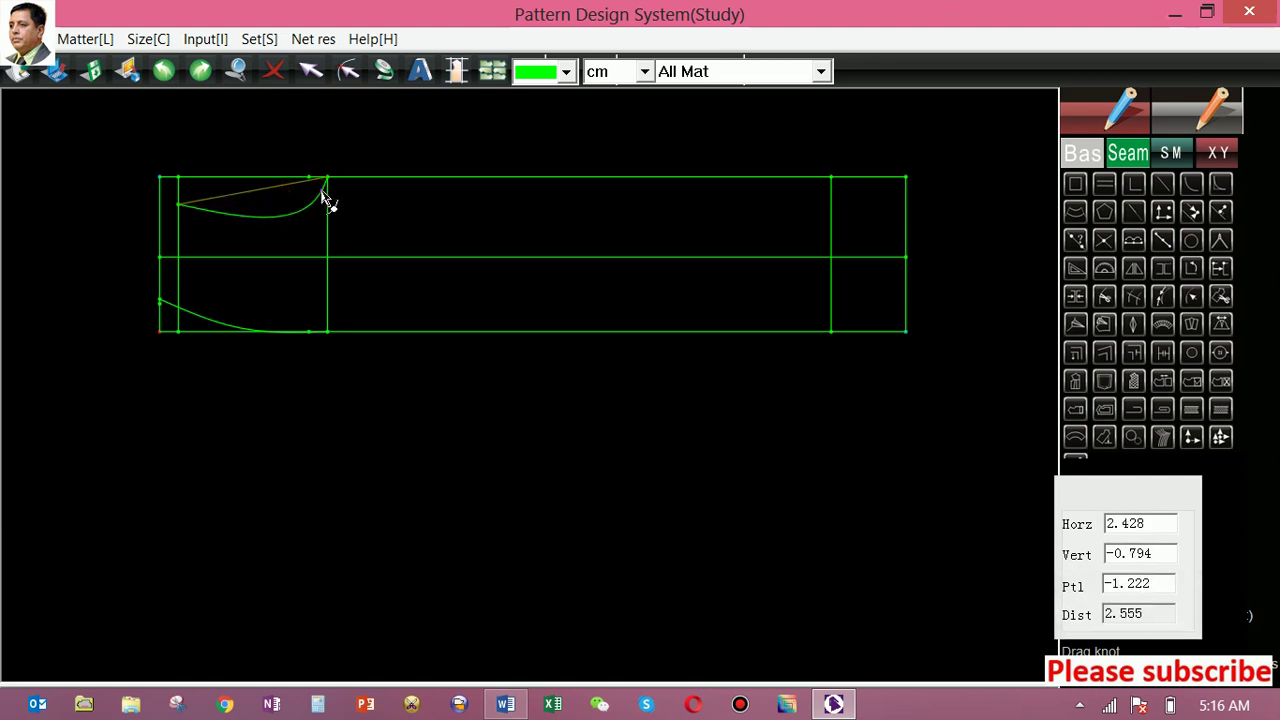
right_click(298, 198)
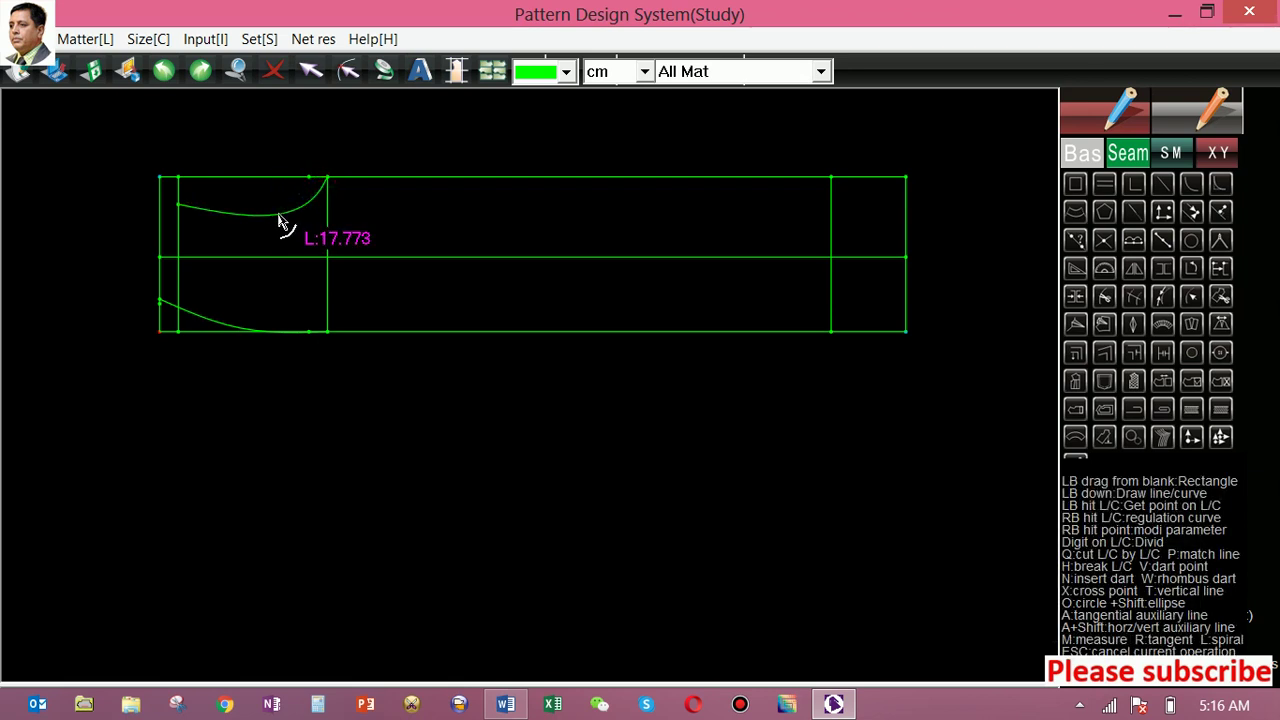
mouse_move(280, 216)
mouse_down()
mouse_move(280, 196)
mouse_move(280, 210)
mouse_up()
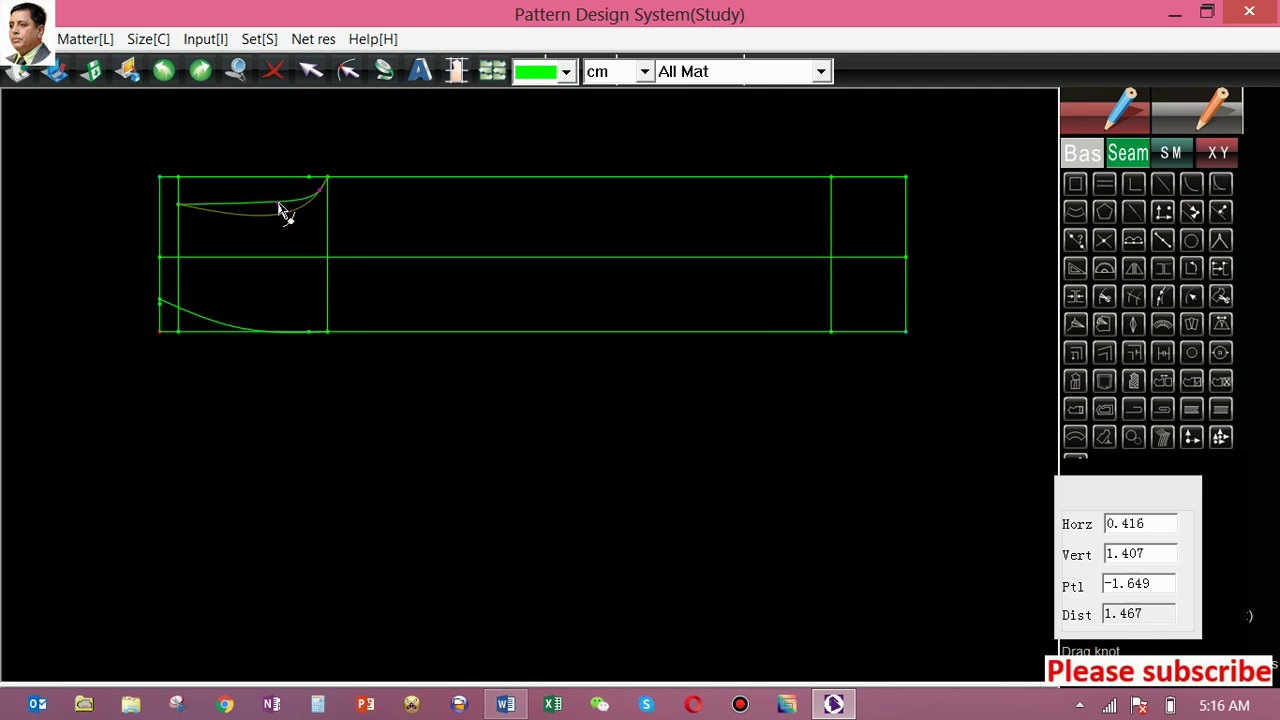
mouse_move(280, 210)
mouse_down()
mouse_move(275, 192)
mouse_move(280, 228)
mouse_up()
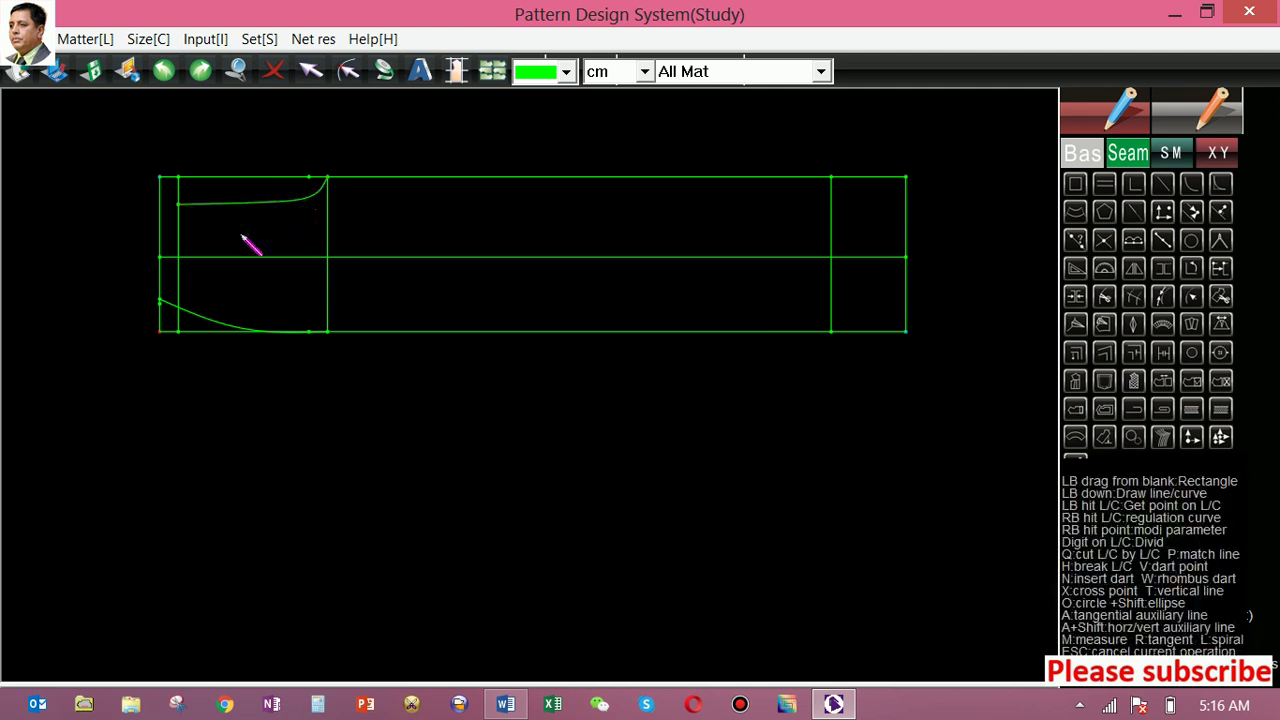
Step: Join the two curves' left ends with a curved left edge and return to the spec sheet
click(180, 206)
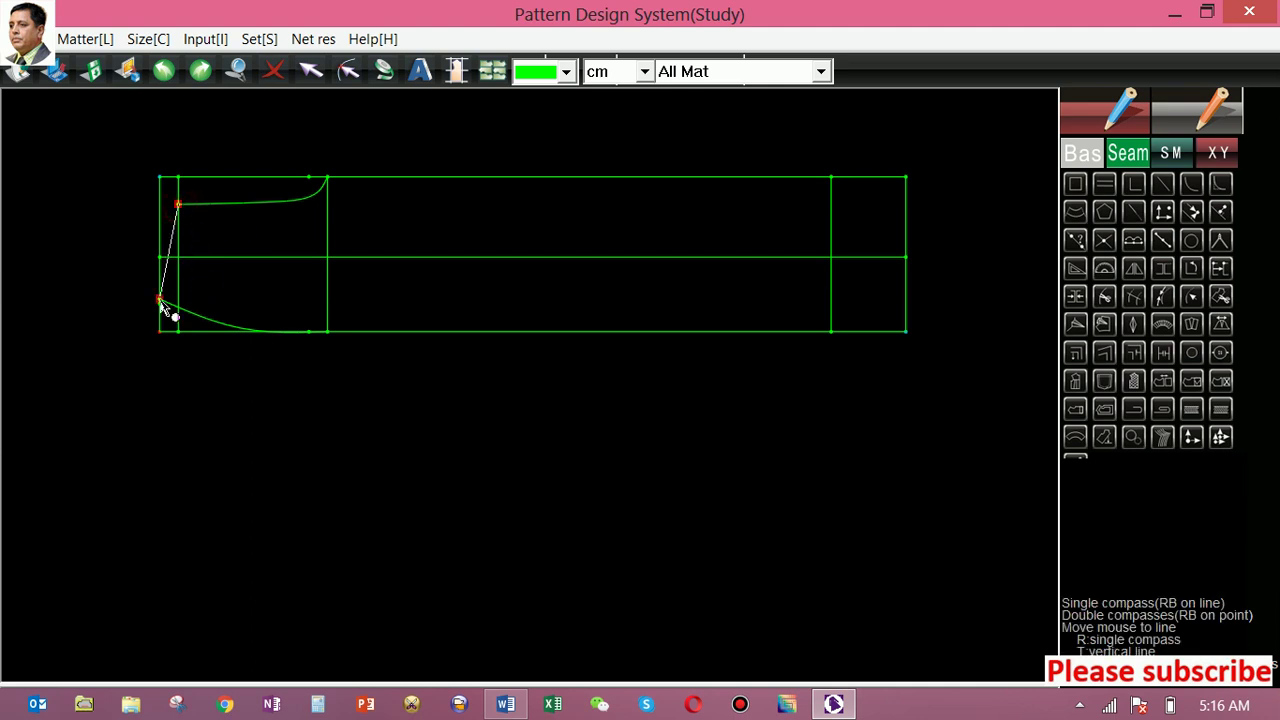
click(118, 310)
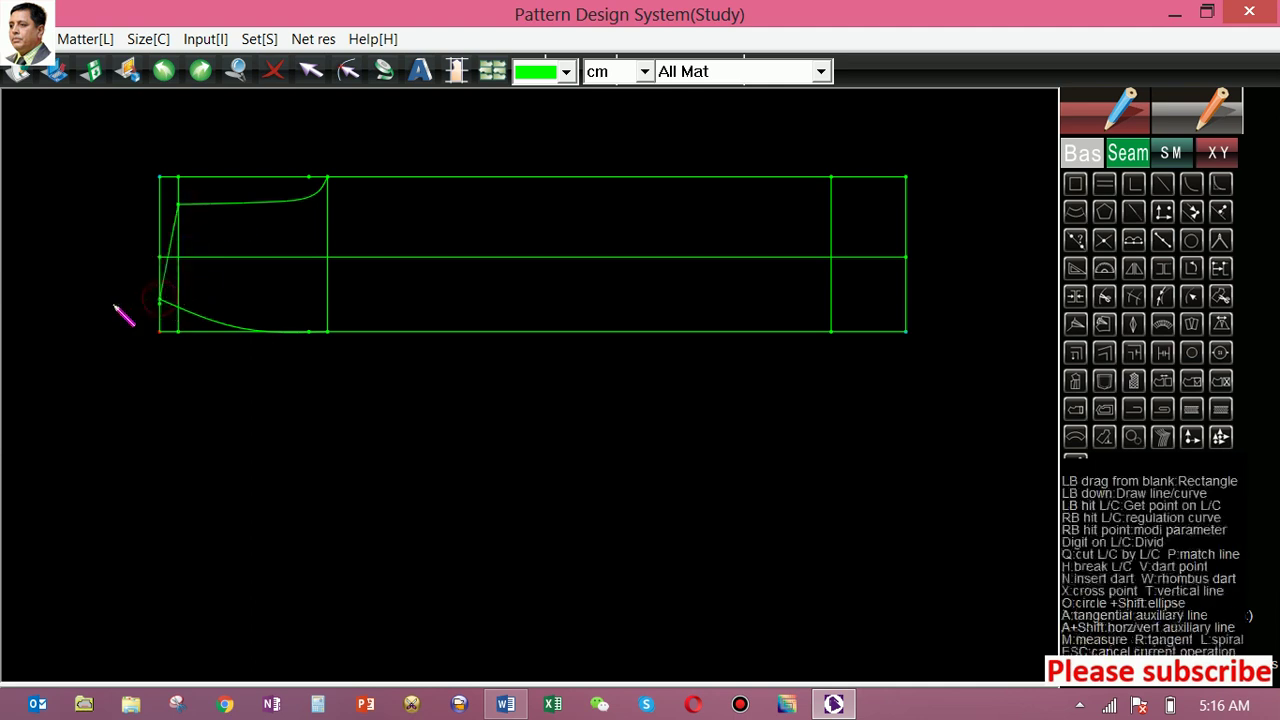
right_click(166, 272)
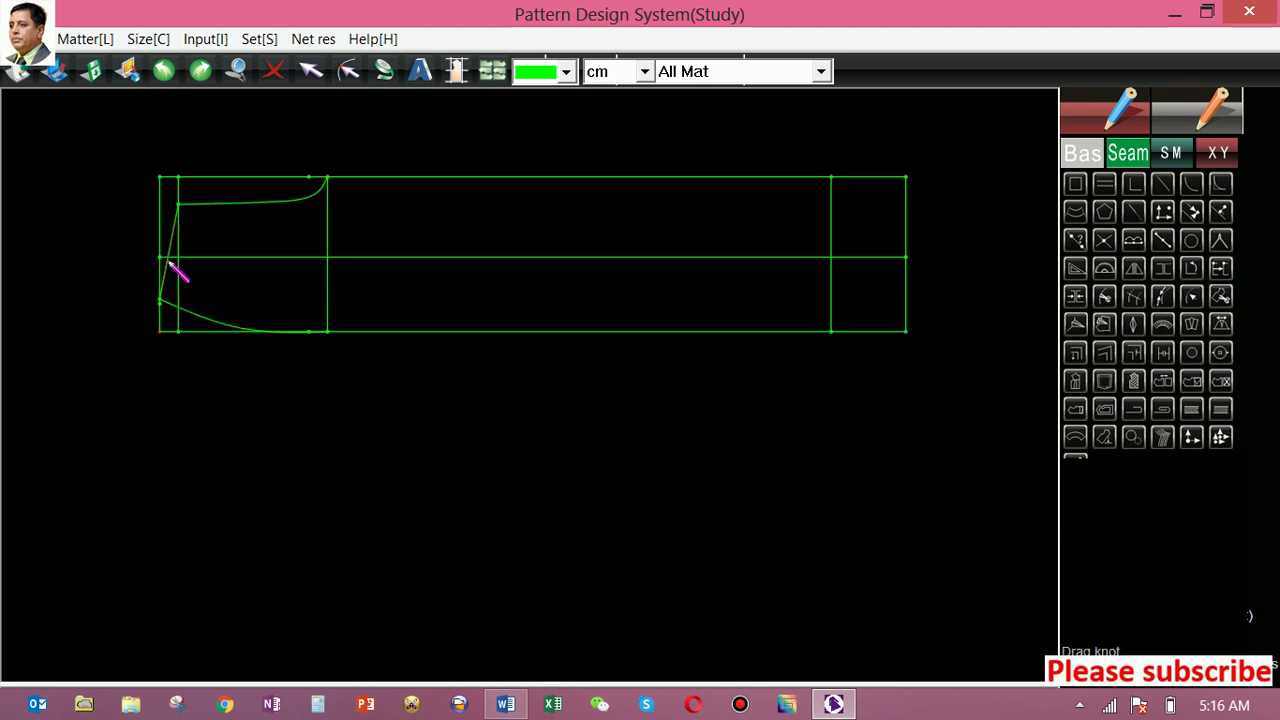
click(170, 265)
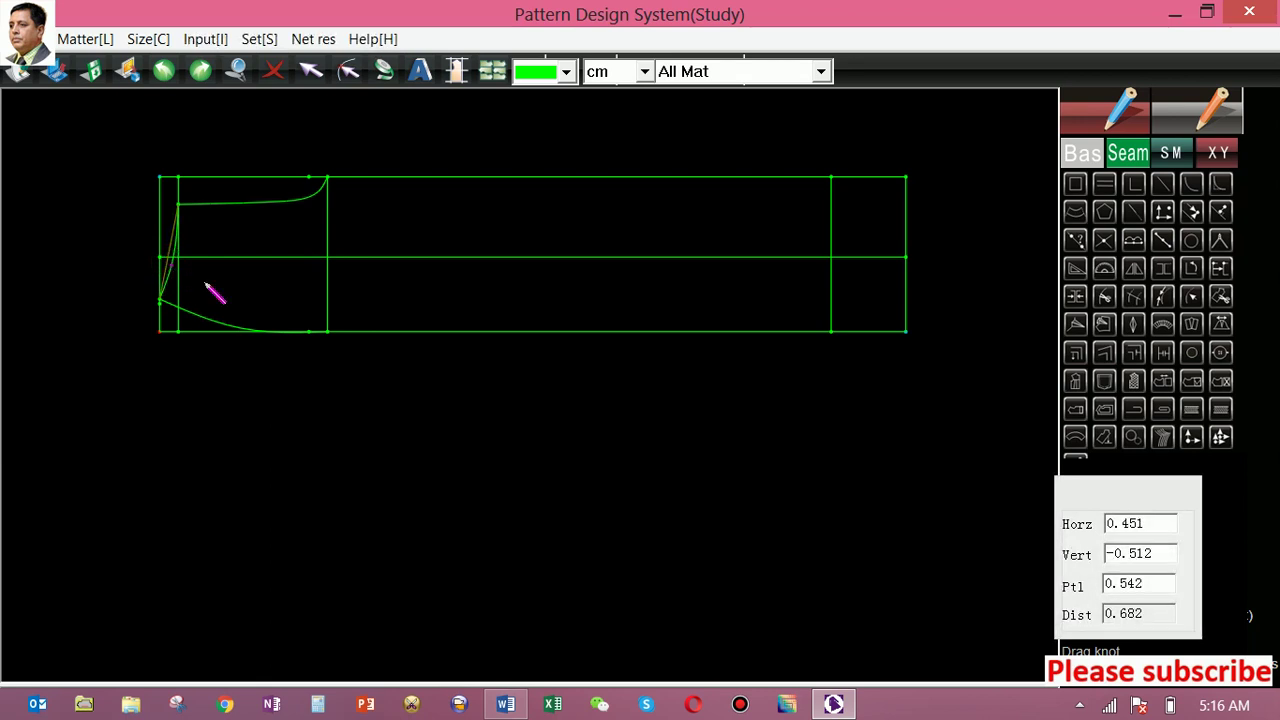
click(171, 258)
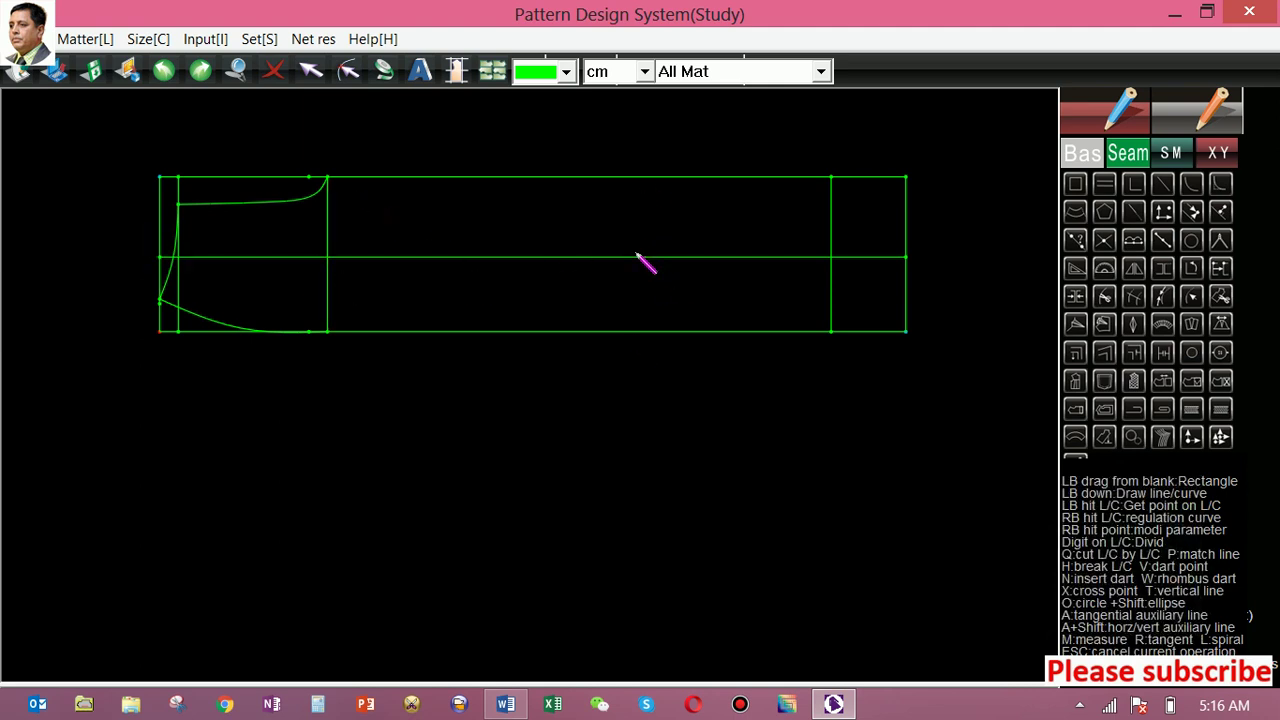
click(505, 704)
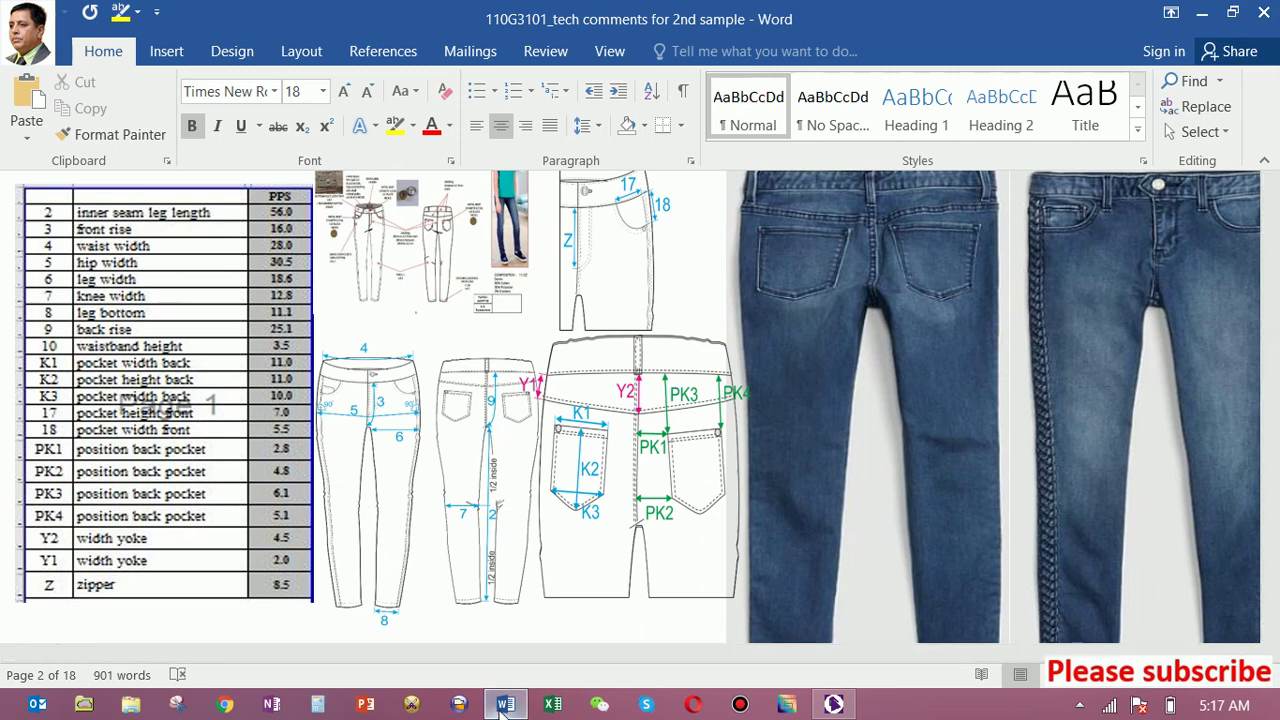
click(455, 568)
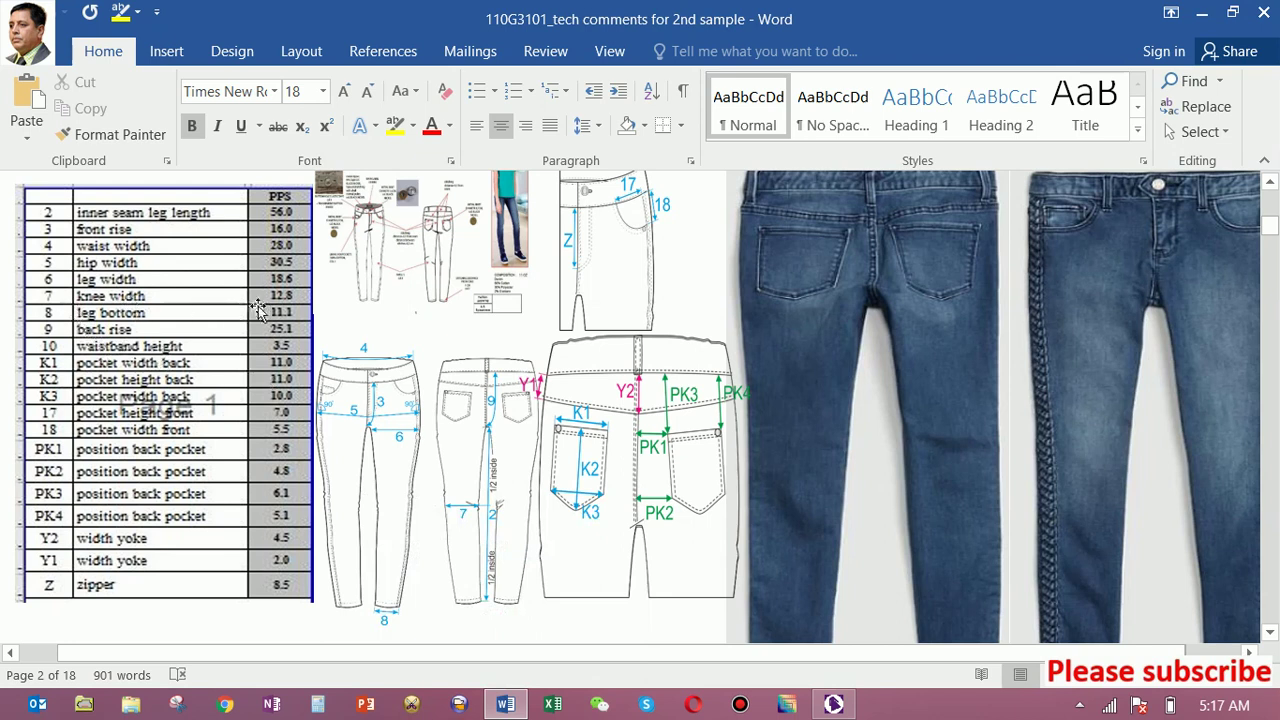
click(508, 705)
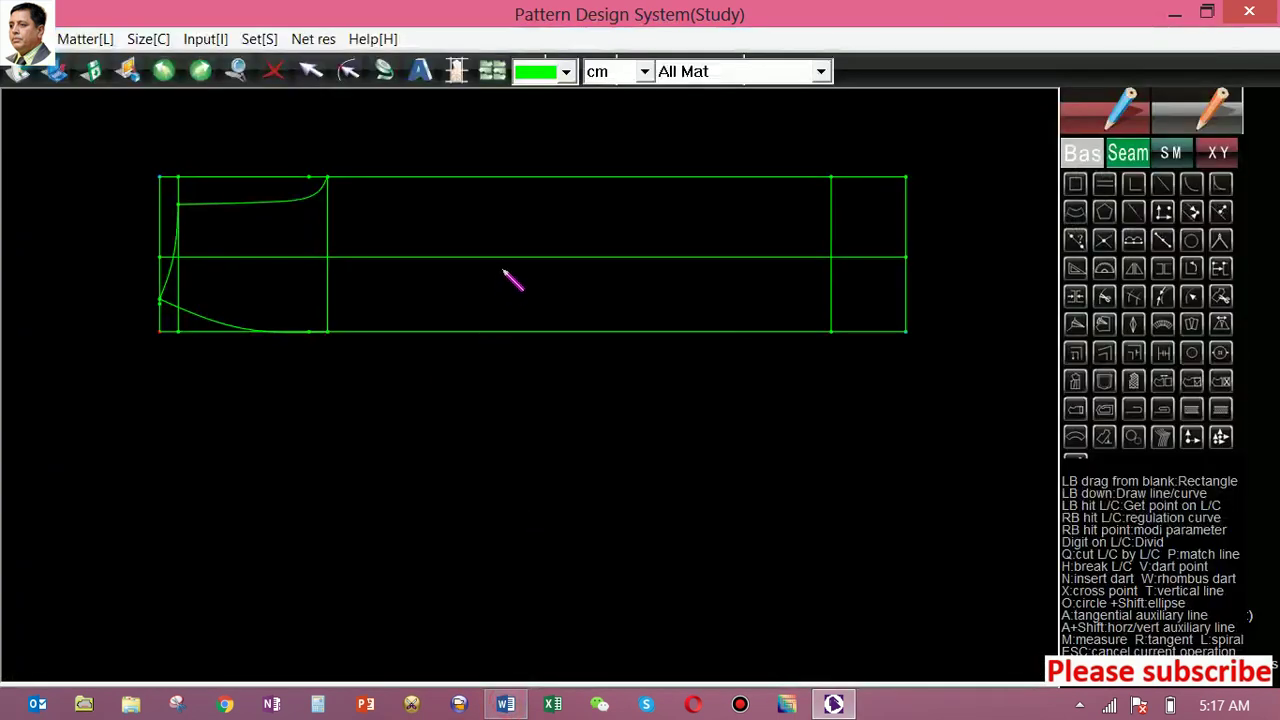
Step: Offset the middle horizontal line 5.5 cm above and 5.5 cm below
click(505, 265)
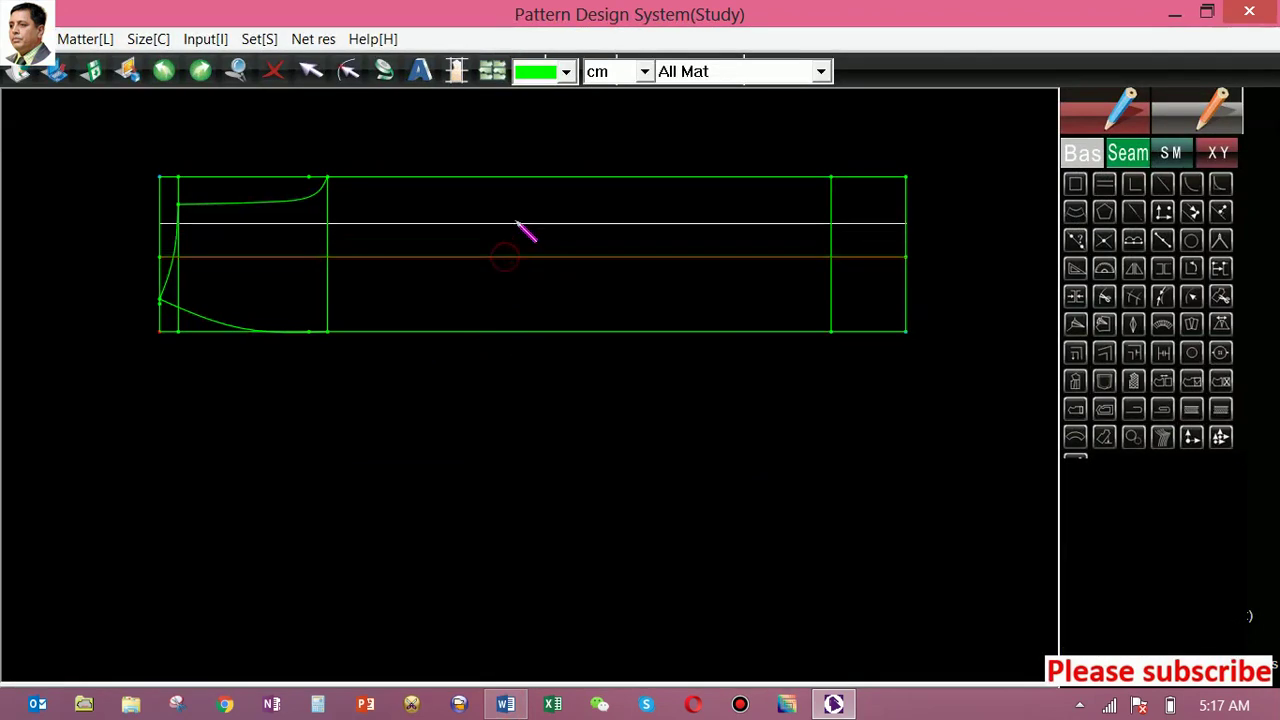
click(520, 218)
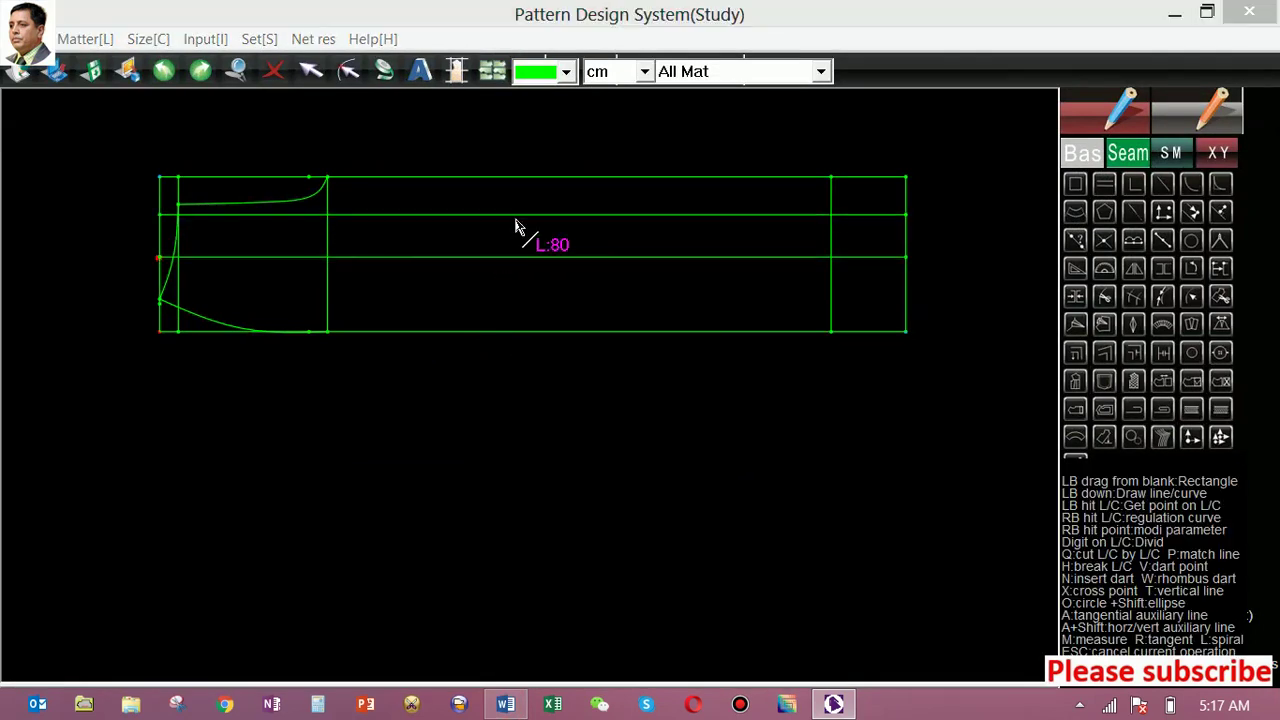
text(5)
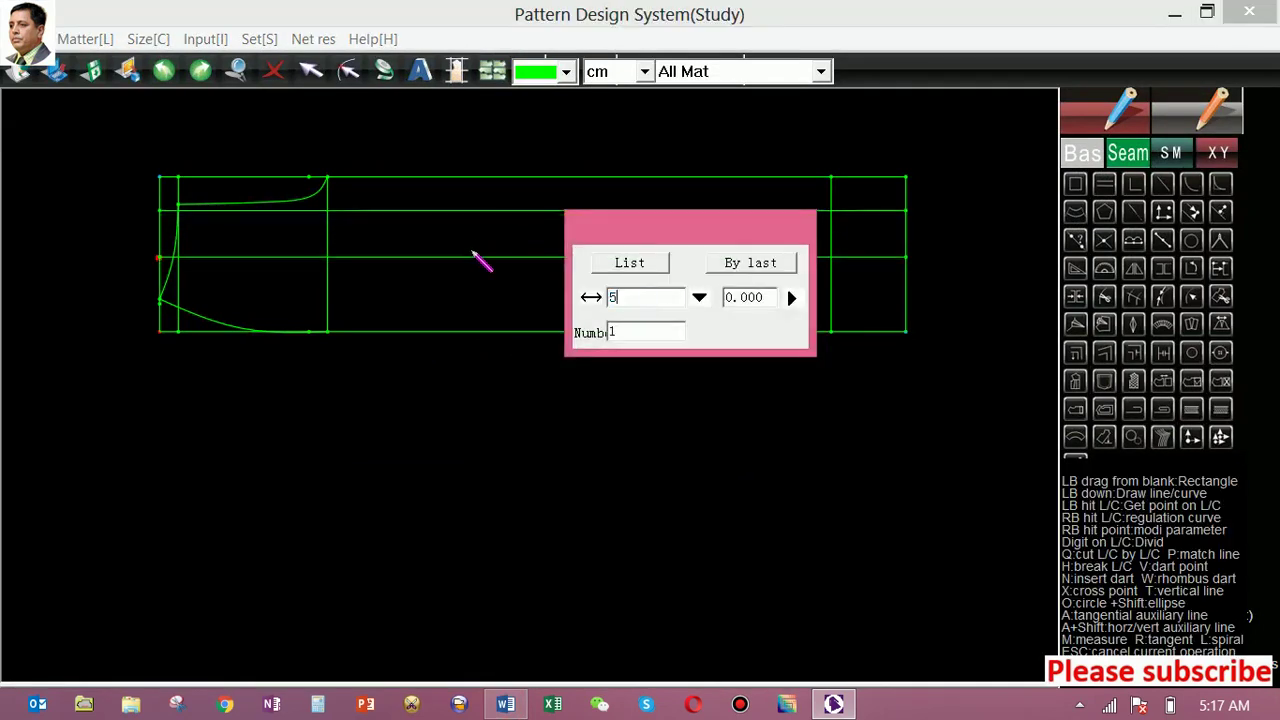
text(.5)
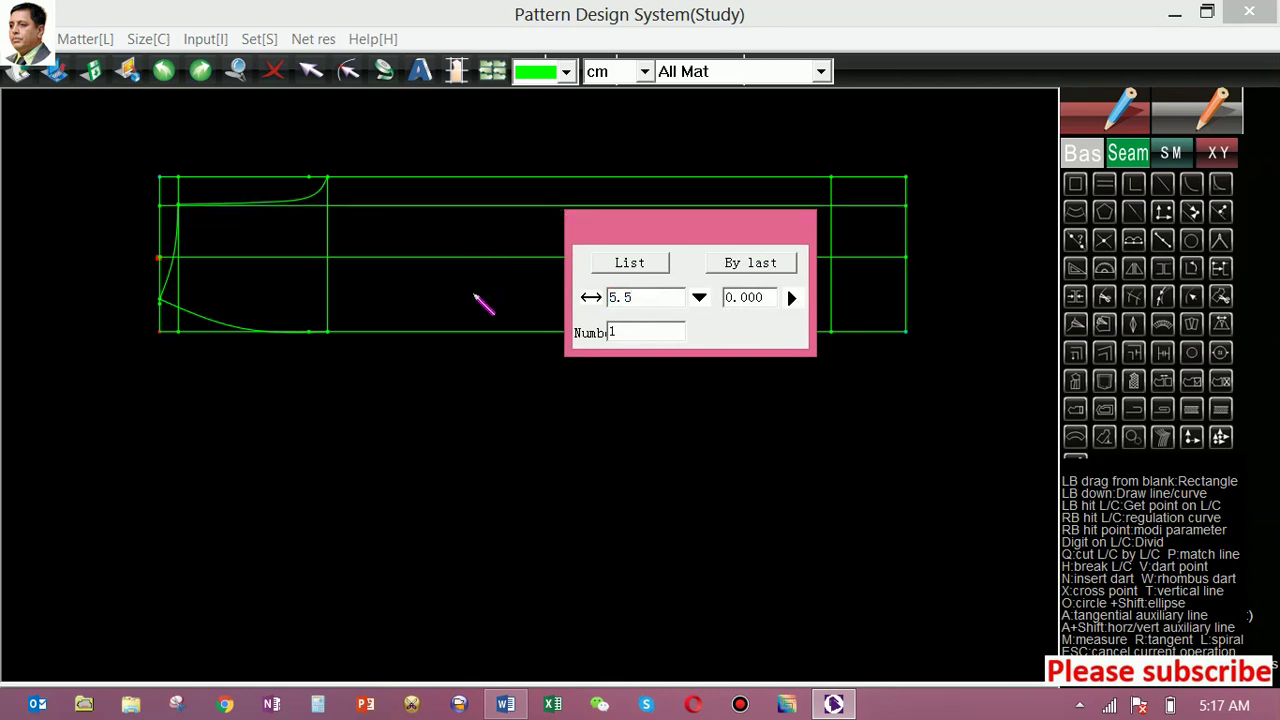
key(Return)
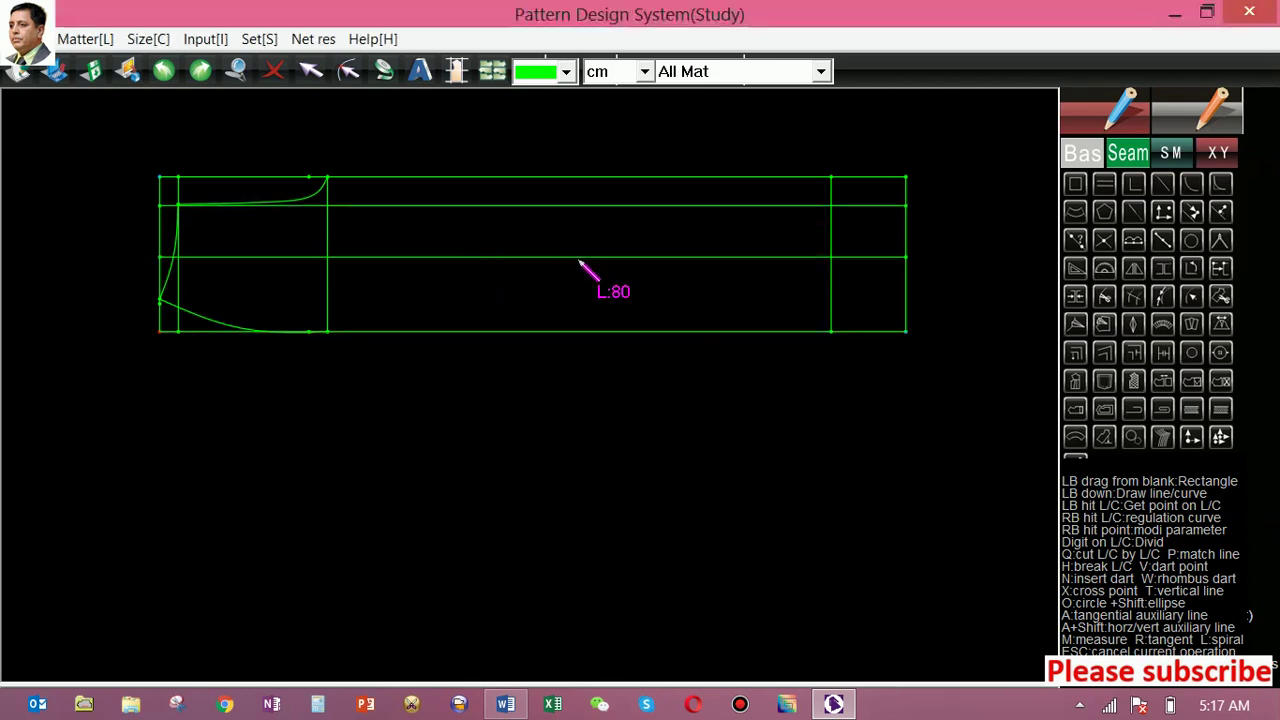
click(579, 258)
click(582, 293)
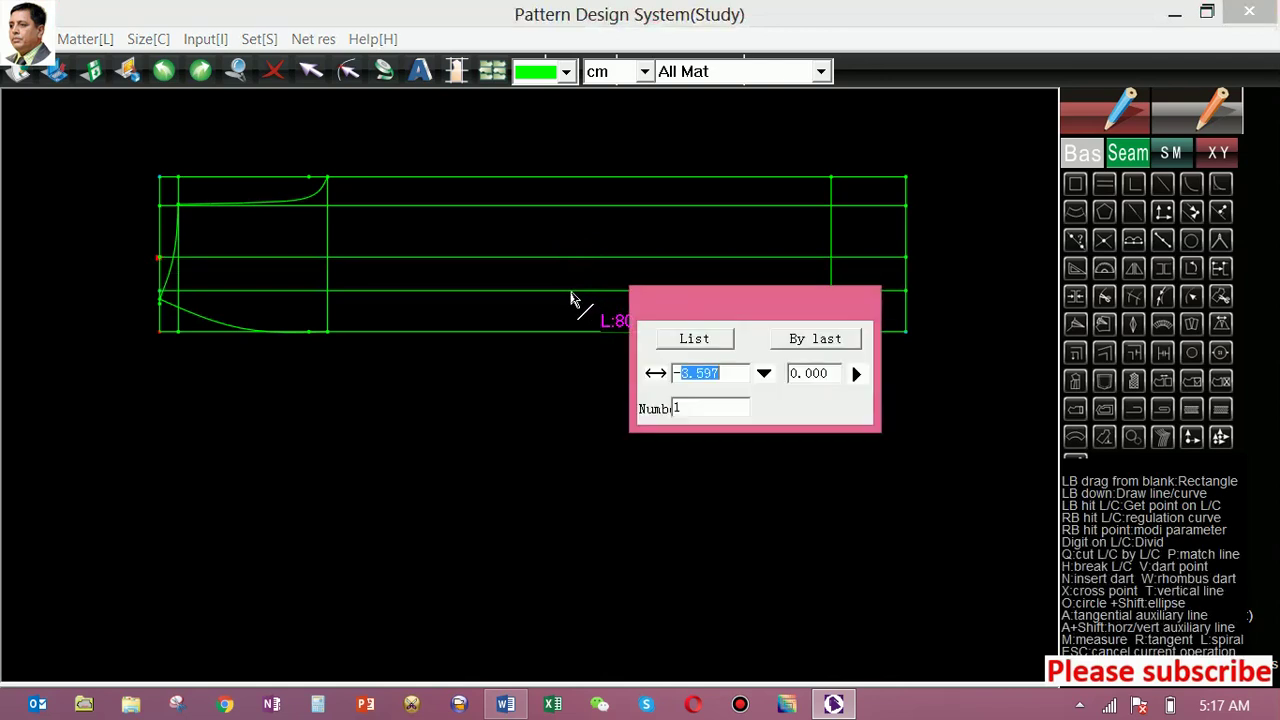
text(-5.)
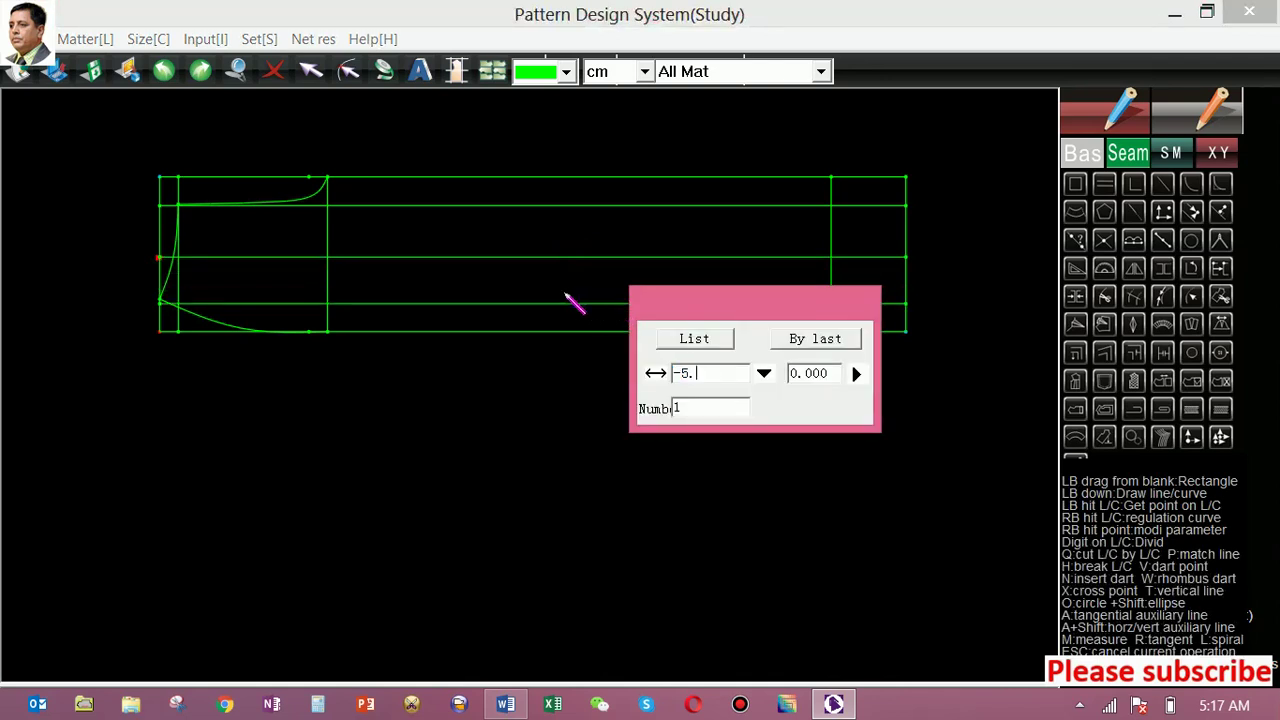
text(5)
key(Return)
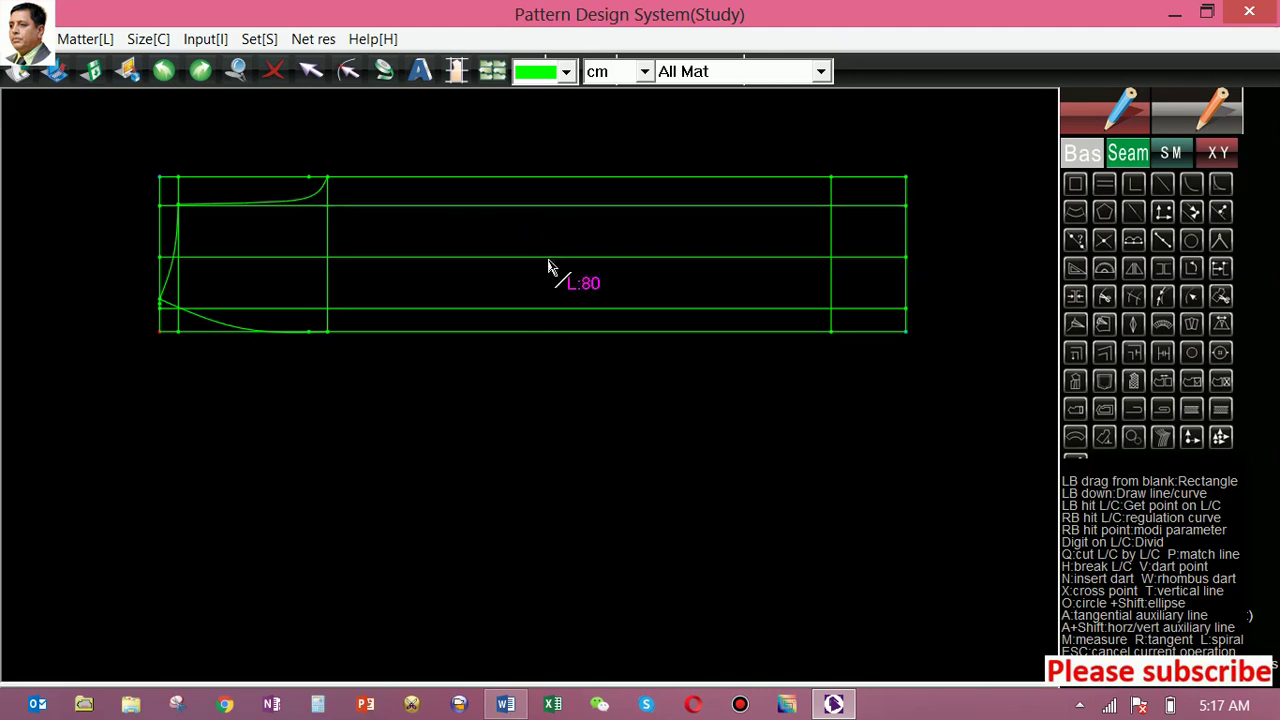
Step: Add further parallel lines 6.5 cm above and 6.3 cm below
mouse_move(548, 260)
mouse_down()
mouse_move(531, 225)
mouse_move(516, 251)
mouse_up()
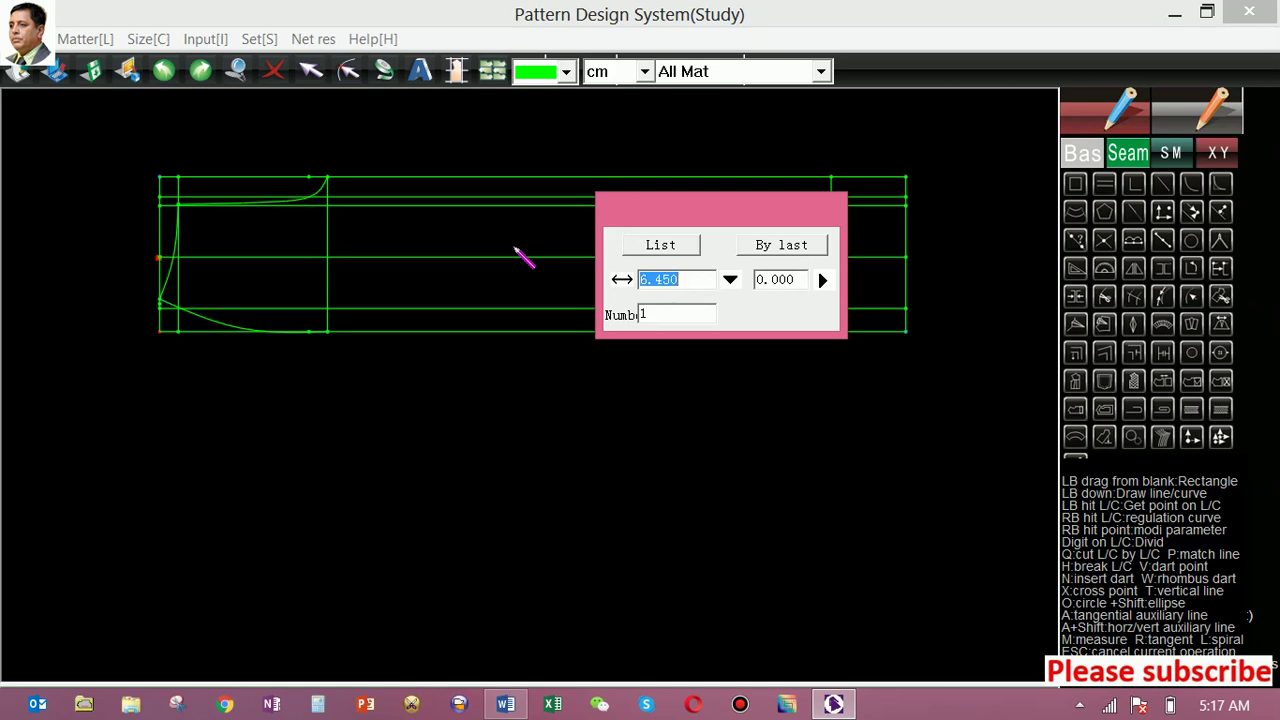
text(6.)
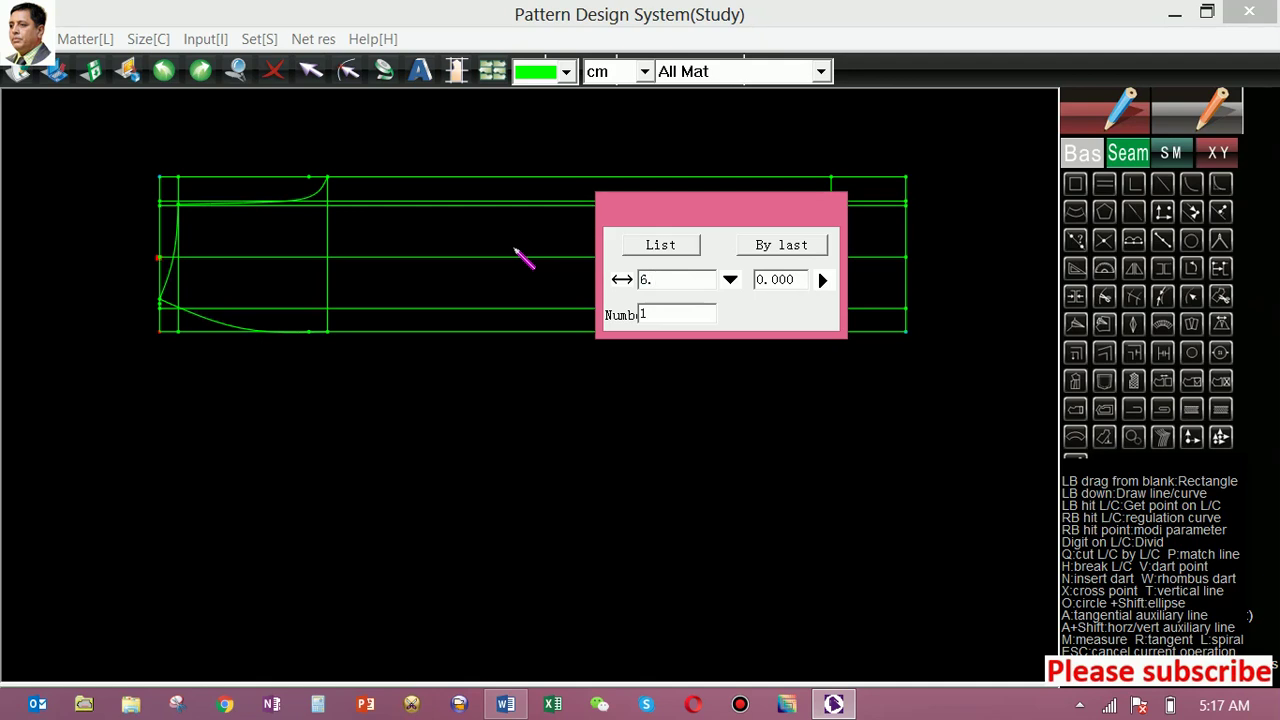
text(5)
click(521, 397)
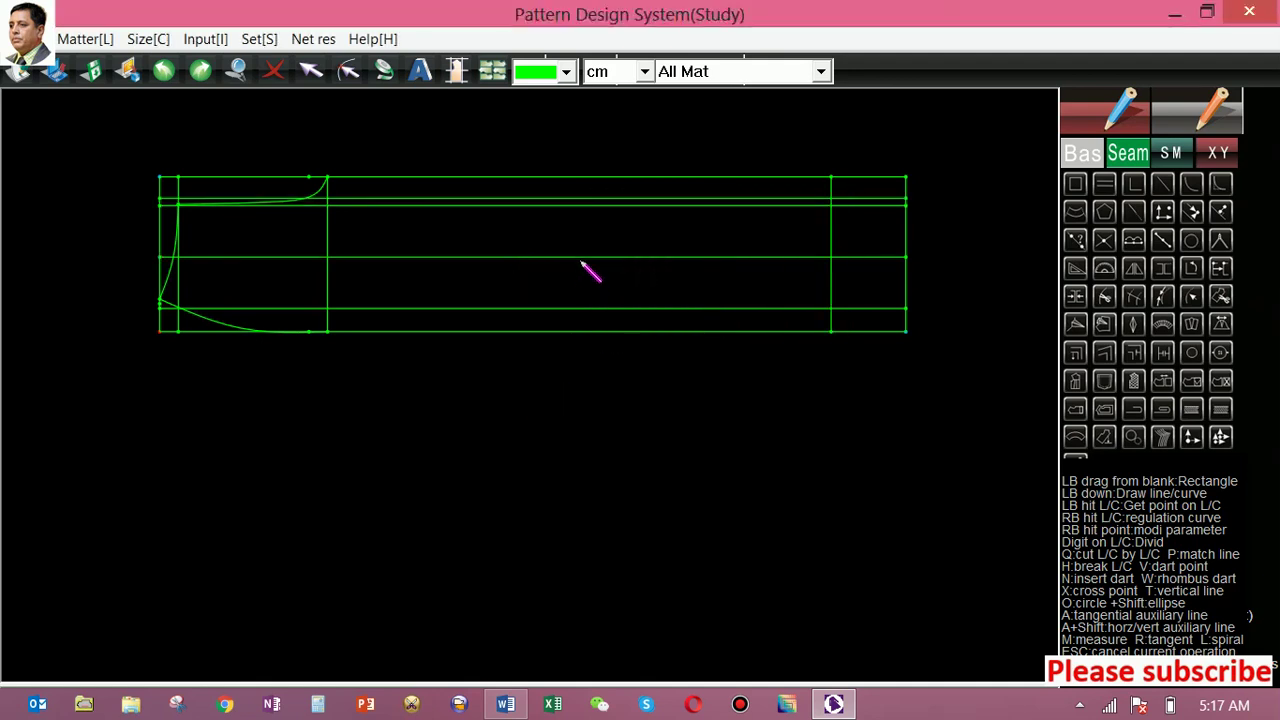
click(580, 258)
click(584, 322)
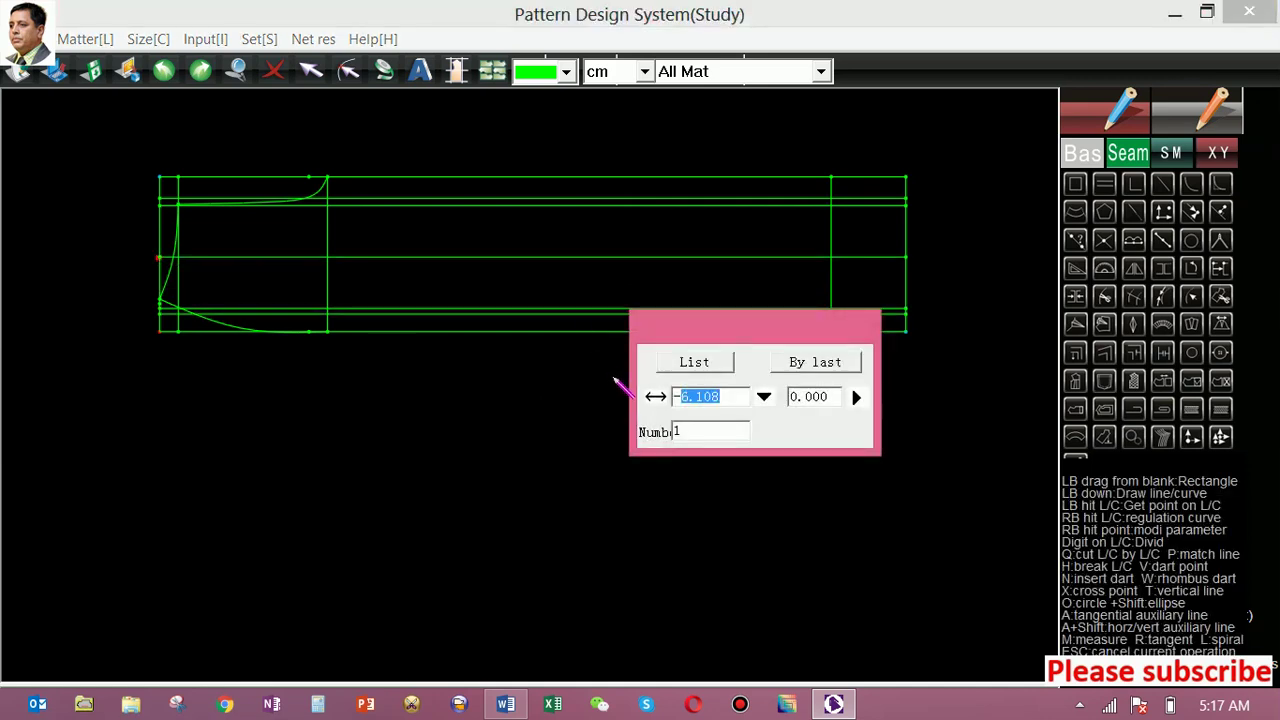
text(-6.)
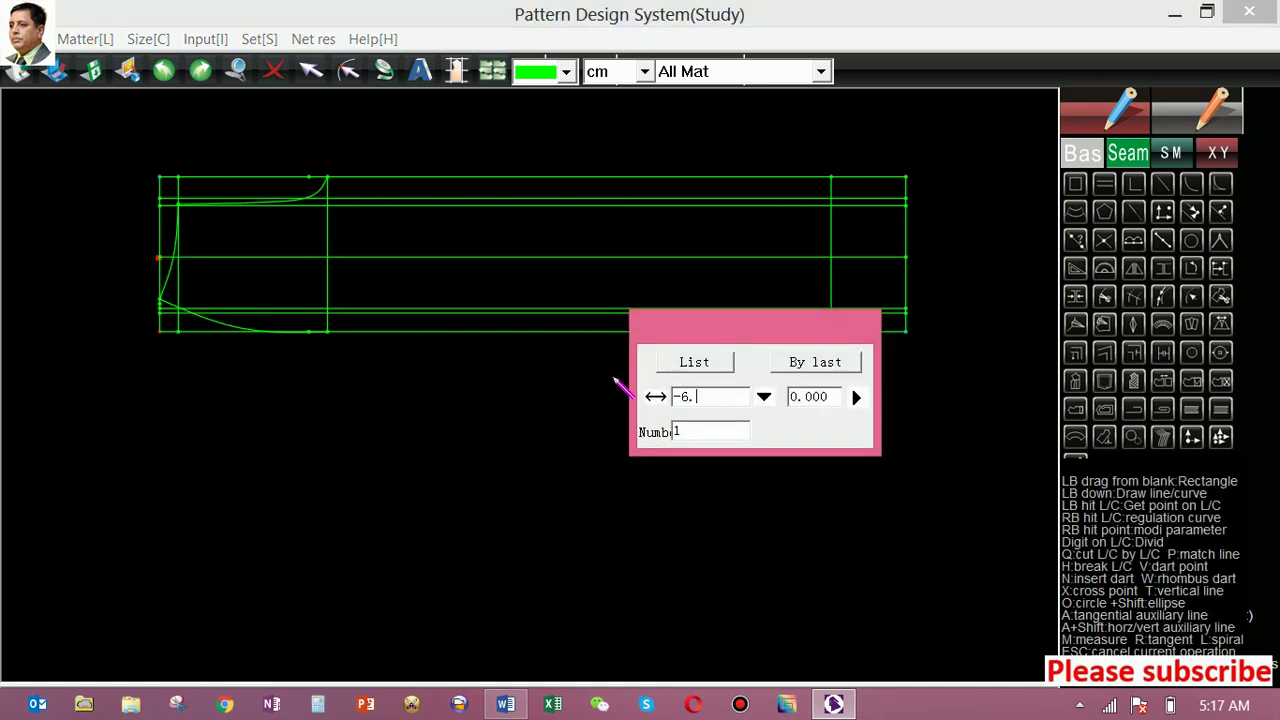
text(3)
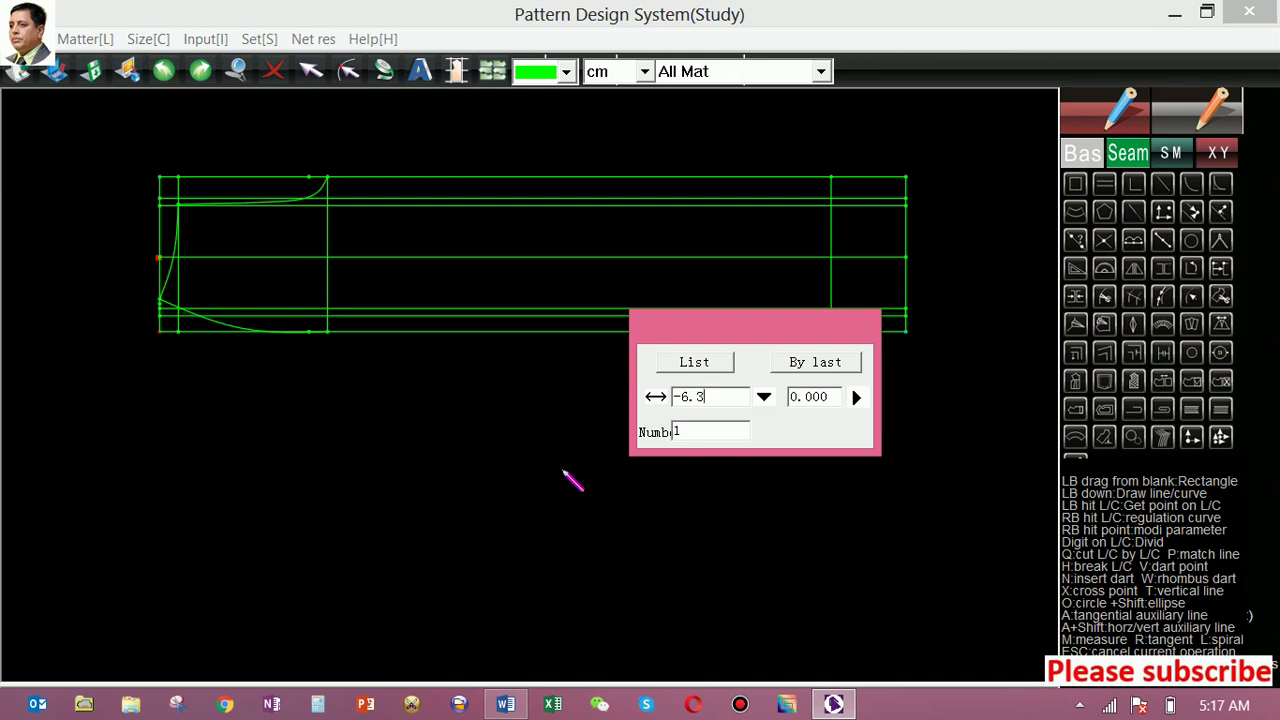
click(540, 482)
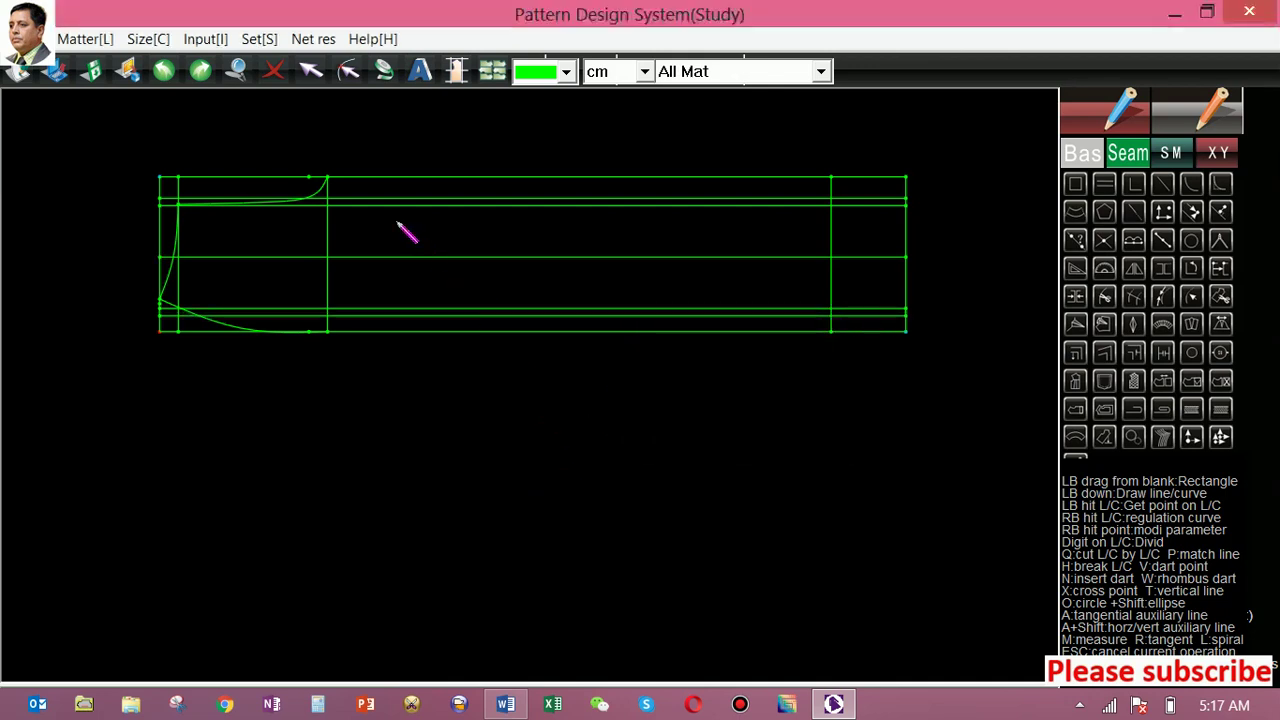
Step: Draw a vertical guide line across the leg between crotch and hem
click(831, 245)
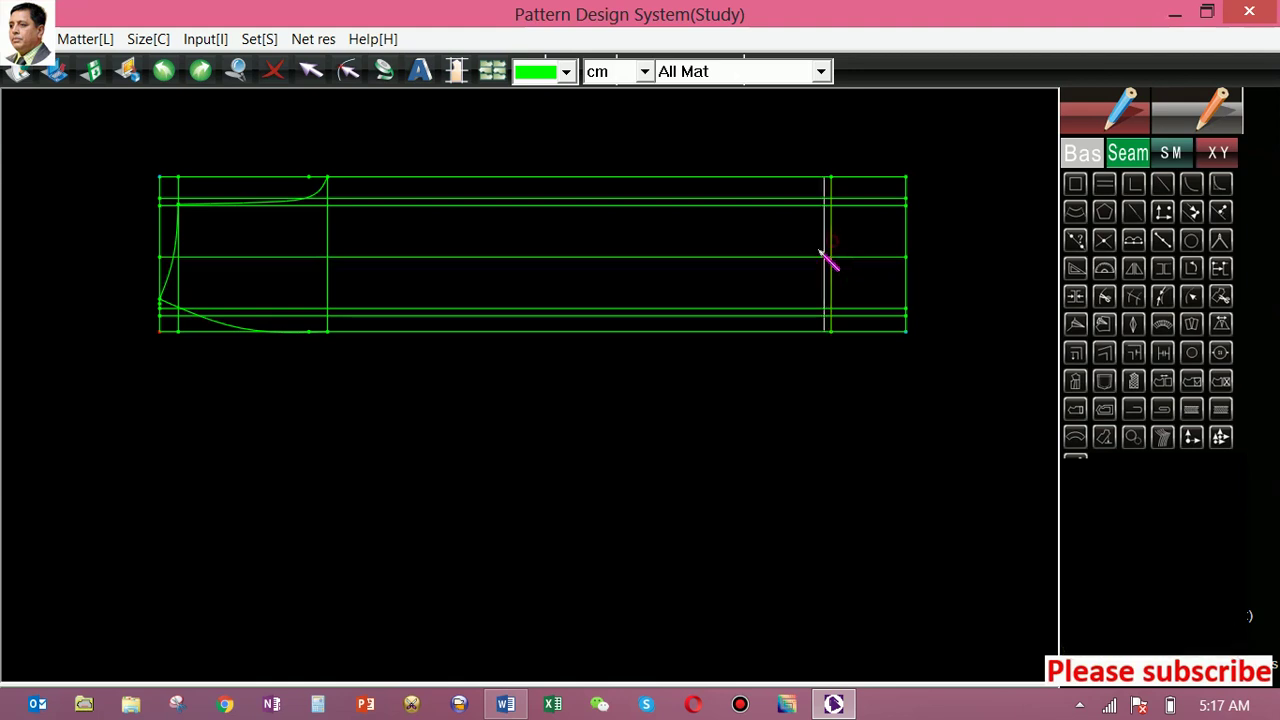
click(590, 268)
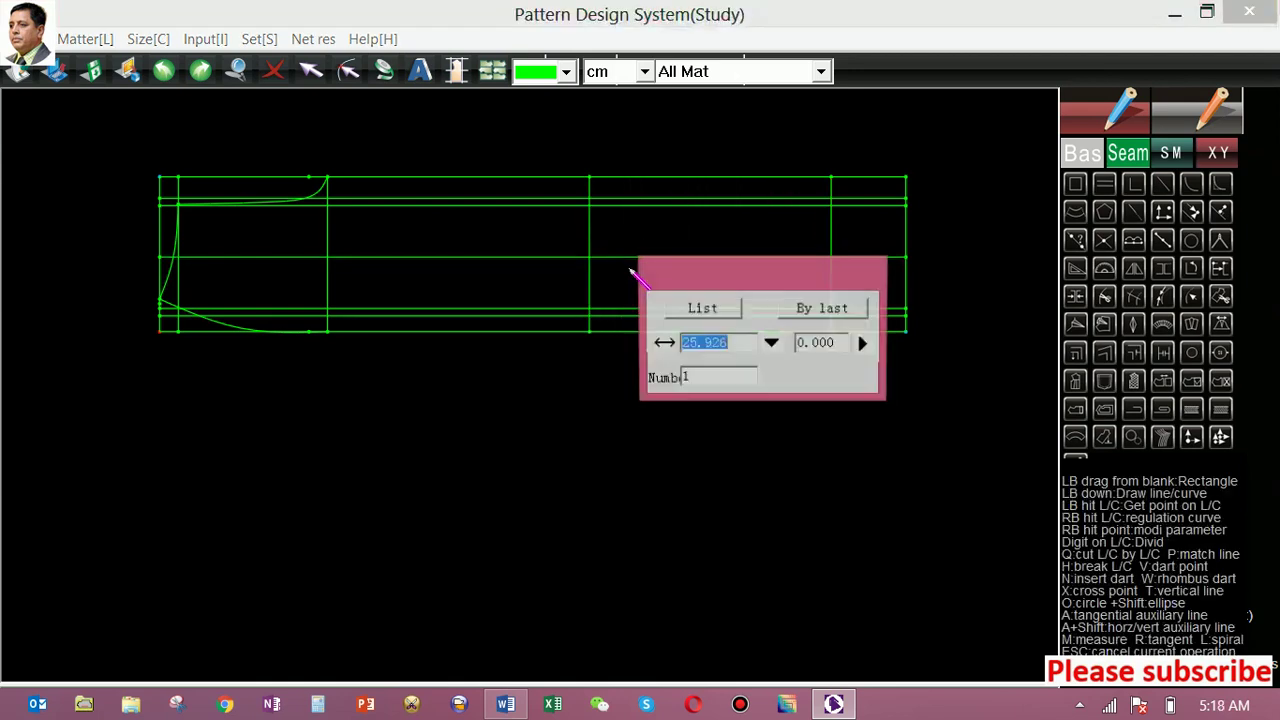
right_click(610, 455)
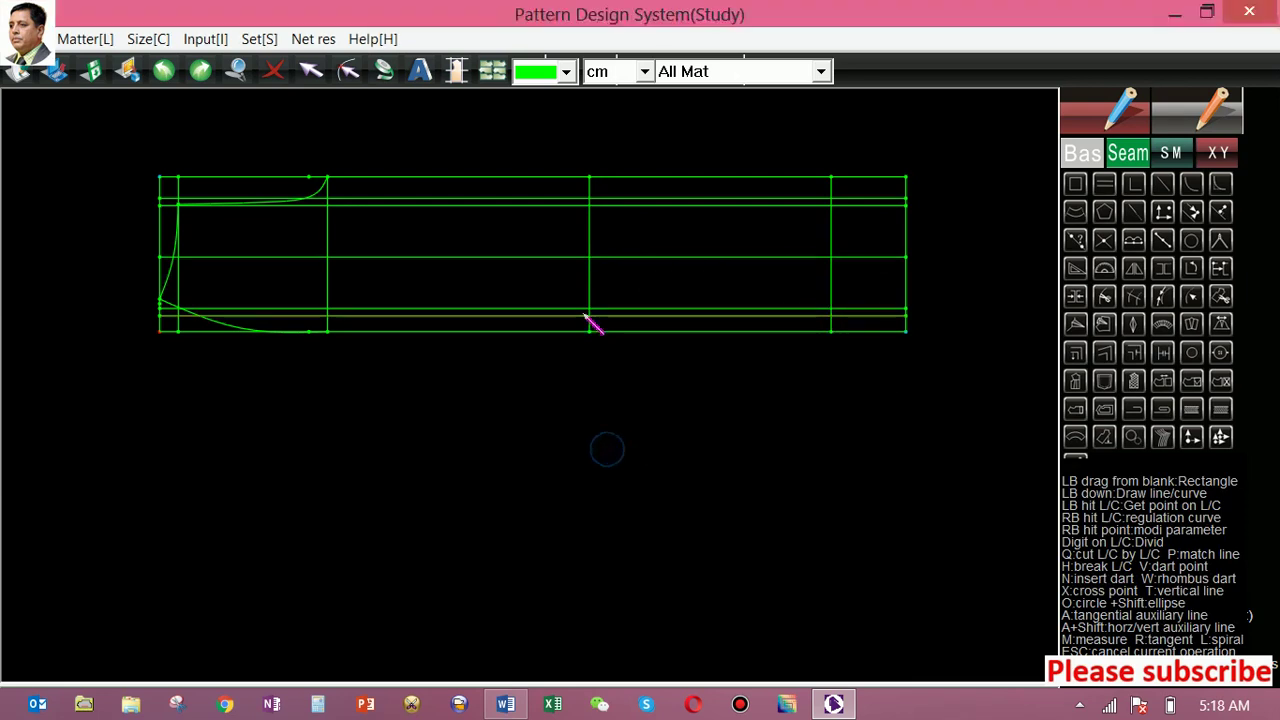
click(329, 180)
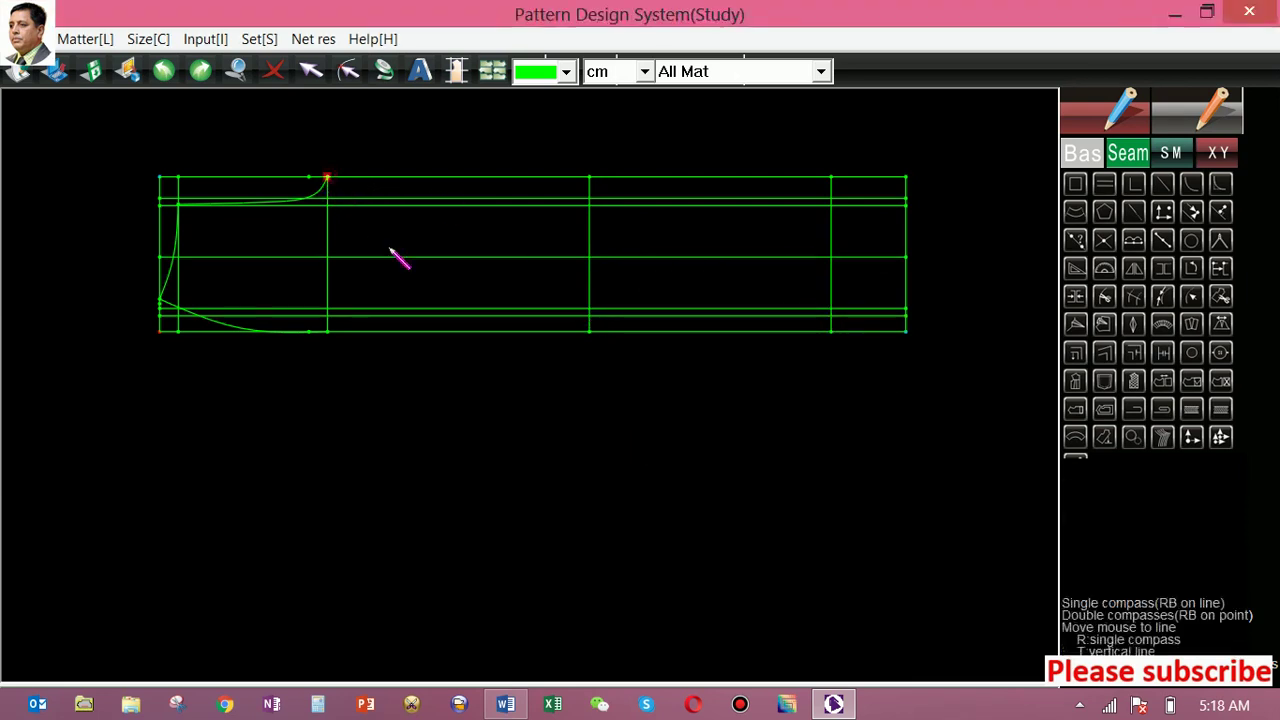
Step: Draw the side seam through the vertical guide and the inseam from the crotch curve to the hem
click(591, 199)
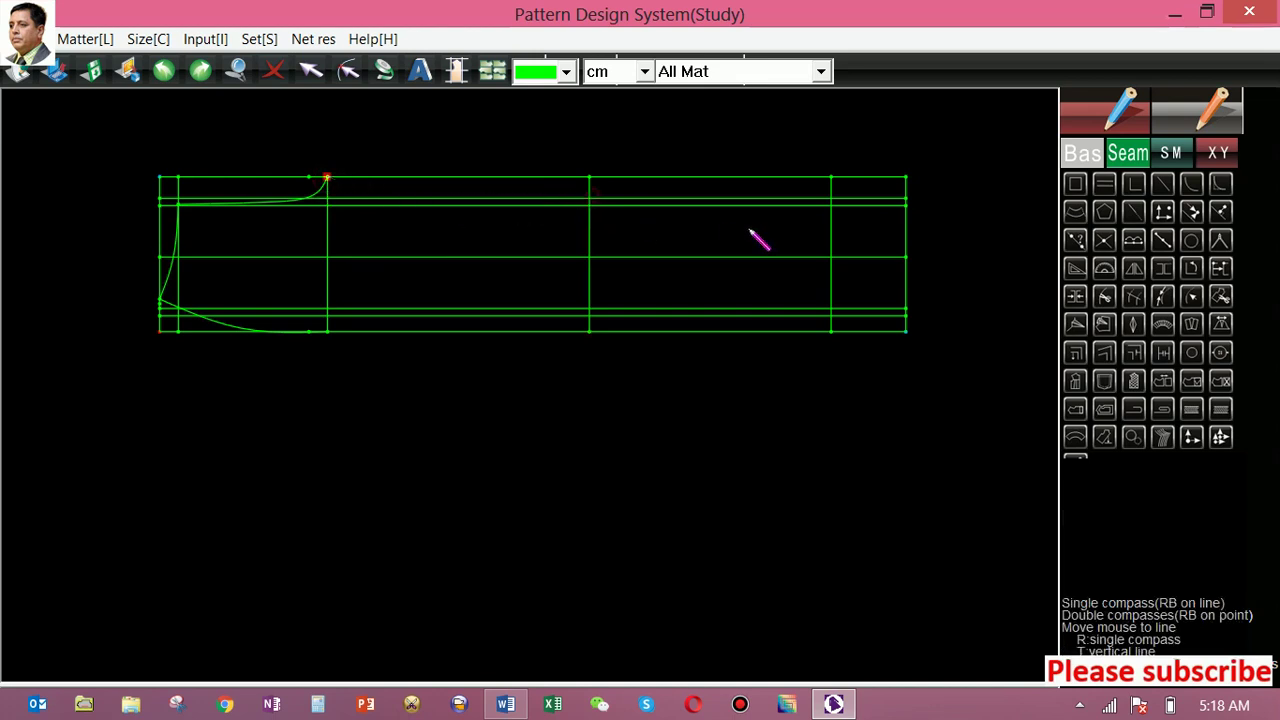
right_click(831, 210)
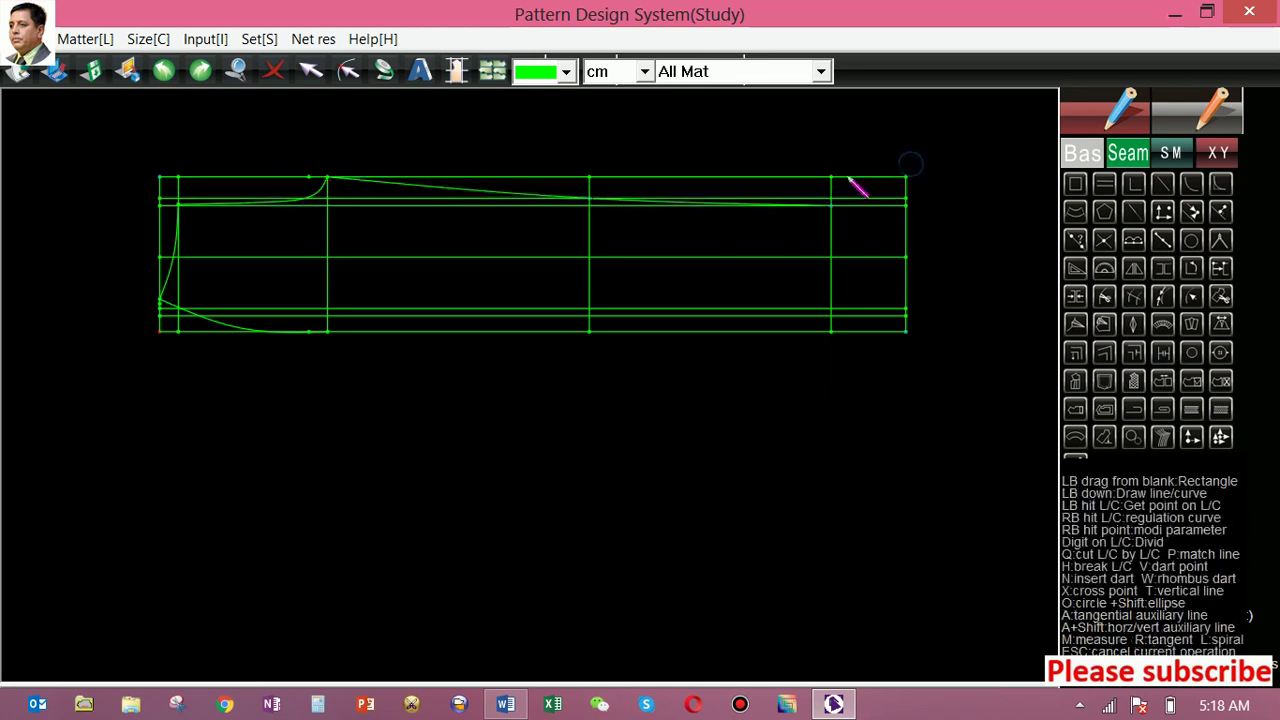
click(328, 332)
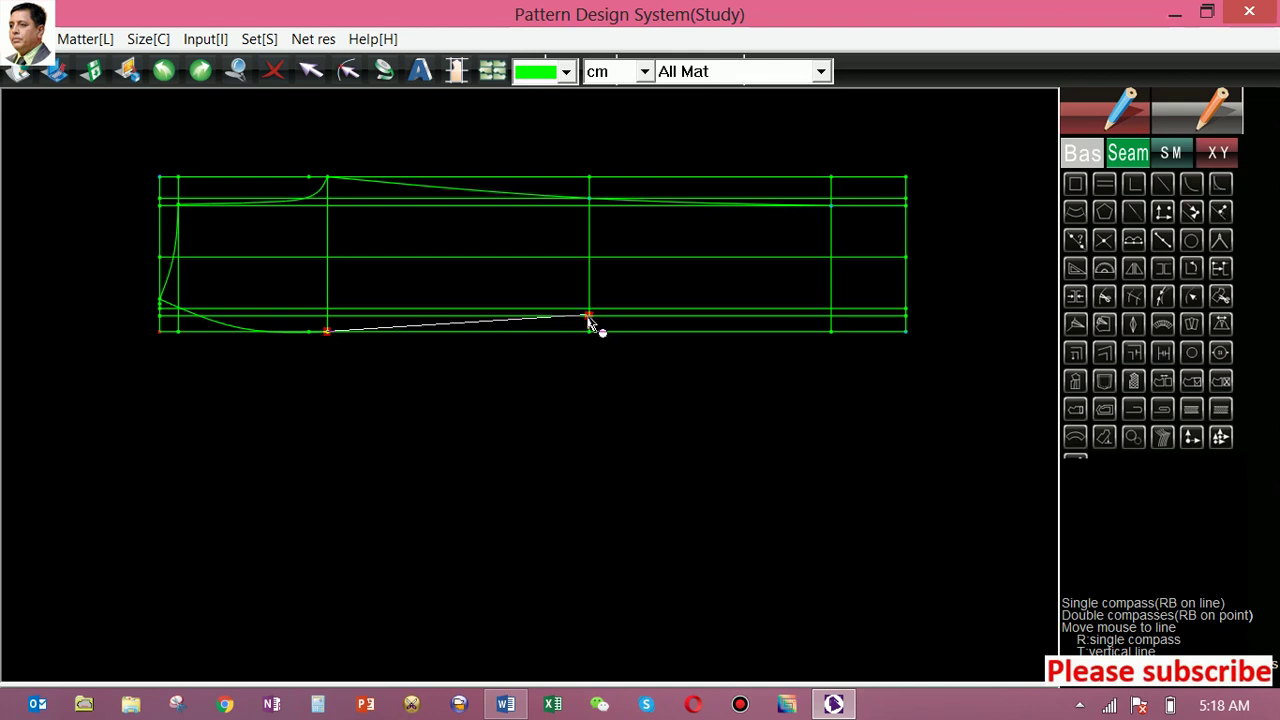
click(830, 313)
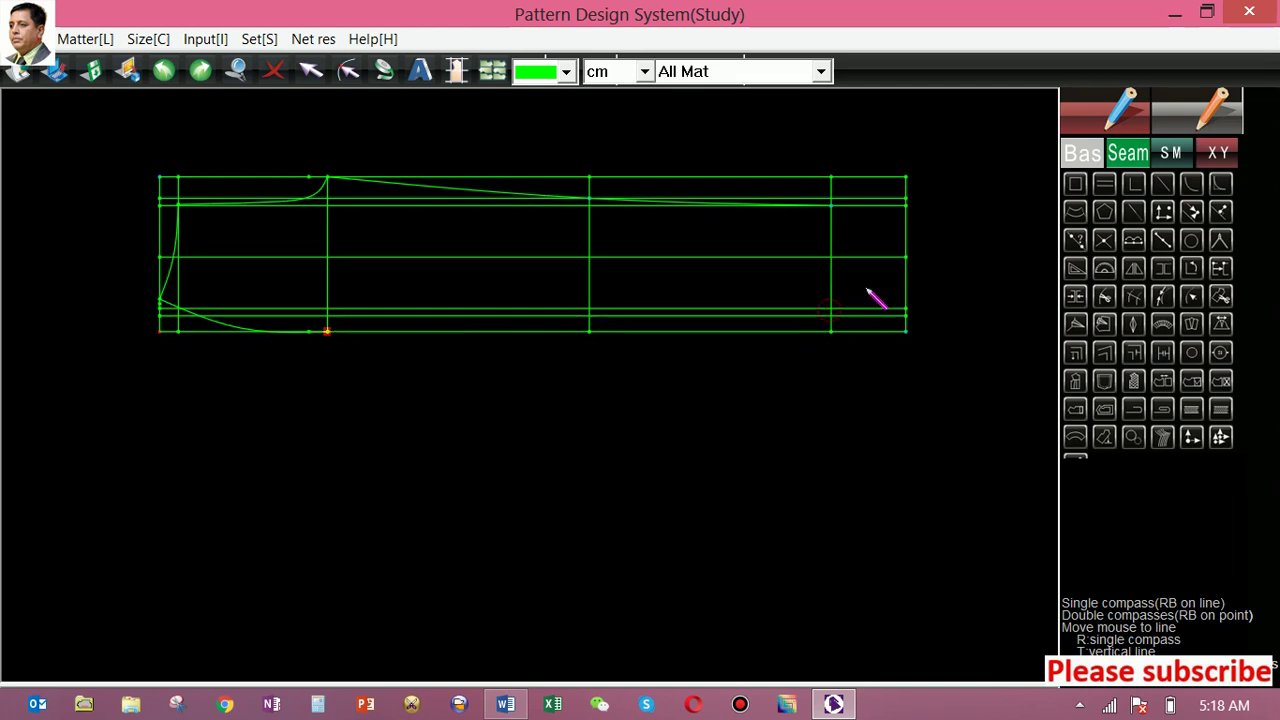
right_click(871, 291)
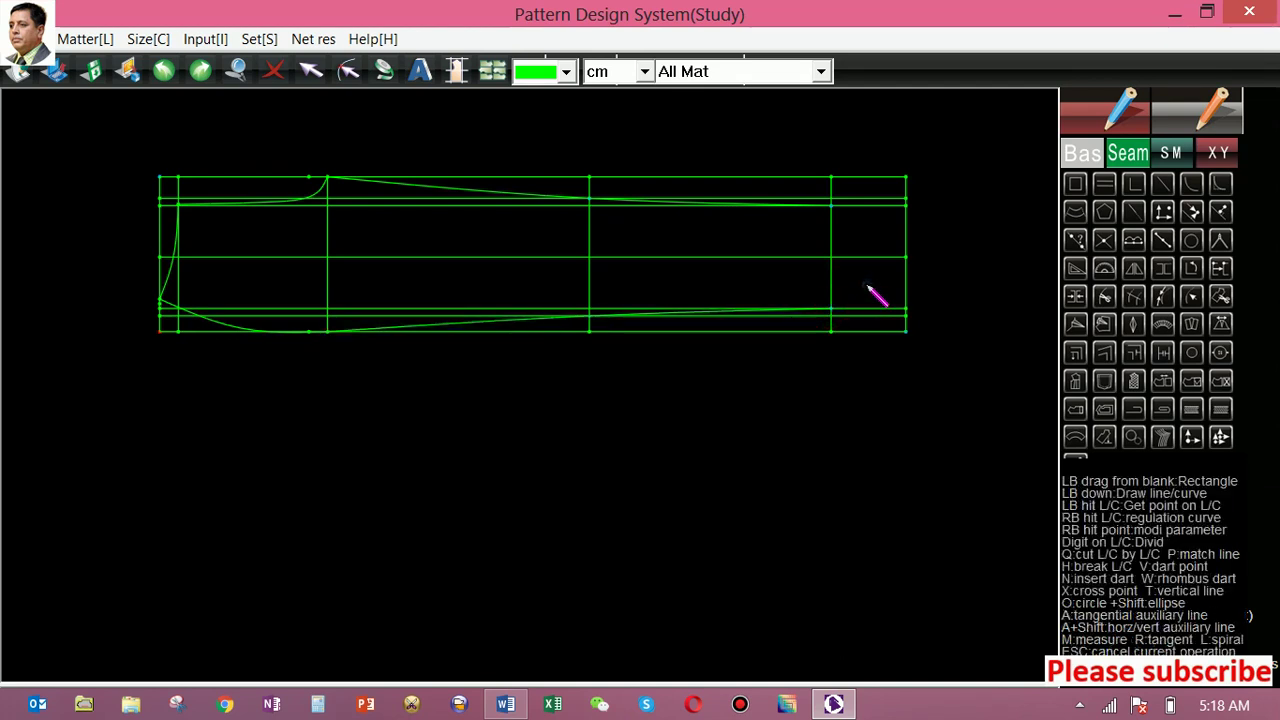
Step: Delete the upper and lower spare guide lines and begin a parallel copy of the top seam
click(363, 190)
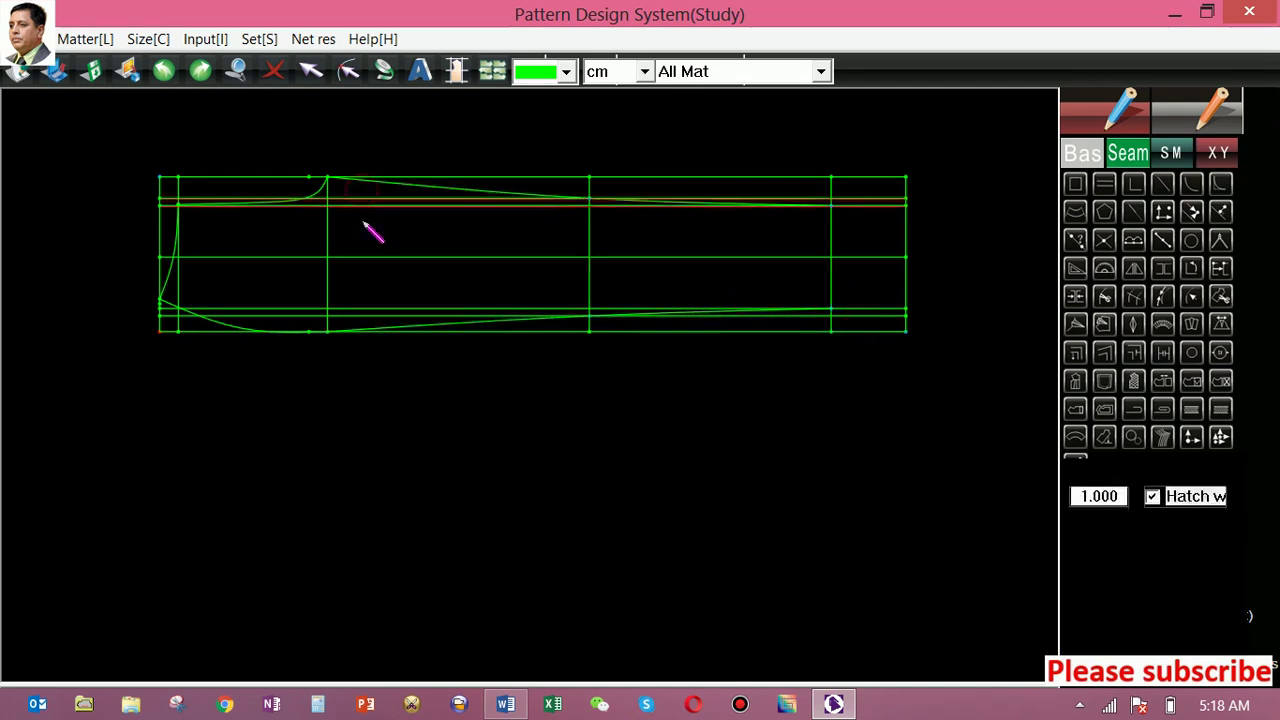
right_click(365, 225)
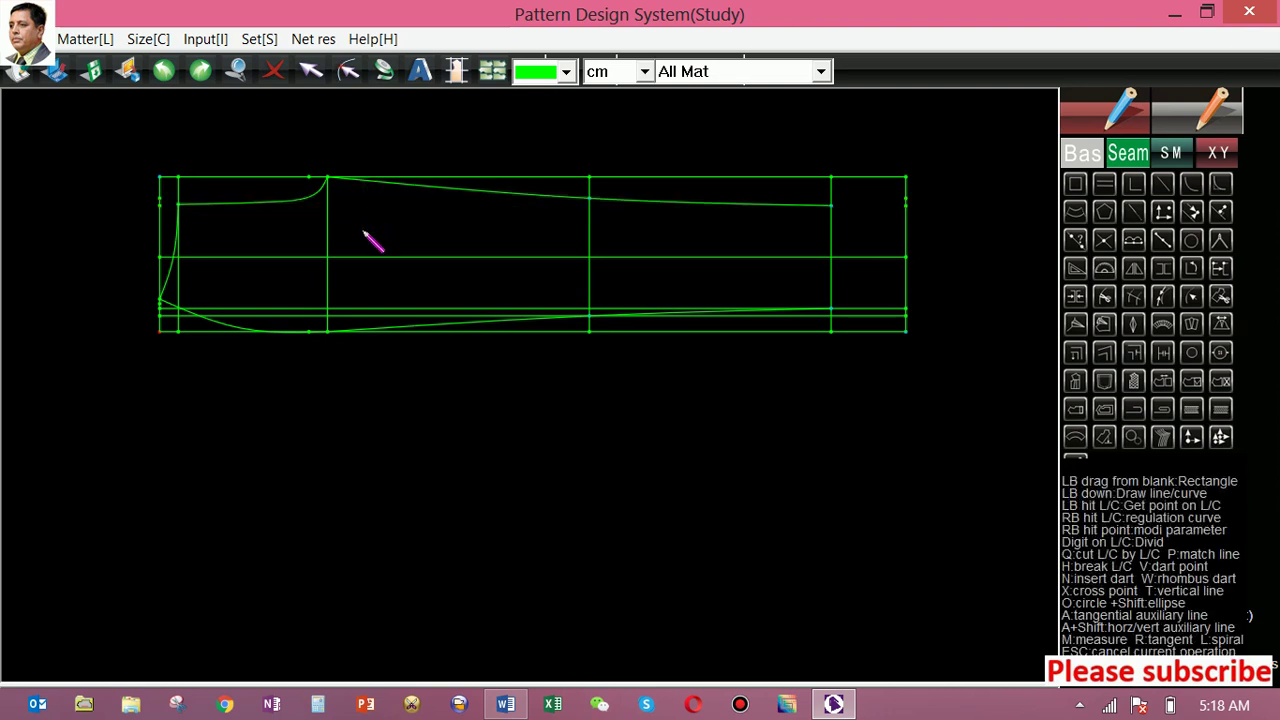
click(363, 285)
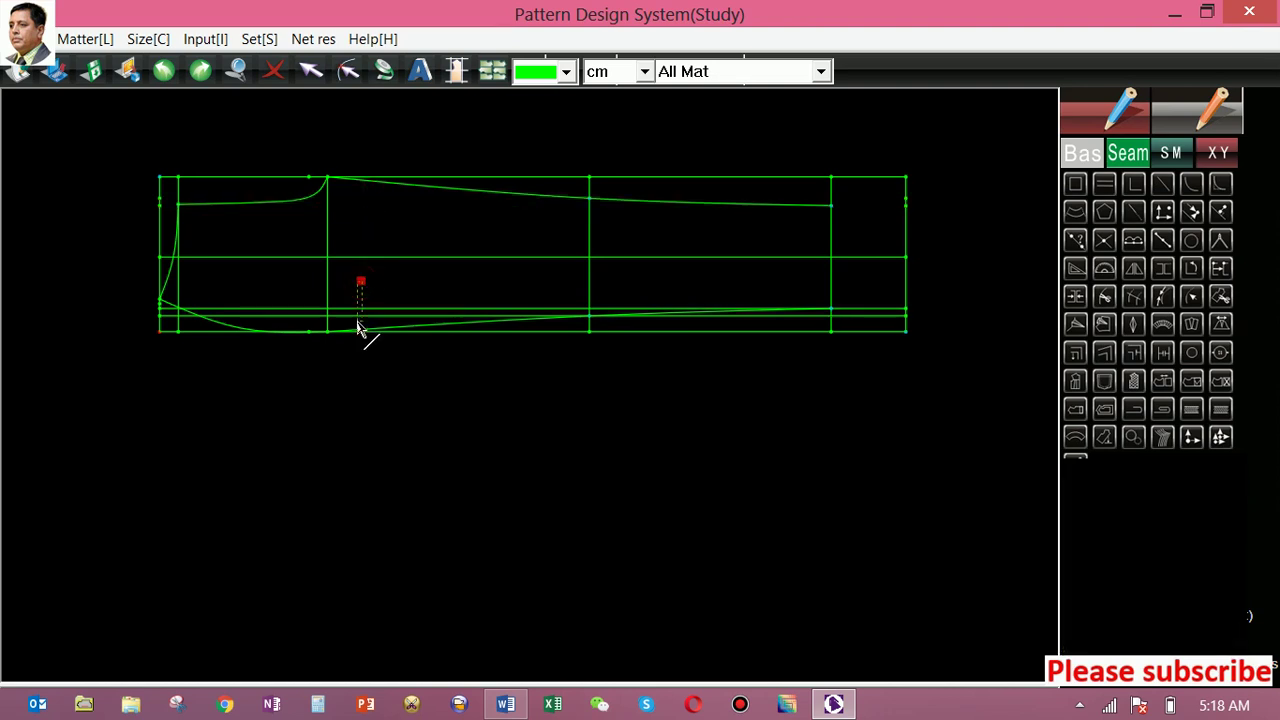
key(Delete)
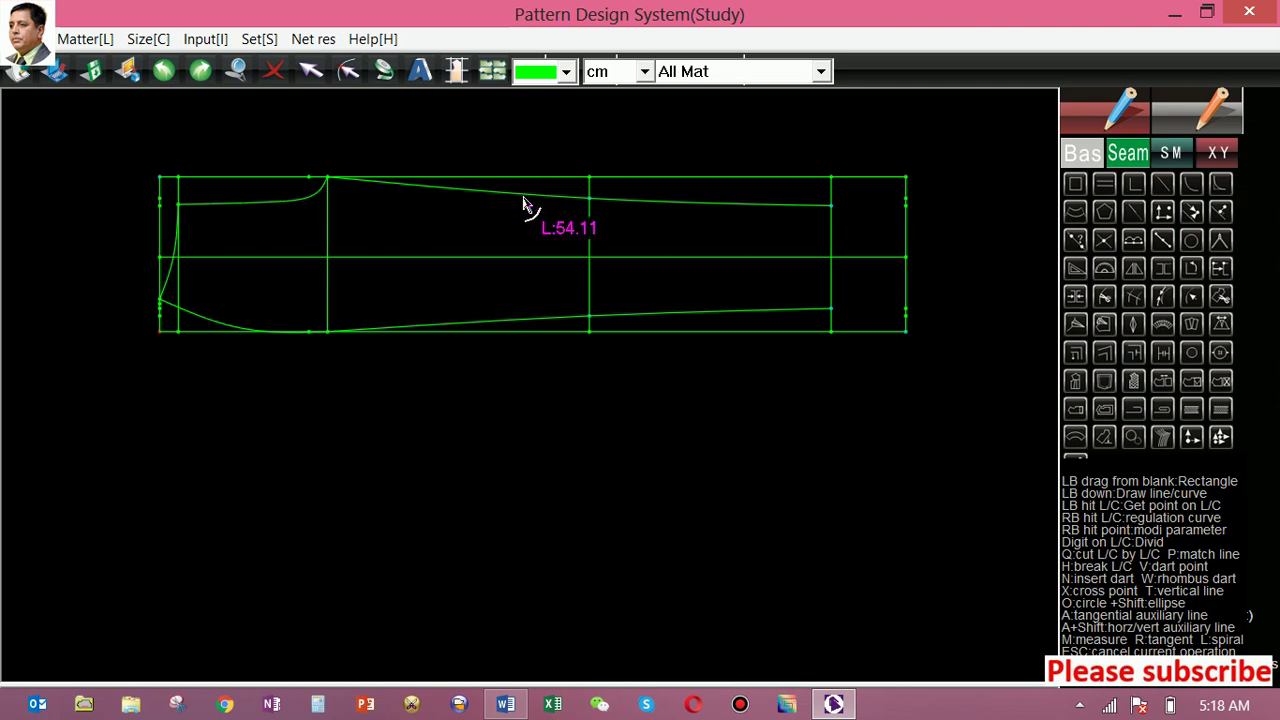
click(523, 203)
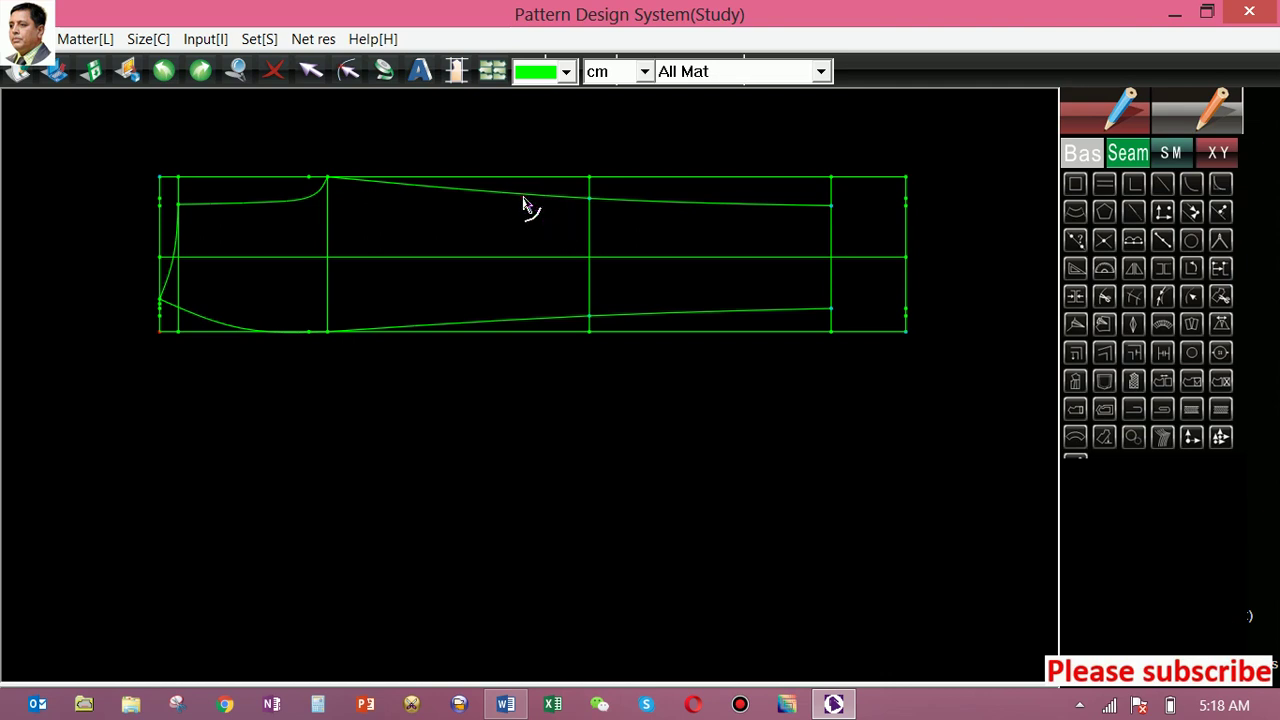
click(522, 159)
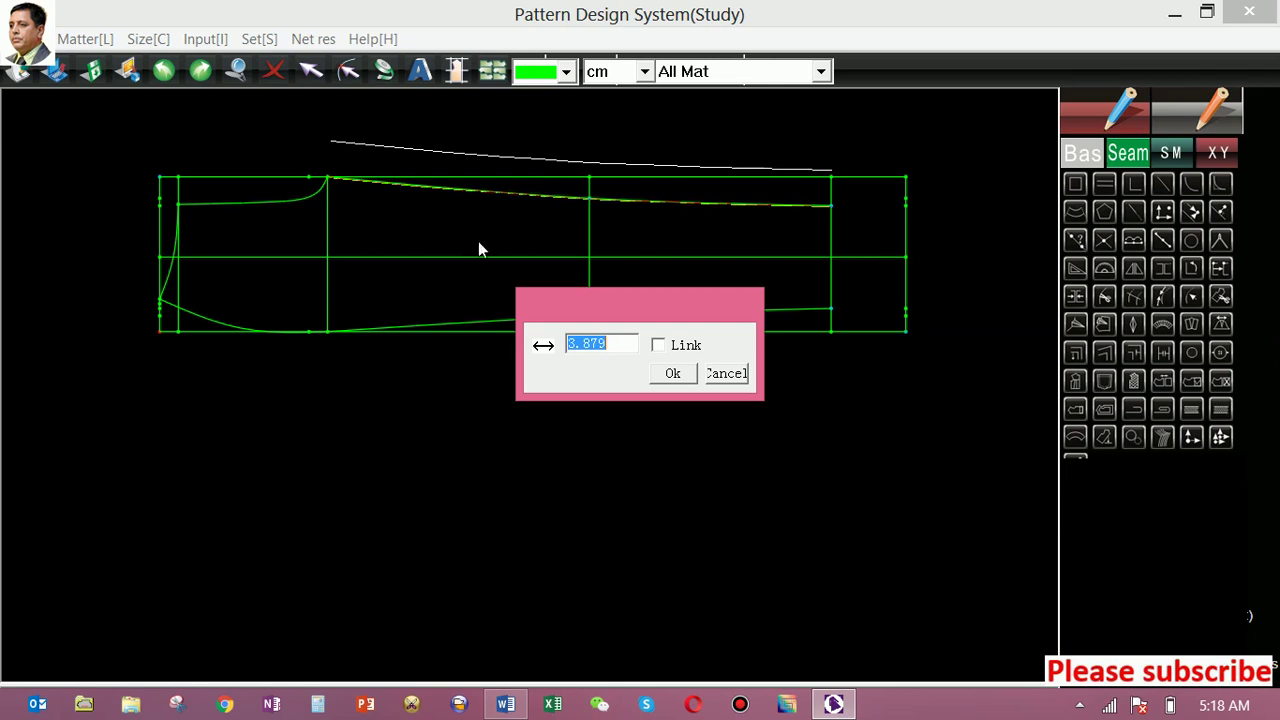
Step: Set the top seam's parallel copy 6 cm above the draft
text(6)
click(672, 373)
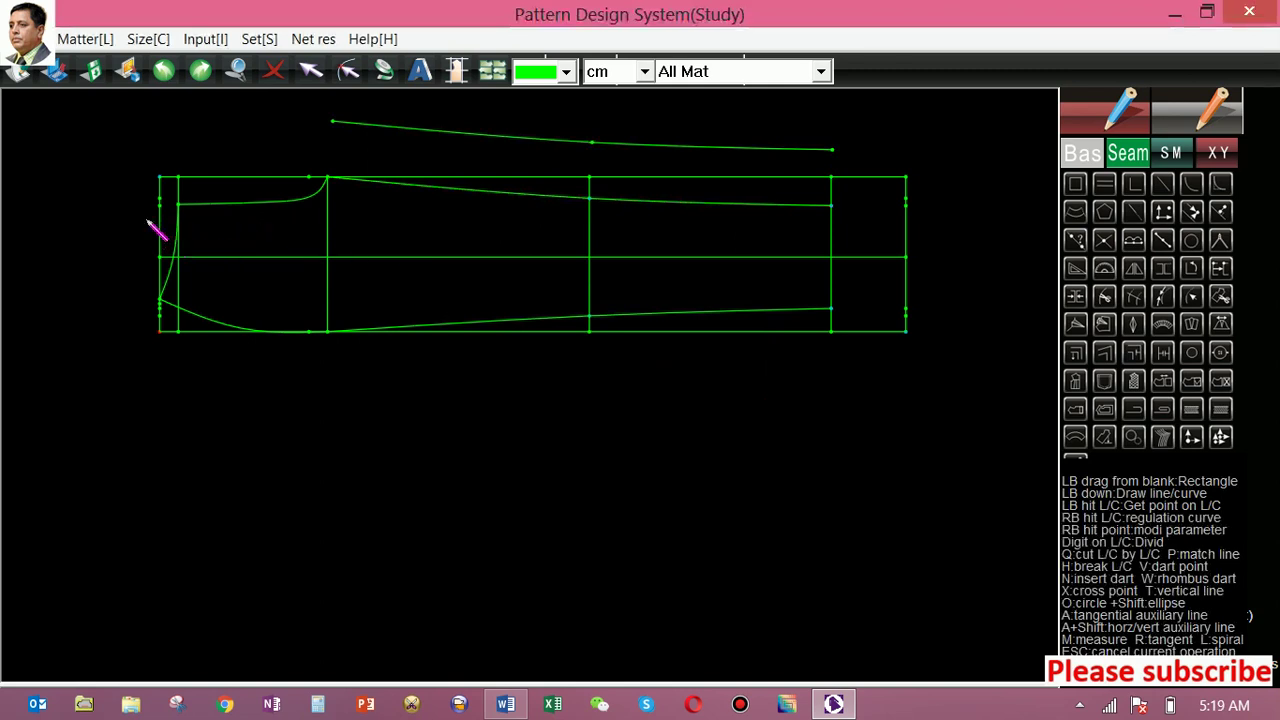
click(145, 217)
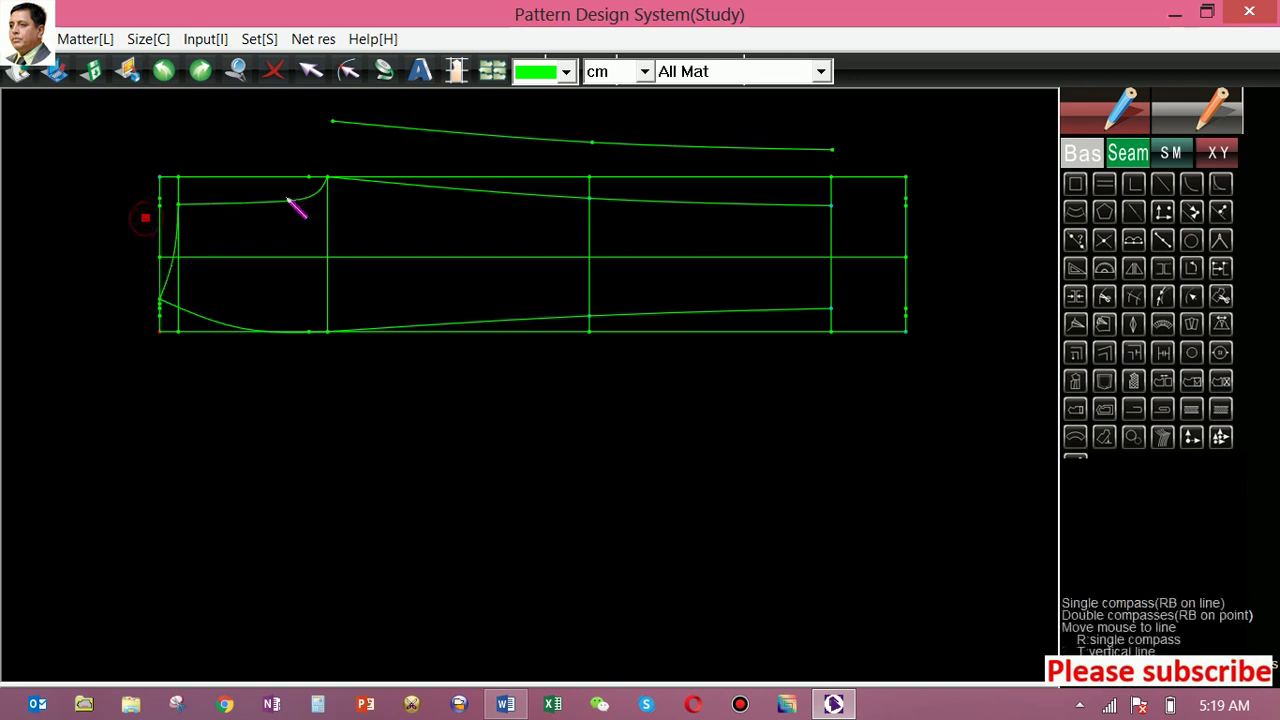
Step: Join the left end to the 6 cm offset line and bend it into a smooth seat curve
click(336, 134)
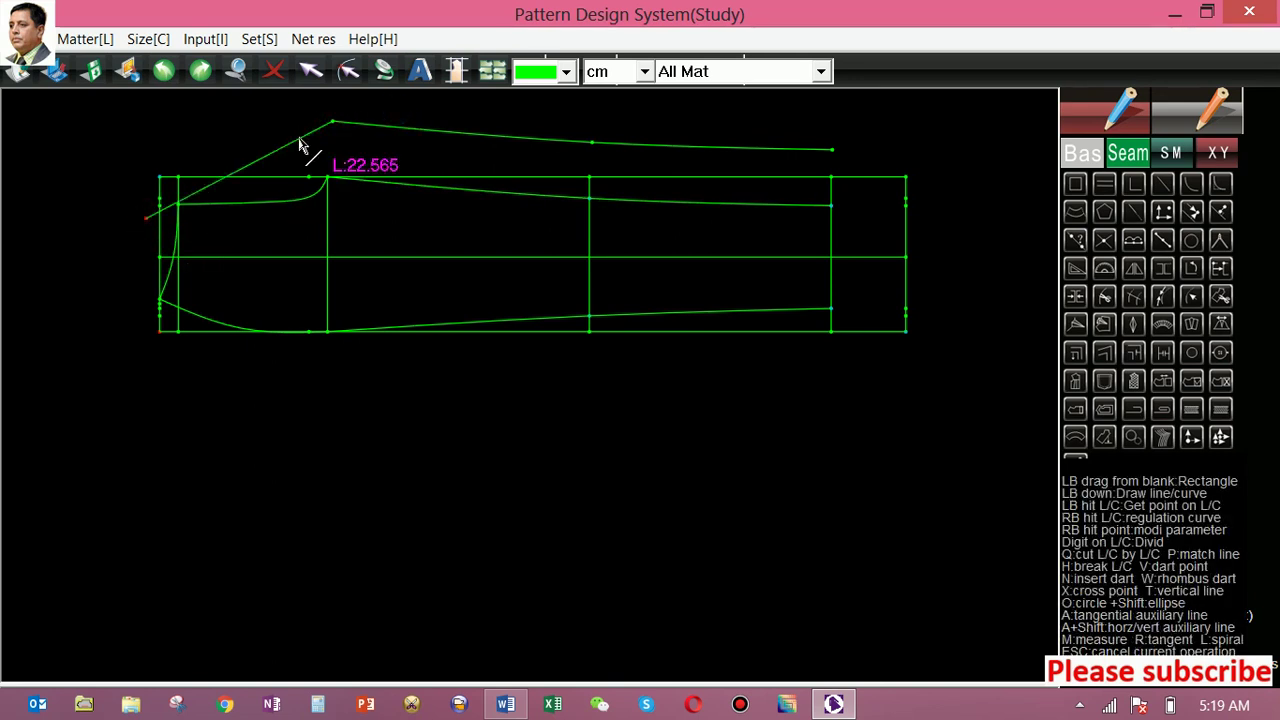
click(300, 138)
drag(300, 138, 318, 183)
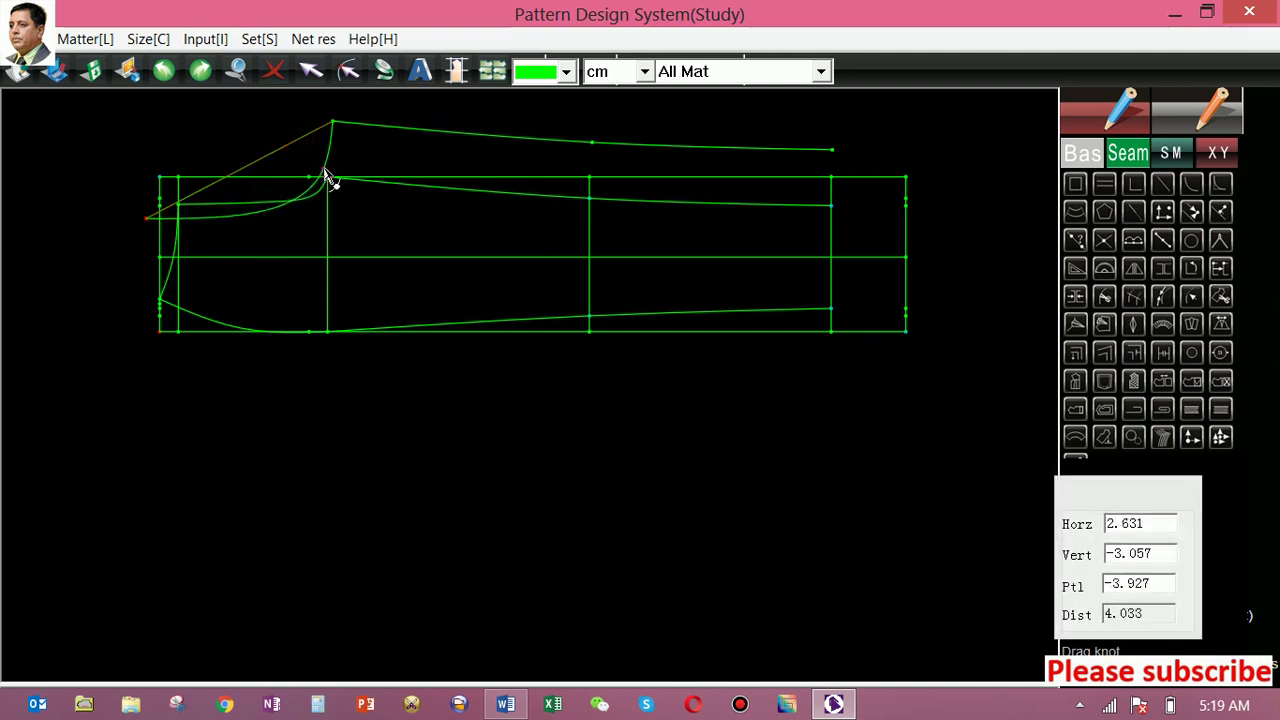
drag(300, 160, 298, 161)
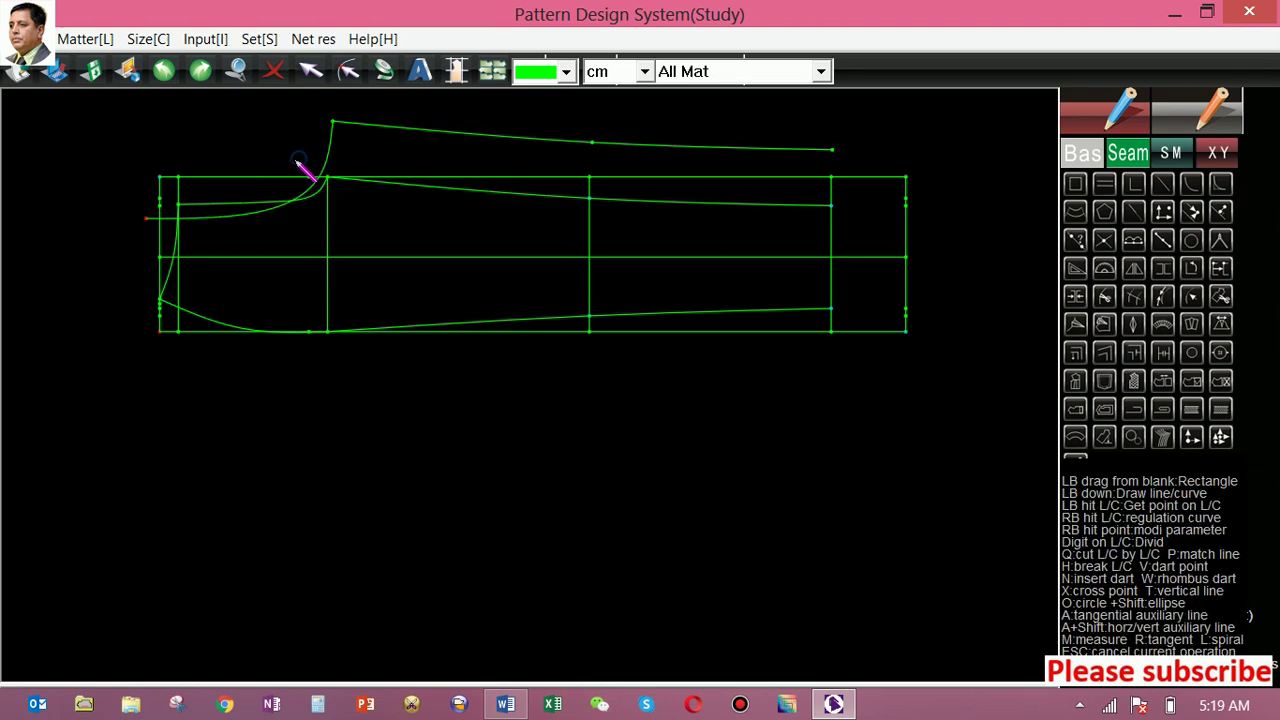
click(265, 220)
drag(265, 215, 271, 201)
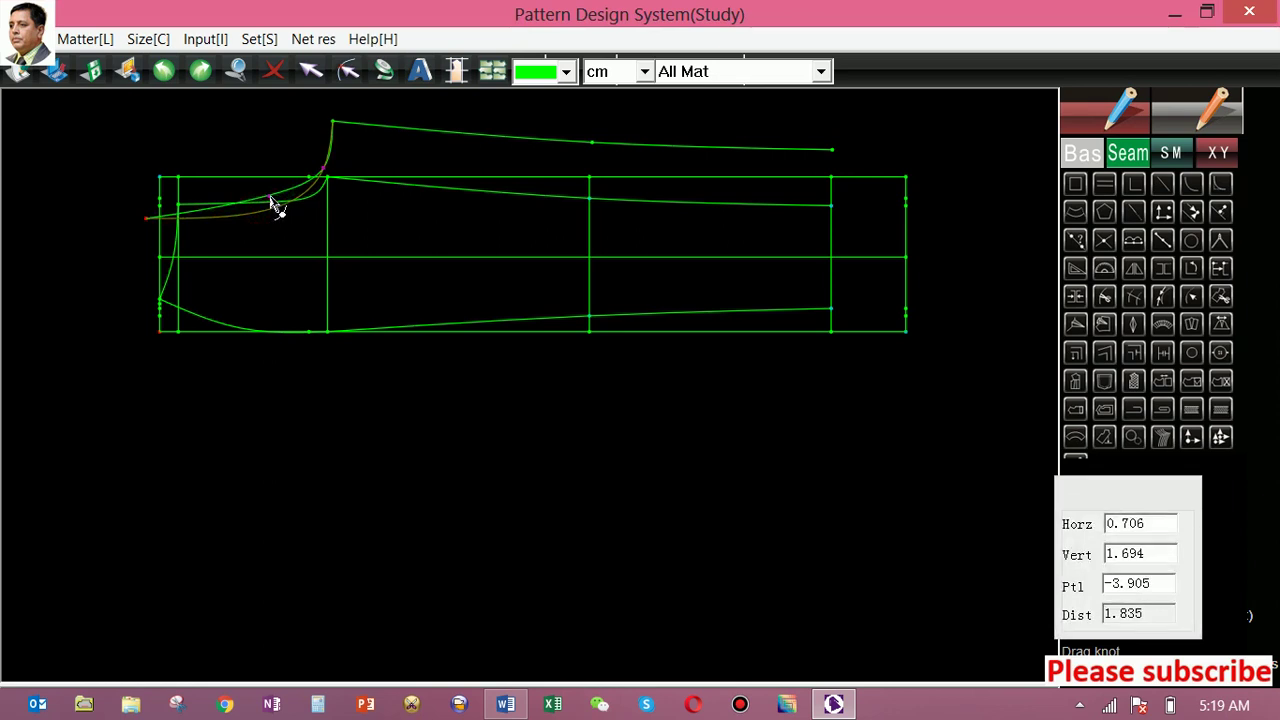
drag(271, 201, 271, 201)
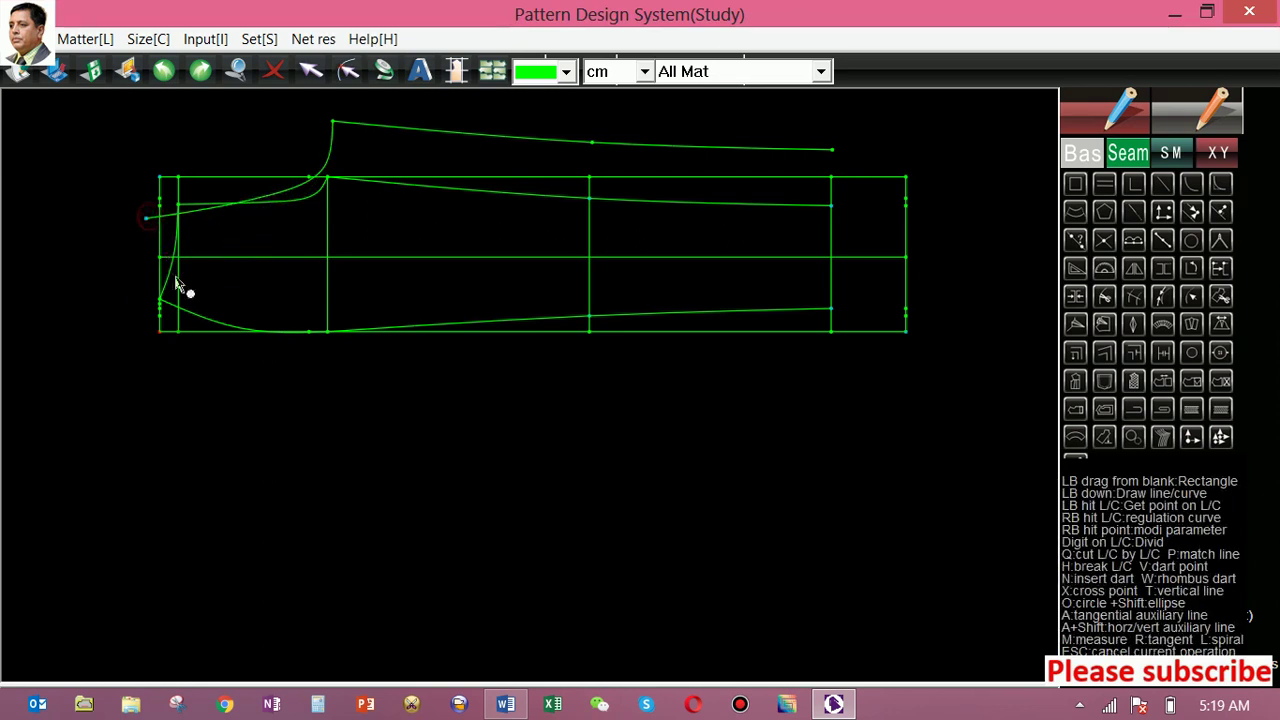
click(146, 218)
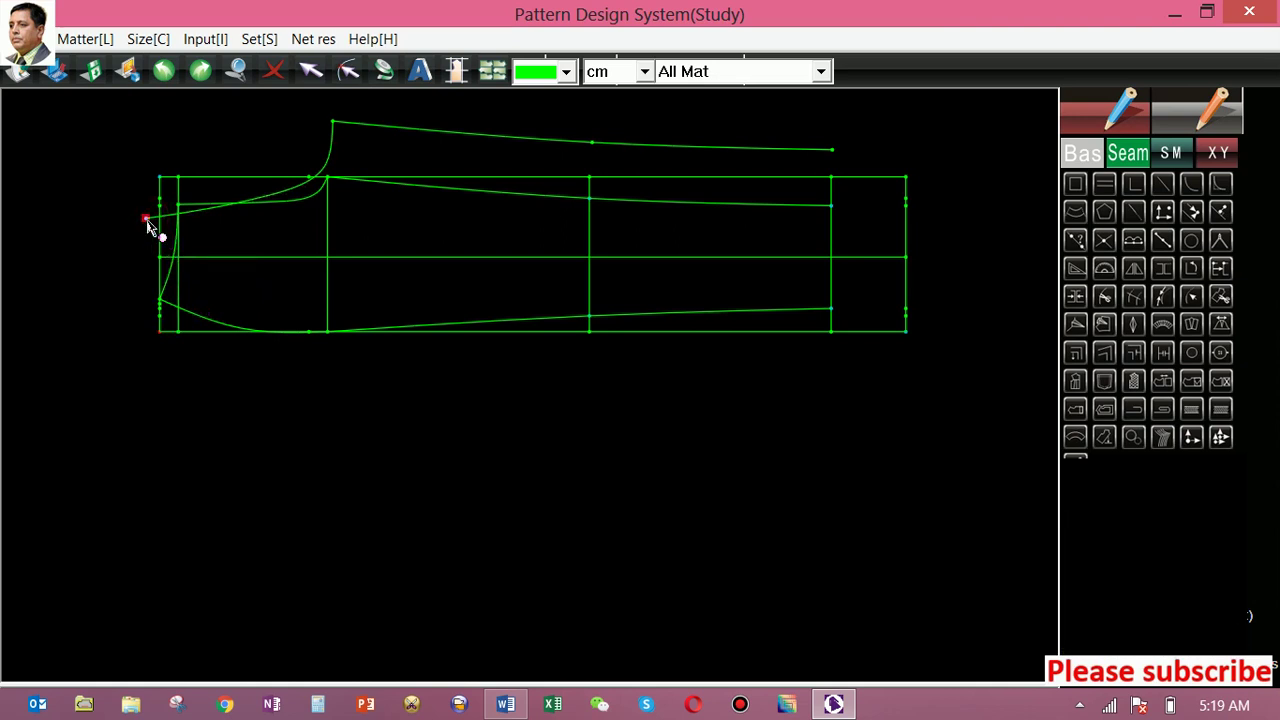
Step: Draw the slanted left edge down from the curve end, accepting its length and angle
click(158, 334)
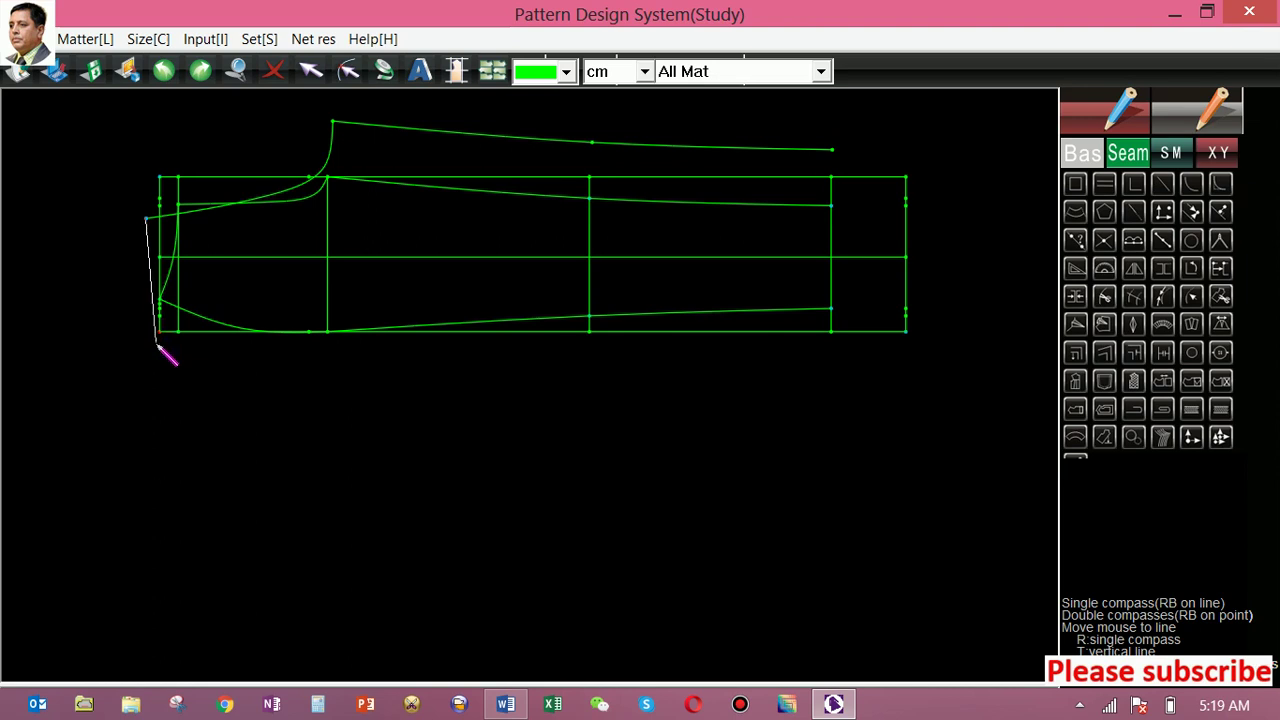
right_click(157, 345)
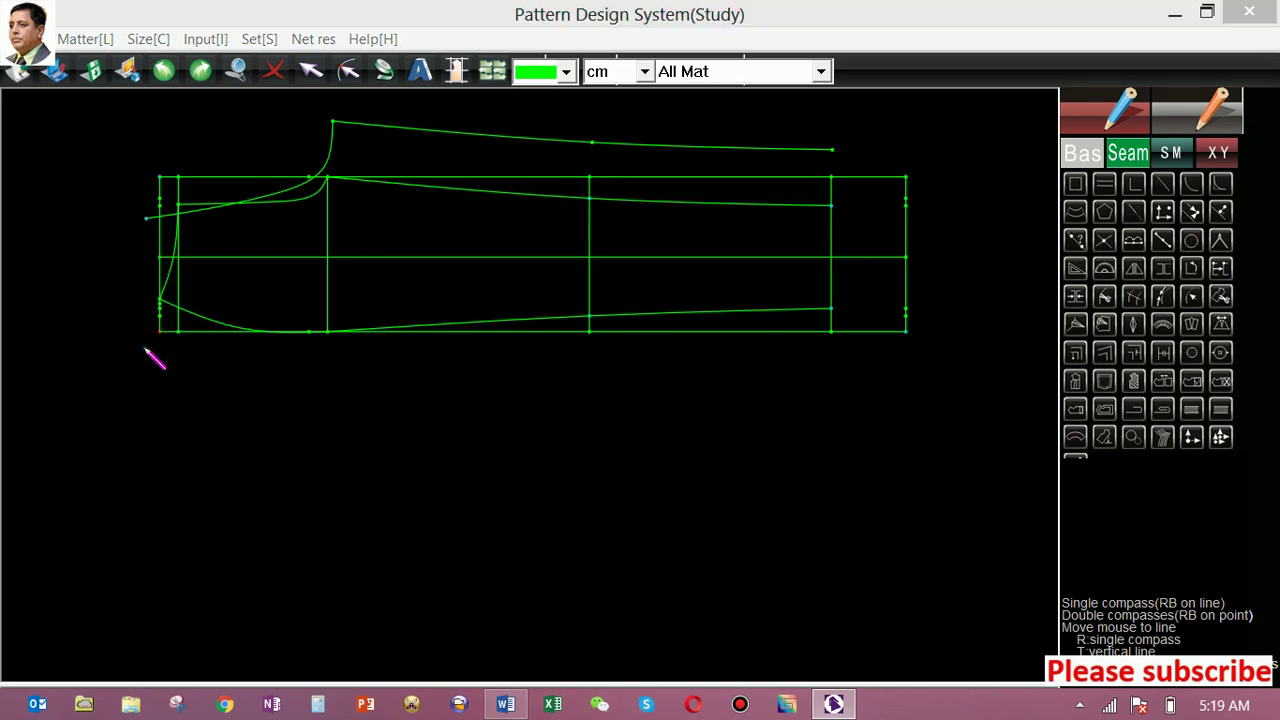
key(Return)
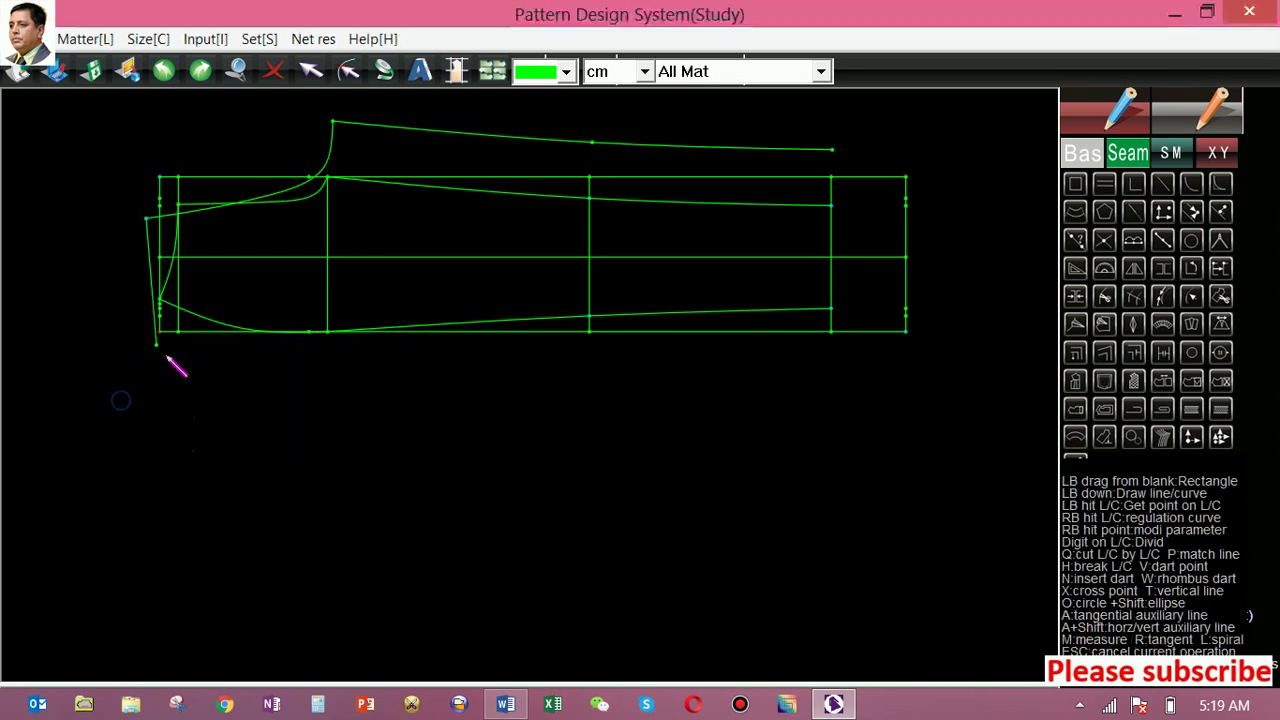
Step: Draw the bottom line to the lower leg line and curve it into the inseam
click(156, 345)
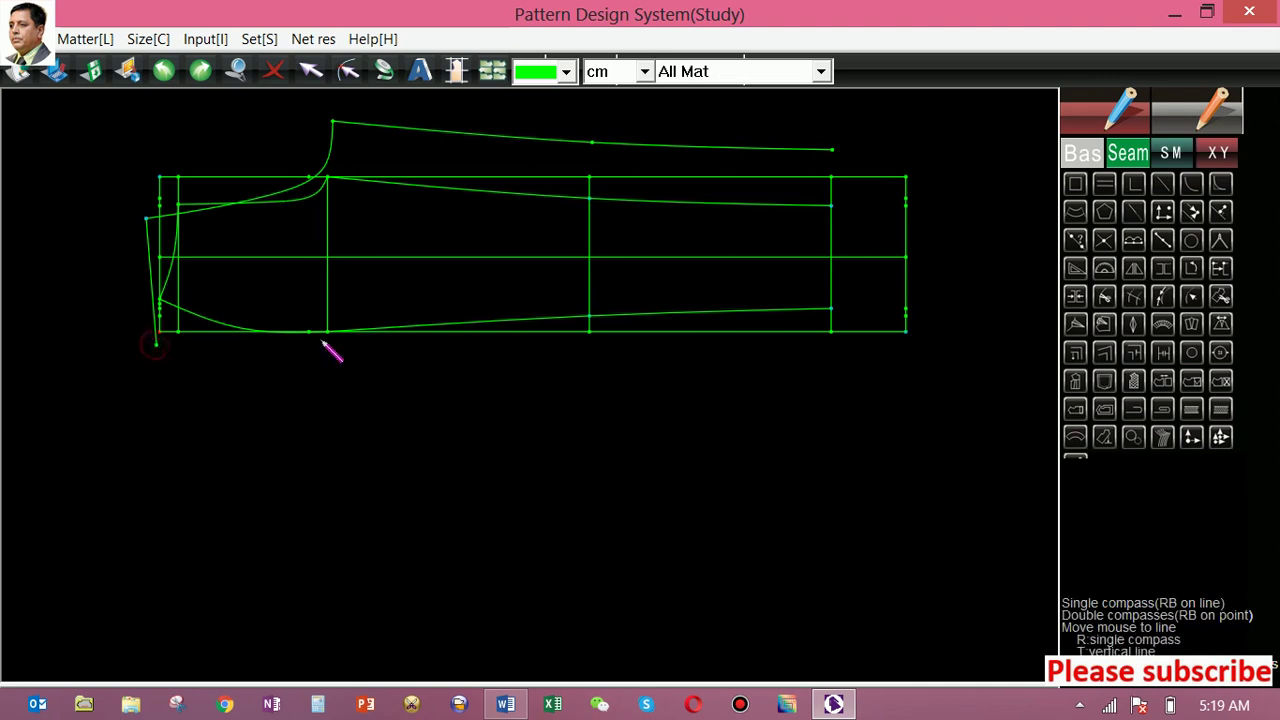
click(326, 341)
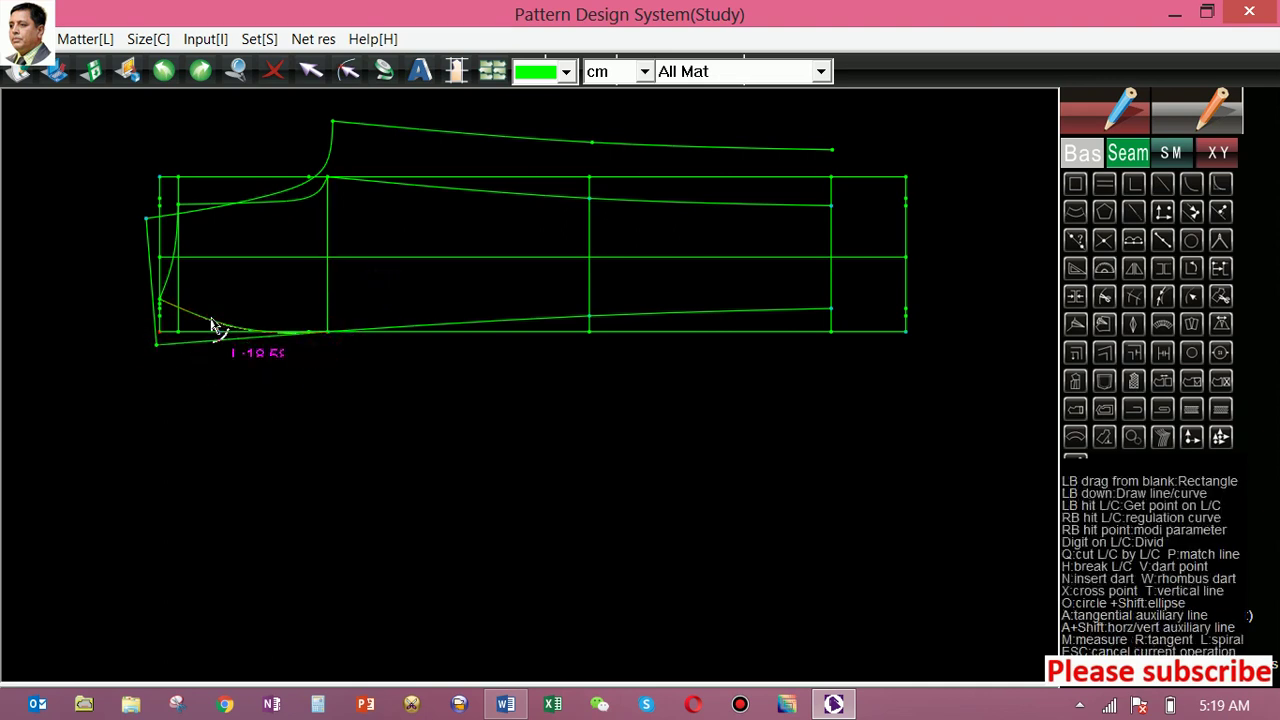
scroll(222, 256, up, 1)
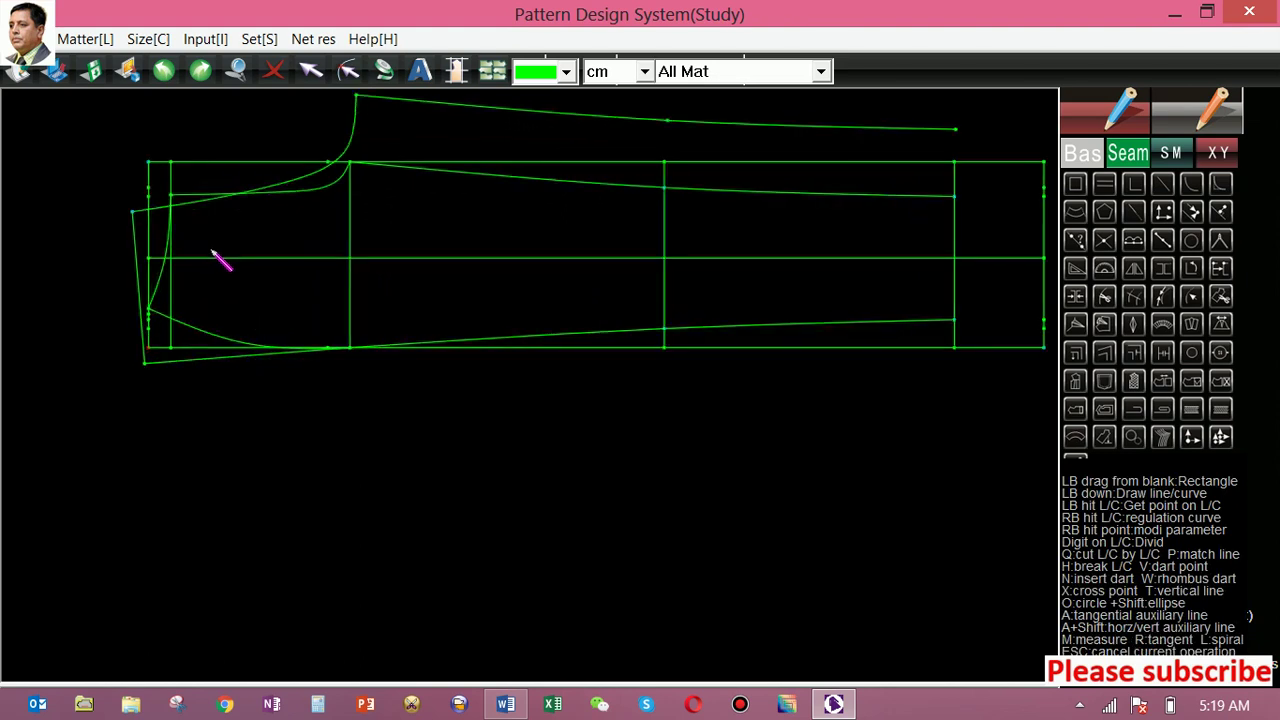
right_click(197, 368)
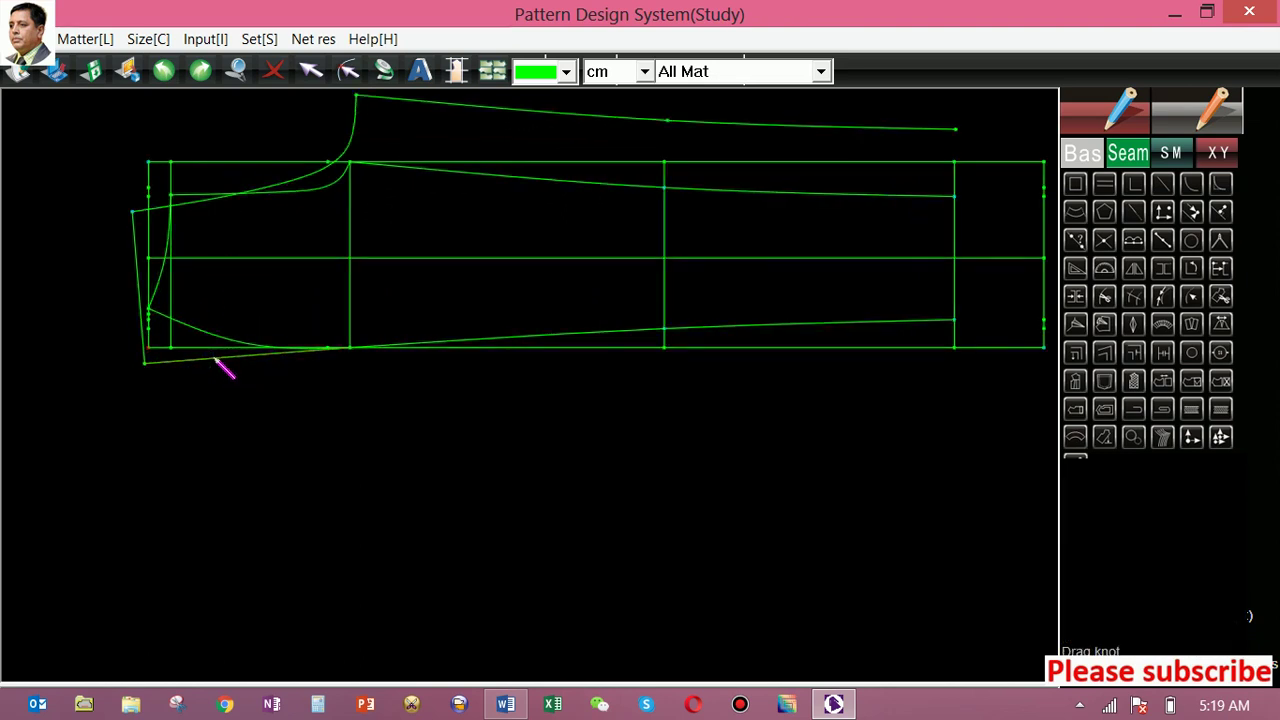
click(226, 362)
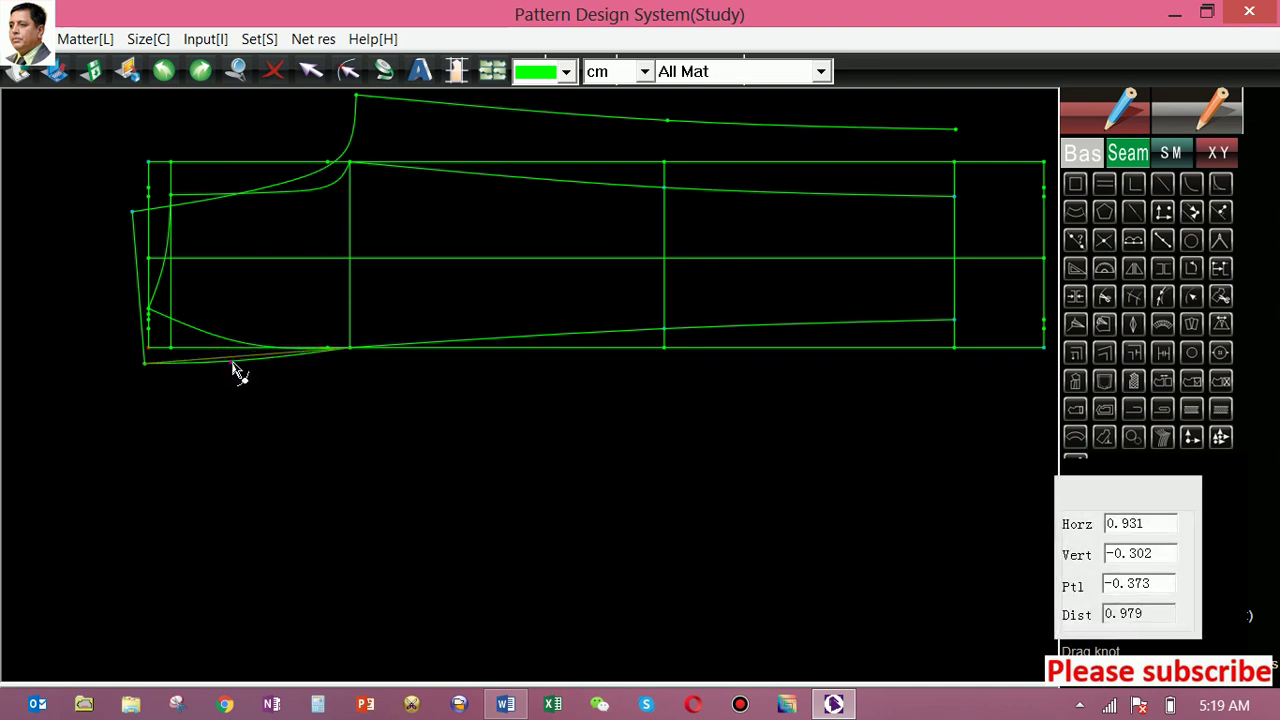
click(266, 311)
scroll(560, 330, down, 1)
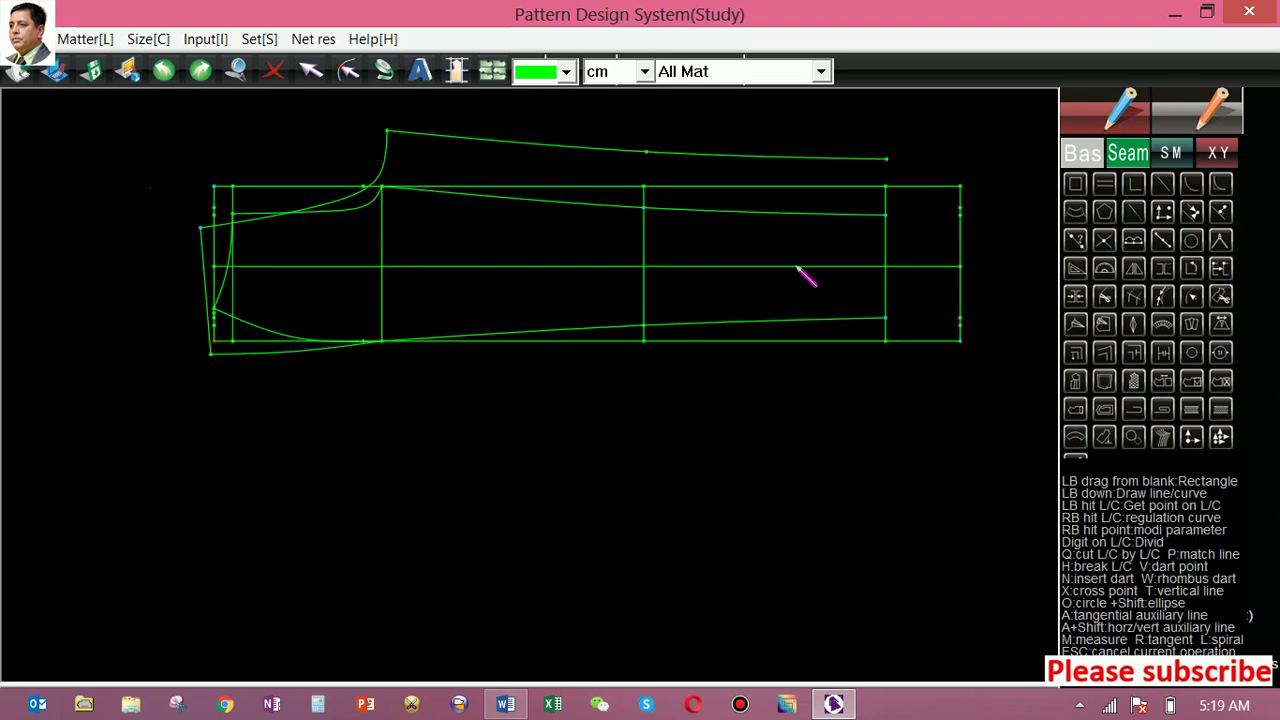
click(885, 160)
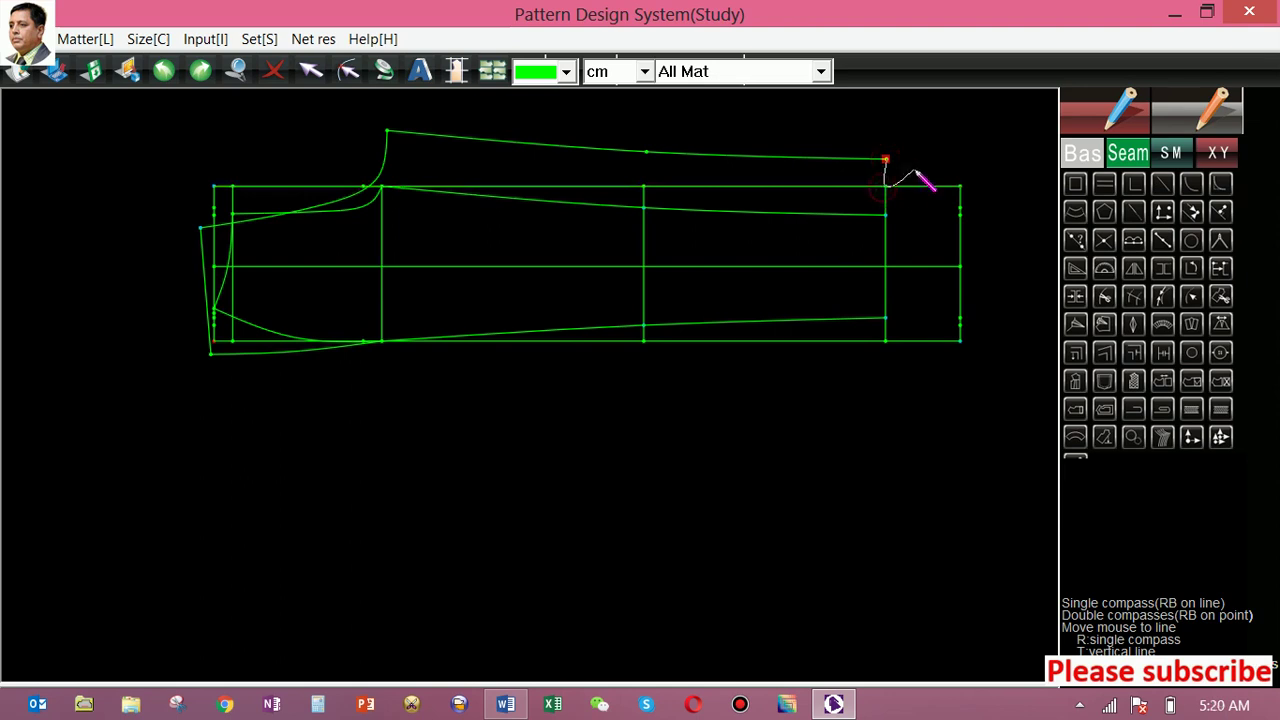
right_click(918, 175)
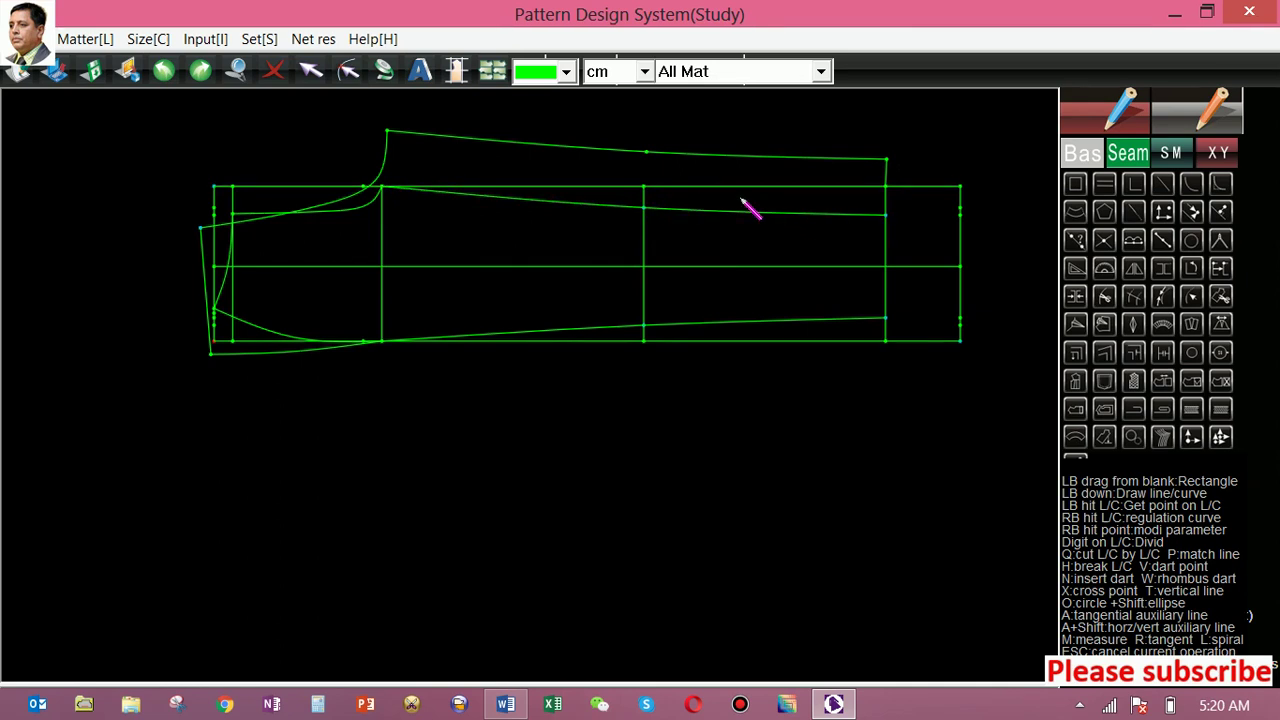
Step: Select the back outline's nine lines and curves in order to close it as a pattern piece
click(1224, 298)
click(886, 203)
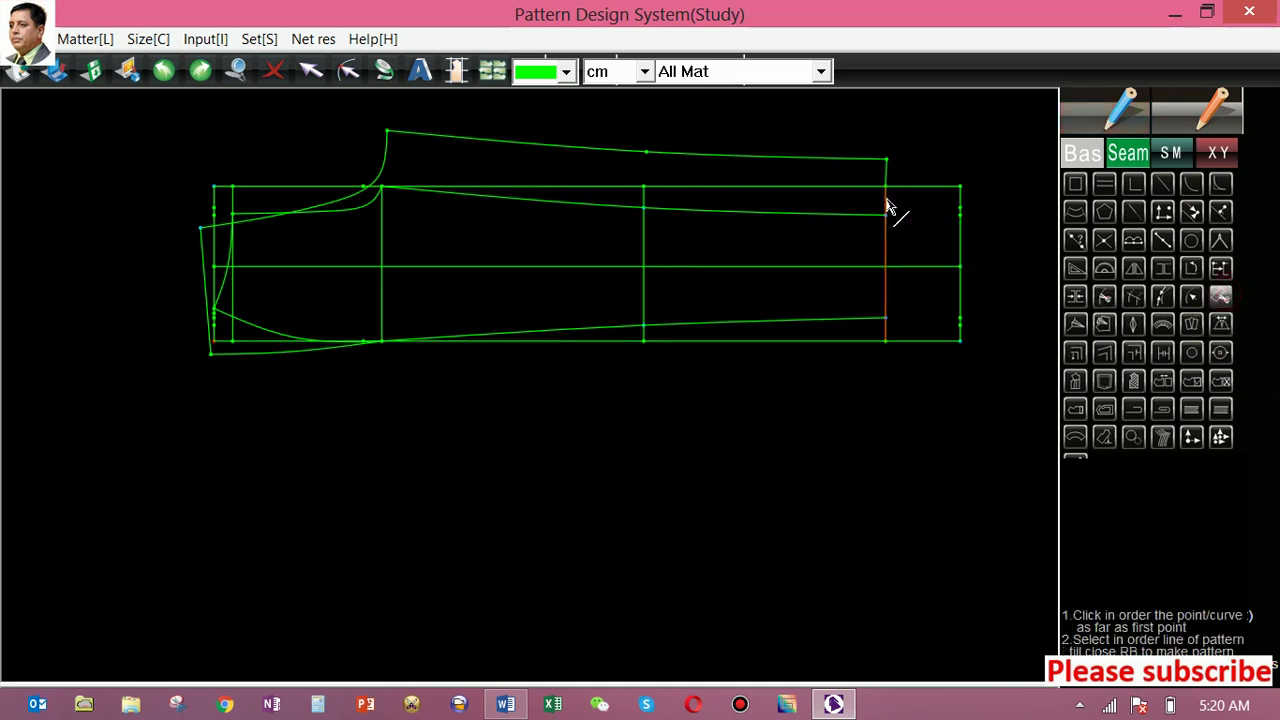
click(888, 177)
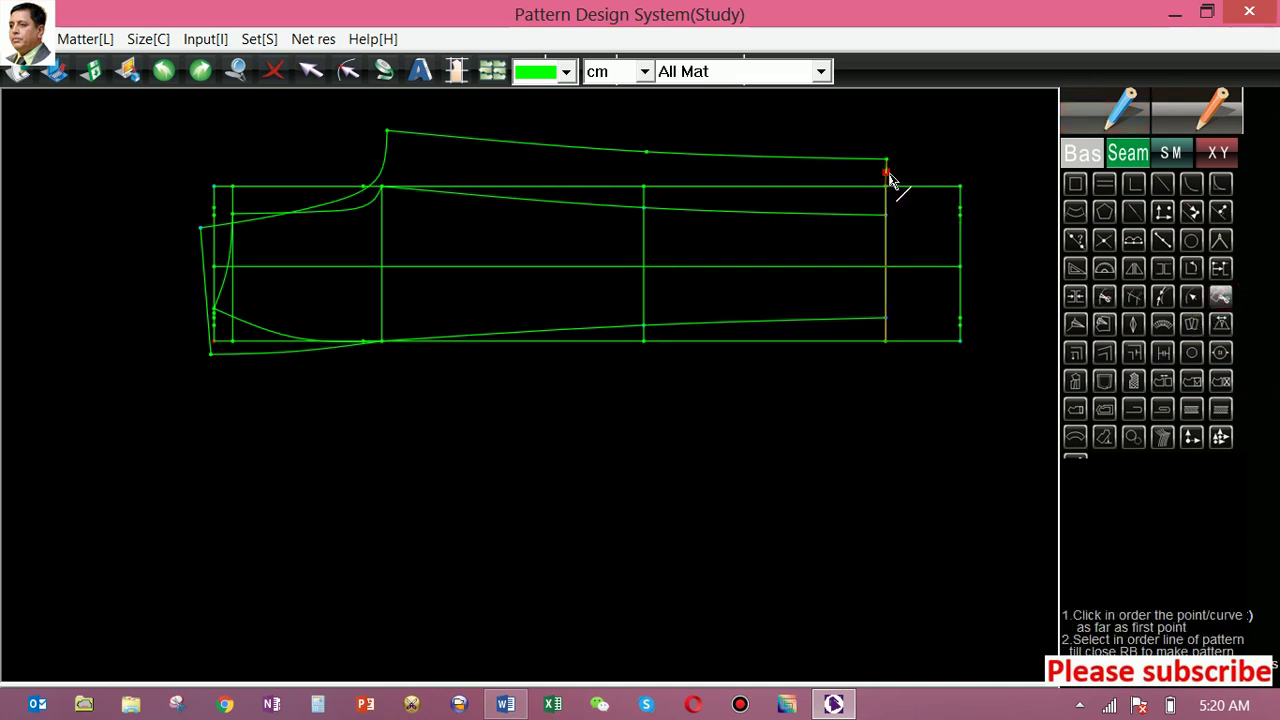
click(860, 158)
click(389, 155)
click(300, 213)
click(204, 262)
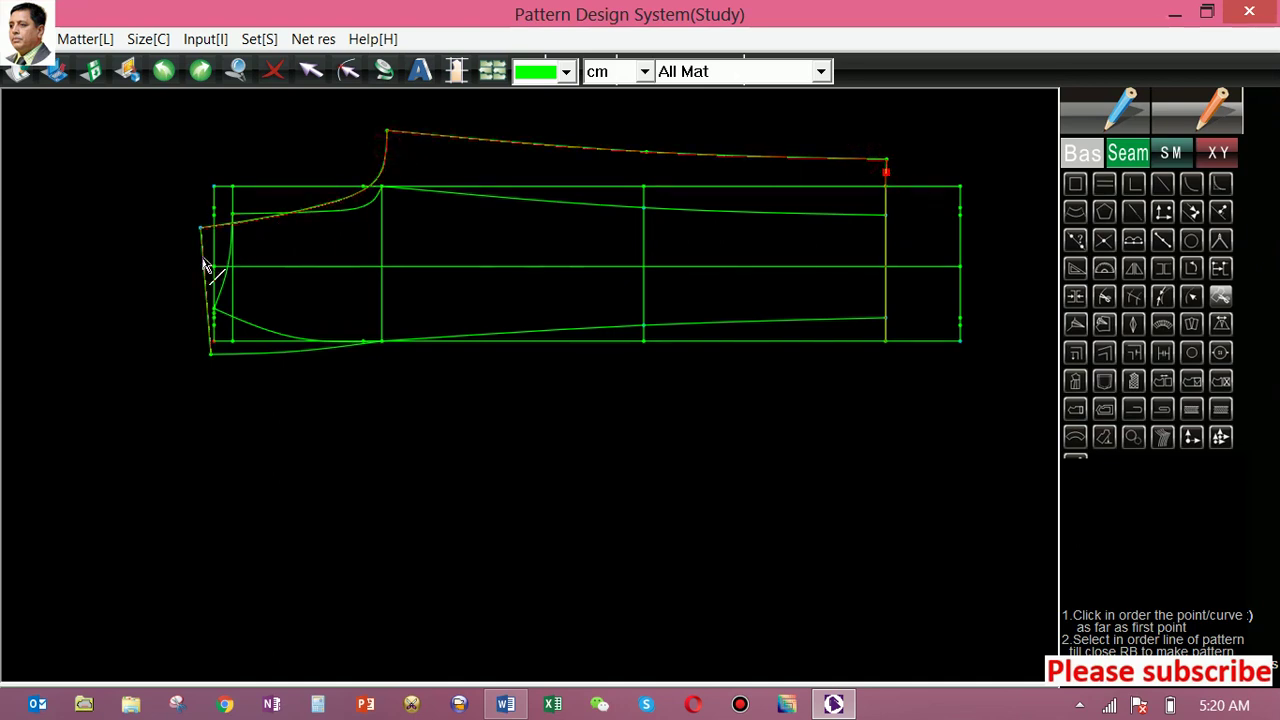
click(231, 353)
click(512, 336)
click(845, 319)
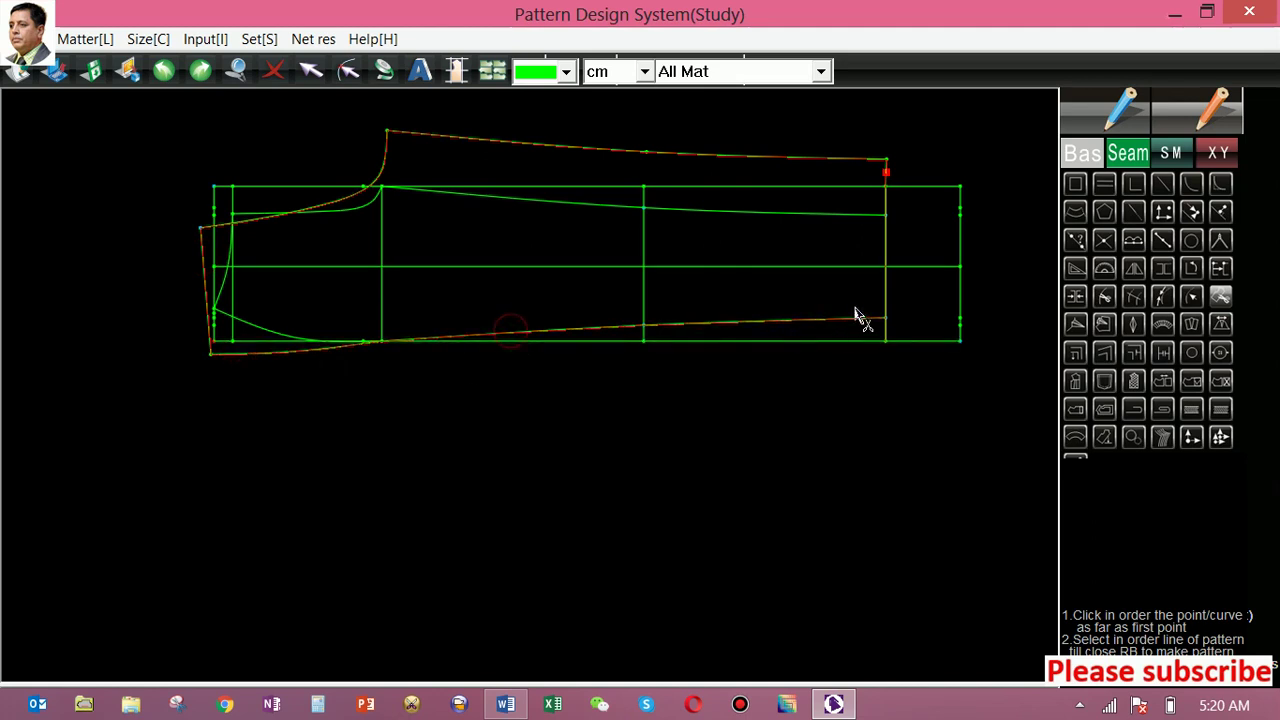
right_click(838, 296)
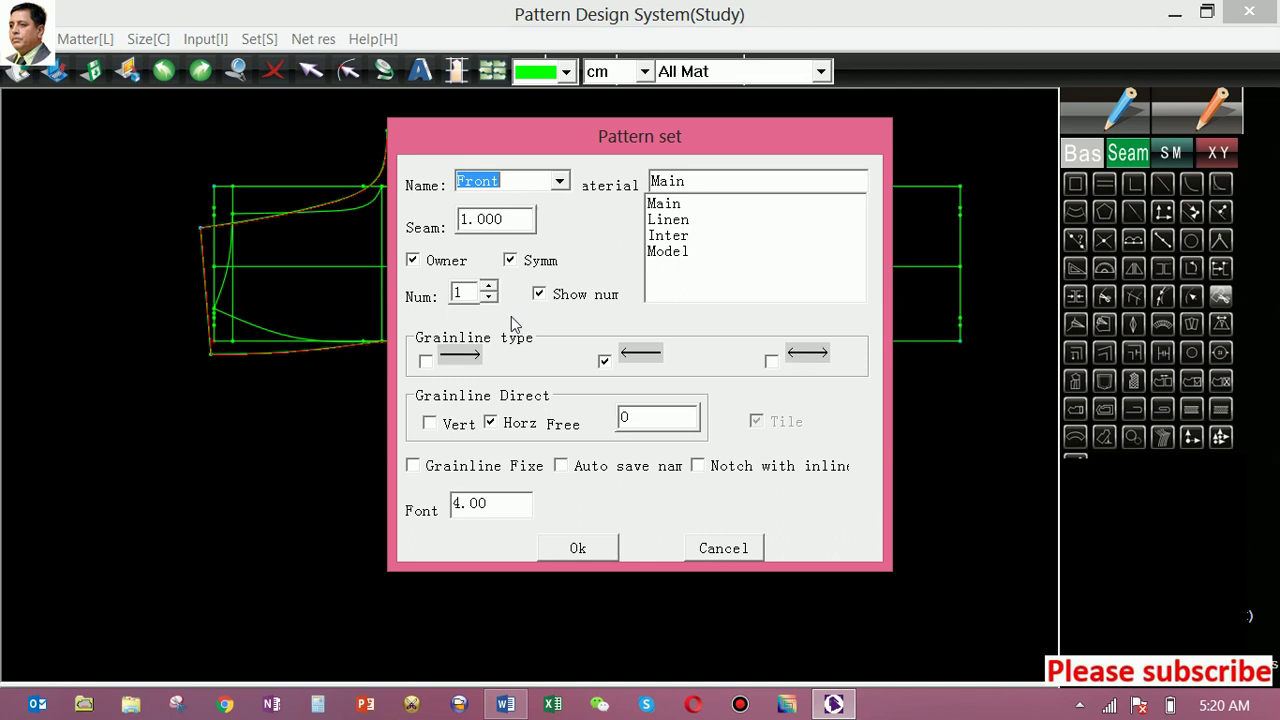
Step: Name the back piece 'b k' and place it below the draft
text(b k)
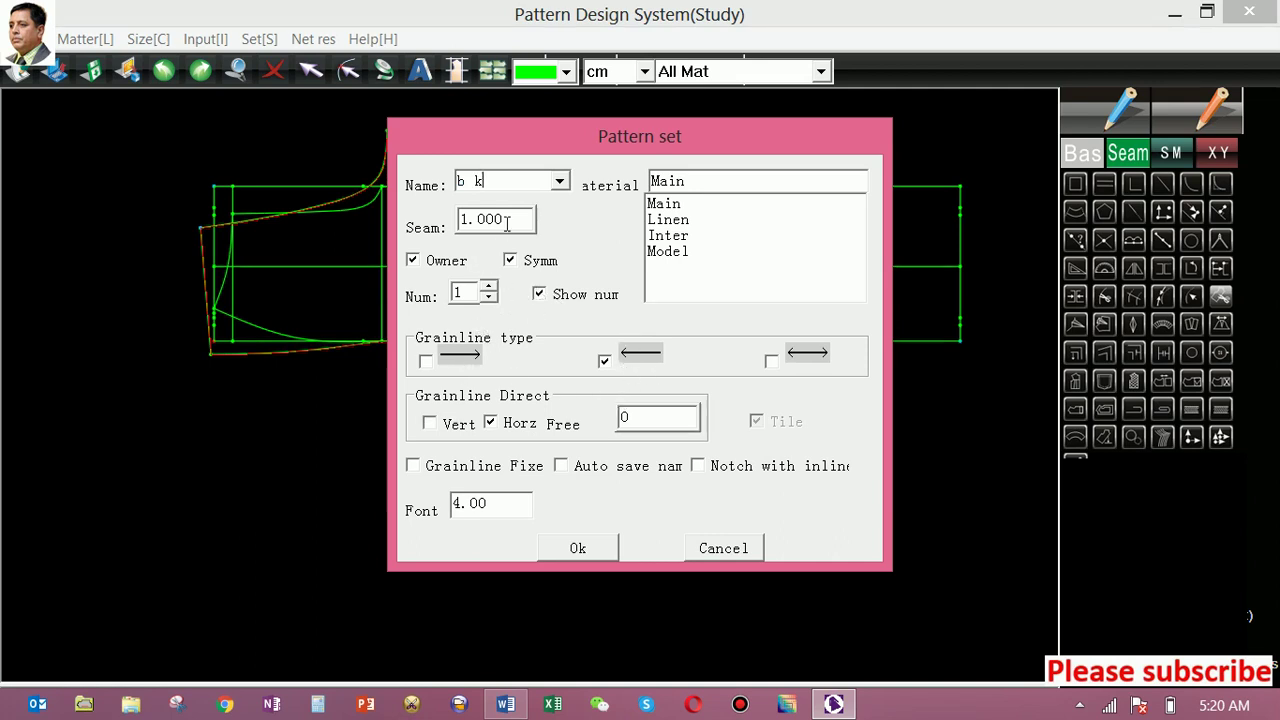
click(586, 558)
click(413, 490)
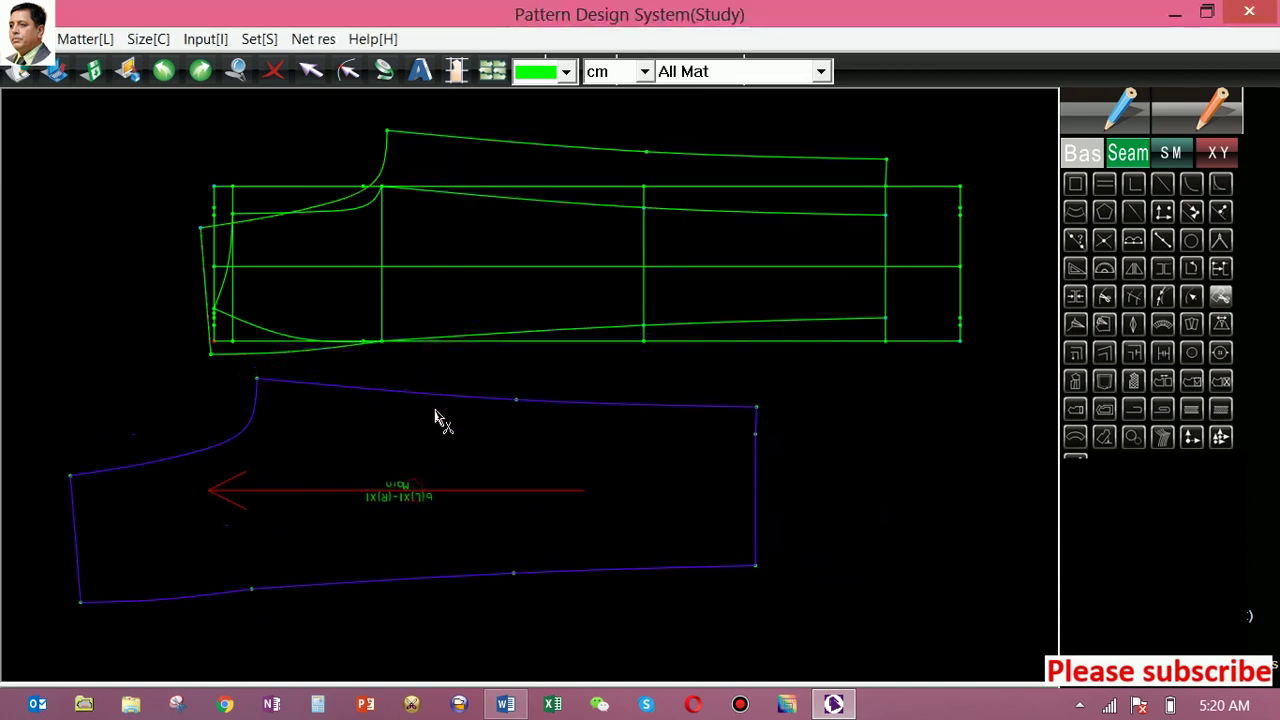
Step: Select the front's five outline lines, keep the name Front, and place it below the back piece
click(477, 203)
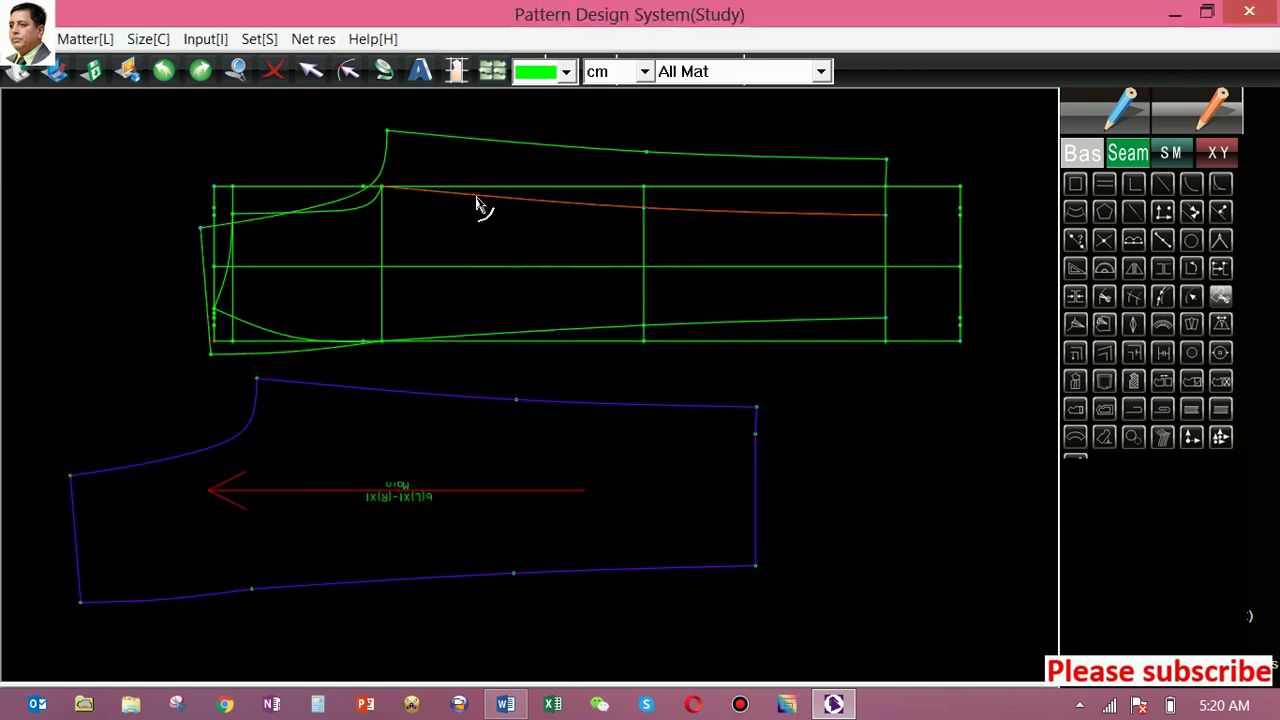
click(352, 214)
click(228, 292)
click(511, 336)
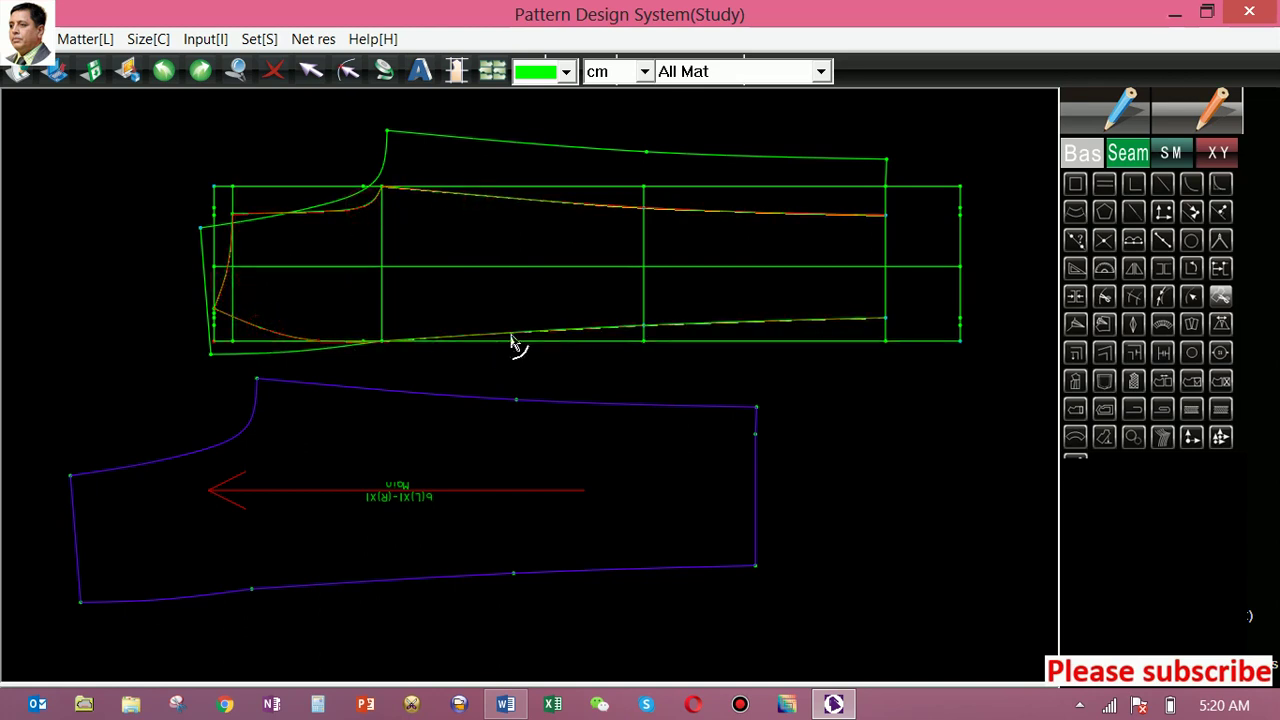
click(885, 285)
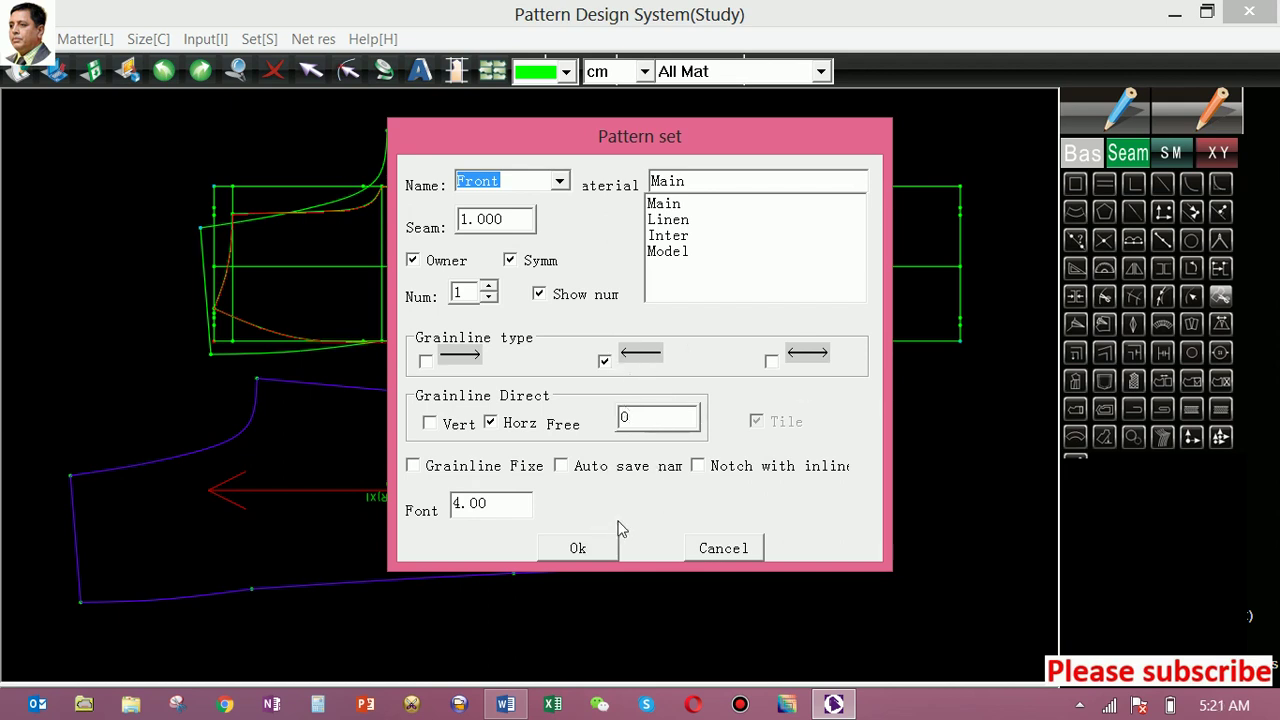
click(596, 555)
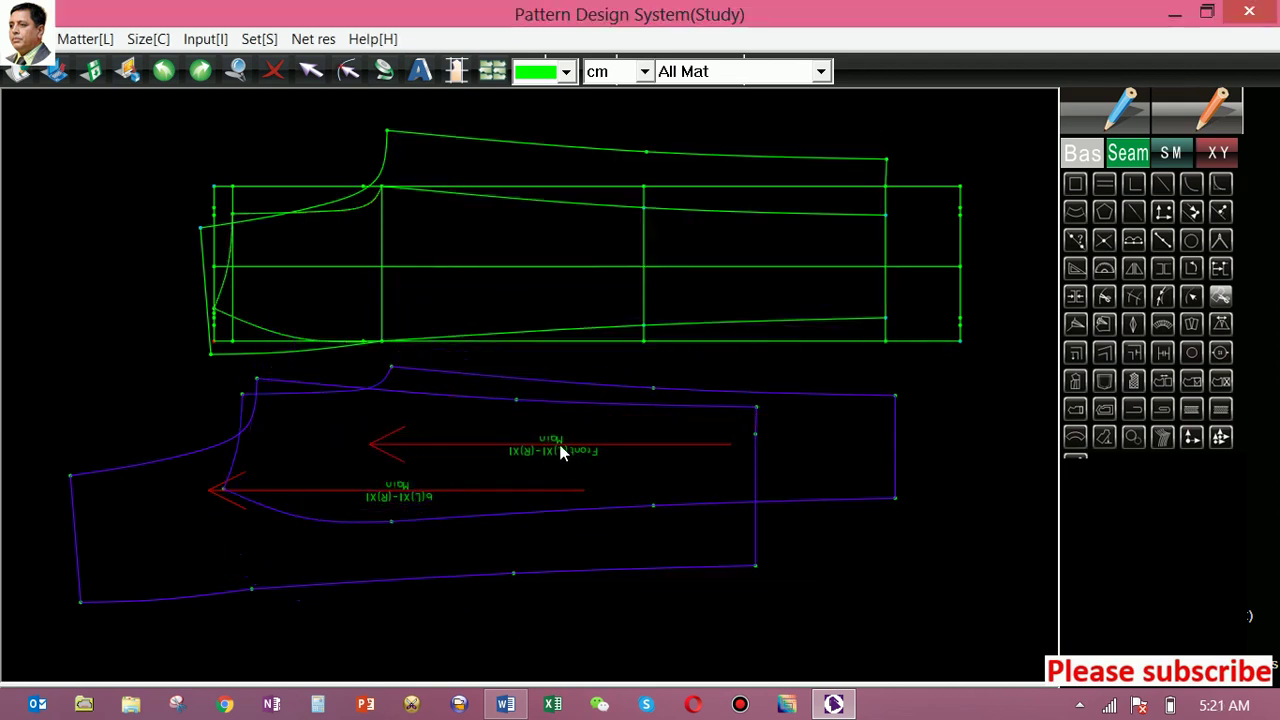
scroll(518, 447, down, 2)
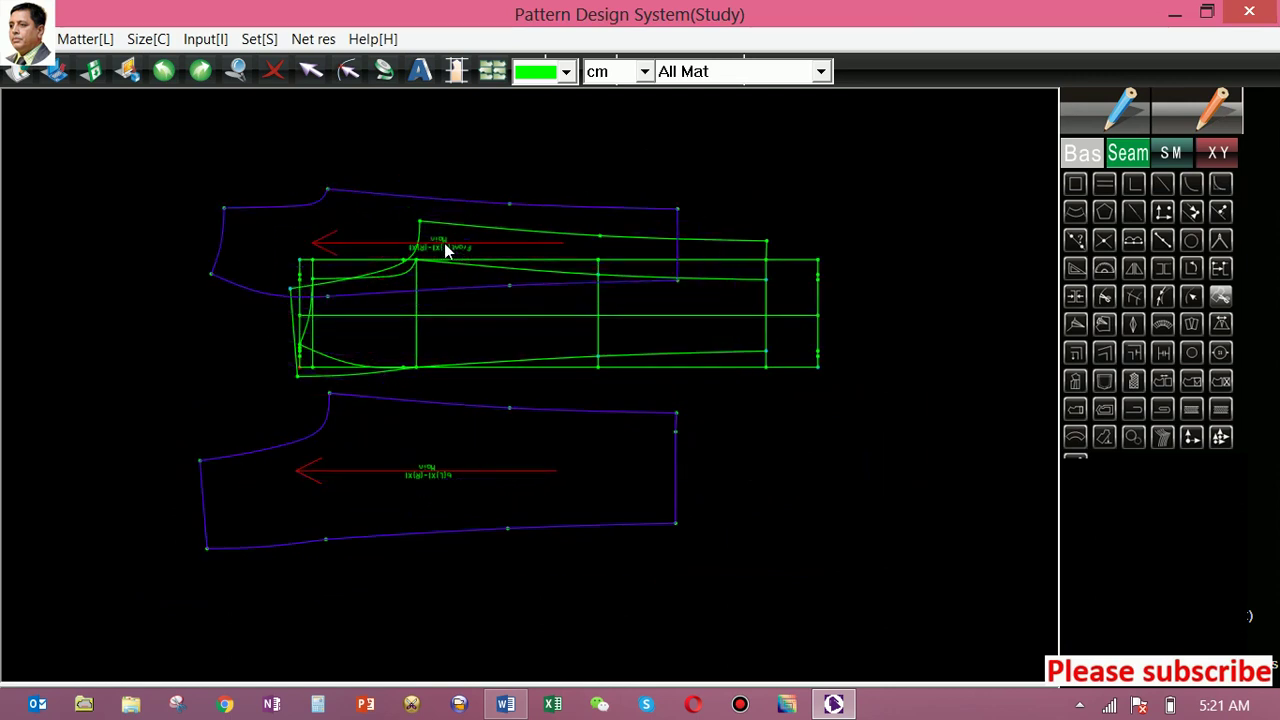
click(472, 608)
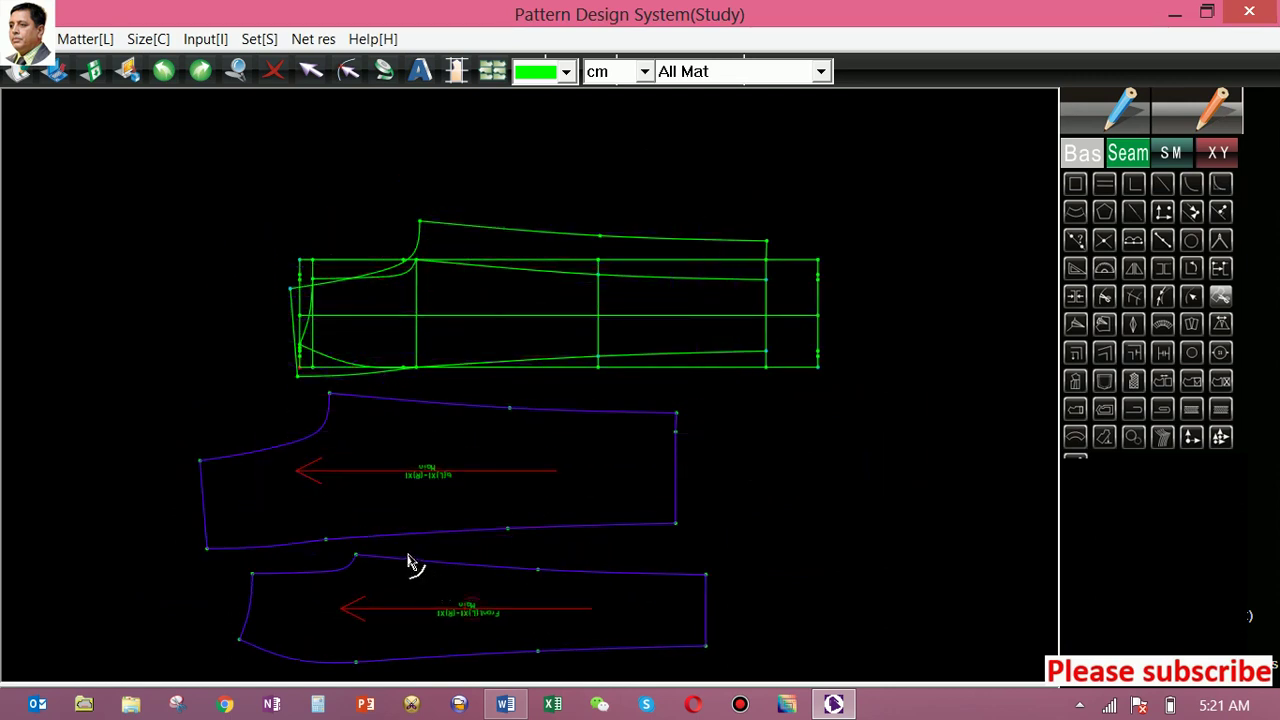
Step: Apply seam allowance outlines around the back and Front pattern pieces from the Seam panel
scroll(414, 565, up, 1)
scroll(406, 610, up, 1)
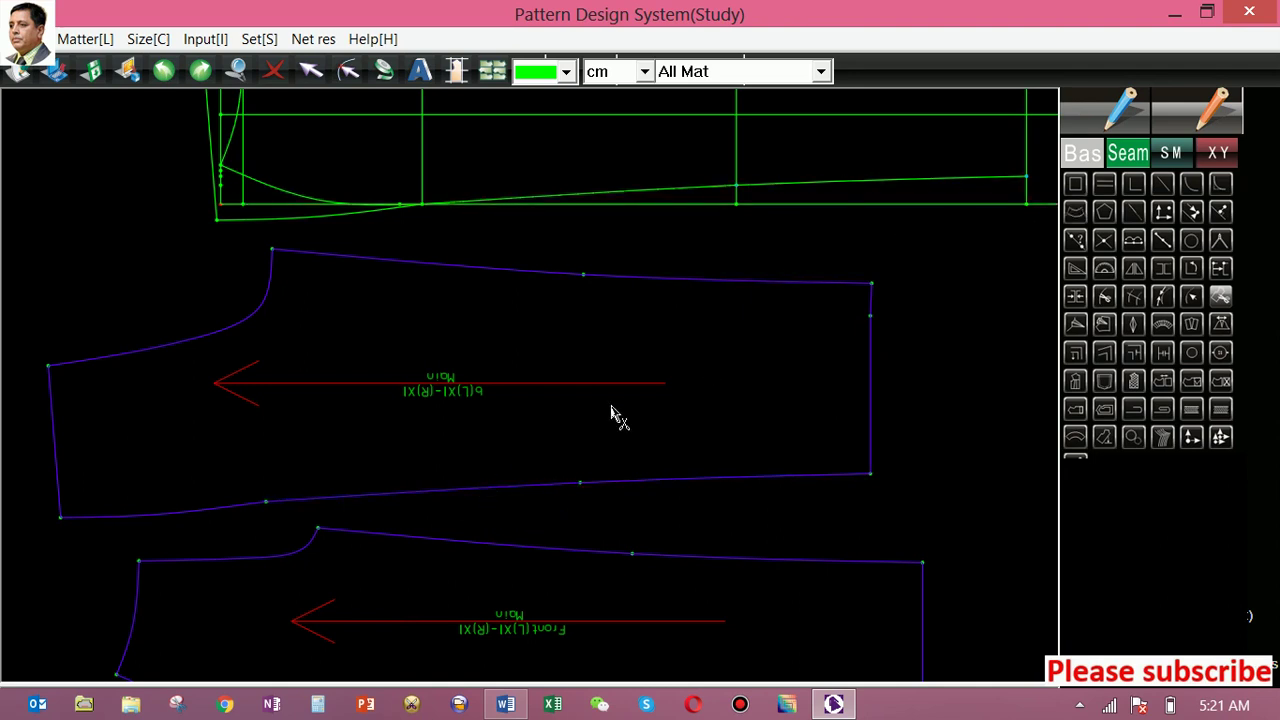
scroll(611, 413, down, 1)
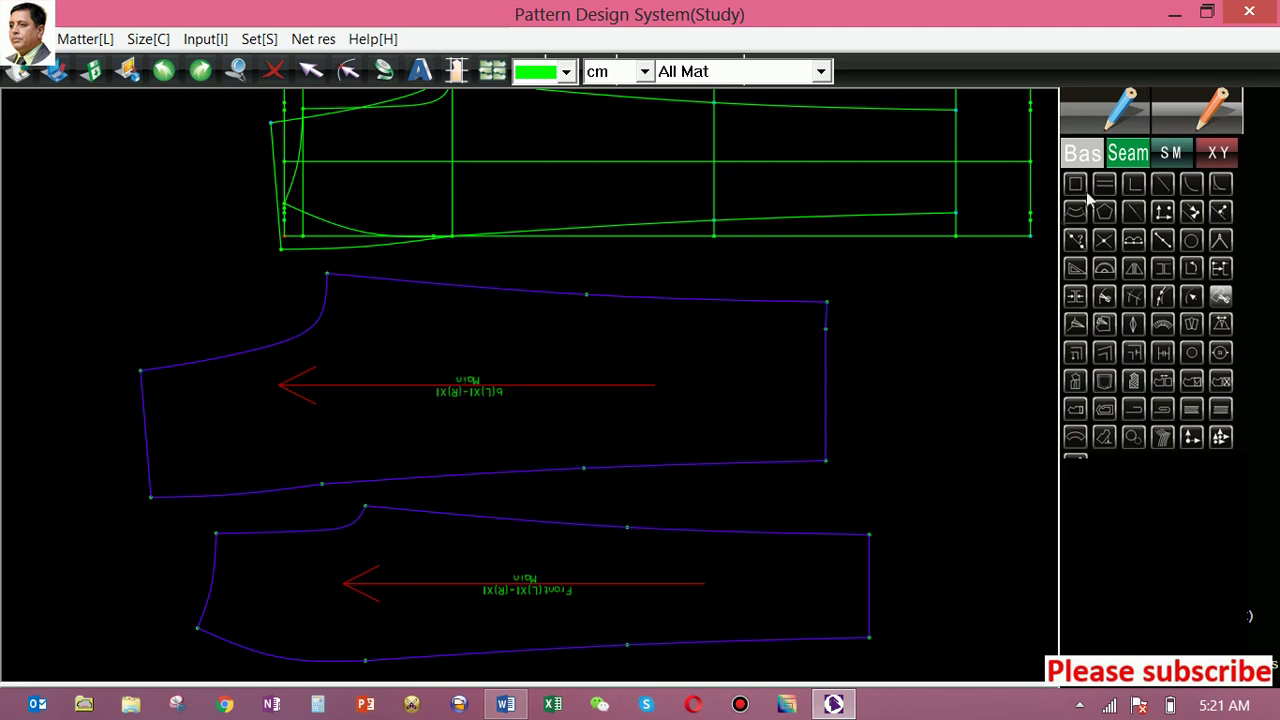
click(1212, 133)
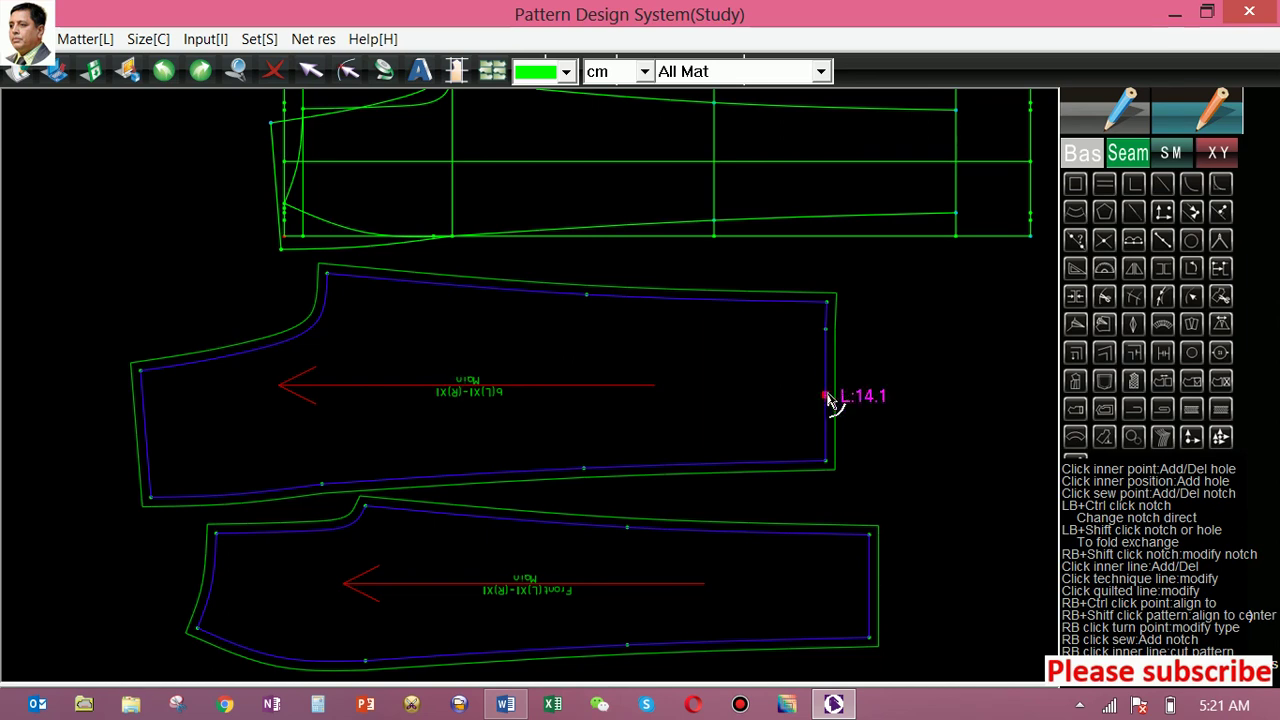
Step: Set a seam allowance of 3 on the back hem edge, back hem corner and front hem end
click(826, 398)
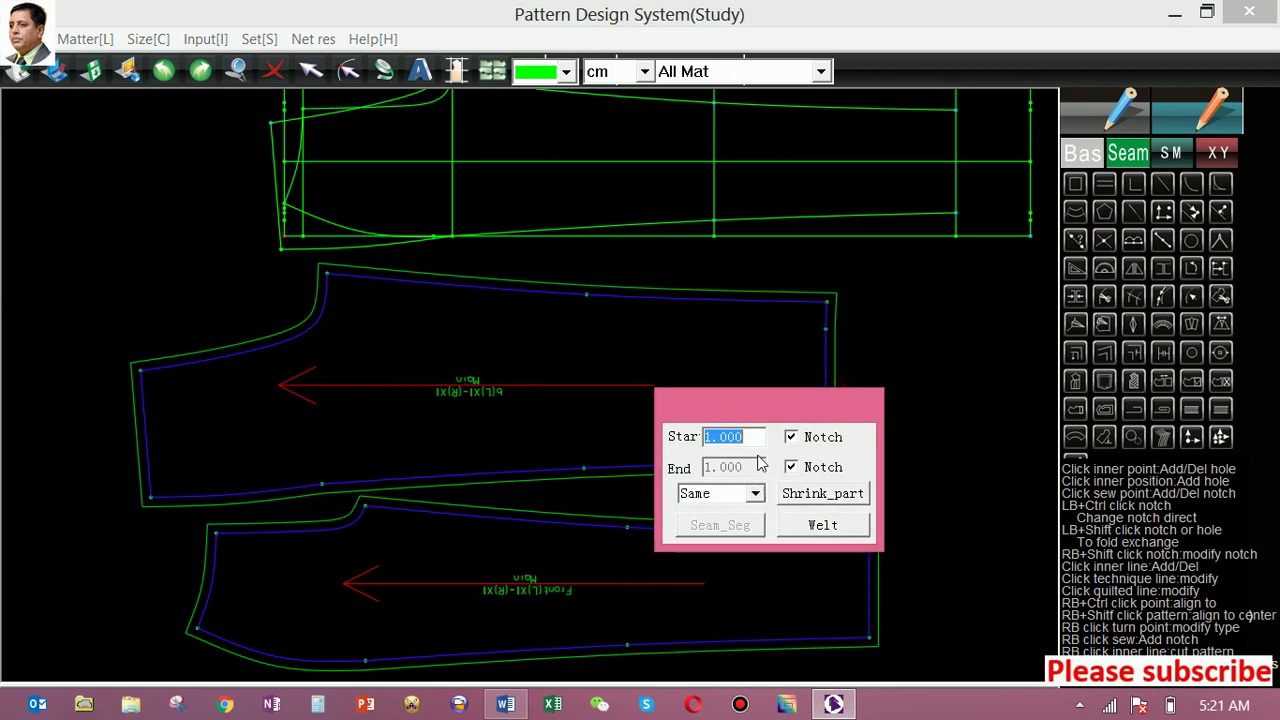
text(3)
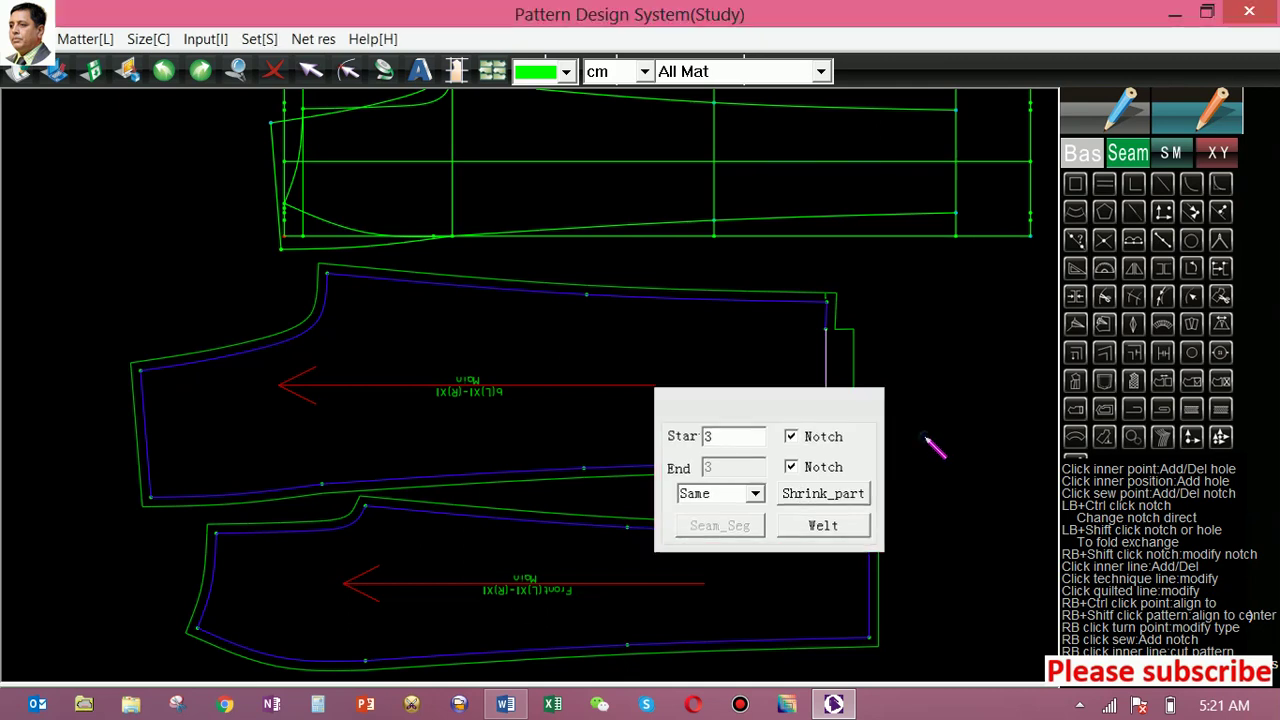
click(928, 443)
click(826, 328)
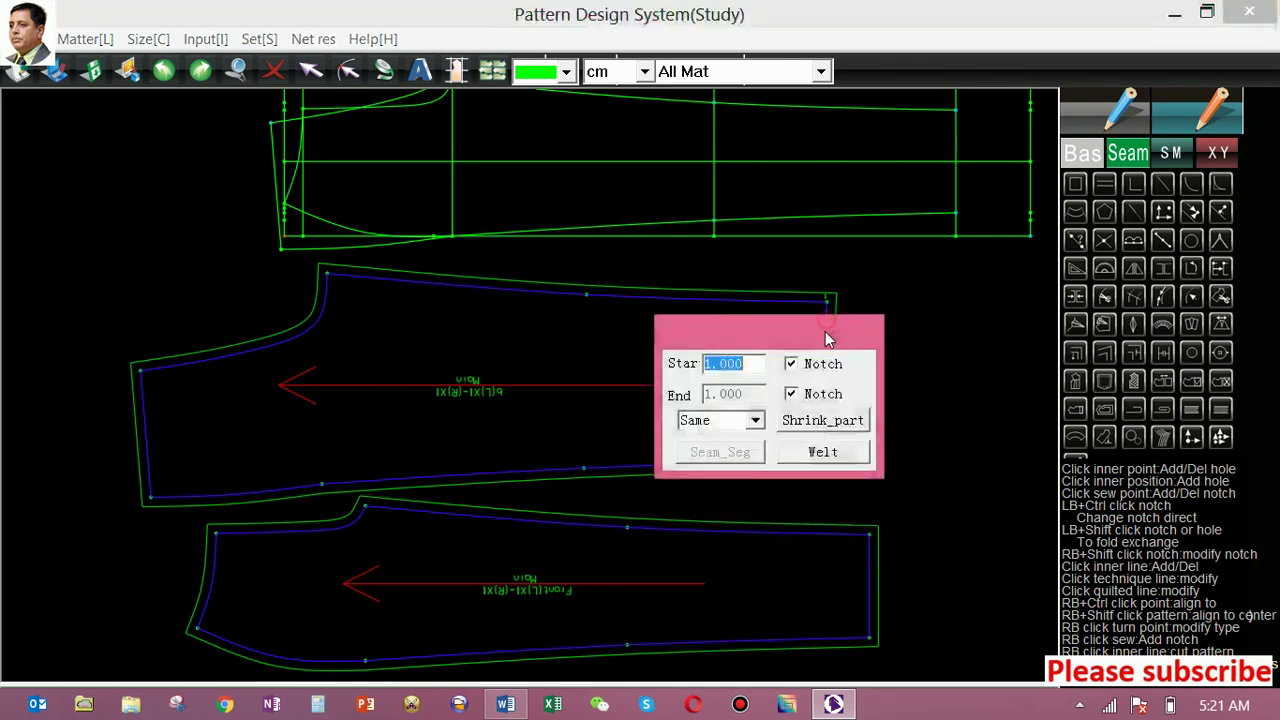
text(3)
click(928, 443)
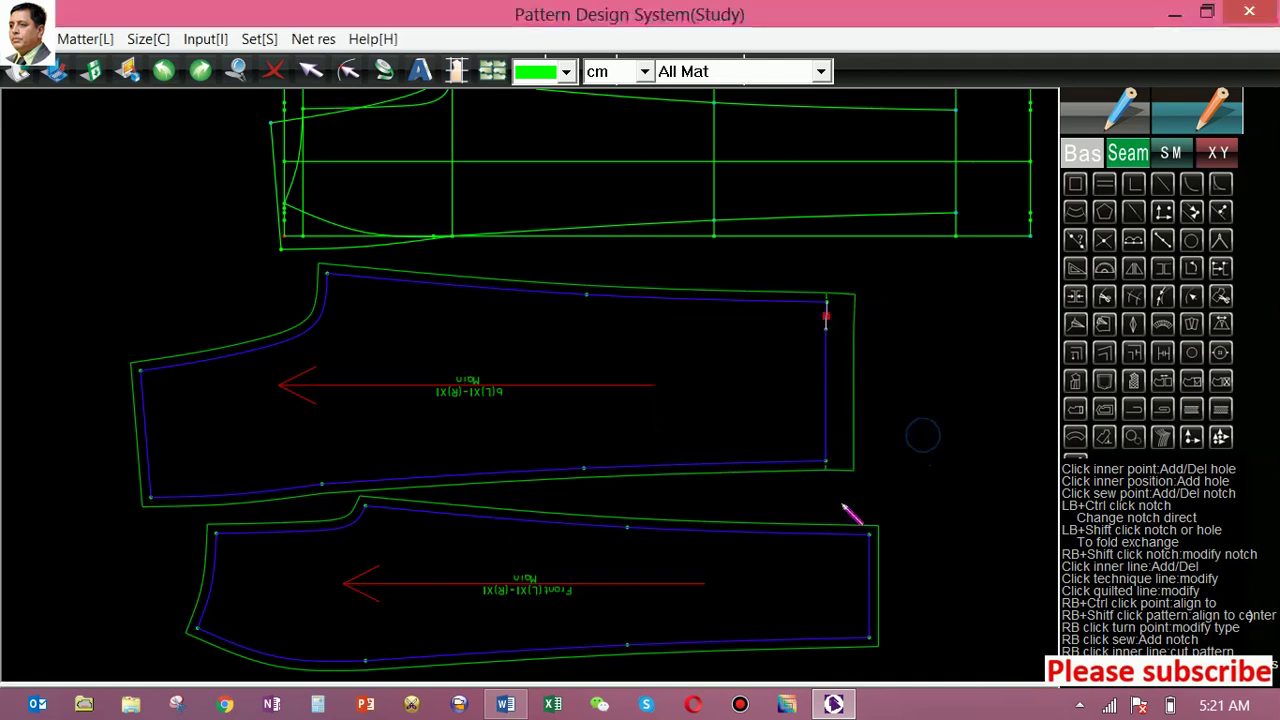
click(869, 560)
text(3)
click(1000, 455)
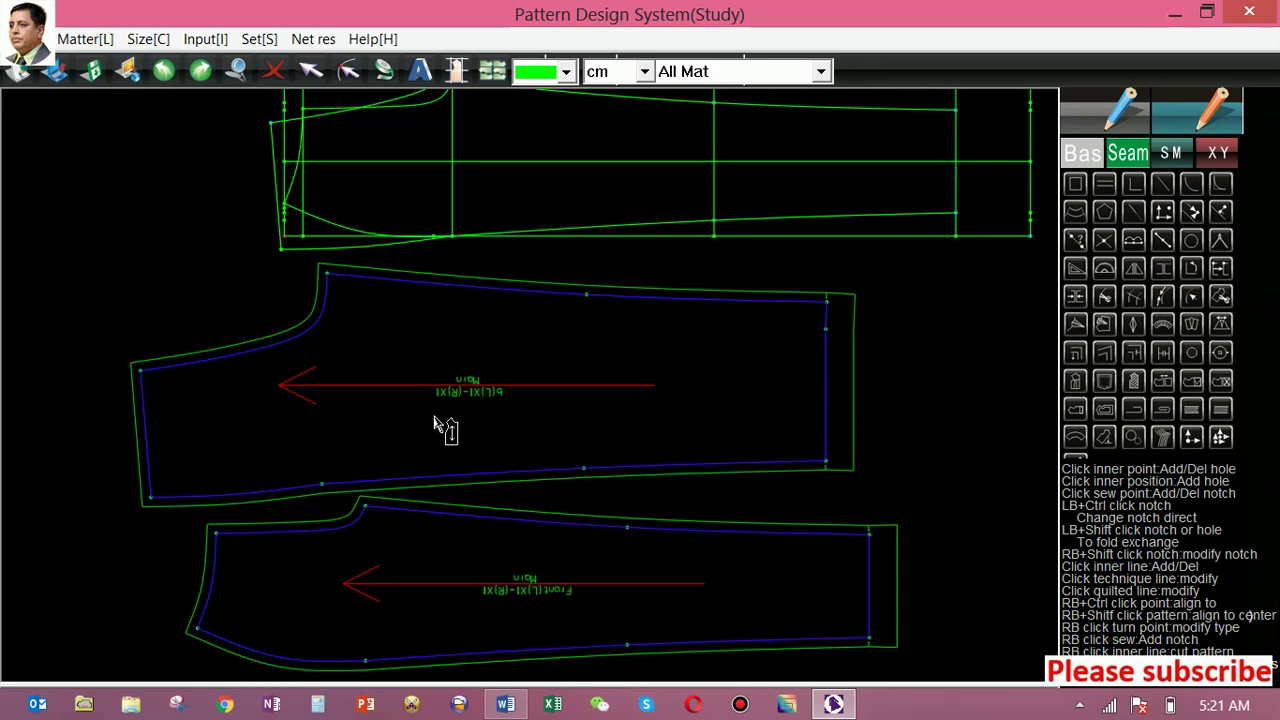
scroll(414, 446, down, 1)
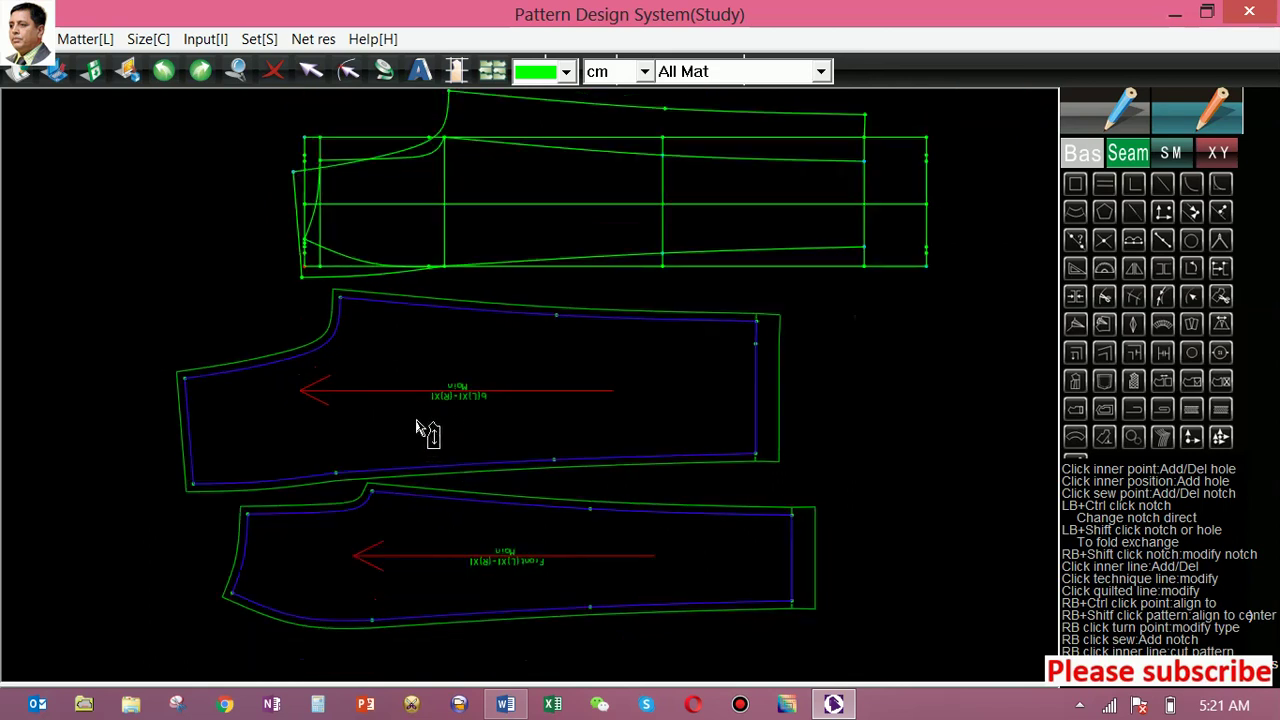
Step: Zoom into the front draft's upper-left area and select the pencil drawing tool
scroll(414, 446, down, 1)
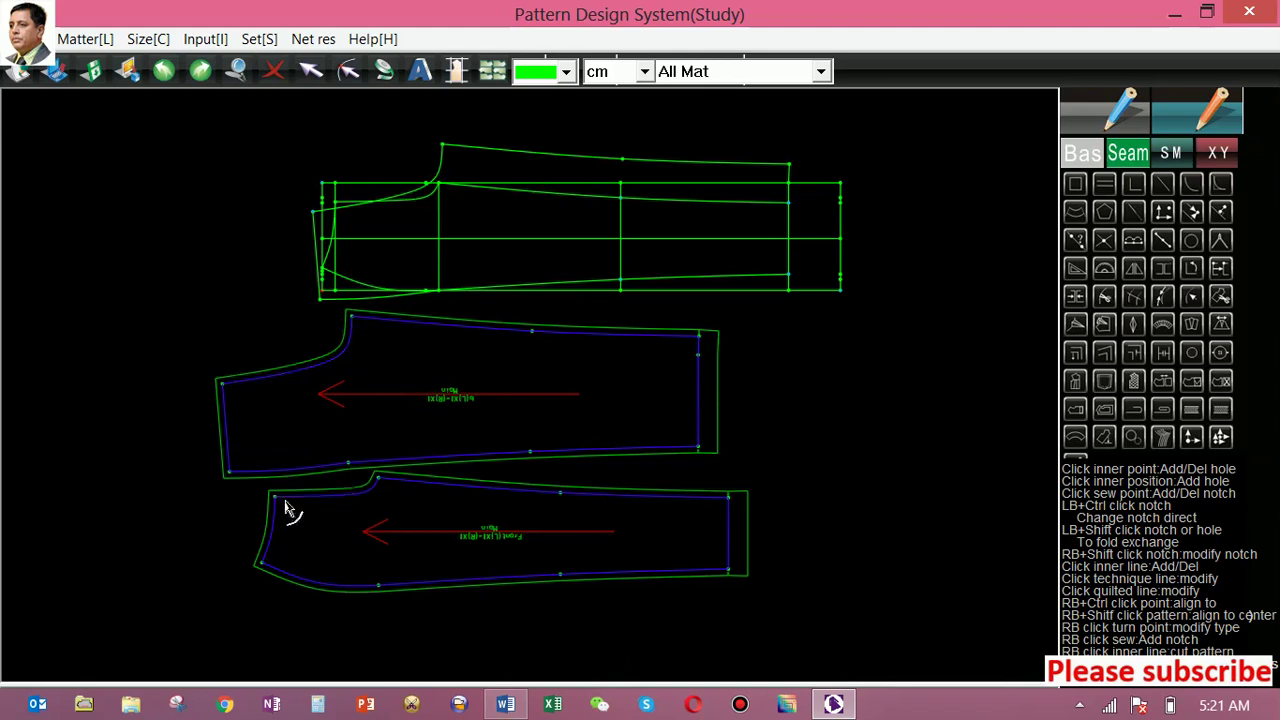
scroll(302, 605, up, 2)
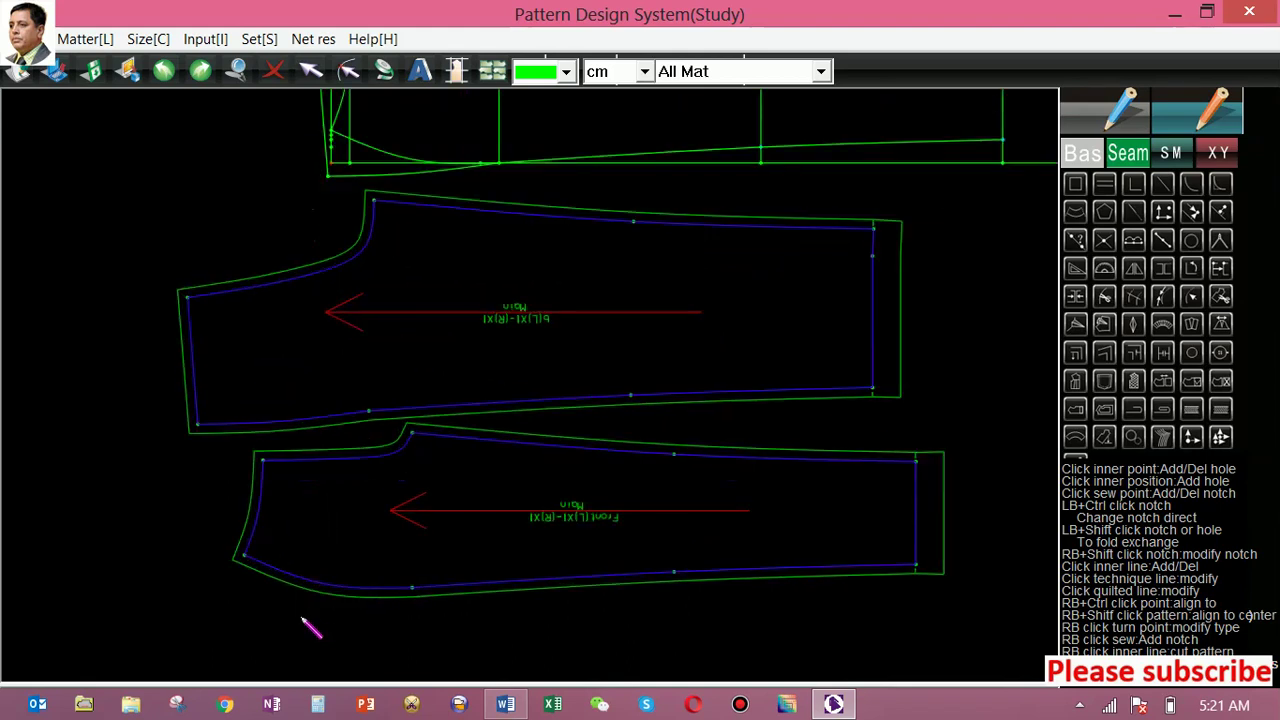
scroll(310, 625, down, 1)
scroll(310, 596, up, 2)
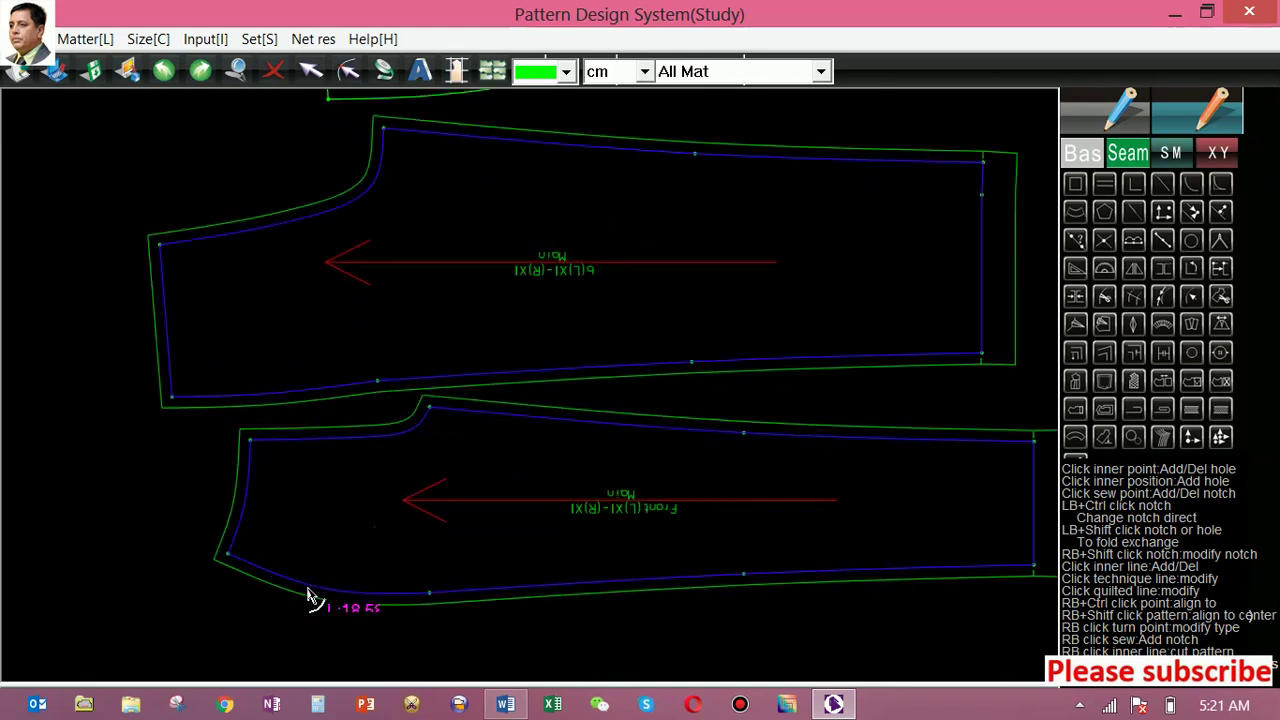
scroll(308, 596, down, 2)
scroll(386, 337, up, 1)
scroll(391, 323, up, 2)
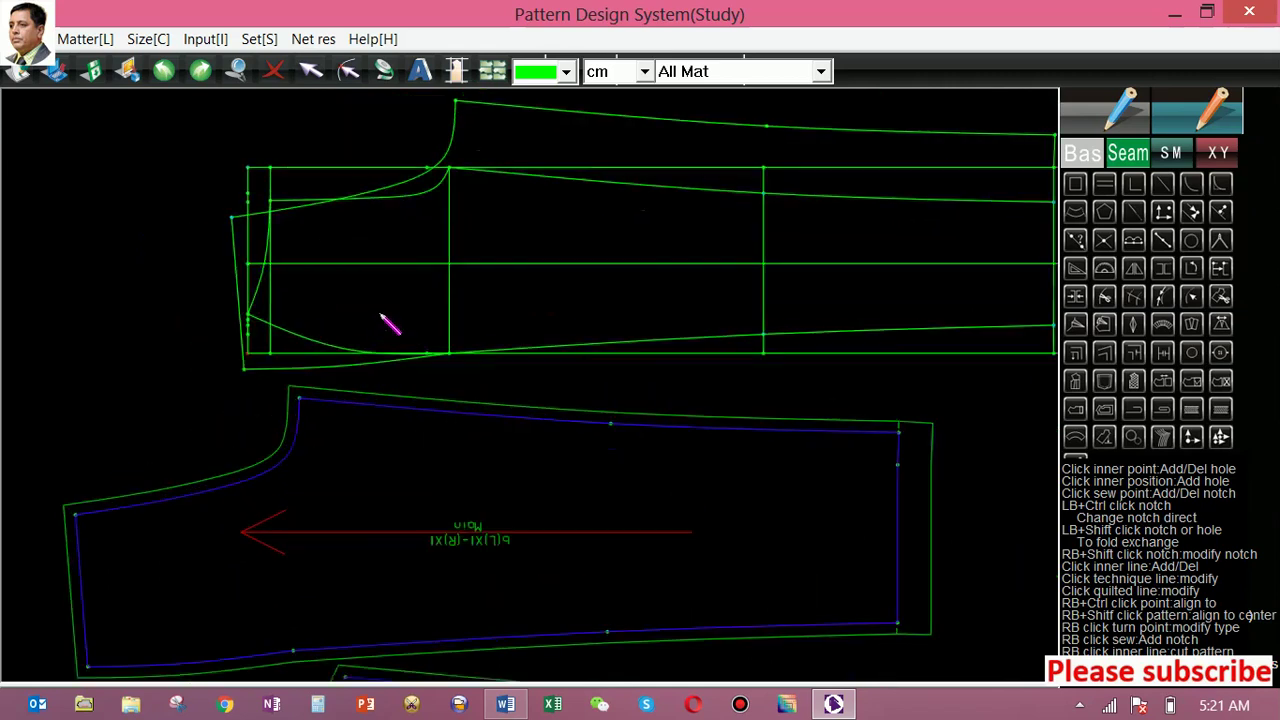
scroll(391, 323, up, 1)
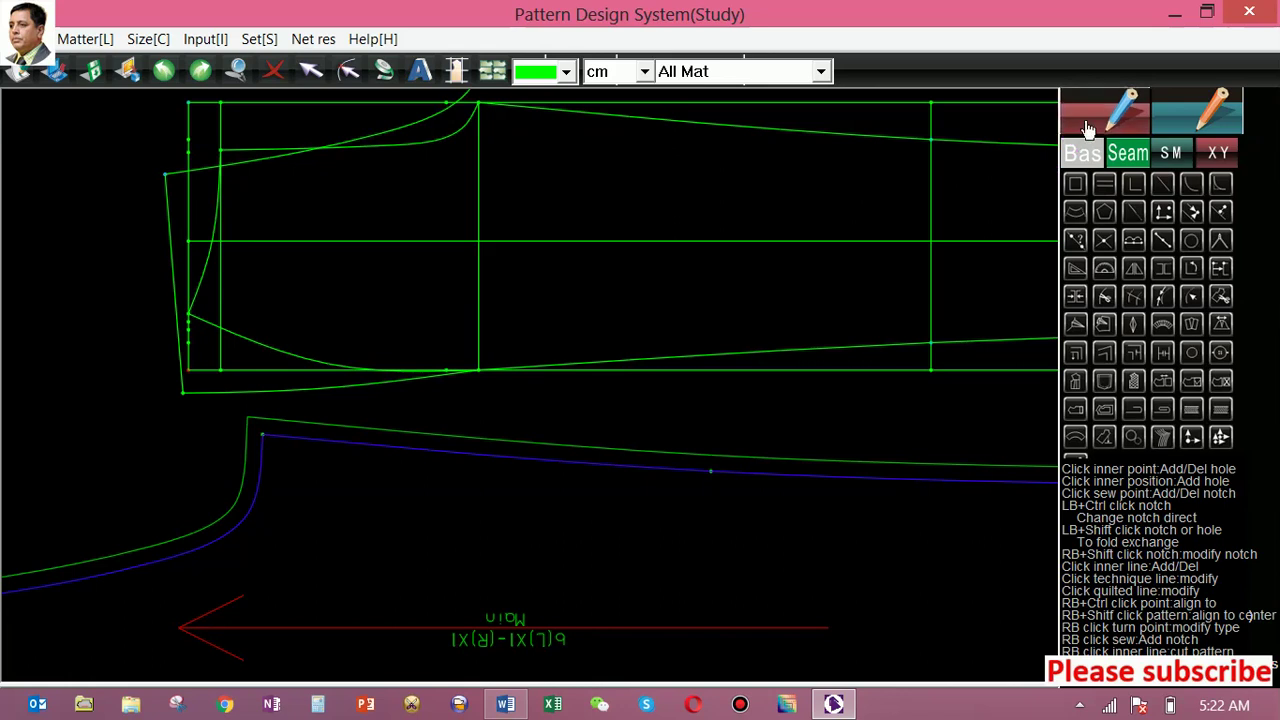
click(1122, 112)
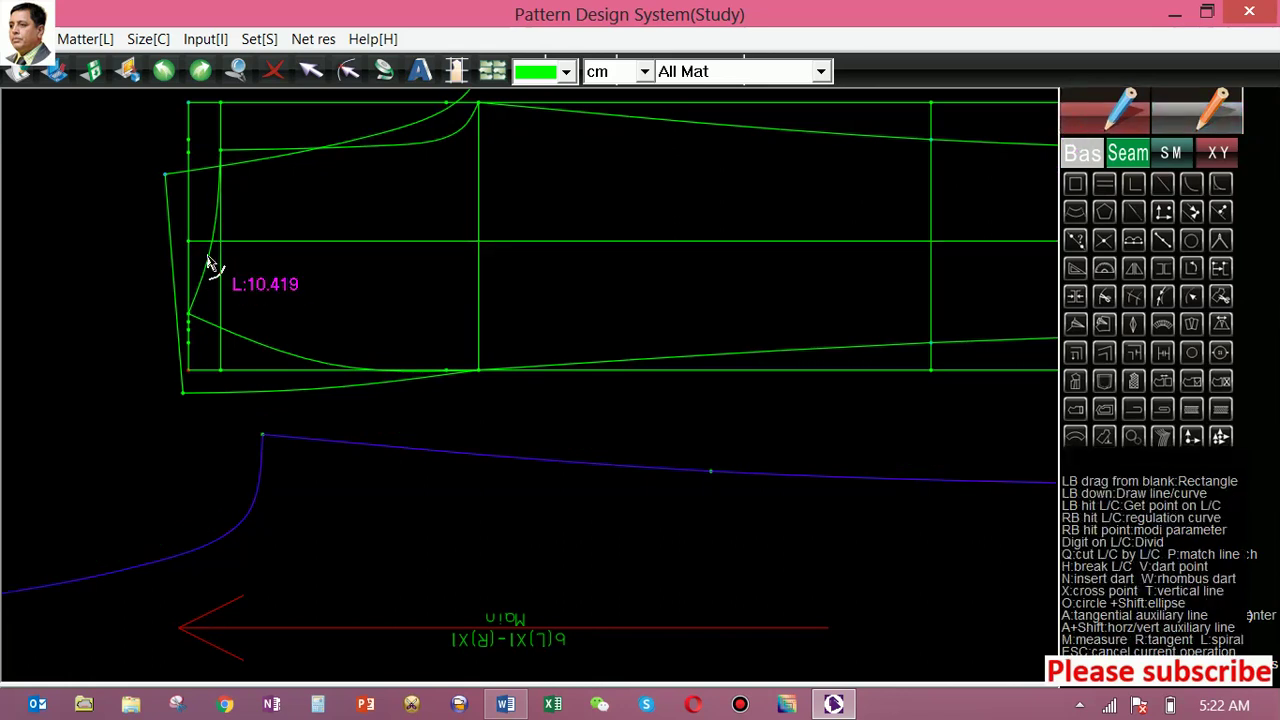
Step: Mark points 6 along the upper curve and 4 along the lower curve
click(208, 263)
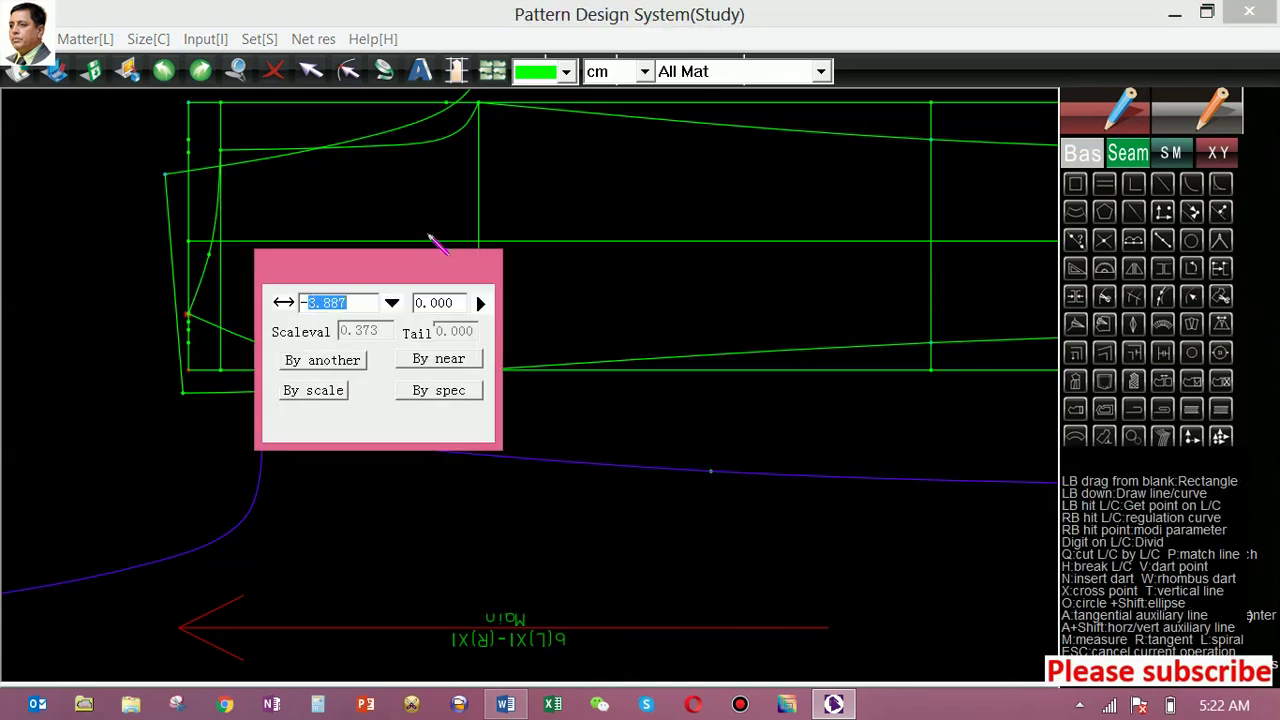
text(6)
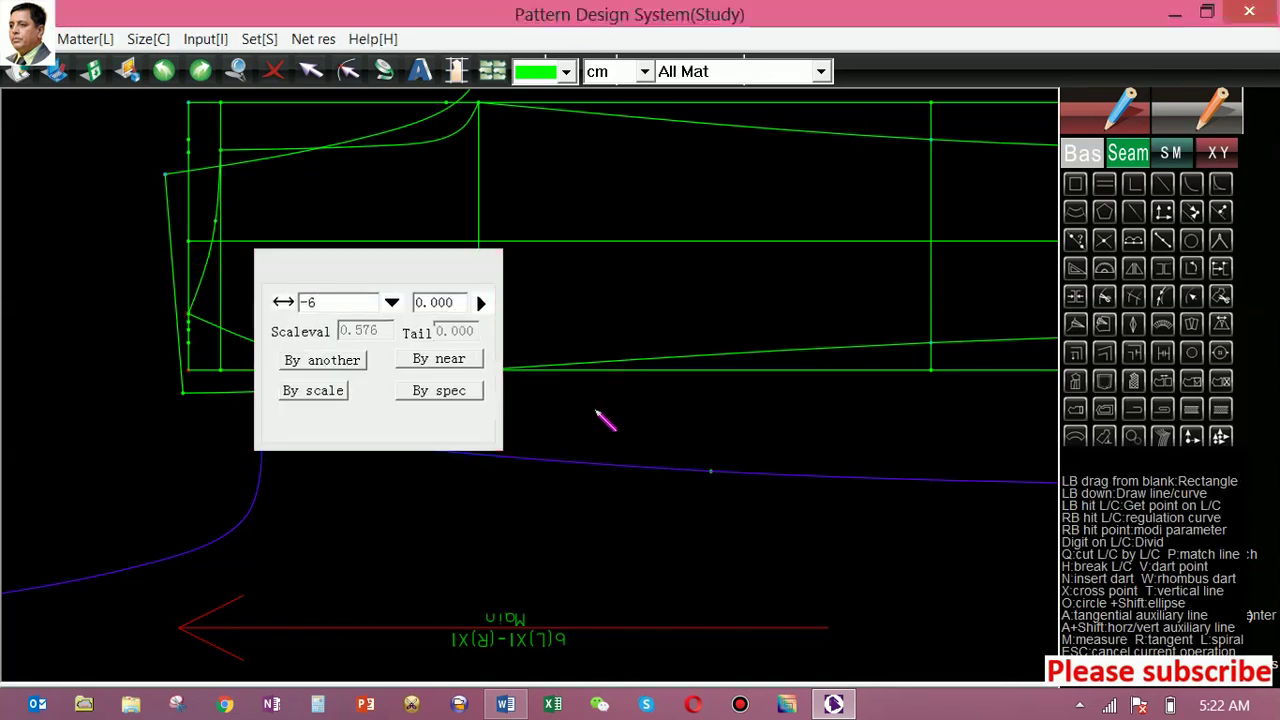
key(Return)
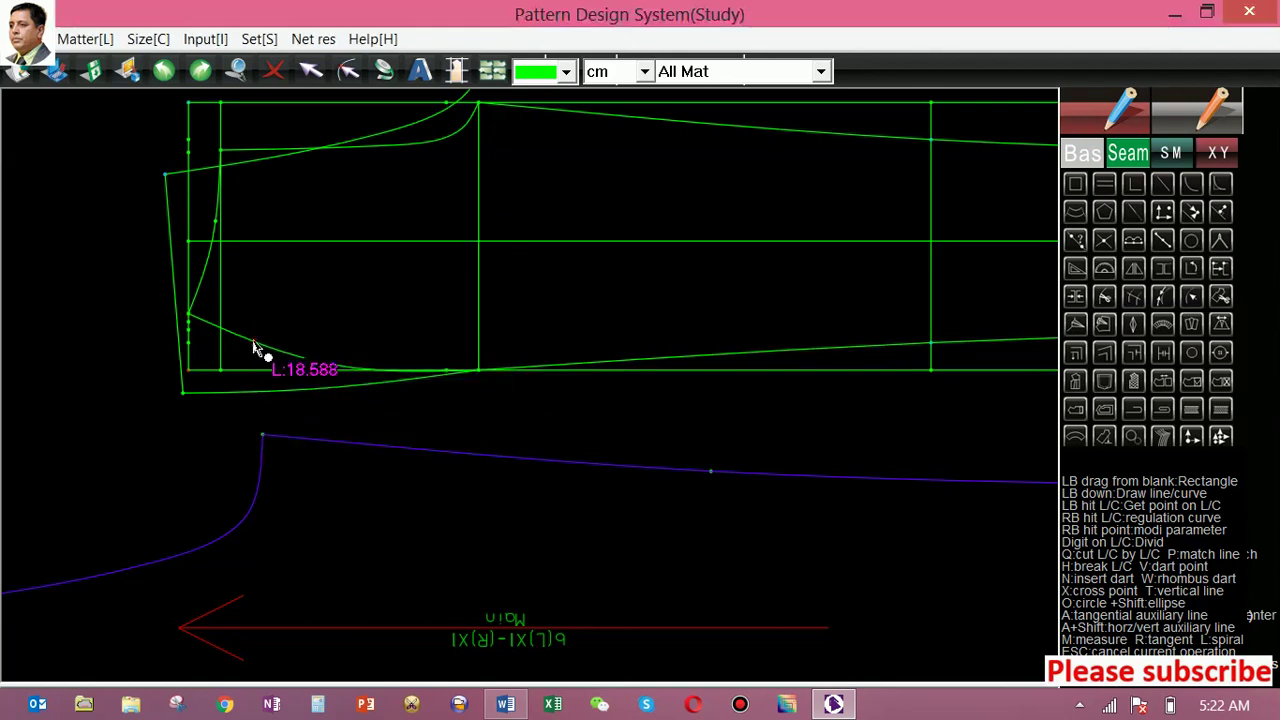
click(256, 347)
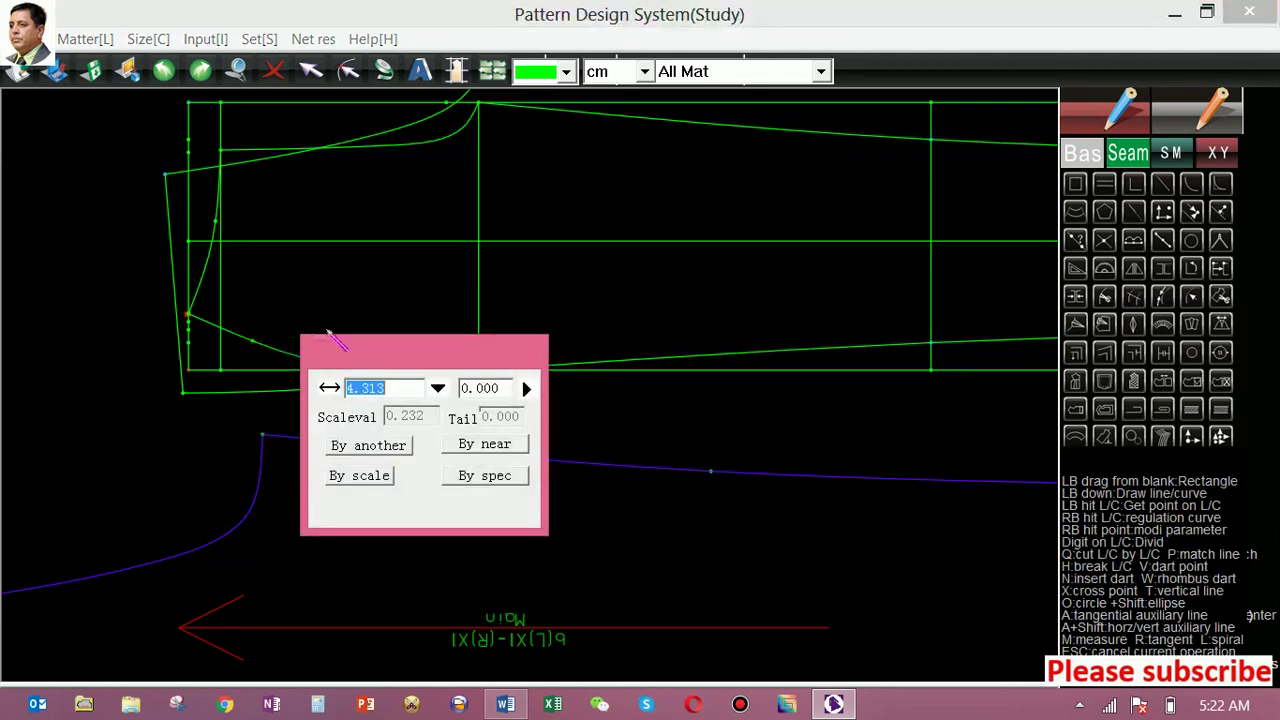
text(4)
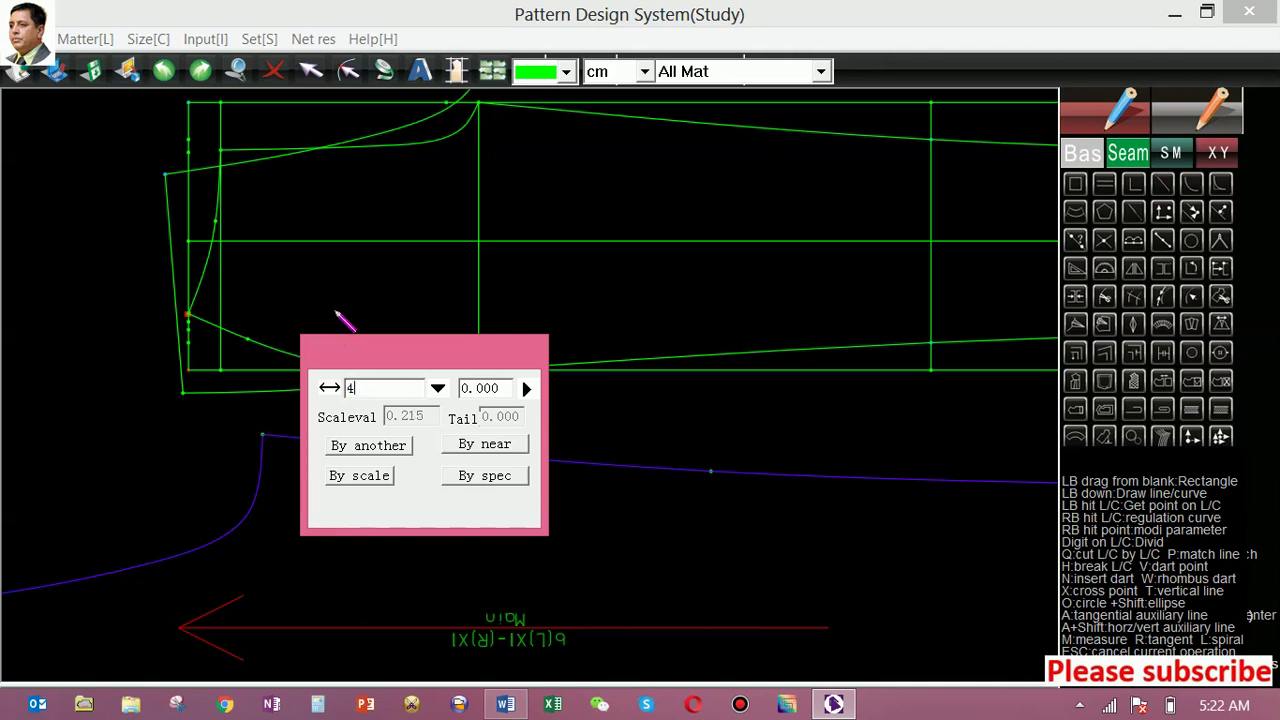
key(Return)
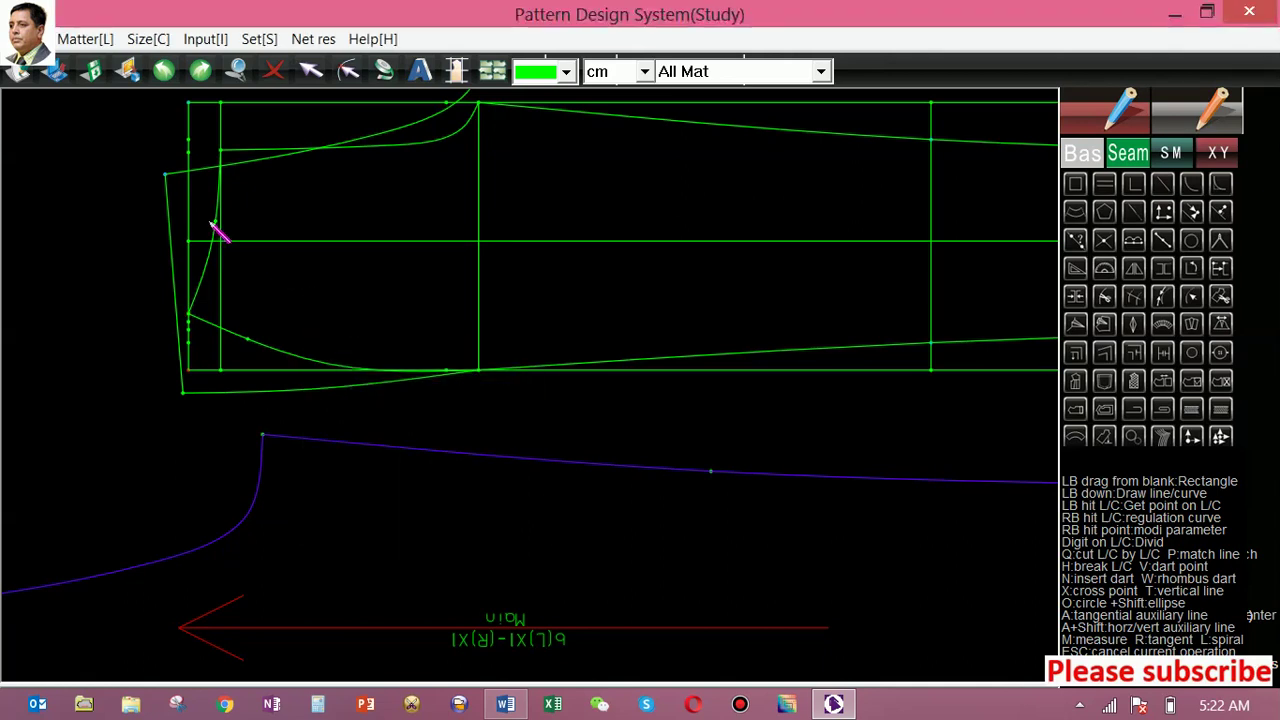
Step: Join the two points with a line, bow it into a curve, and mark a point higher up
click(214, 222)
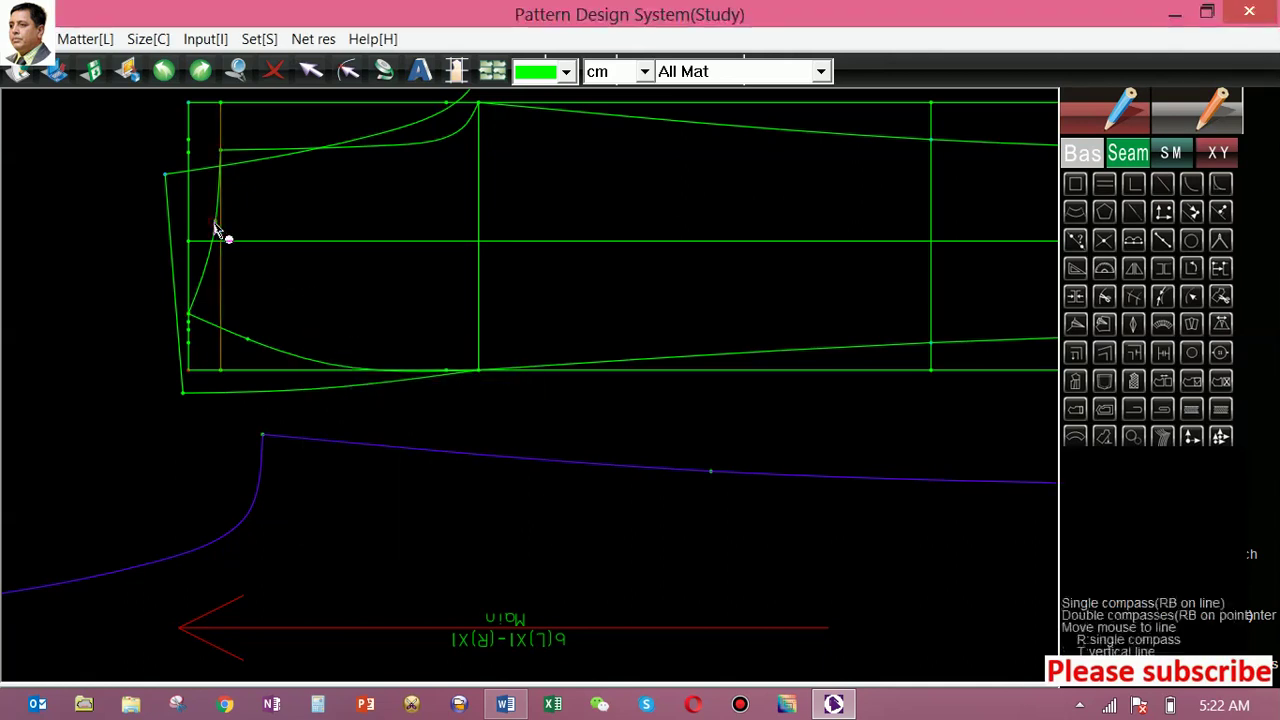
click(249, 342)
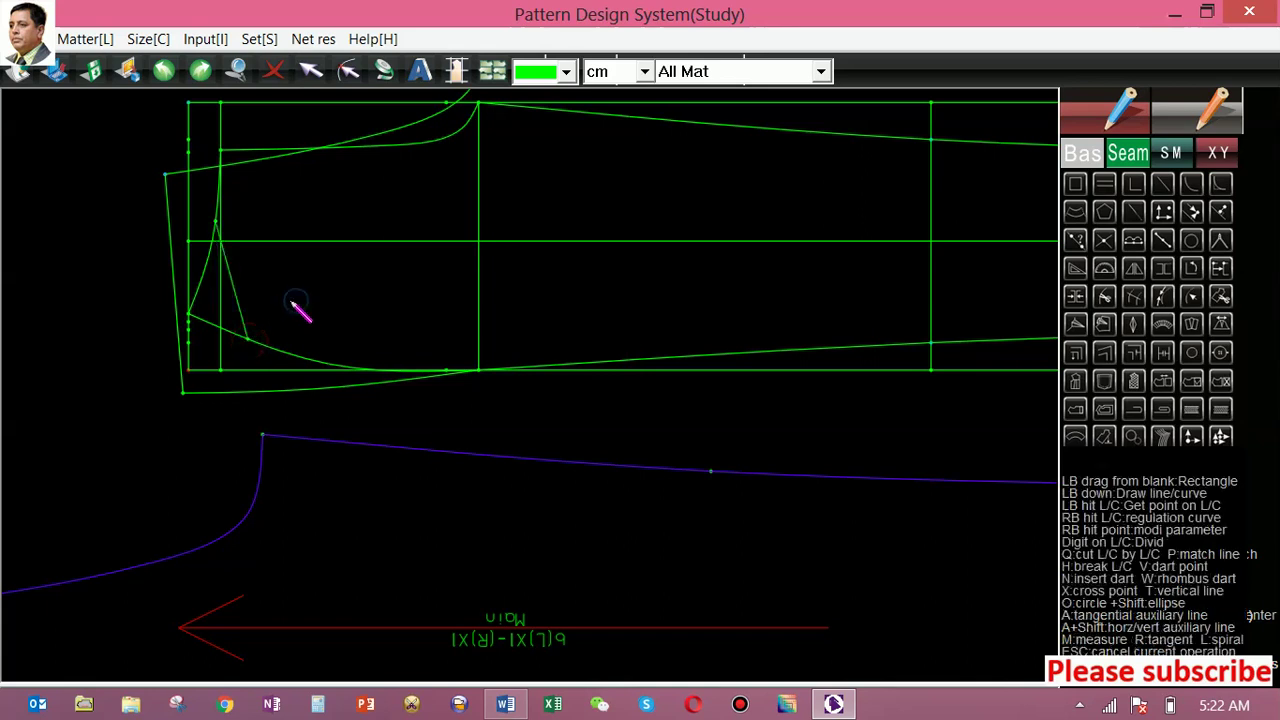
mouse_move(240, 298)
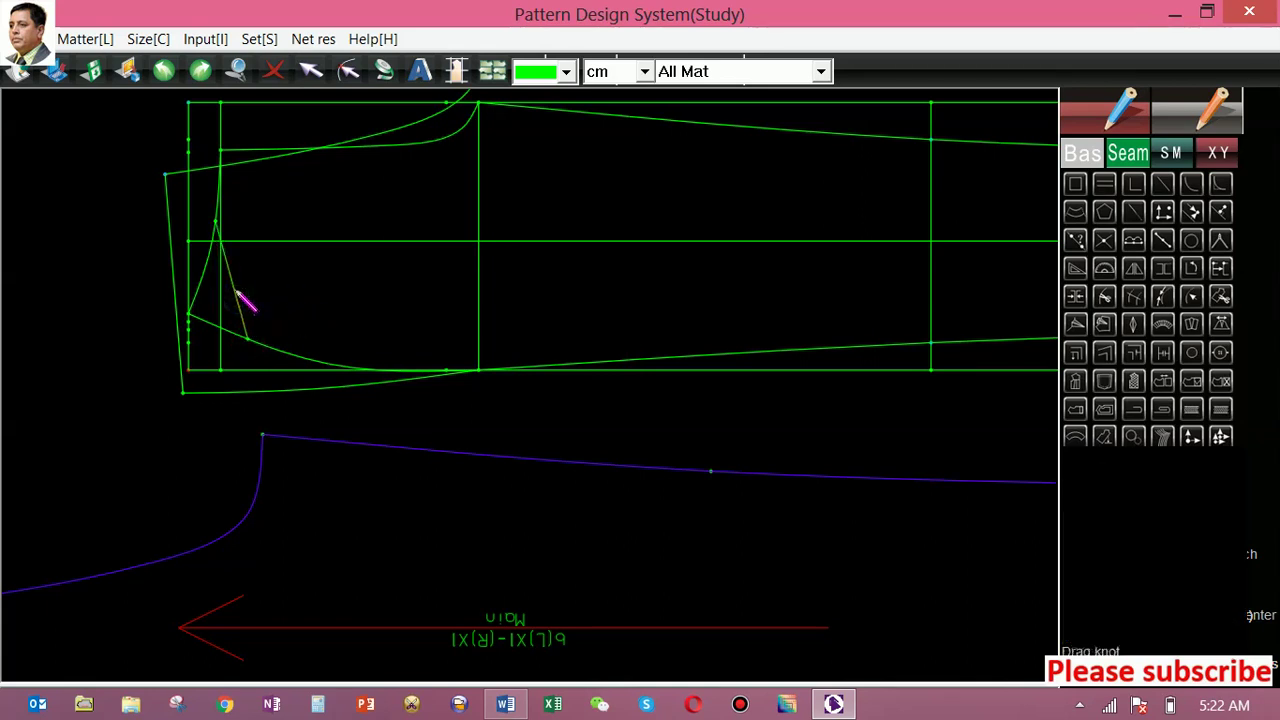
drag(243, 294, 256, 252)
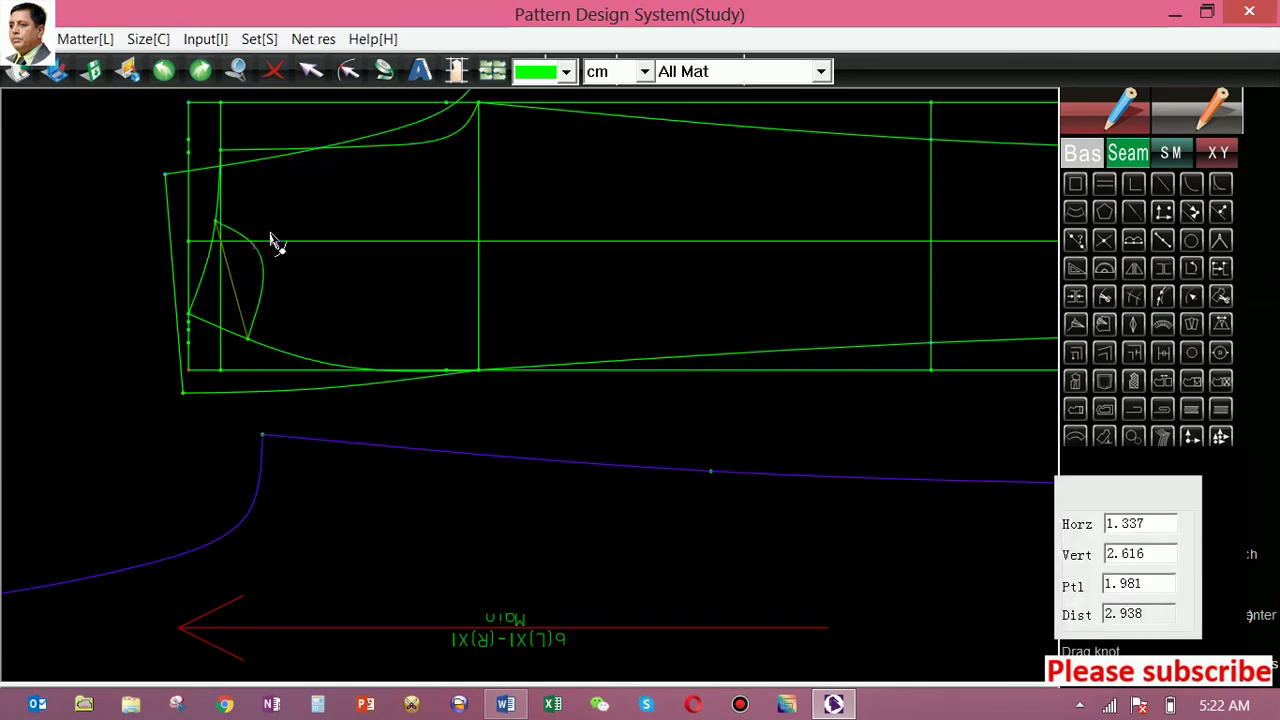
click(250, 280)
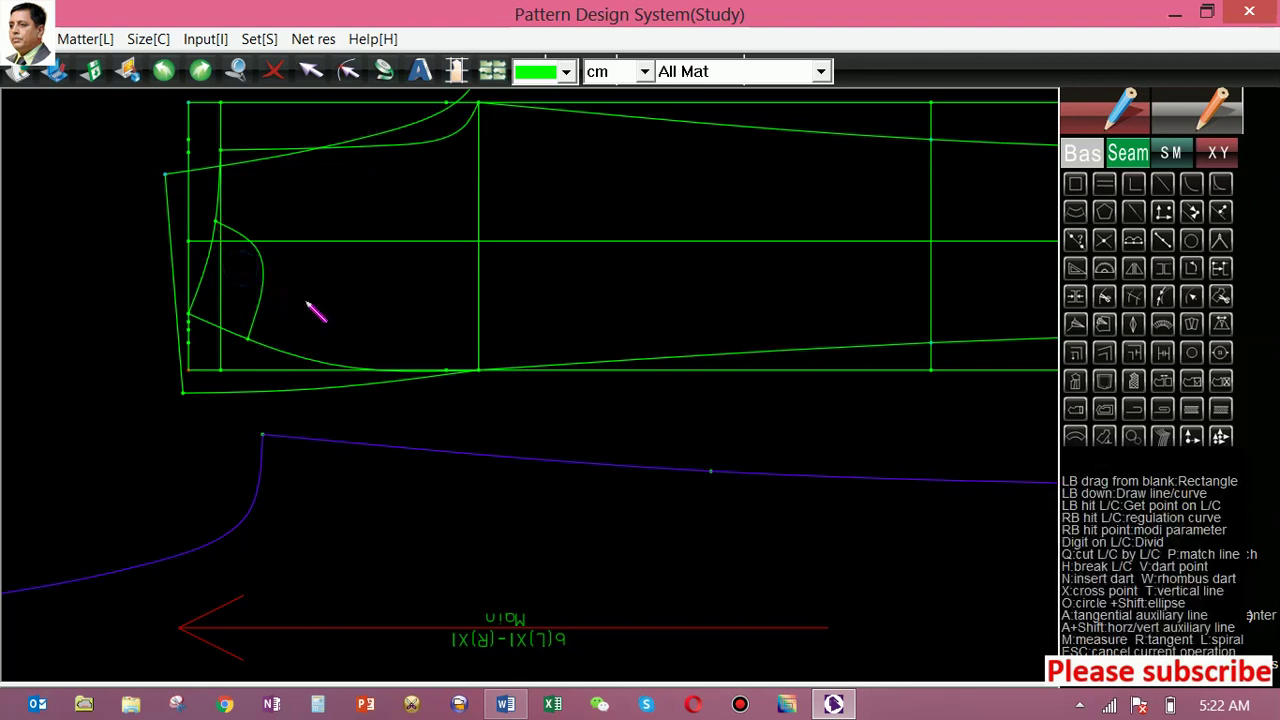
click(218, 200)
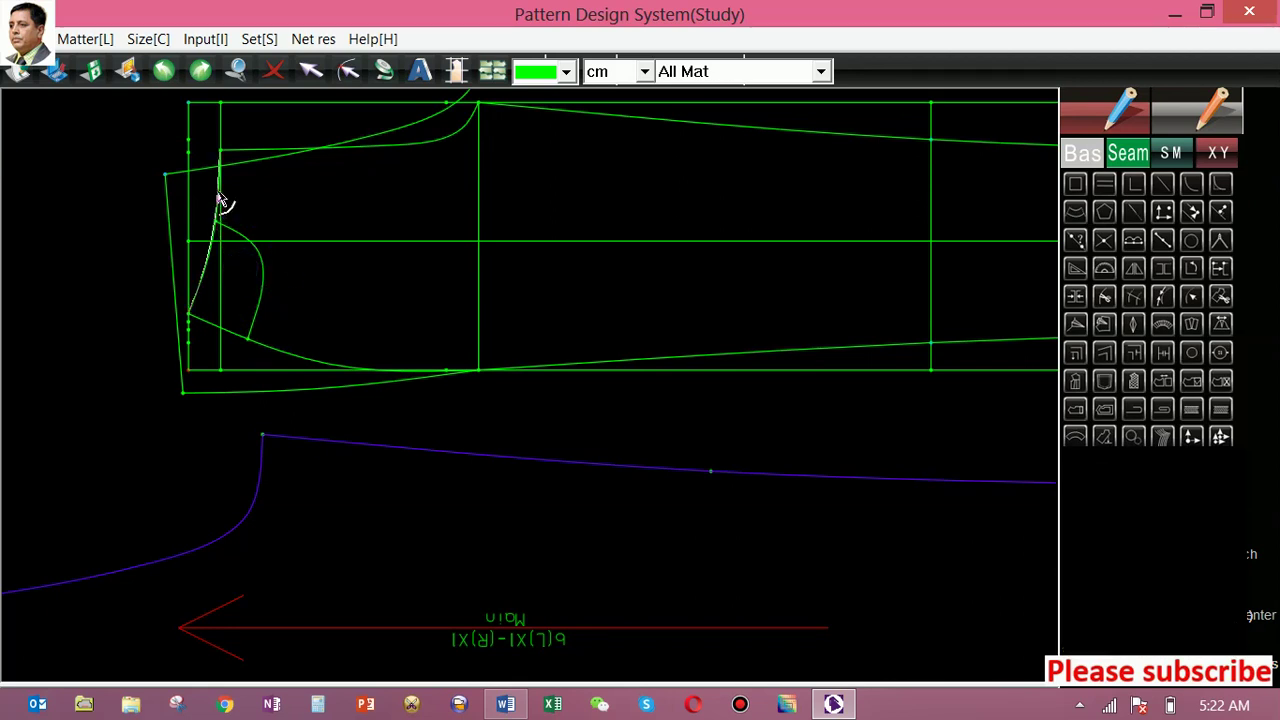
key(Return)
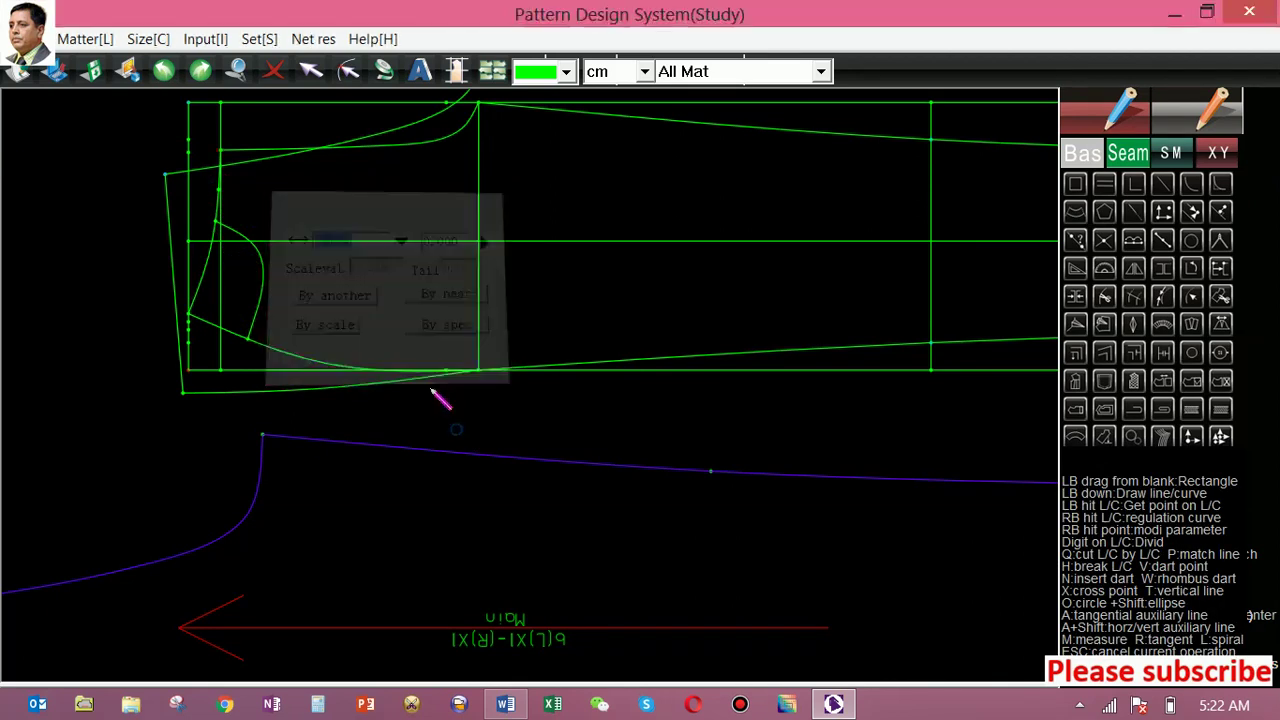
Step: Draw the pocket's slanted top line across the draft and its side line down to the lower edge
click(219, 192)
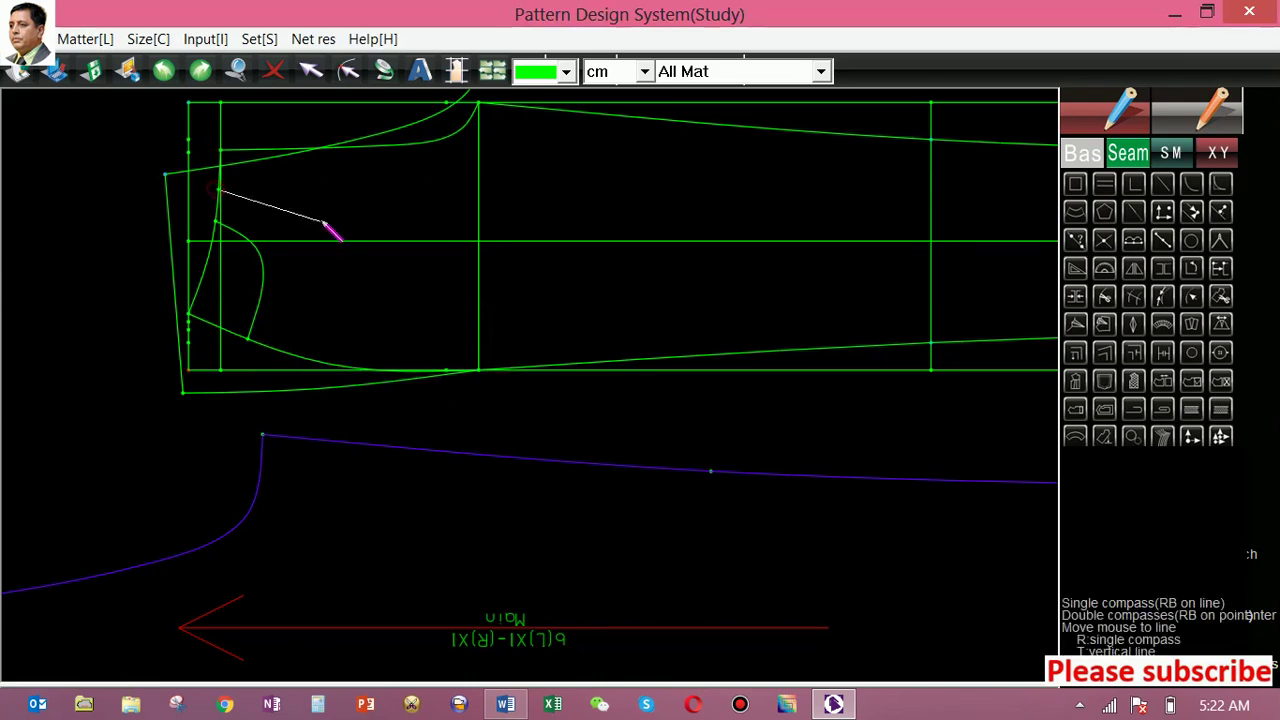
right_click(447, 231)
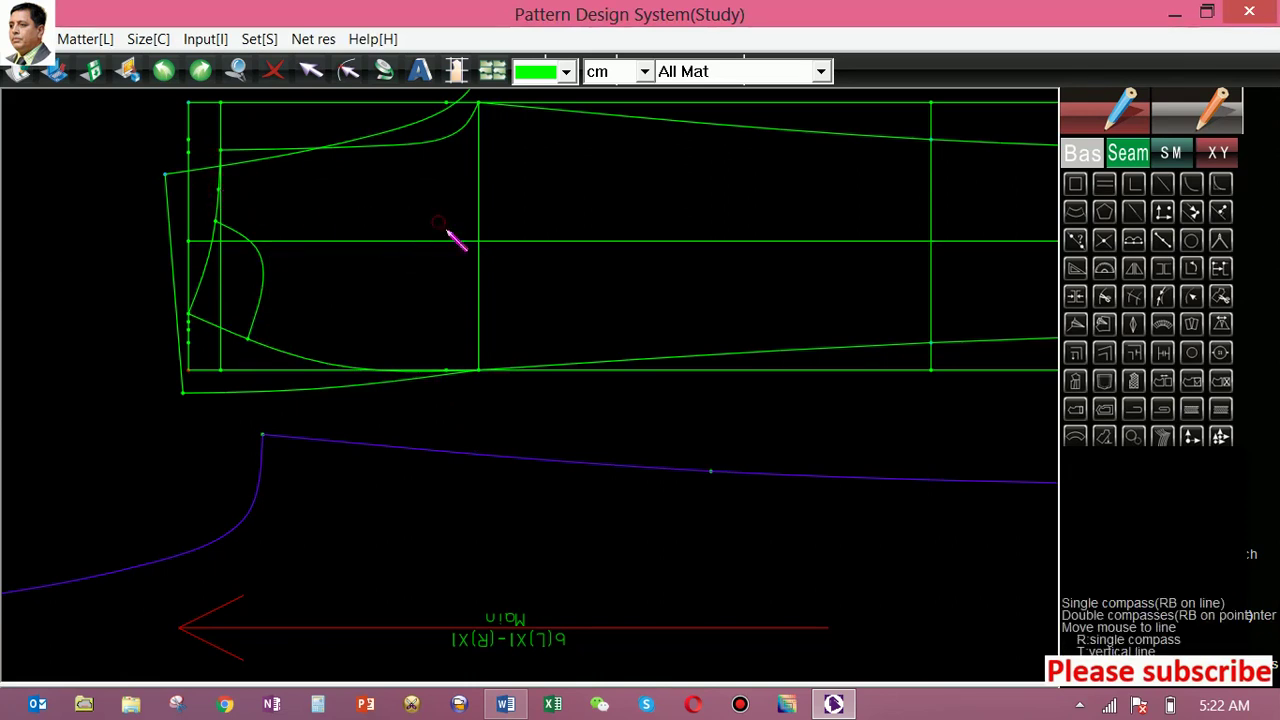
click(438, 222)
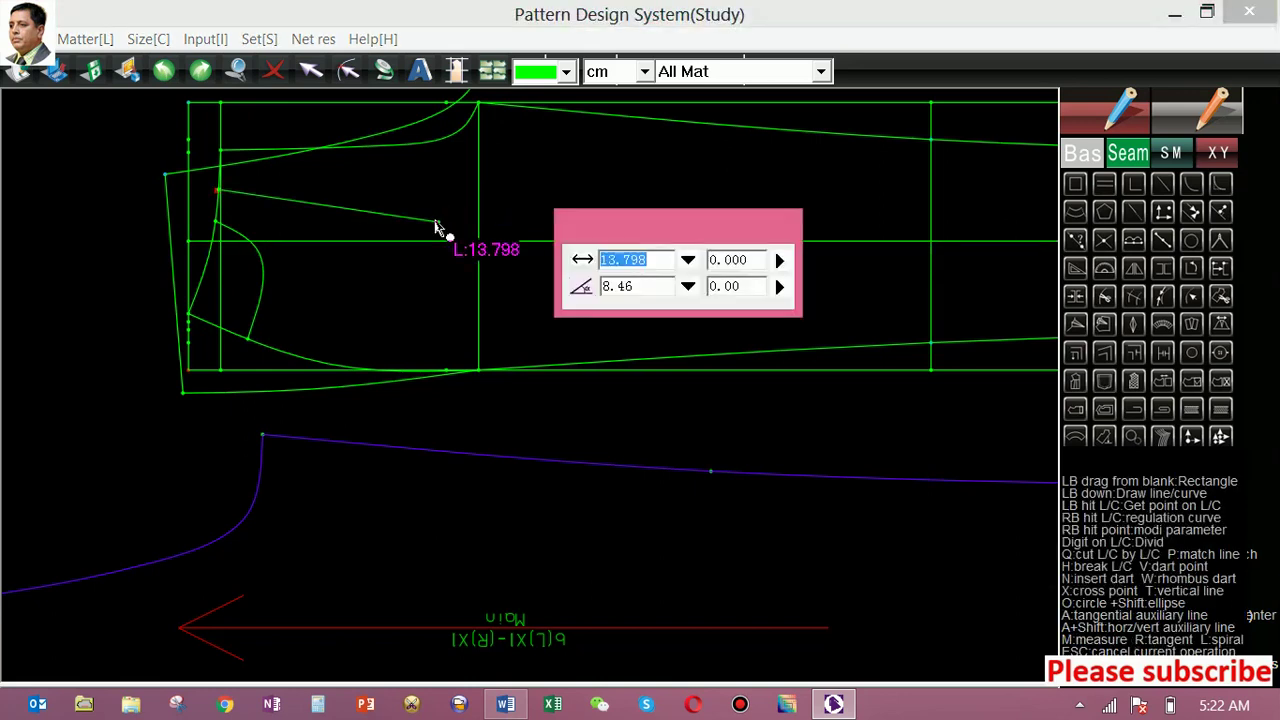
key(Return)
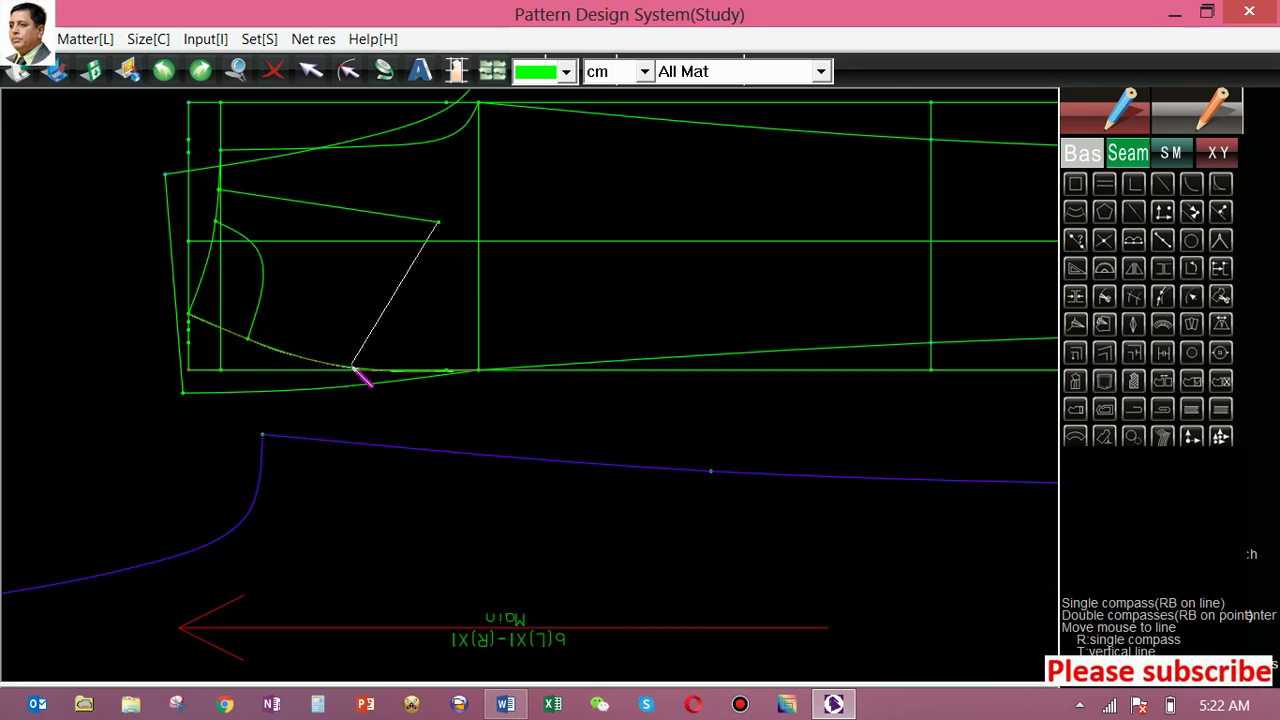
click(351, 372)
key(Return)
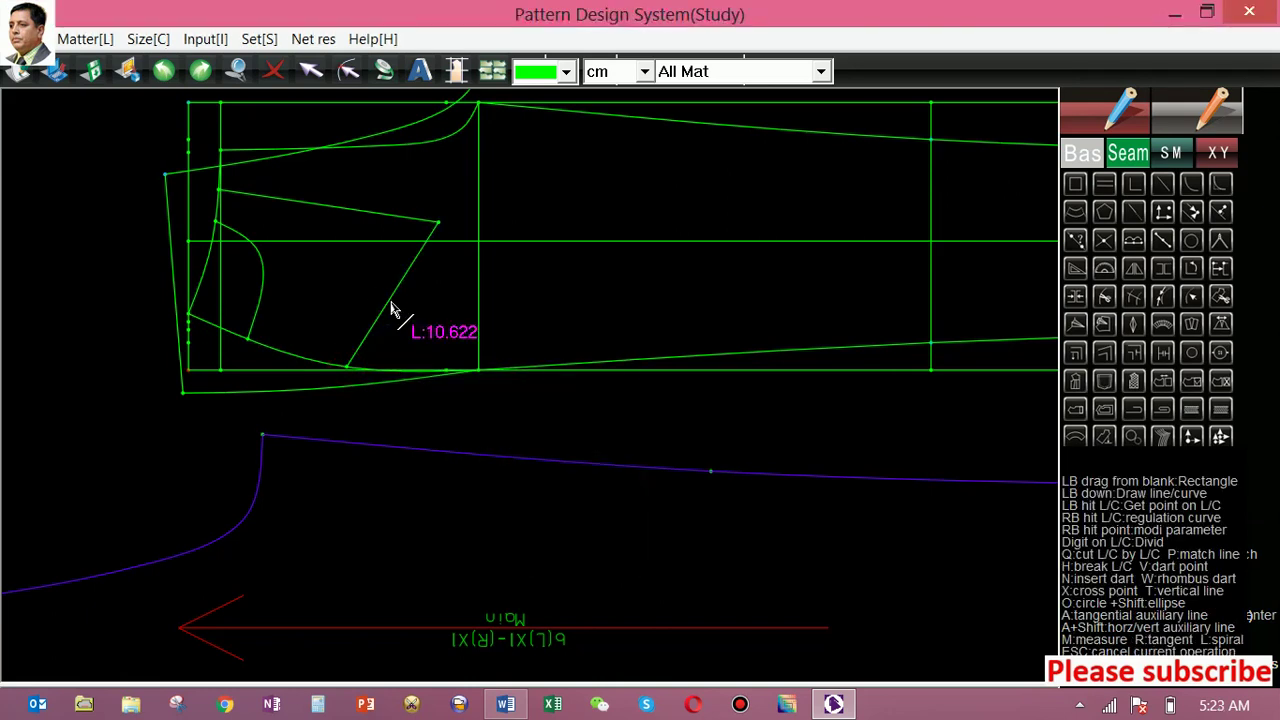
Step: Drag the side line's knots until it forms a smooth, even S-curve
drag(393, 309, 394, 305)
mouse_move(400, 310)
mouse_down()
mouse_move(368, 330)
mouse_move(398, 337)
mouse_up()
mouse_move(398, 273)
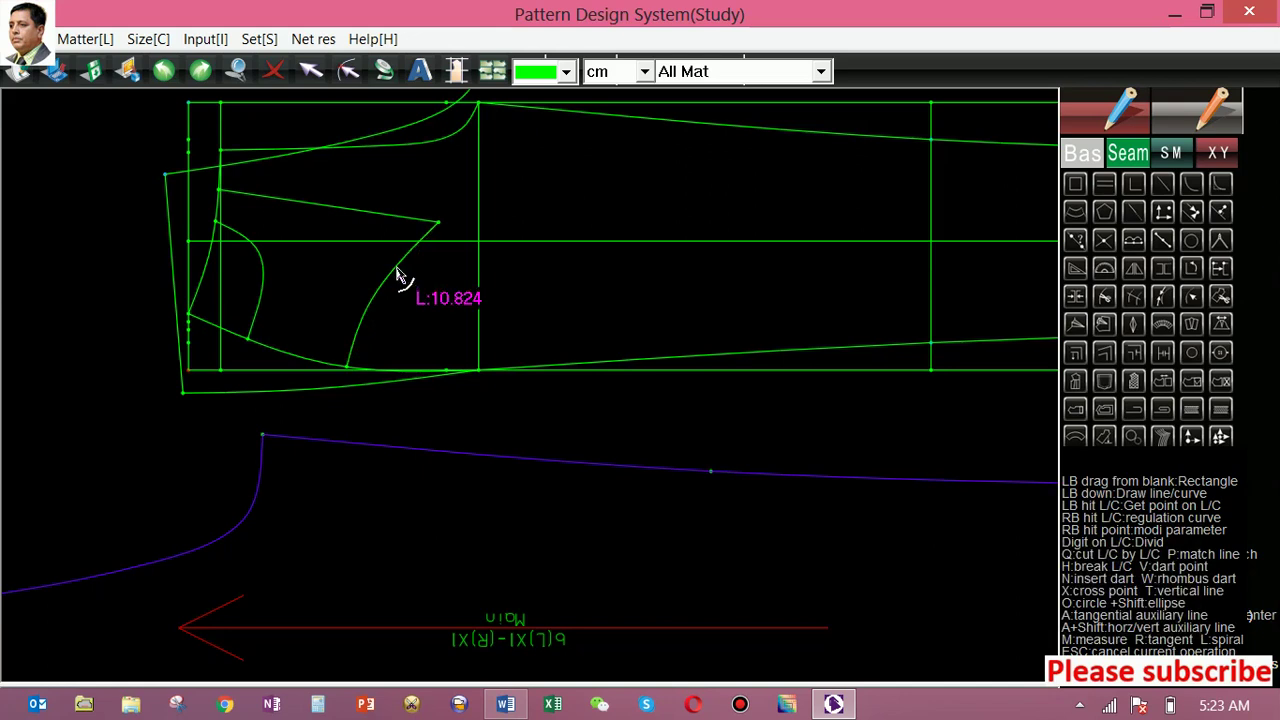
mouse_move(406, 277)
mouse_down()
mouse_move(420, 290)
mouse_move(411, 285)
mouse_up()
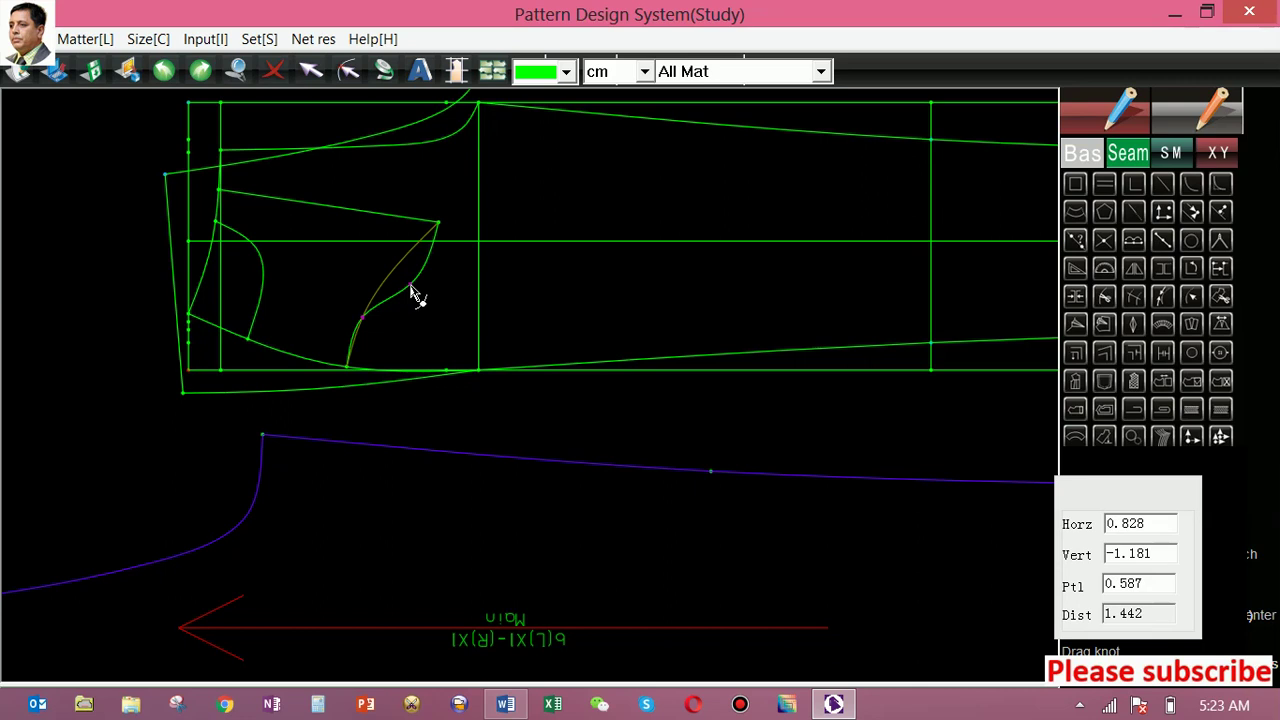
drag(404, 278, 391, 271)
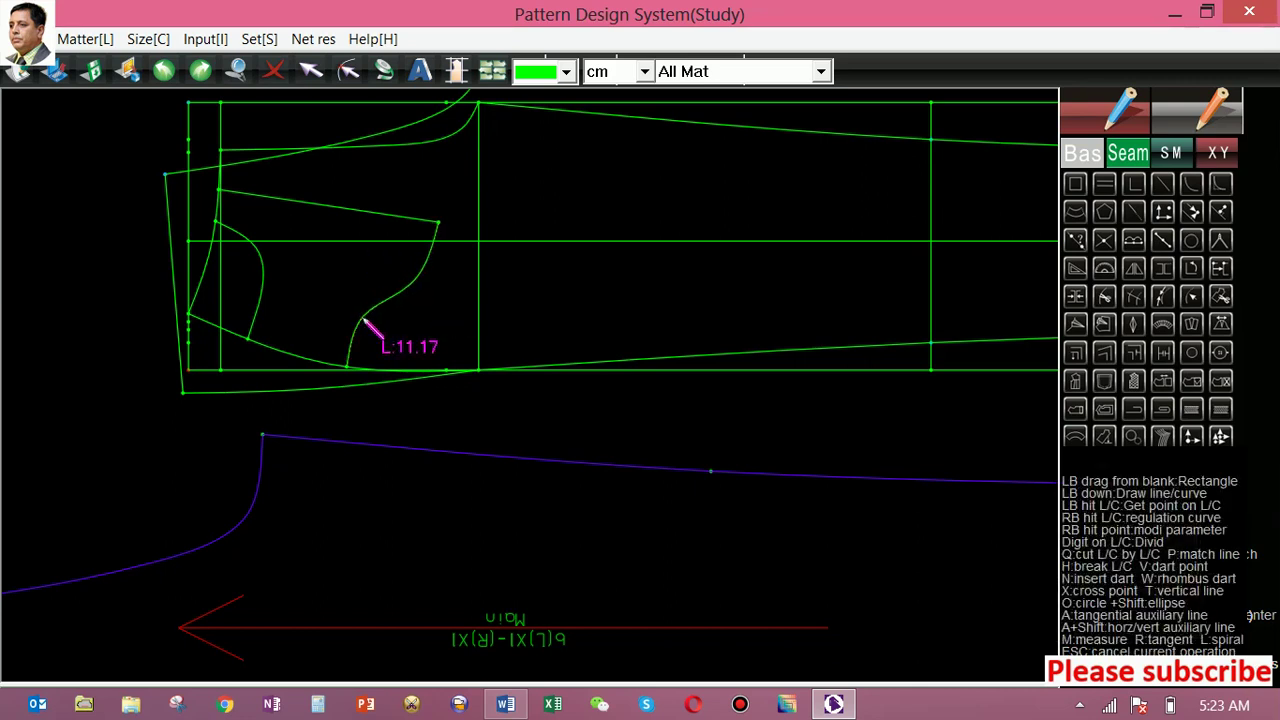
click(369, 318)
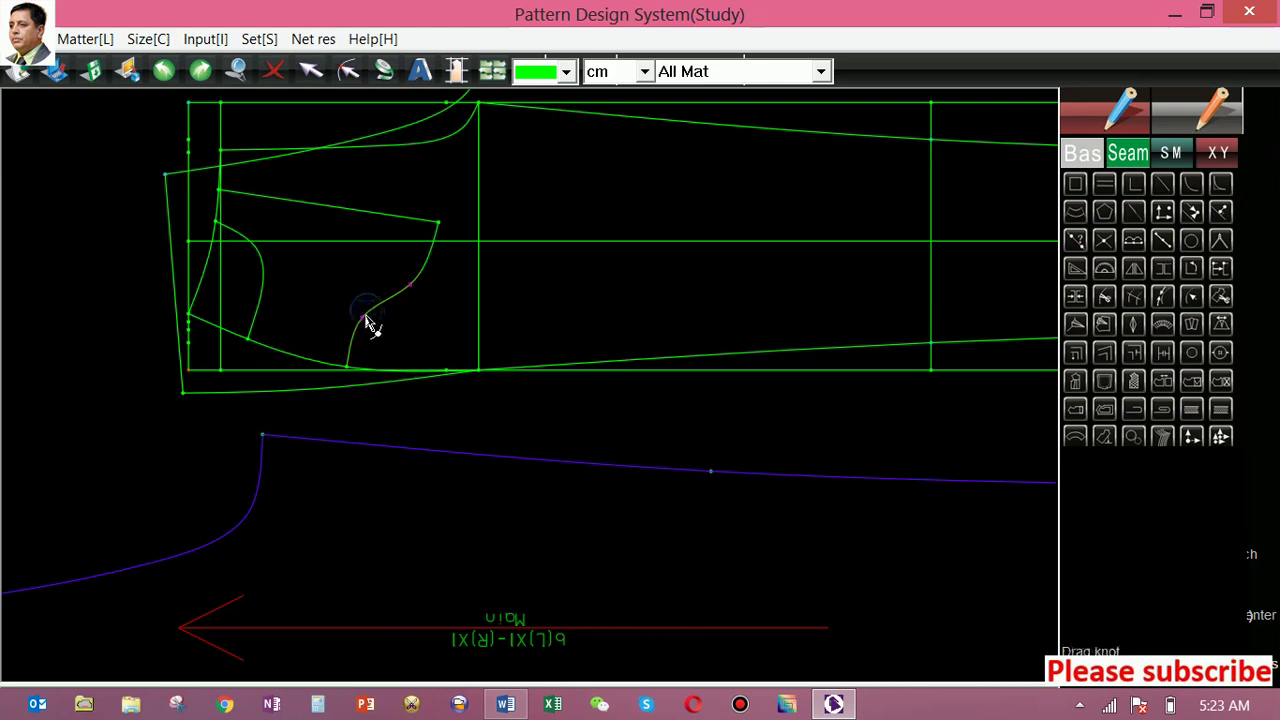
drag(365, 322, 357, 291)
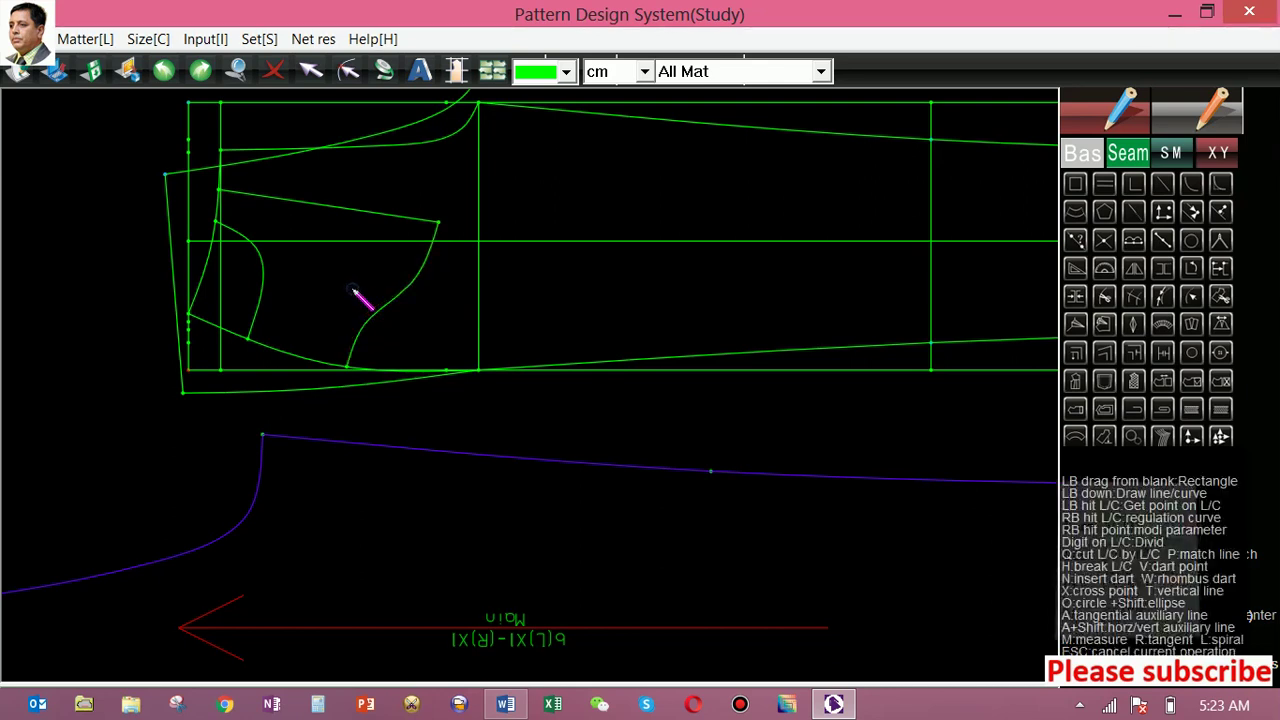
click(417, 288)
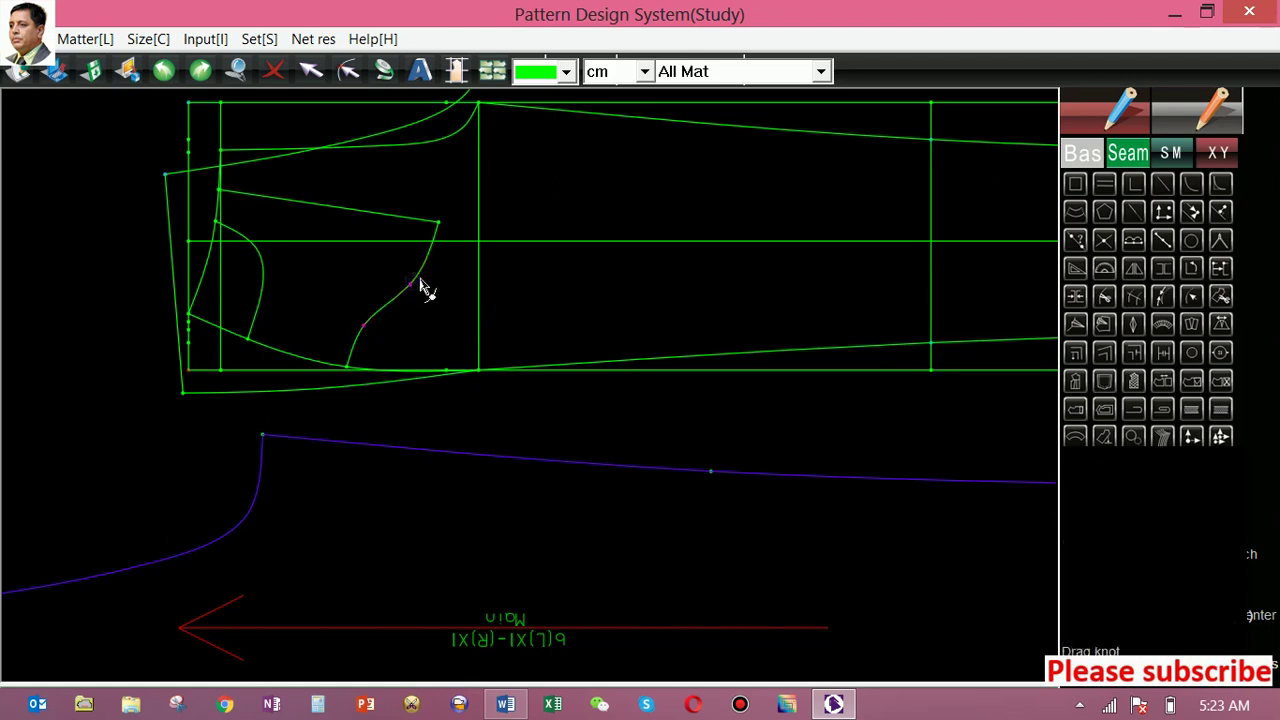
drag(410, 290, 418, 292)
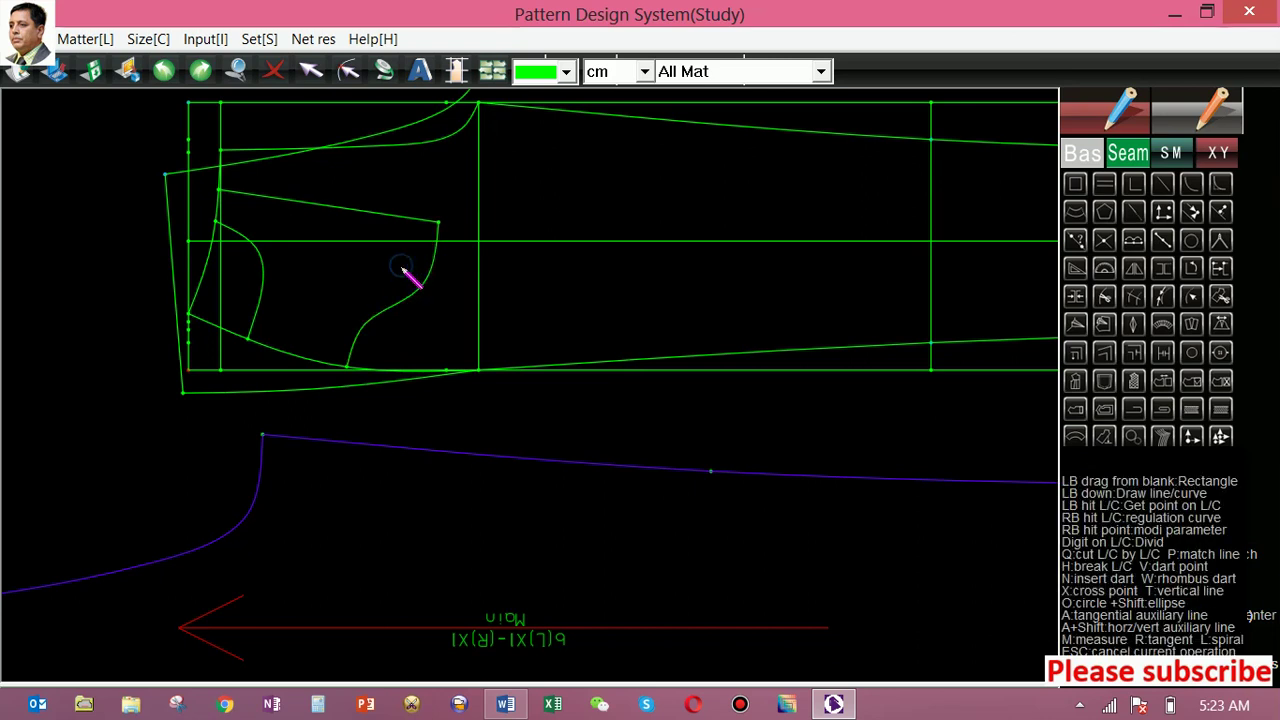
click(367, 333)
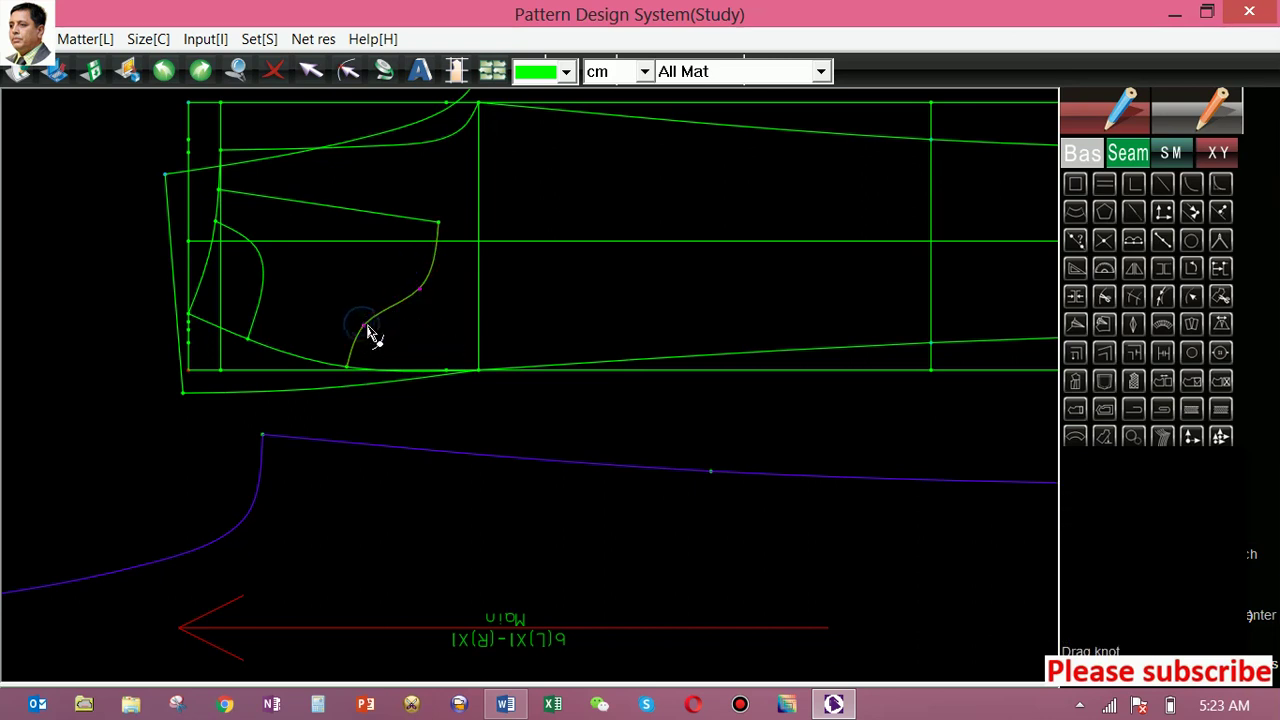
drag(366, 330, 366, 337)
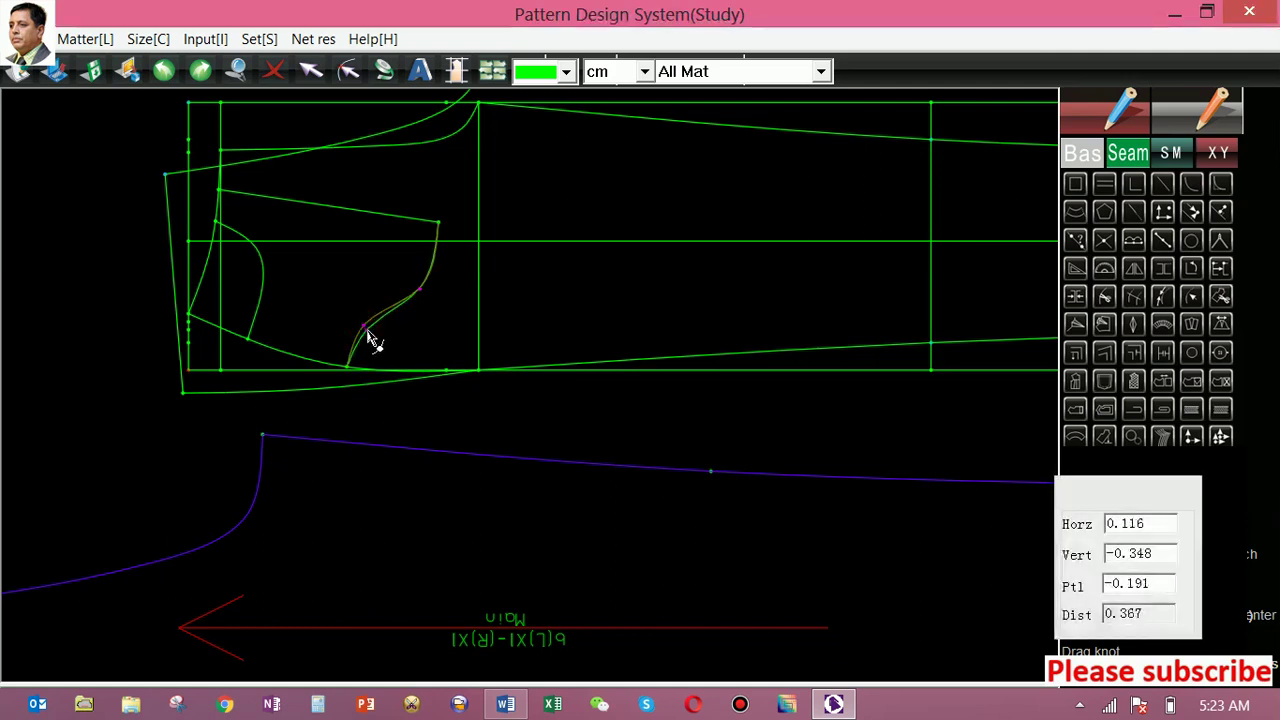
drag(367, 333, 366, 297)
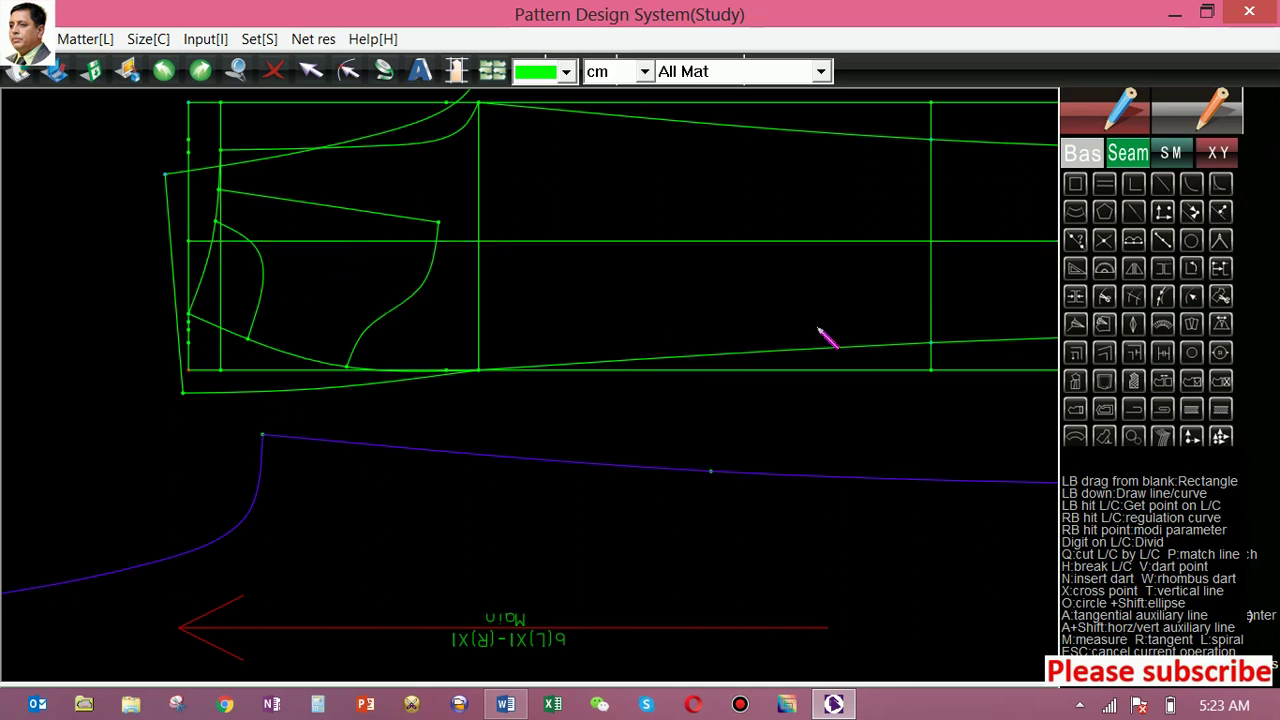
click(1220, 298)
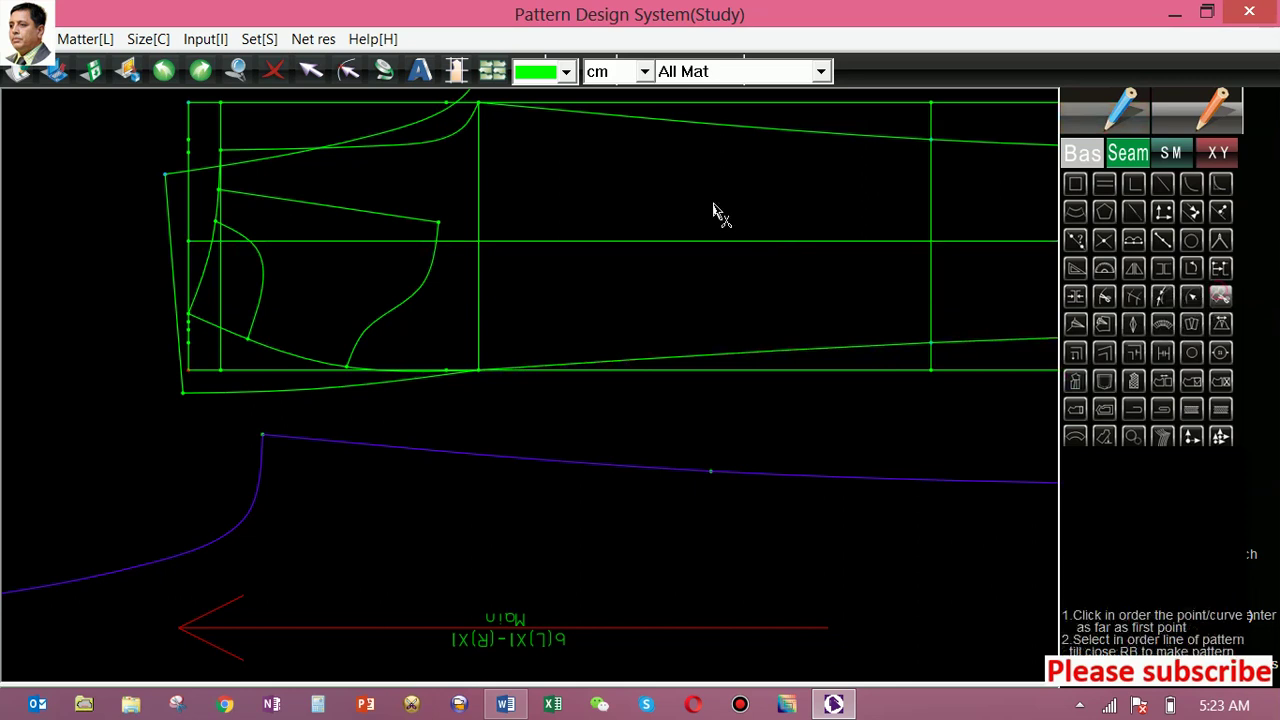
Step: Trace the top line, left, upper and lower curves and hem line to extract the full-length piece
click(720, 130)
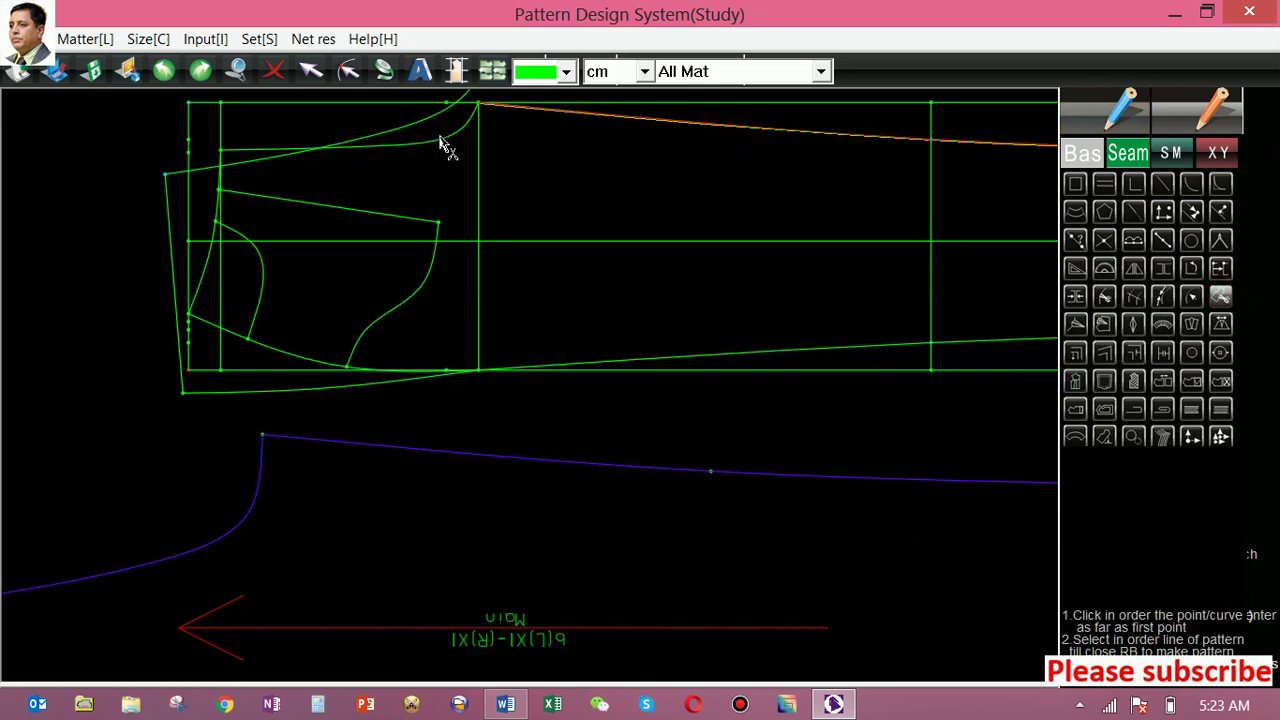
click(220, 214)
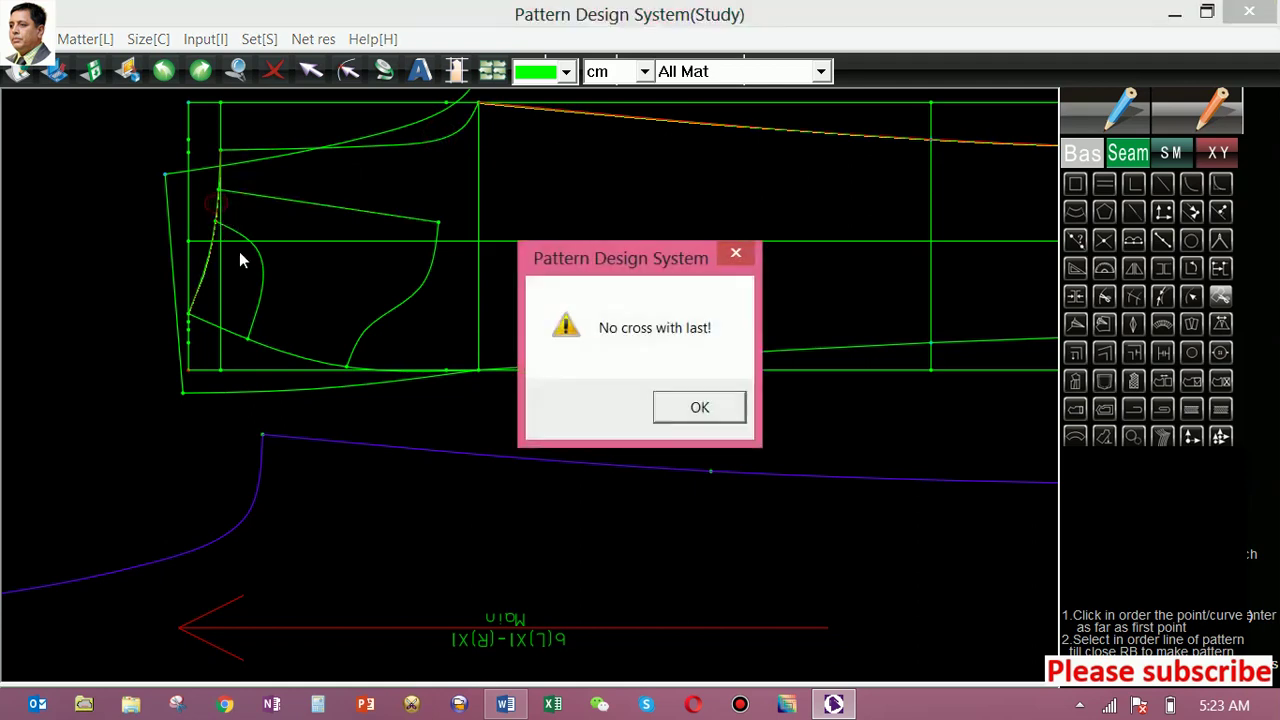
click(703, 410)
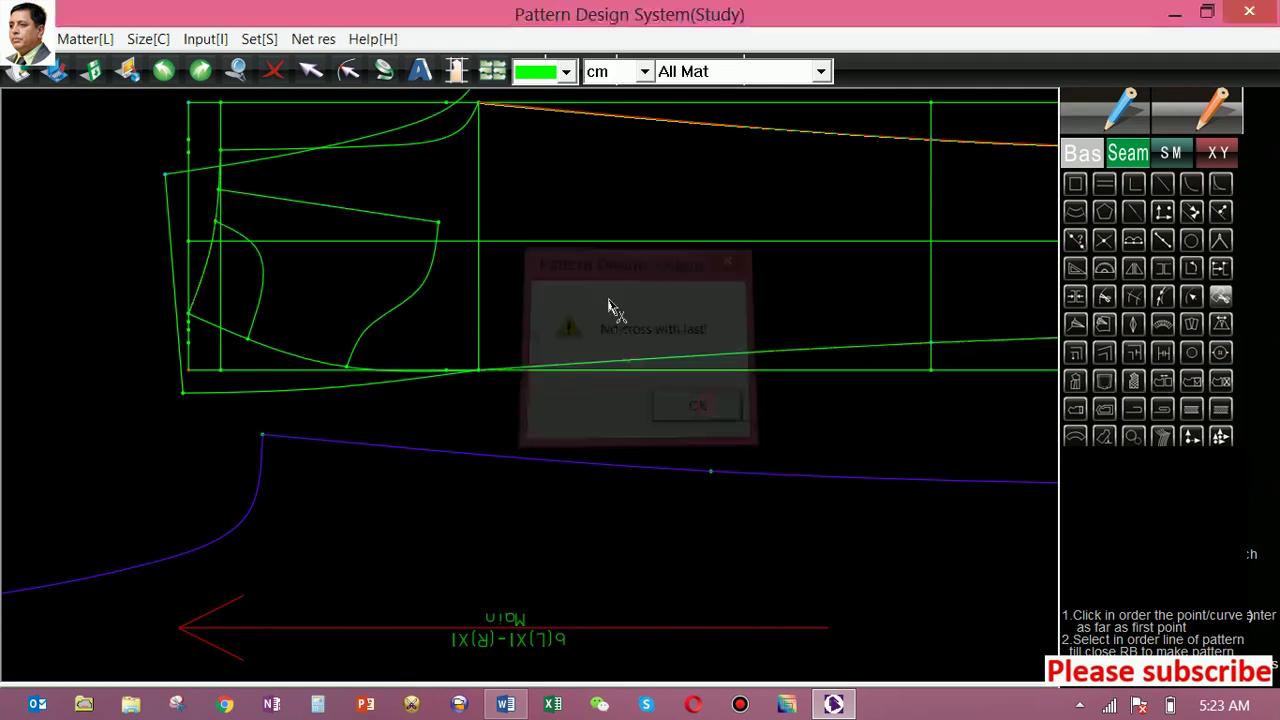
click(455, 143)
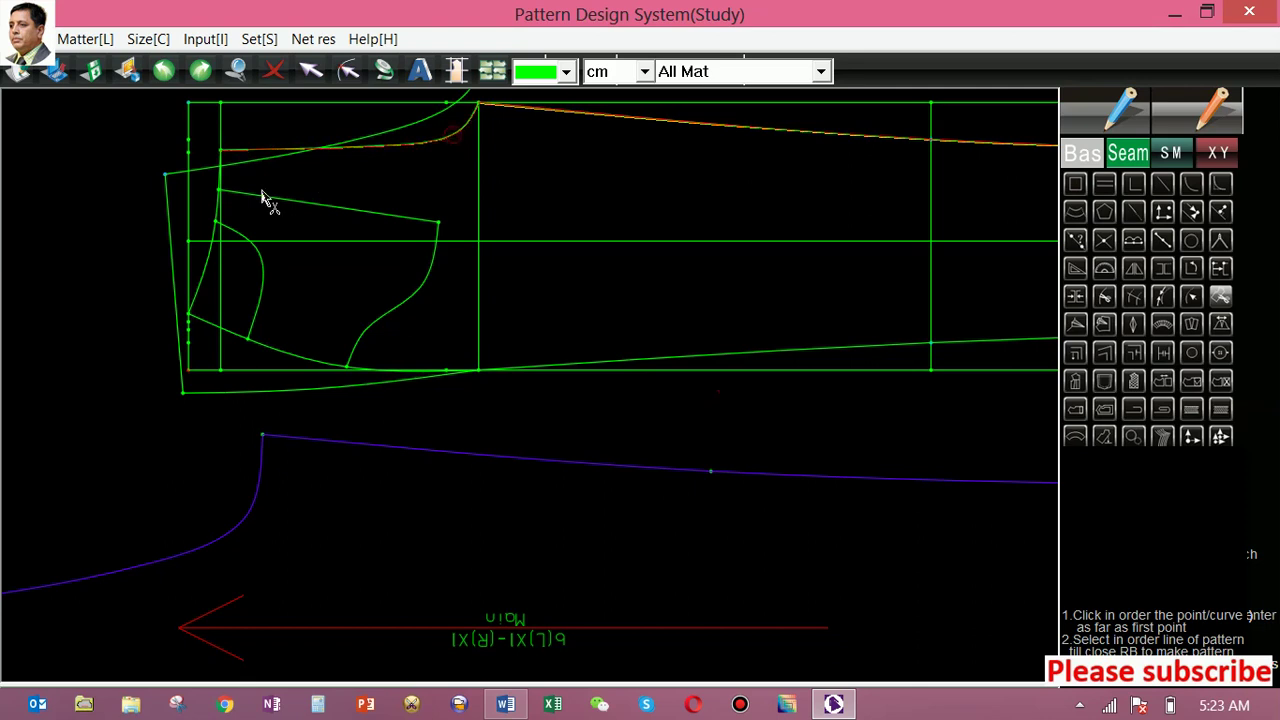
click(214, 232)
click(262, 292)
click(289, 353)
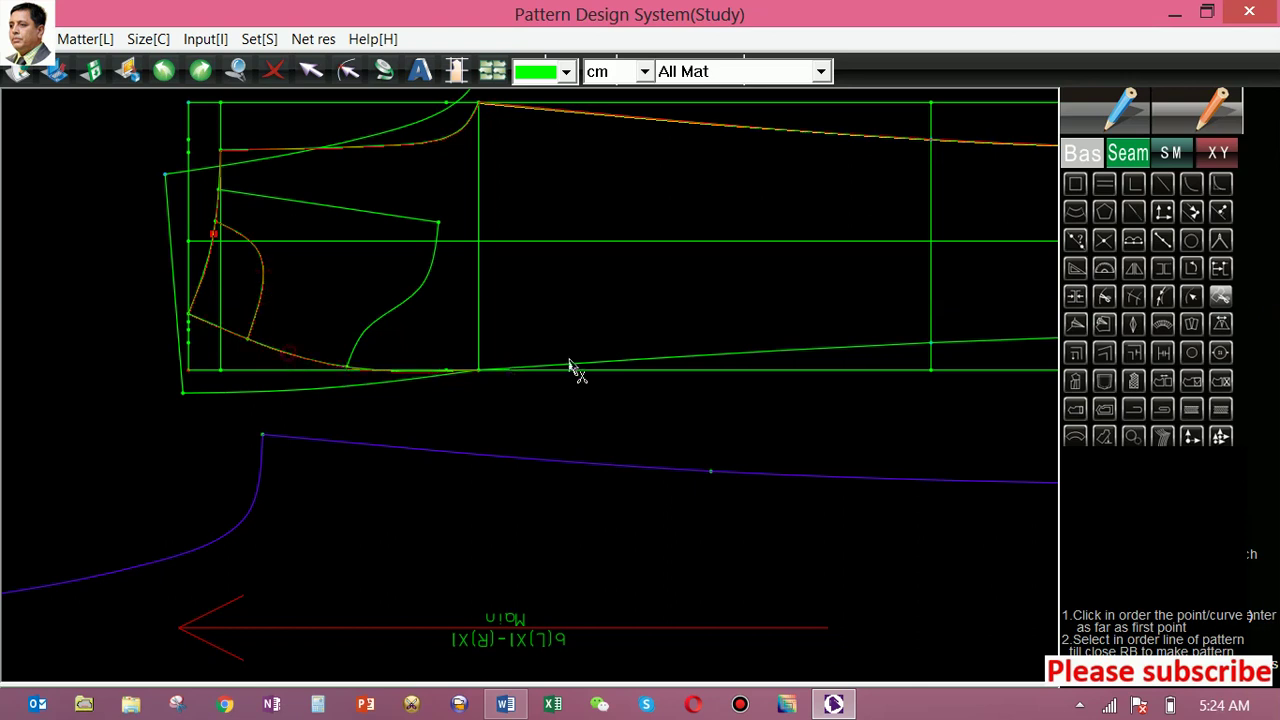
click(668, 360)
right_click(940, 341)
Step: Zoom around the draft and begin the next outline at the right vertical line
scroll(943, 331, down, 1)
scroll(1010, 327, down, 2)
scroll(1040, 303, up, 1)
scroll(1048, 297, down, 1)
scroll(1051, 294, down, 1)
scroll(1052, 296, up, 1)
scroll(1055, 290, up, 3)
scroll(1057, 286, up, 1)
scroll(1057, 286, down, 2)
scroll(1060, 290, down, 1)
scroll(1062, 292, up, 1)
scroll(1064, 282, up, 1)
scroll(1064, 280, down, 2)
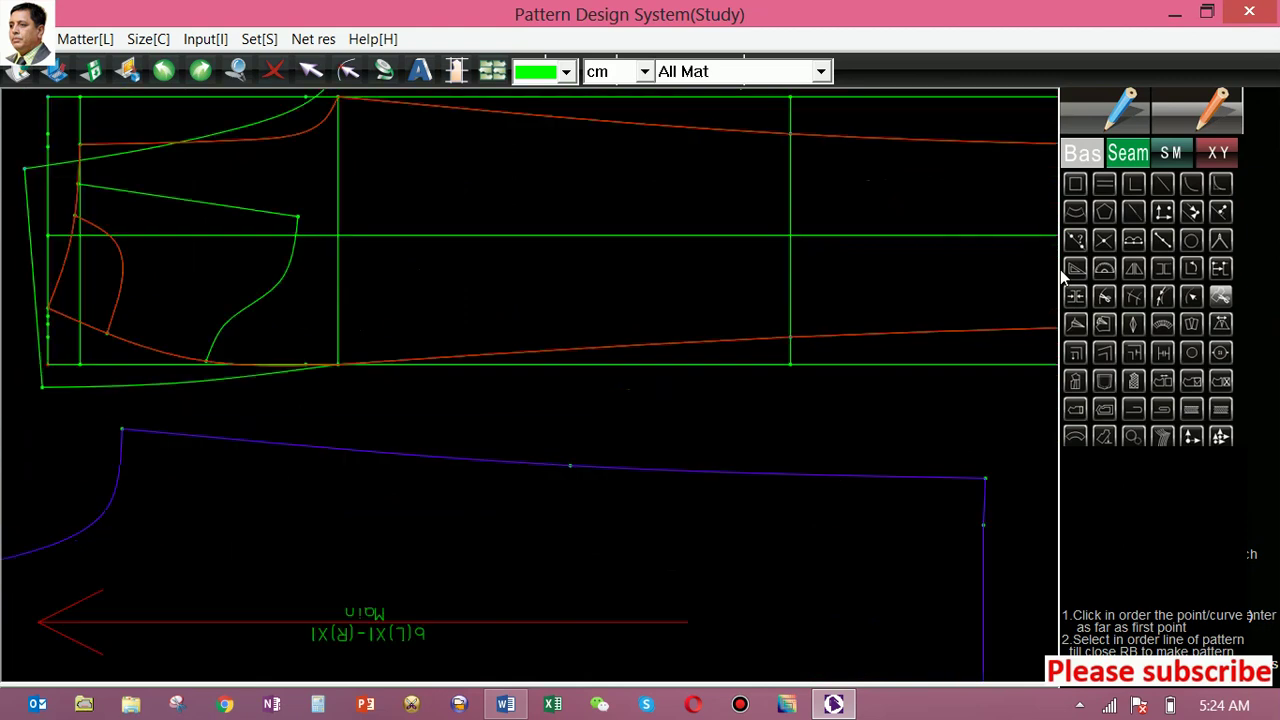
scroll(1064, 280, down, 1)
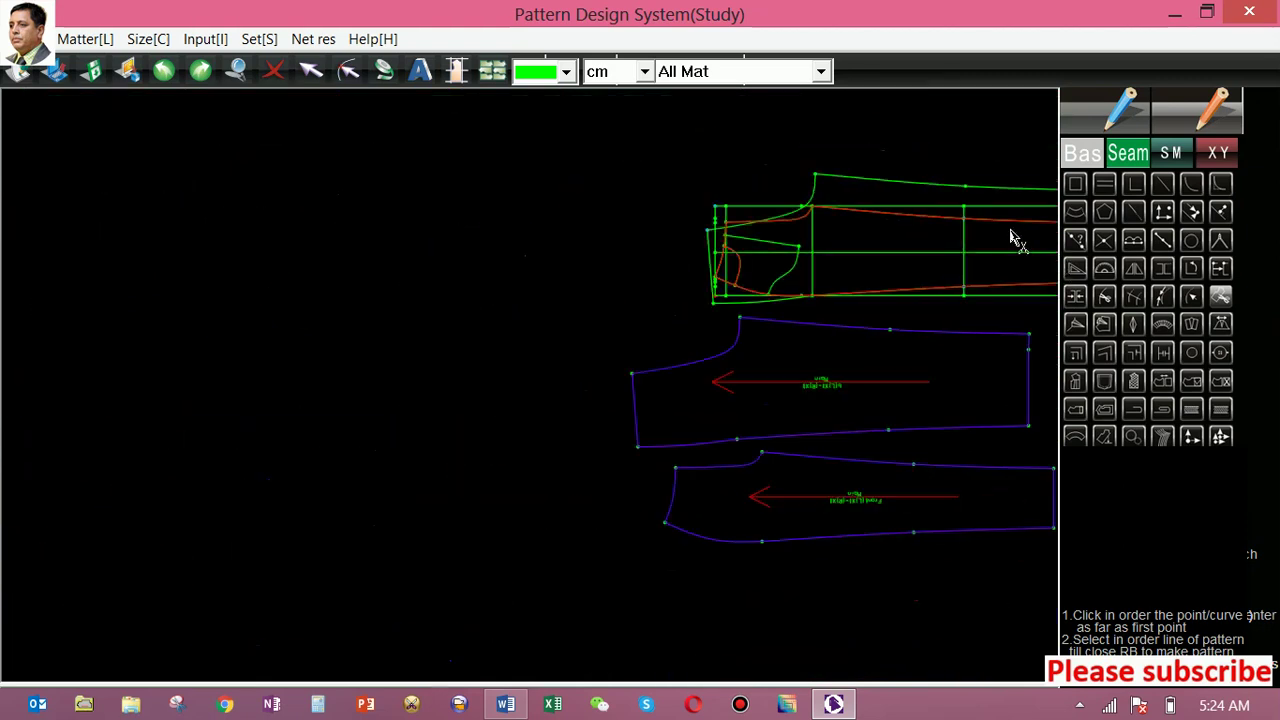
scroll(826, 263, up, 1)
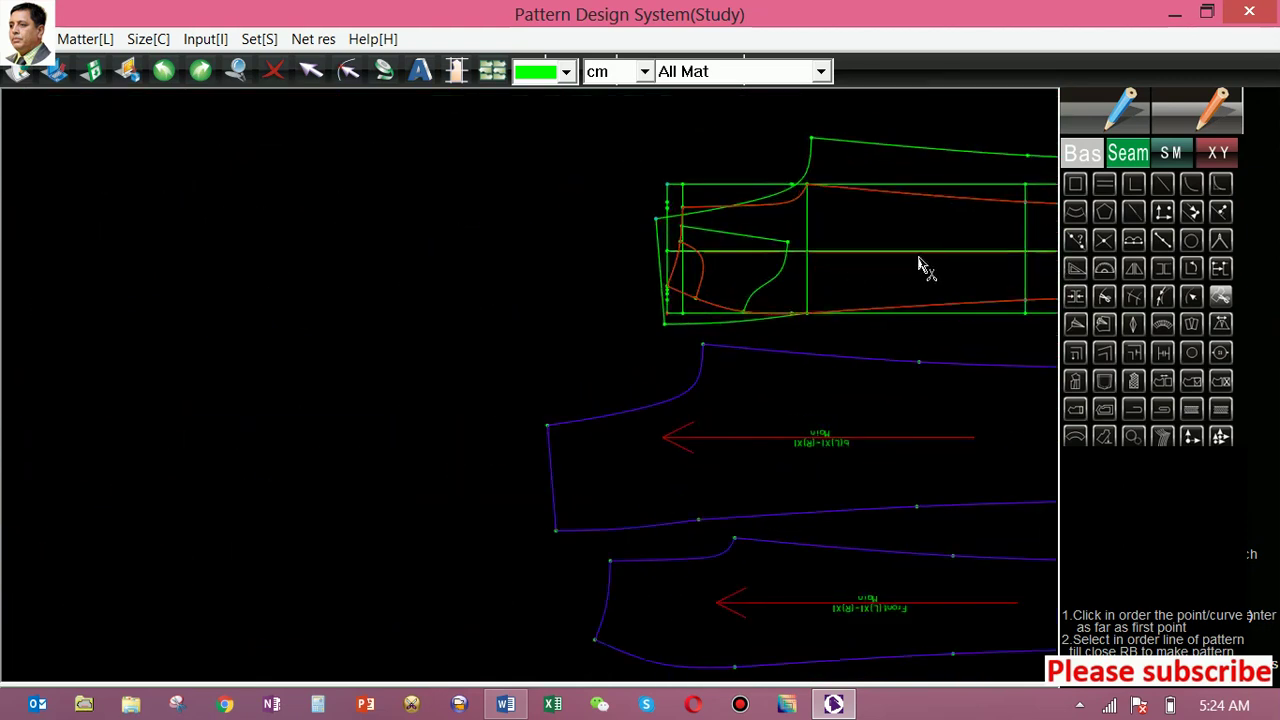
scroll(950, 273, down, 2)
scroll(1037, 266, down, 1)
scroll(1049, 275, down, 1)
scroll(1066, 270, up, 1)
scroll(1068, 268, up, 1)
scroll(1068, 266, up, 2)
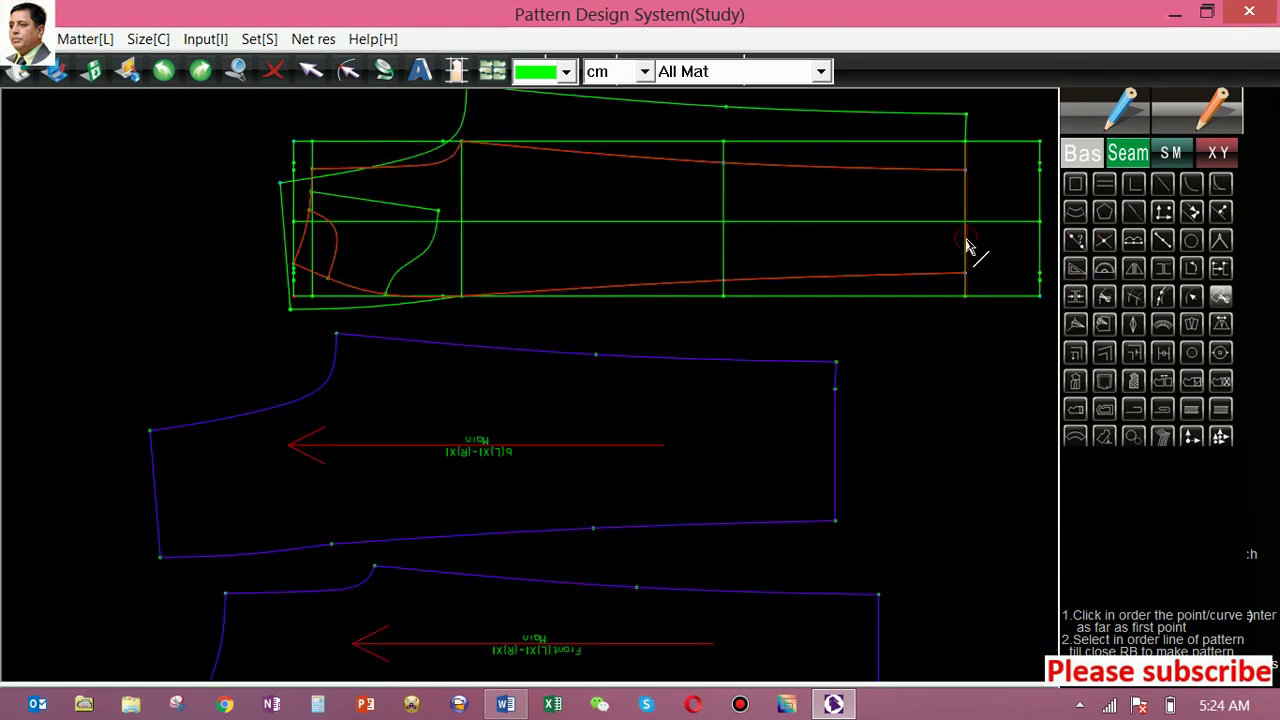
click(967, 246)
Step: Close the outline into a pattern piece named f
right_click(967, 246)
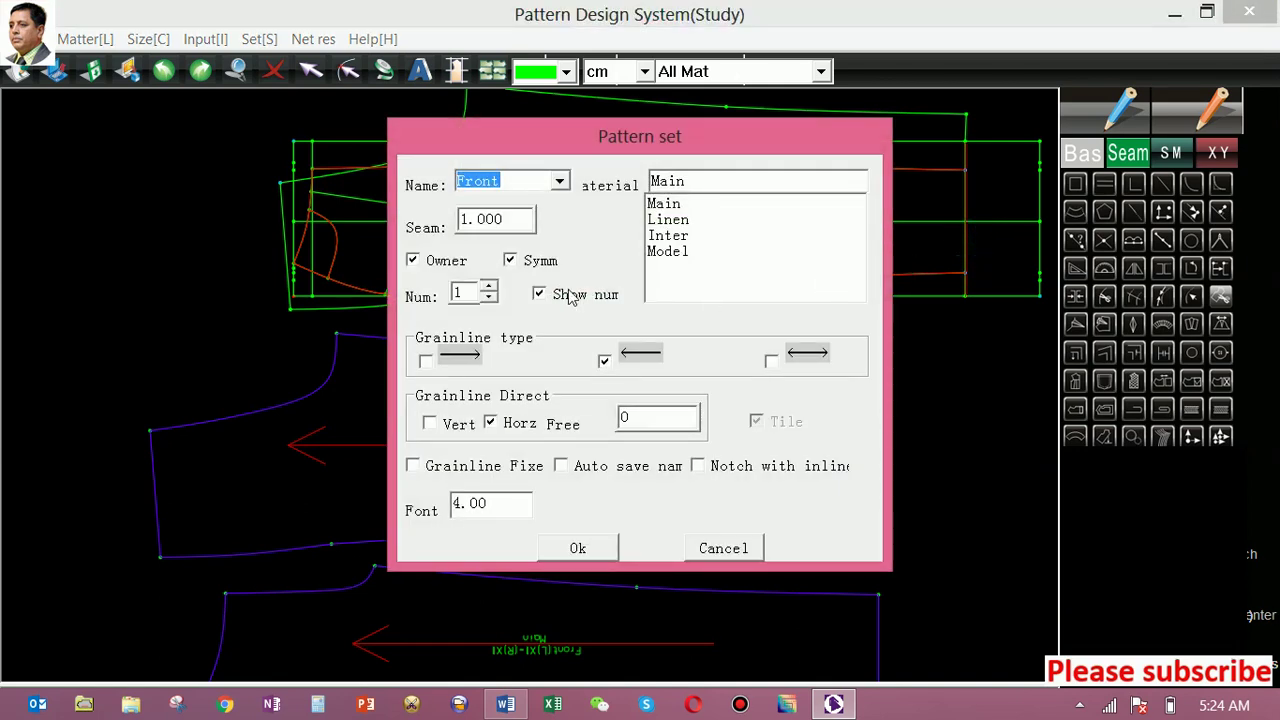
text(f f)
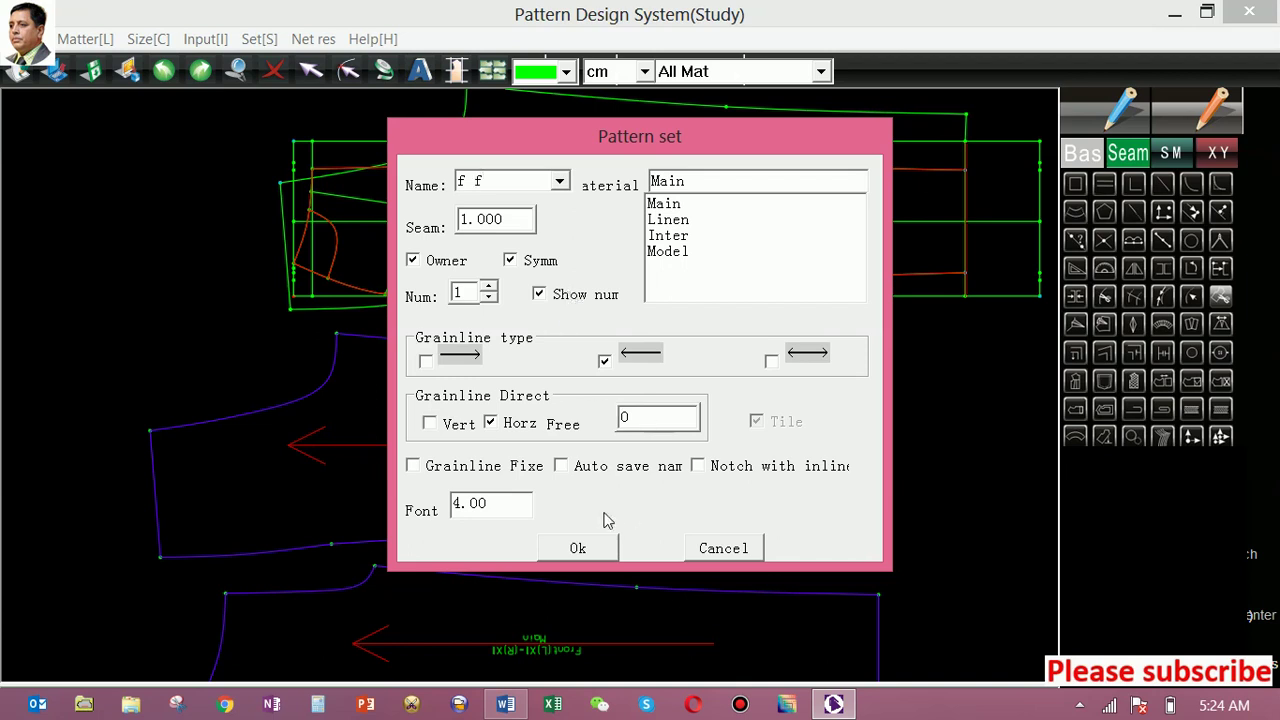
click(580, 549)
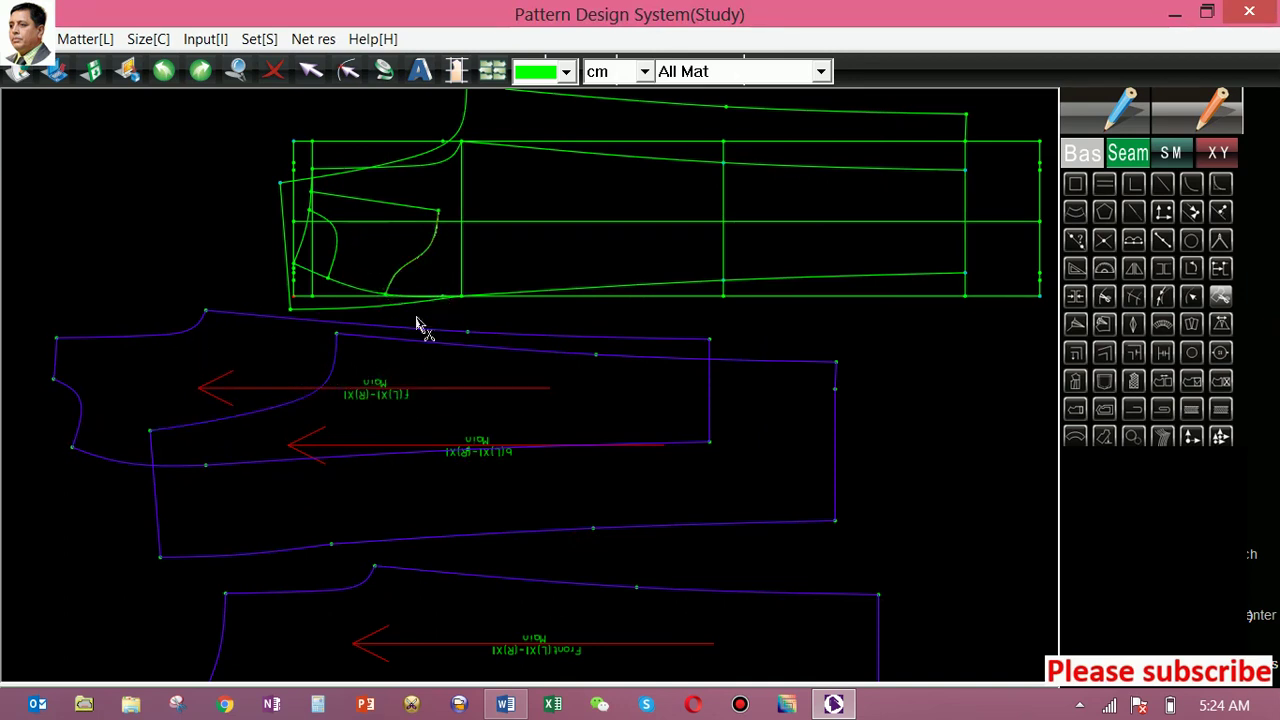
Step: Trace the pocket's top edge and curved edge and save it as piece p
click(372, 201)
click(320, 266)
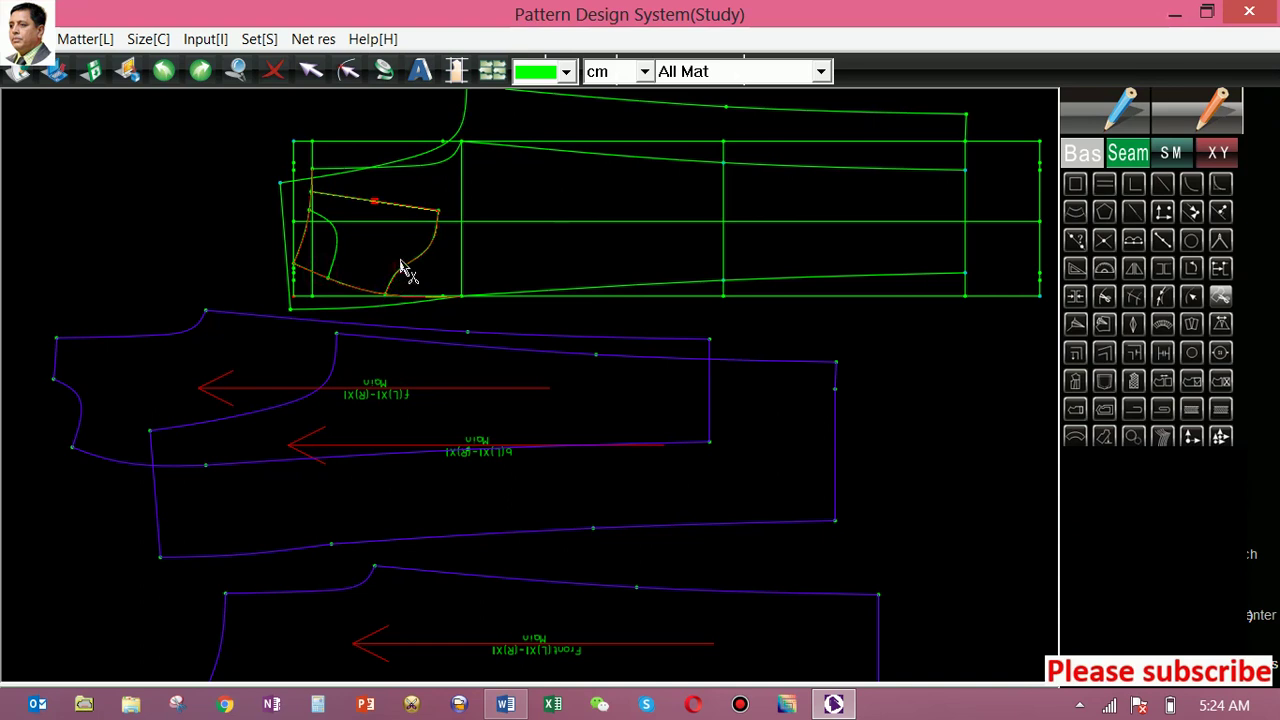
right_click(398, 253)
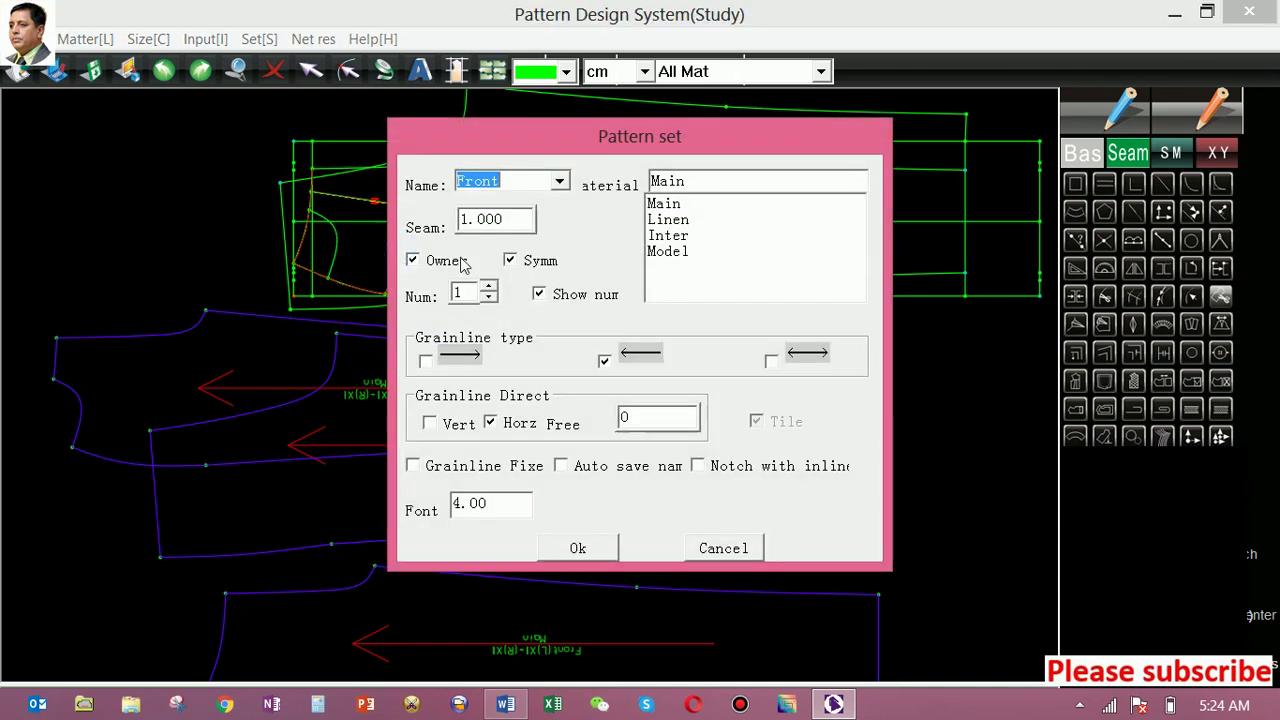
text(p o)
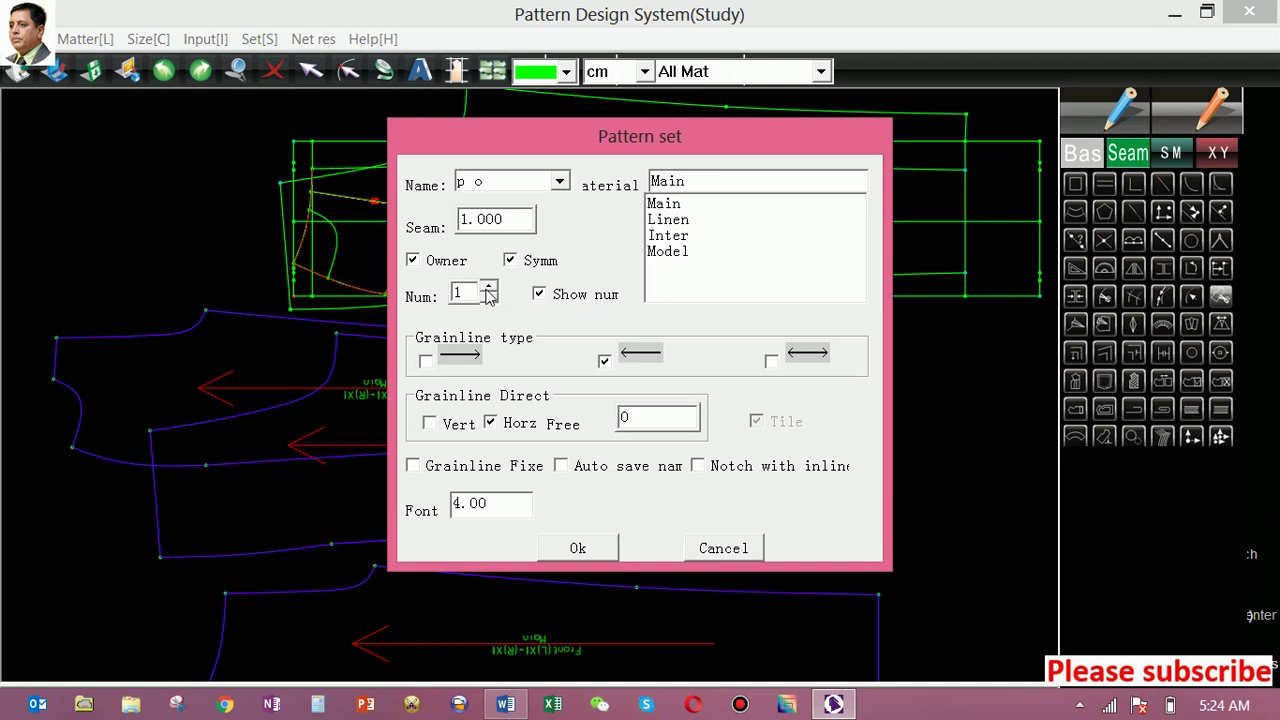
click(597, 551)
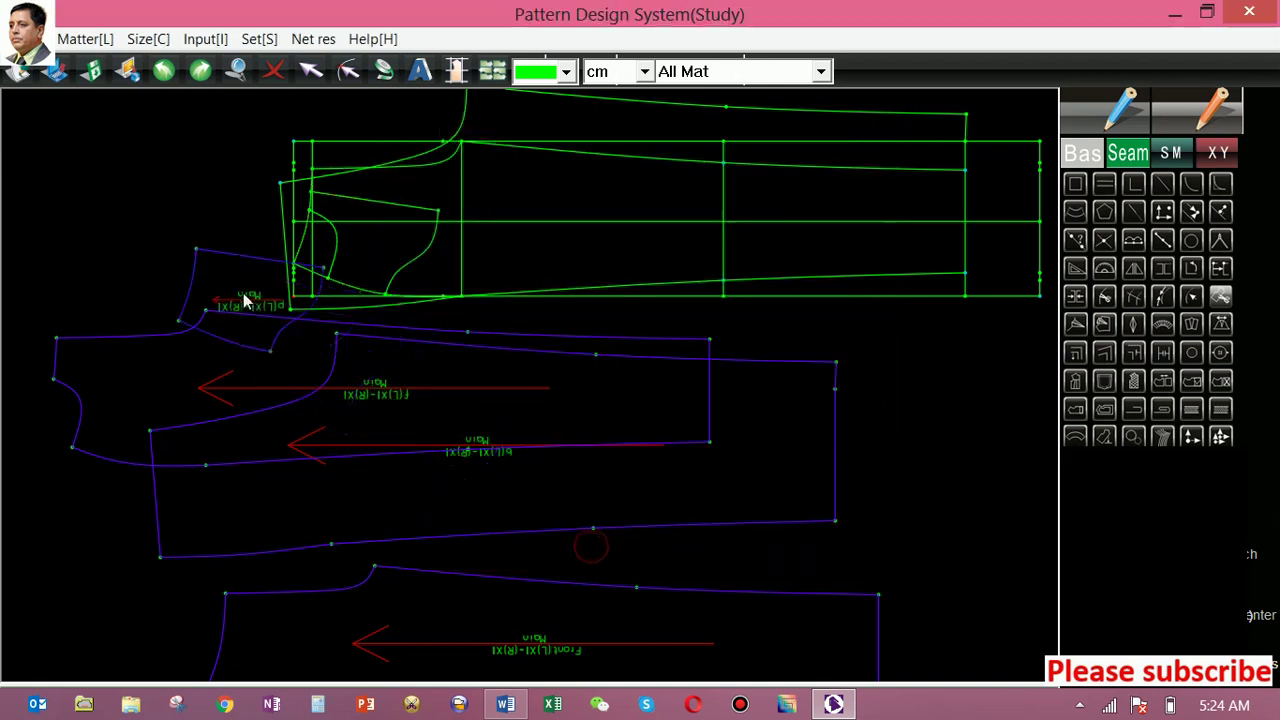
right_click(250, 245)
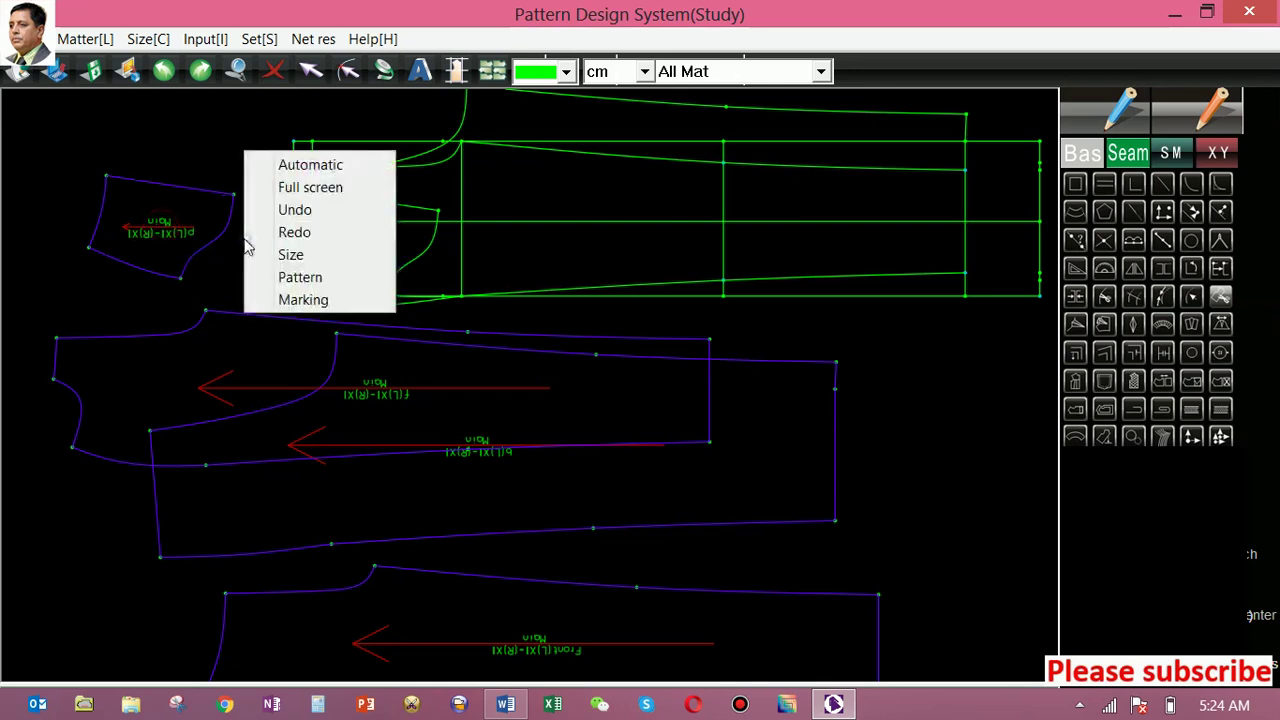
Step: With the pencil tool, mark a point on the pocket's top curve and one on the lower curve
click(224, 180)
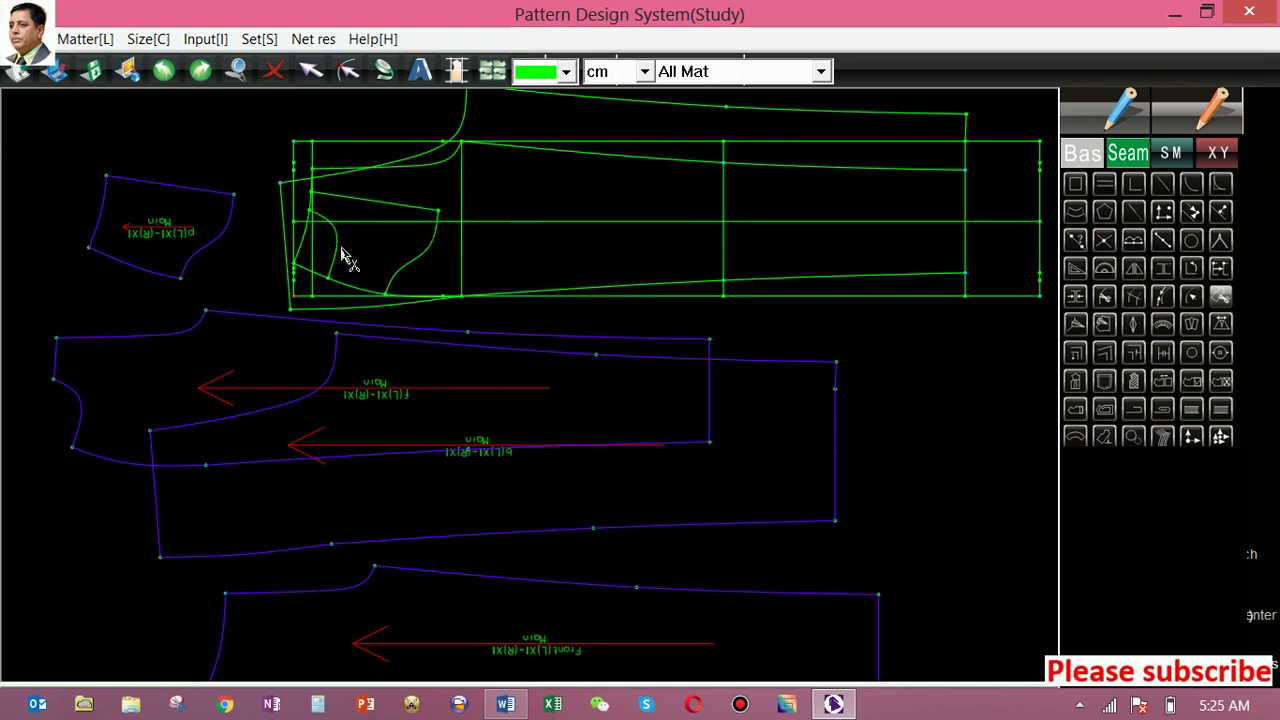
scroll(325, 246, up, 2)
scroll(325, 246, up, 2)
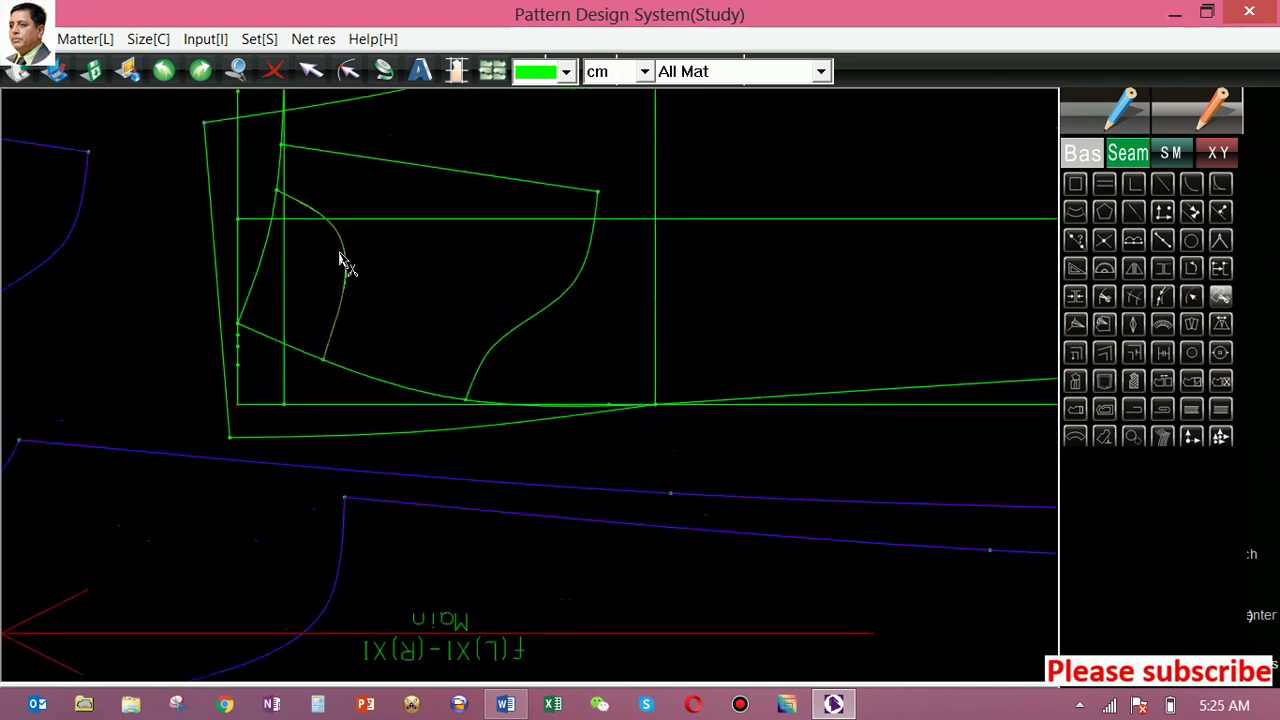
click(1088, 130)
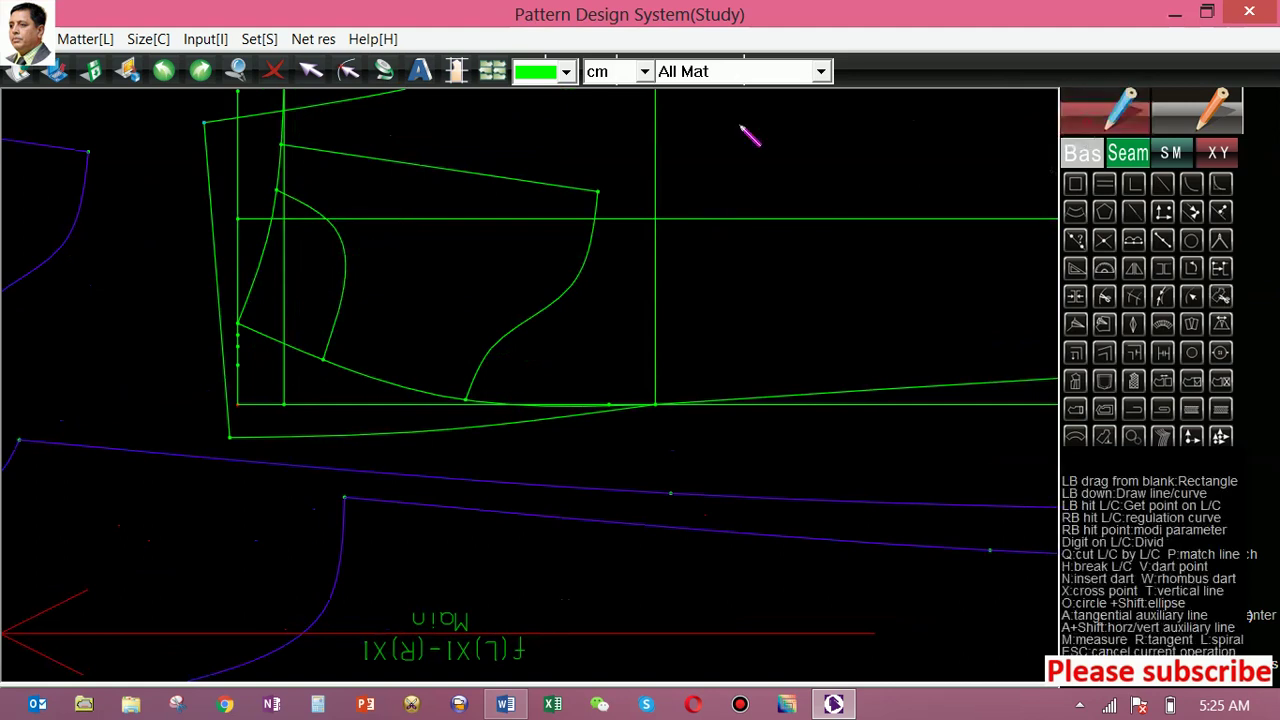
click(277, 180)
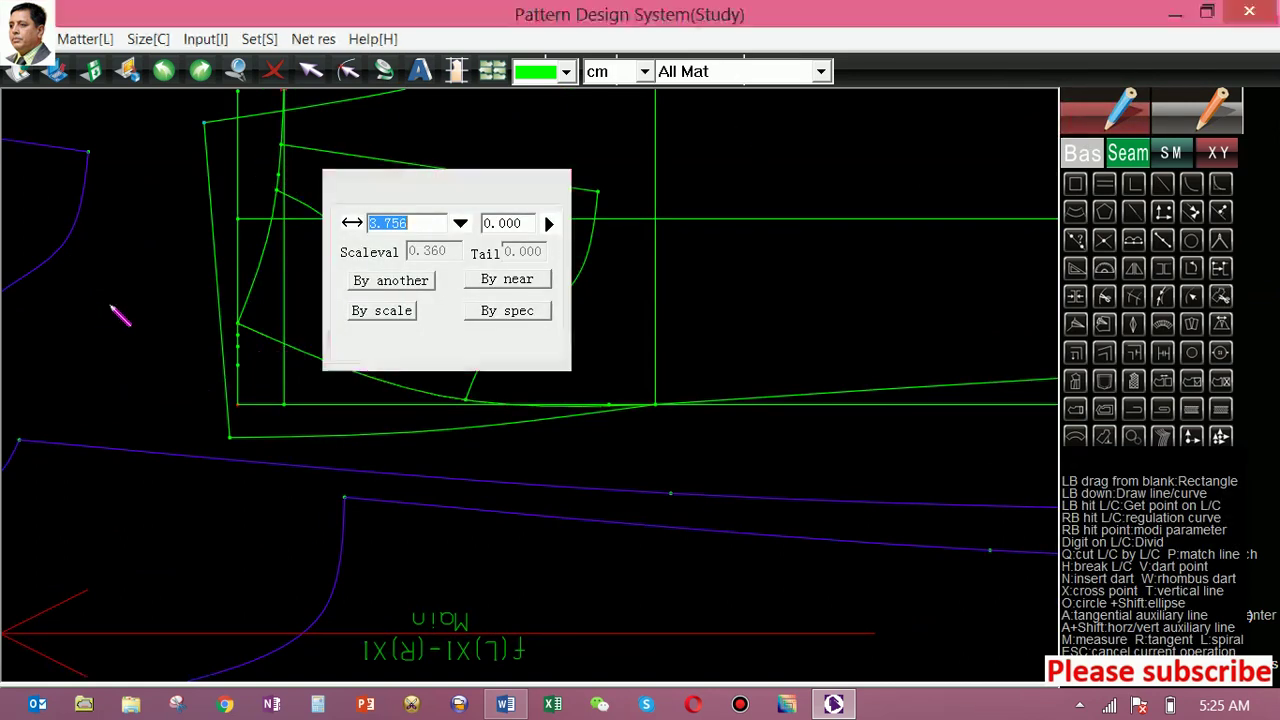
key(Return)
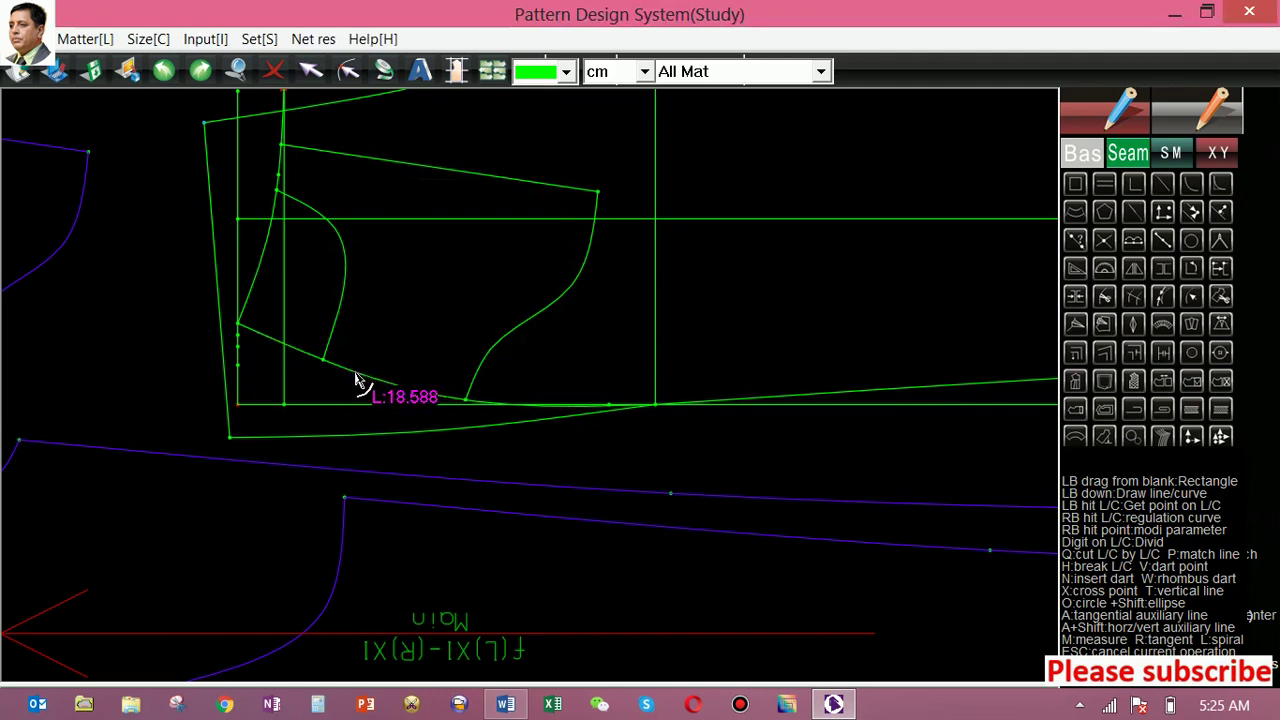
click(361, 367)
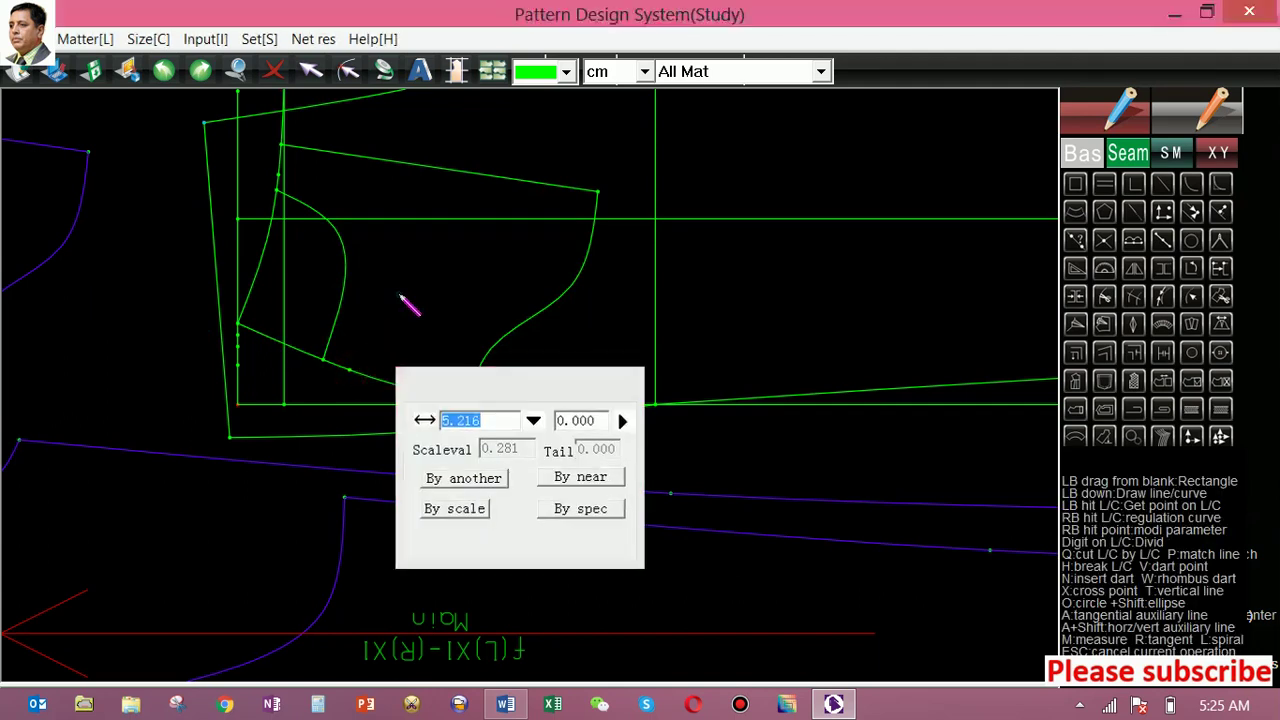
key(Return)
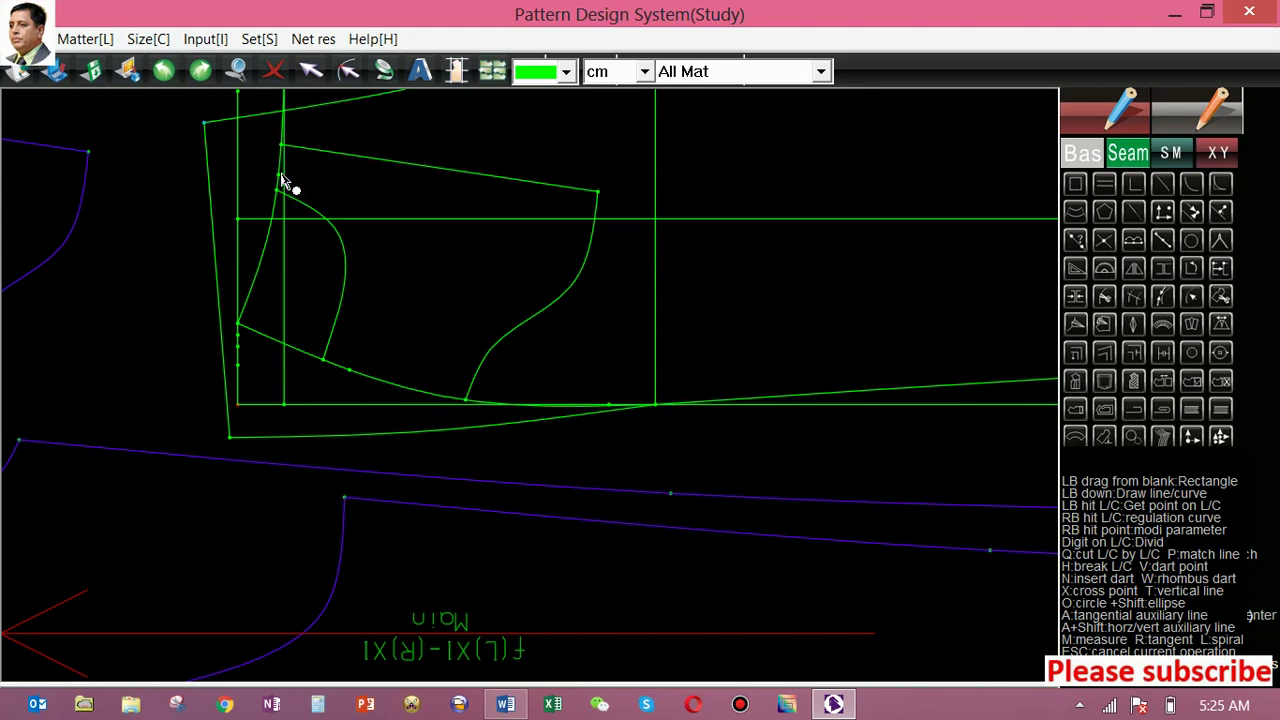
Step: Join the two points with a line and bend it parallel to the pocket curve
click(278, 178)
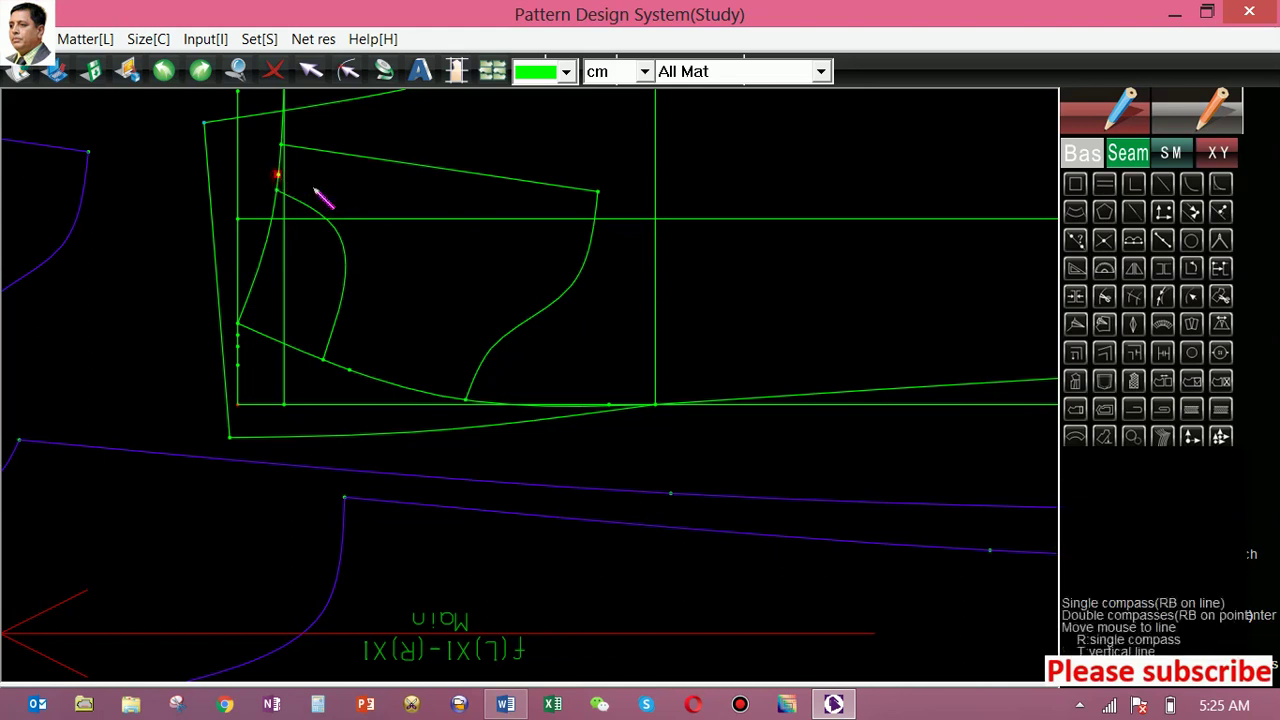
click(348, 370)
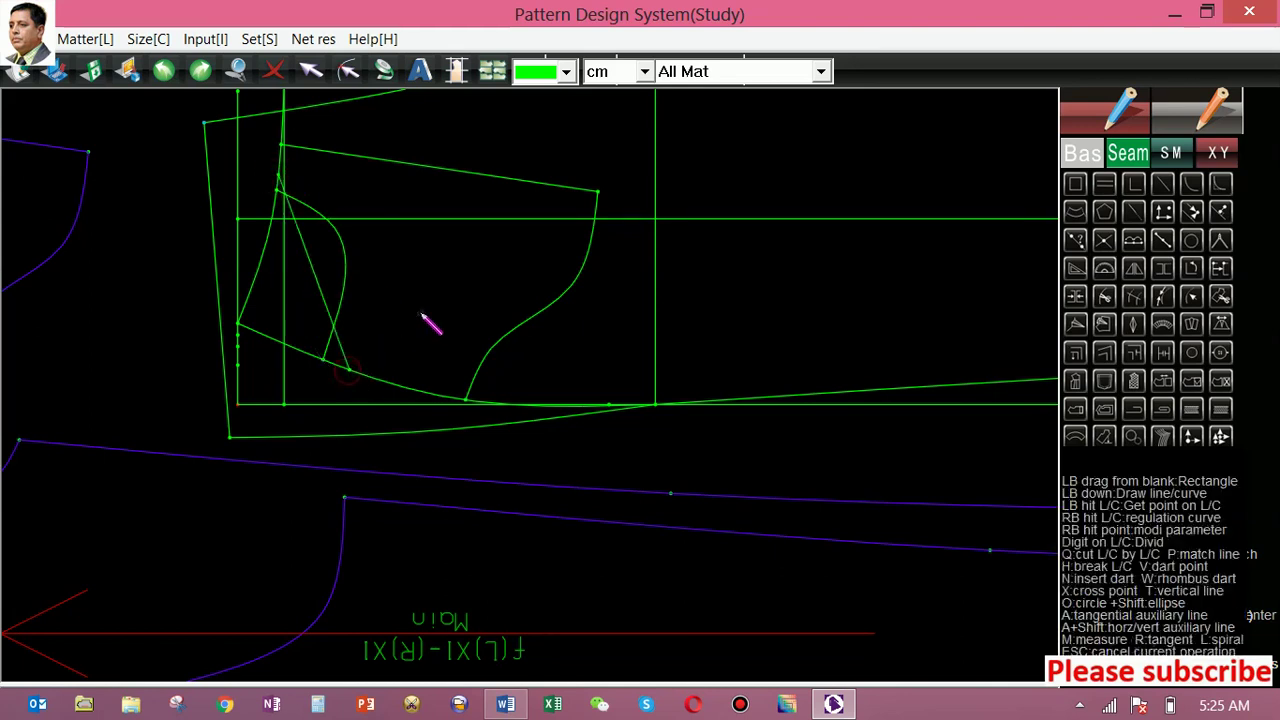
click(320, 292)
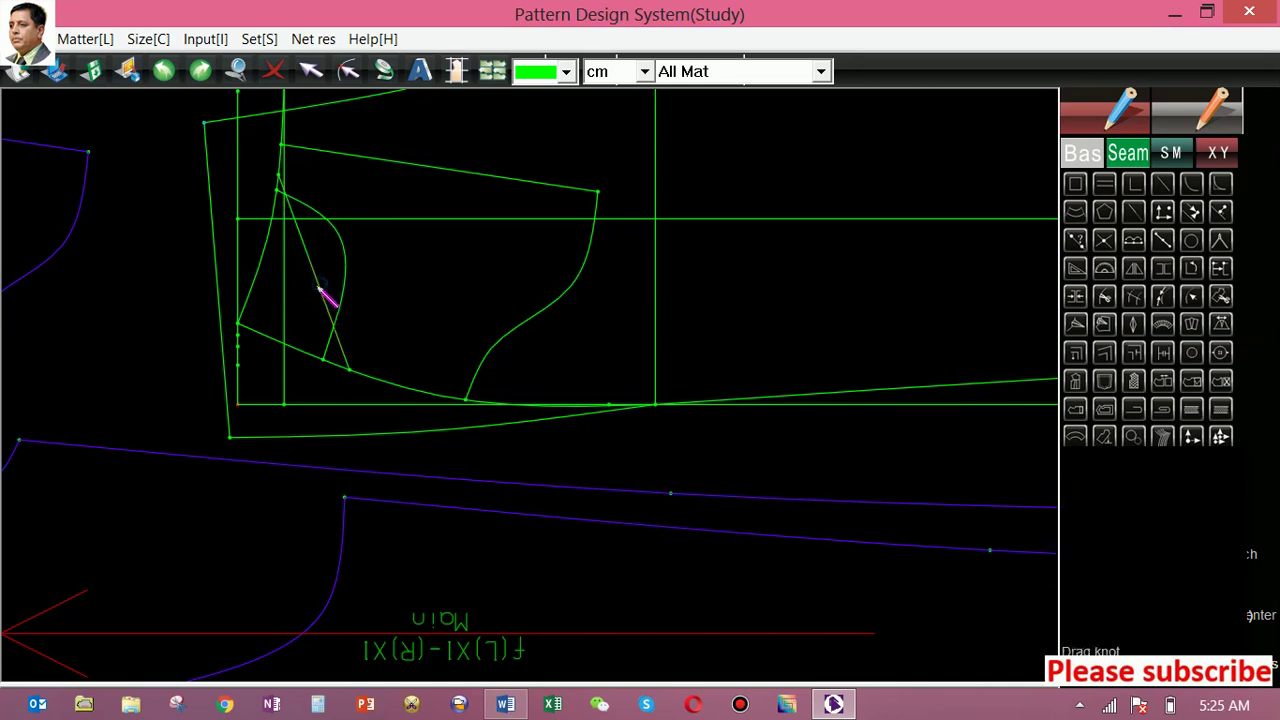
drag(322, 292, 388, 212)
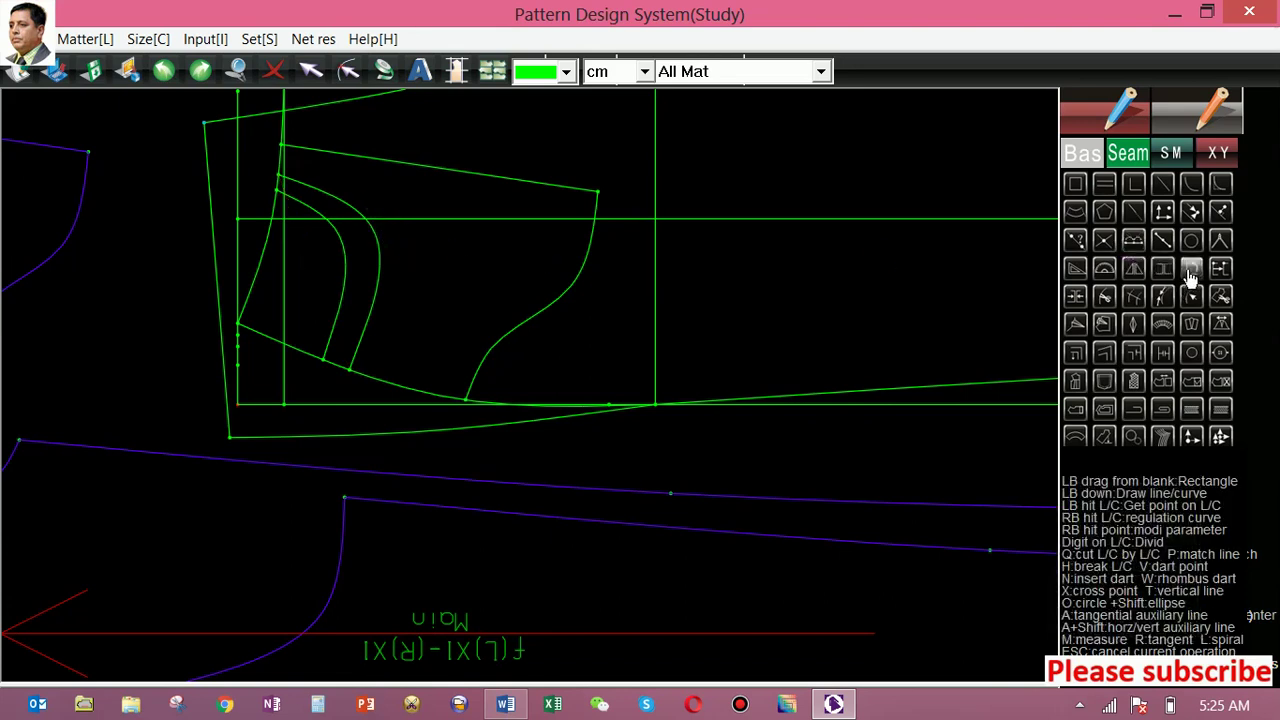
Step: Trace the facing's inner curve, left edge and lower curve, name it sf, and place it left of the draft
click(1218, 297)
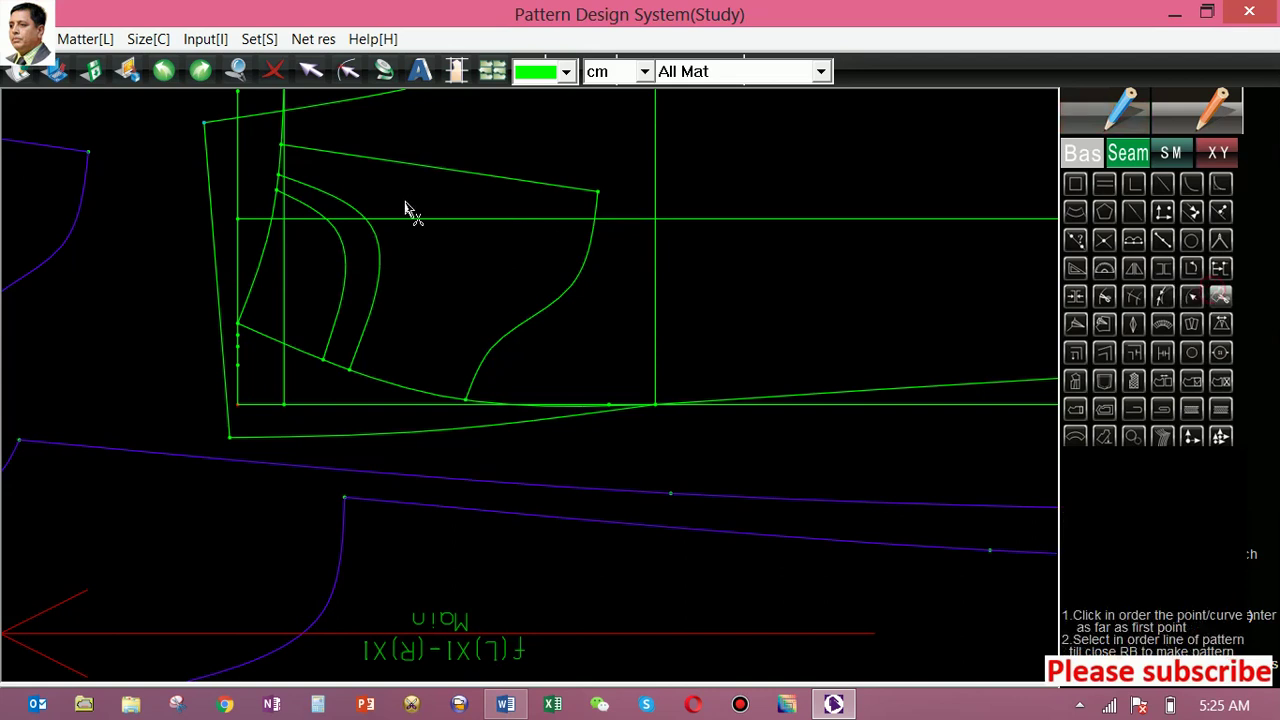
click(359, 214)
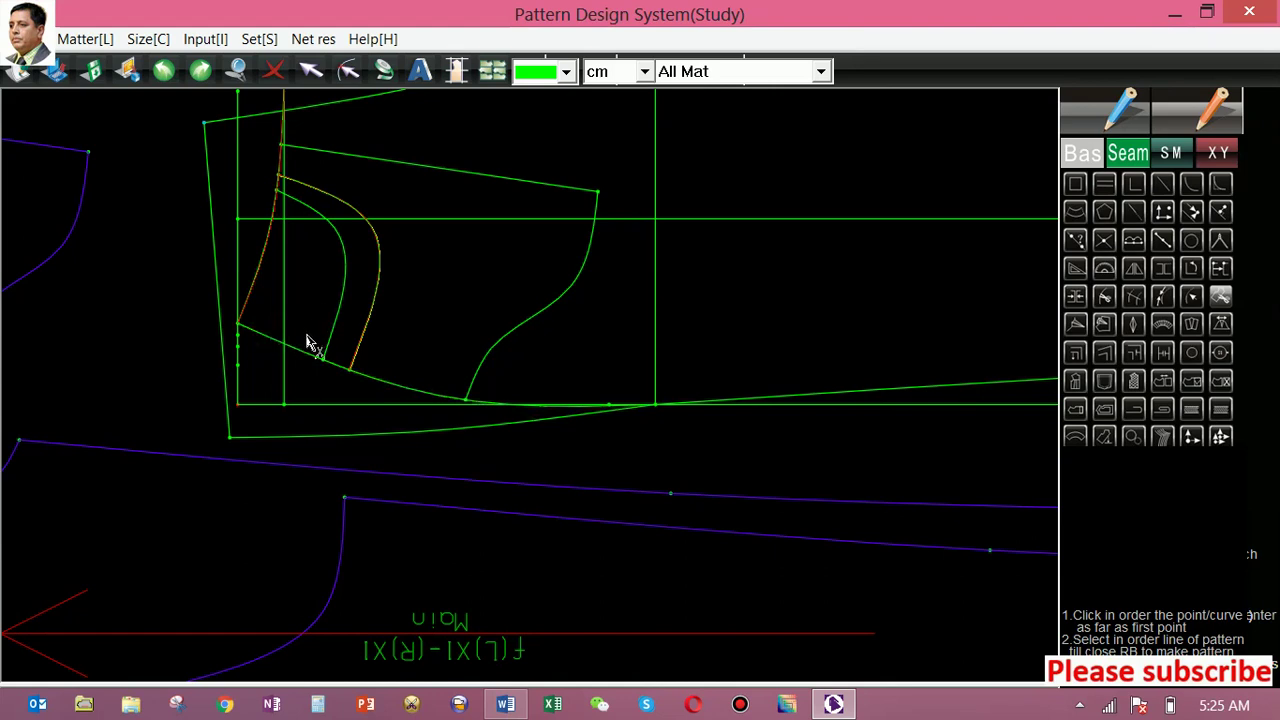
right_click(362, 284)
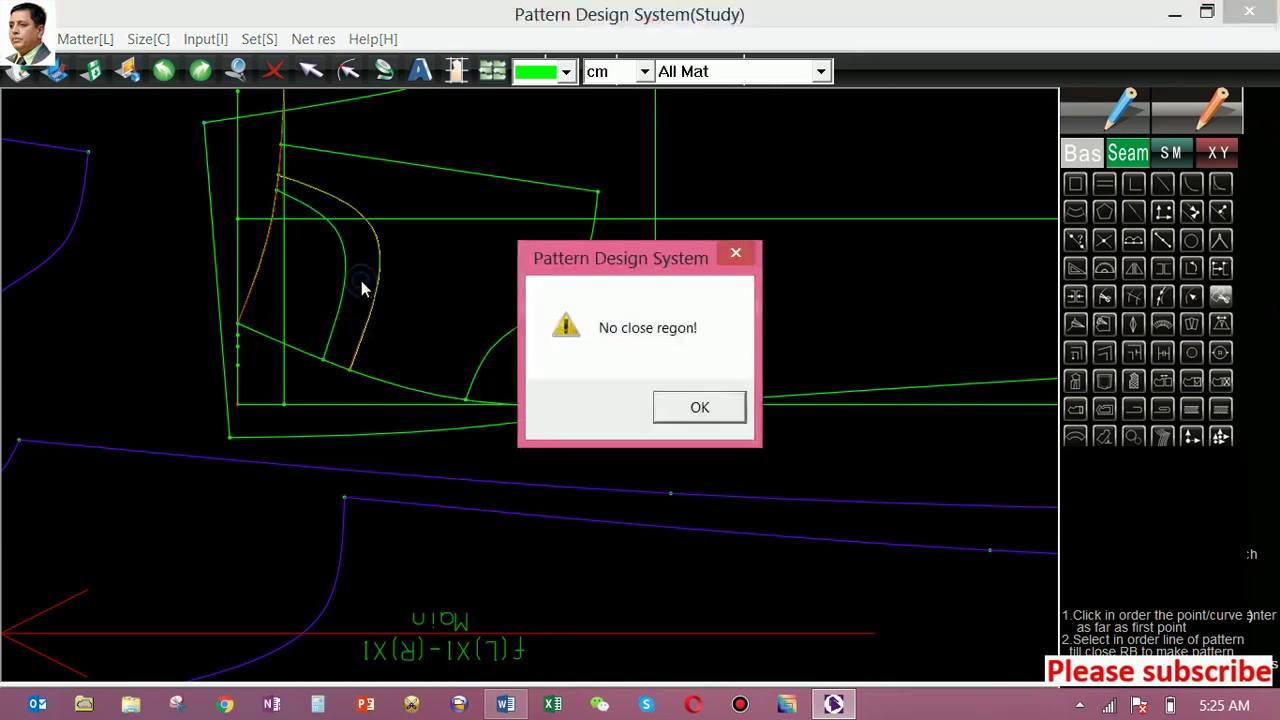
click(698, 422)
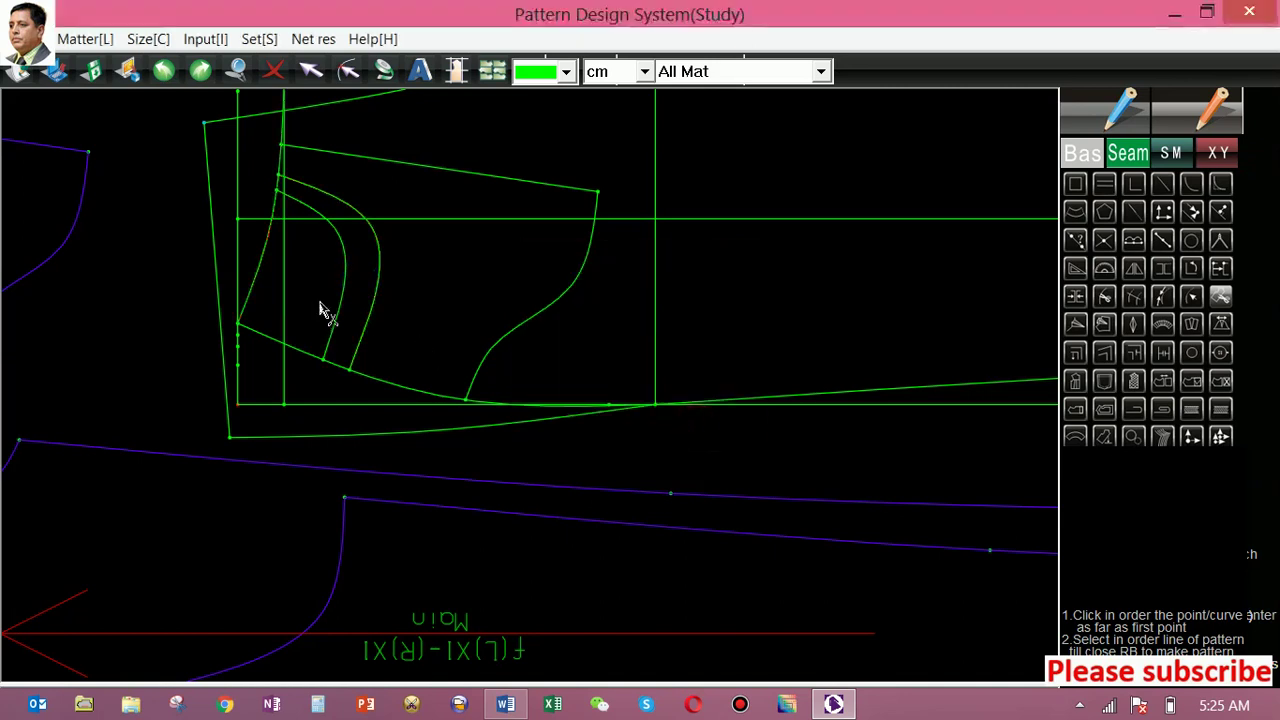
click(378, 240)
click(262, 257)
click(272, 340)
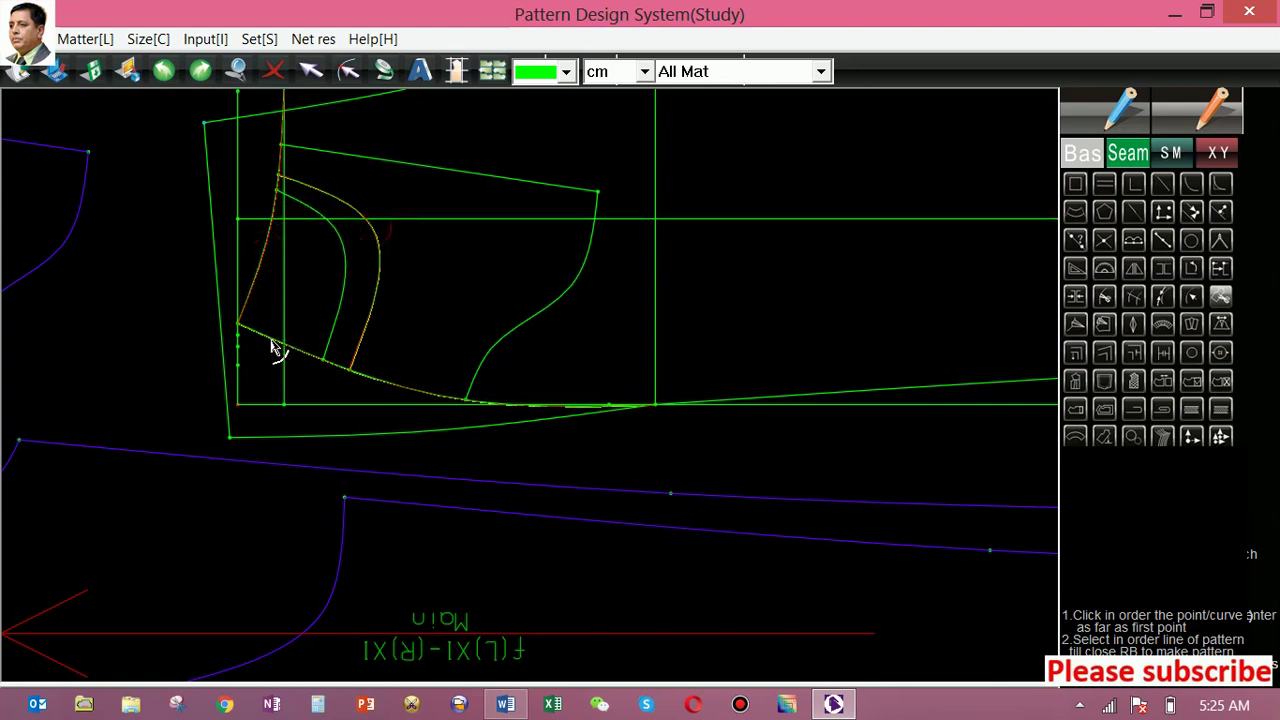
right_click(437, 312)
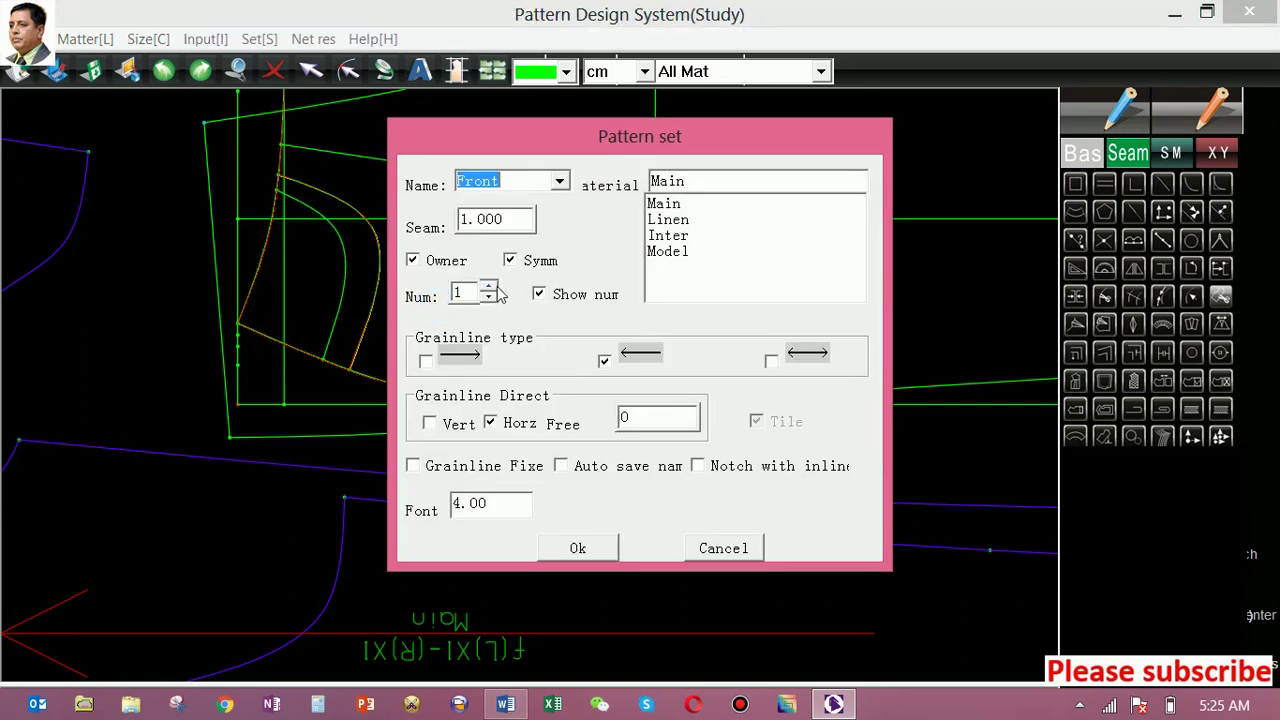
text(sf)
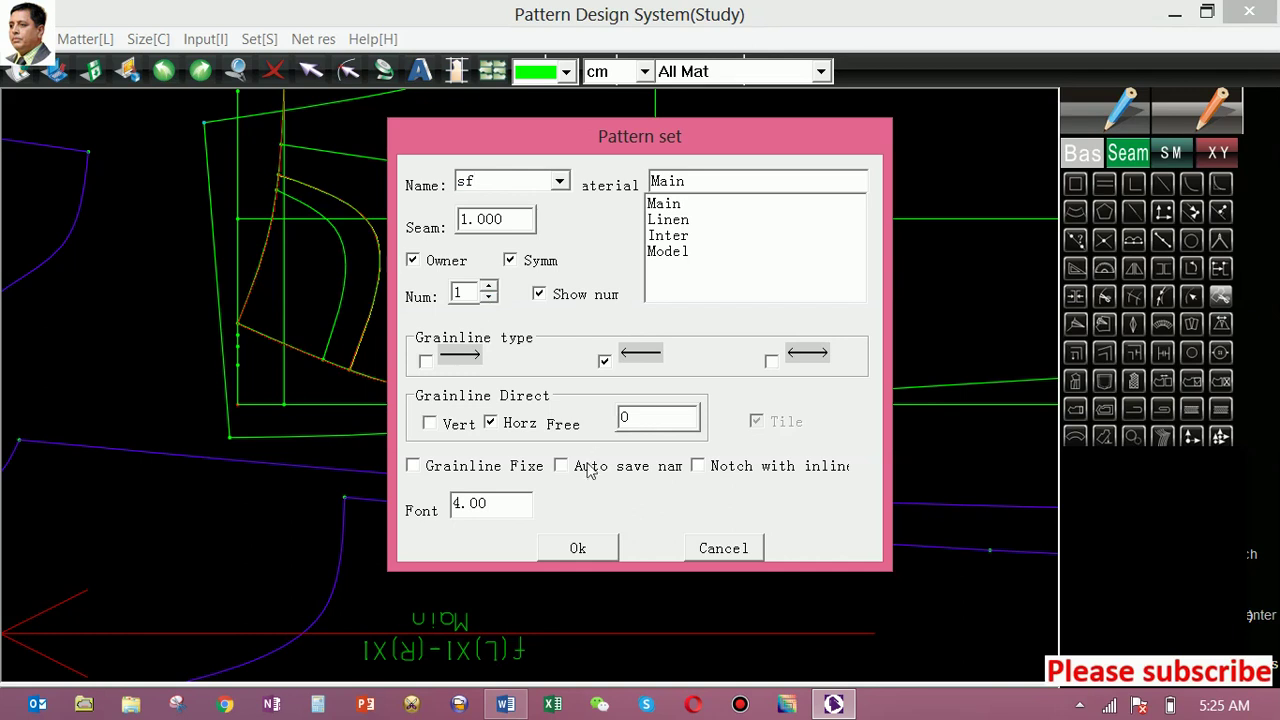
click(577, 546)
click(147, 290)
scroll(463, 366, down, 1)
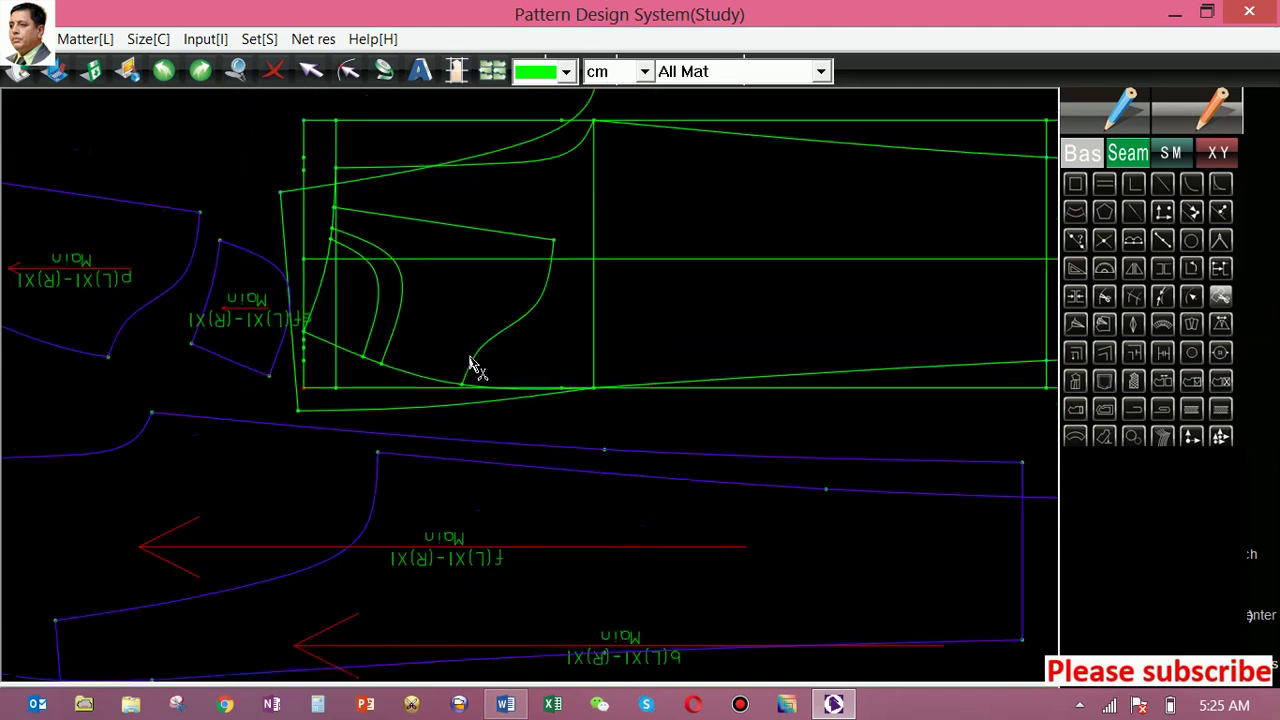
Step: Try outlining a piece from the horizontal and vertical lines, dismissing the no-closed-region warning
scroll(476, 368, down, 1)
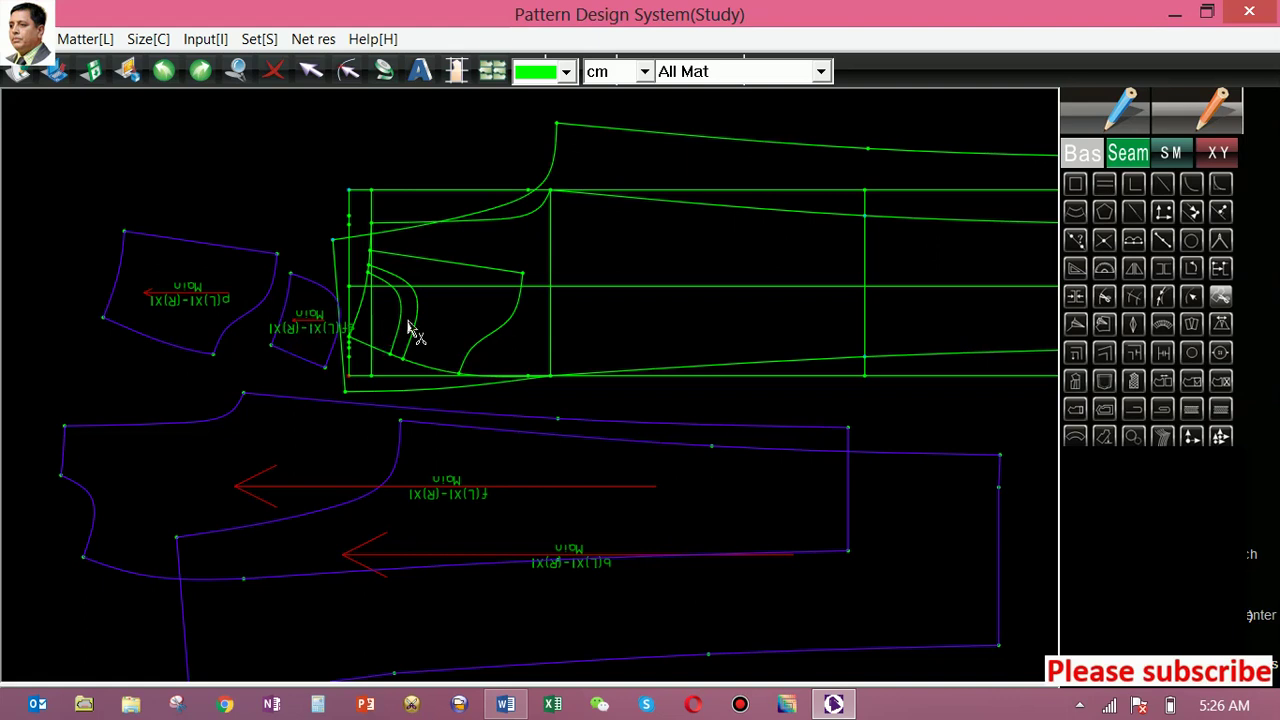
scroll(413, 333, down, 1)
scroll(405, 365, down, 1)
scroll(400, 372, up, 1)
scroll(409, 366, up, 1)
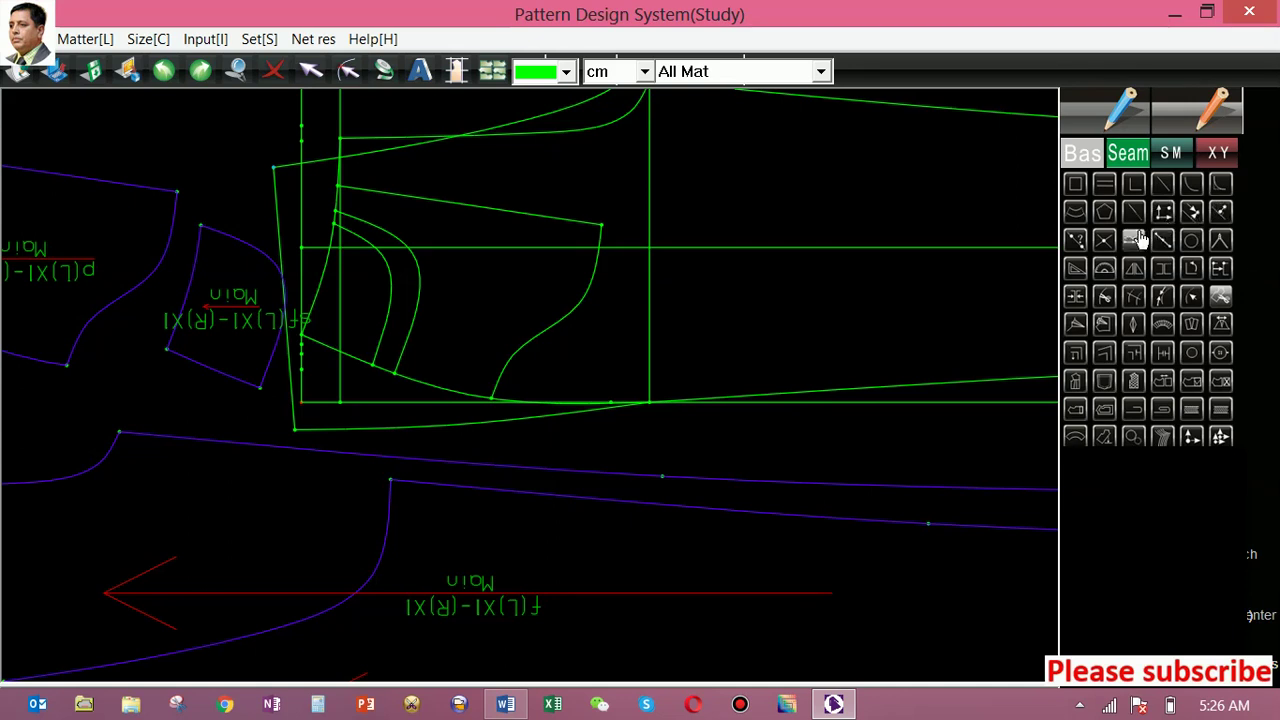
drag(491, 182, 498, 298)
click(340, 214)
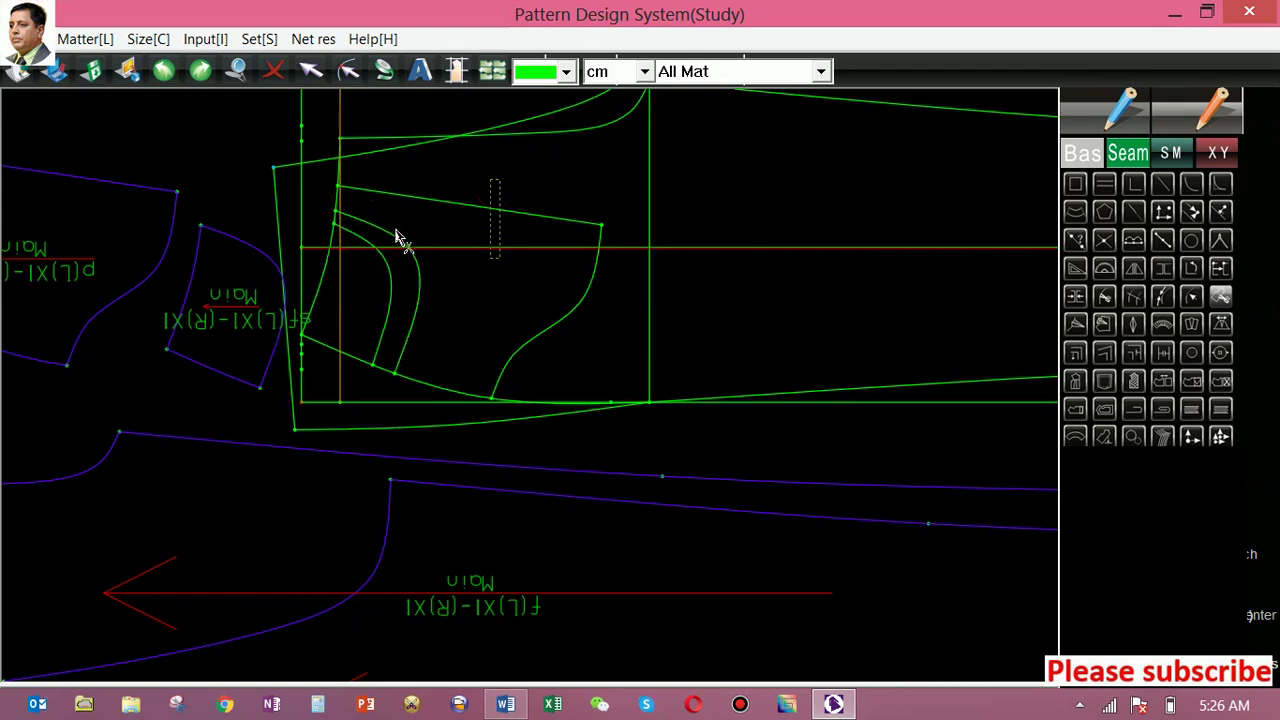
right_click(497, 277)
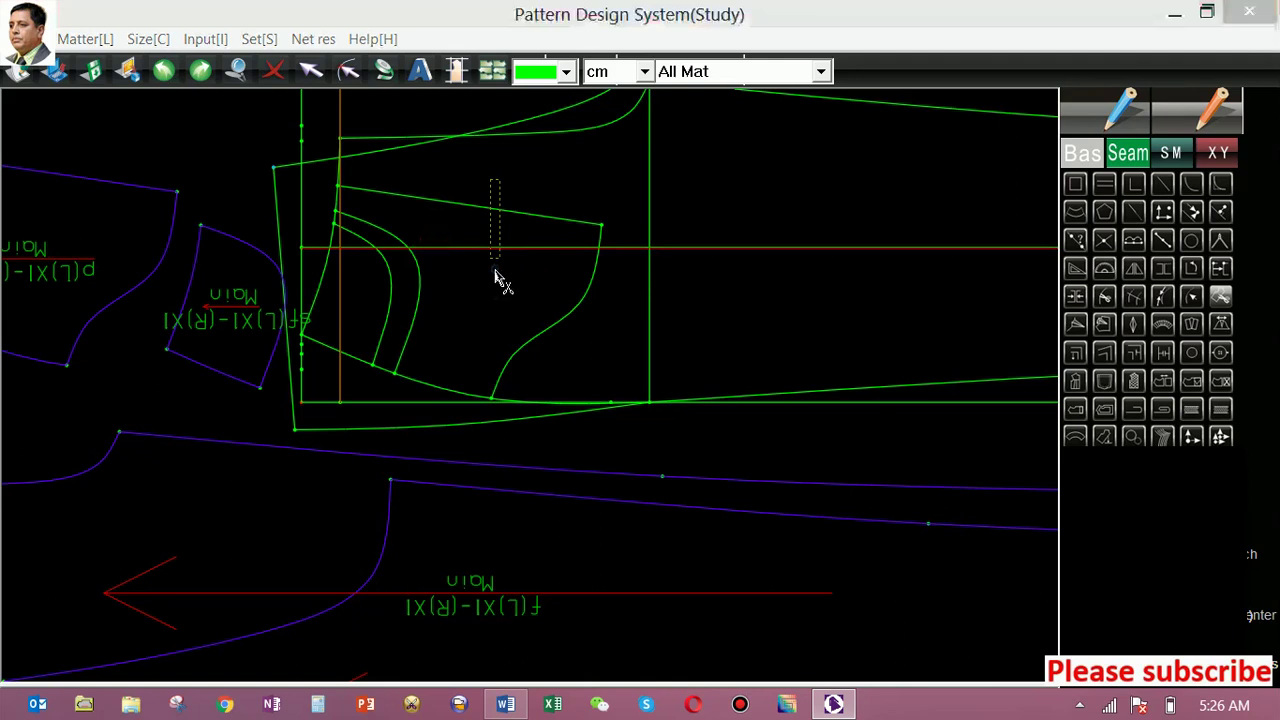
click(710, 415)
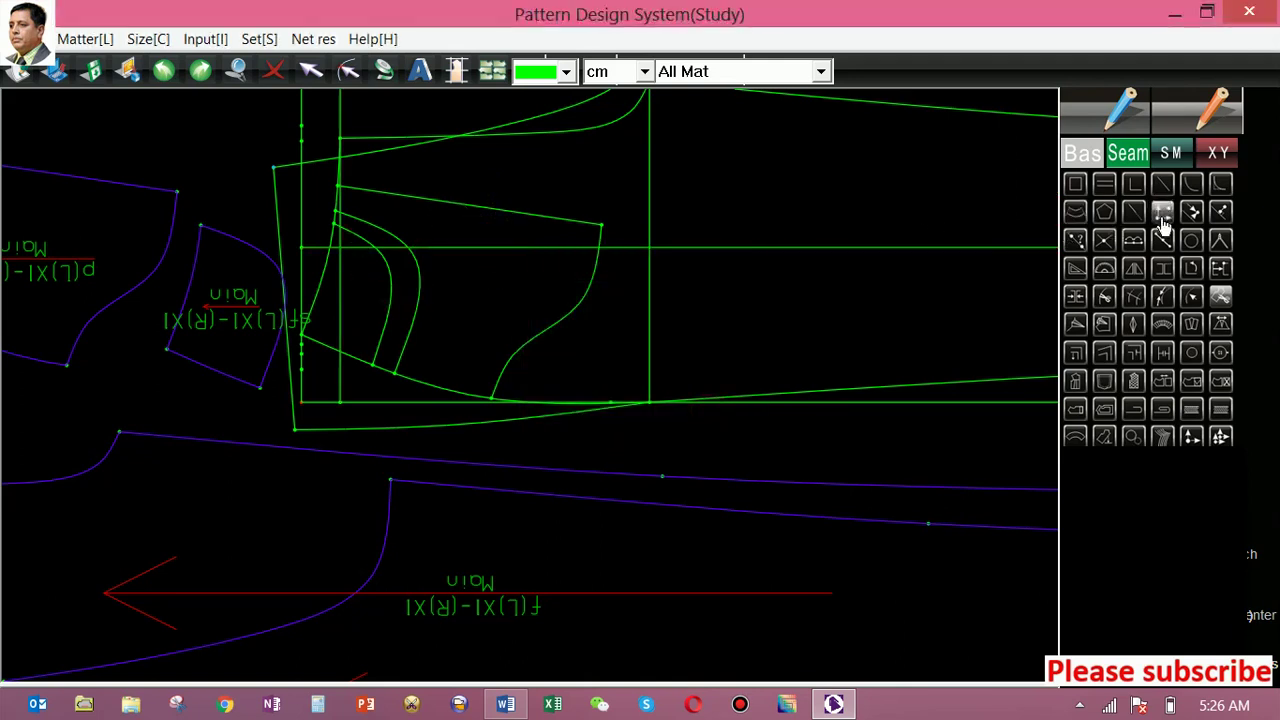
Step: Mark a point 5 along the front edge and compass-draw the 3.5 fly curve to the crotch line
click(1120, 112)
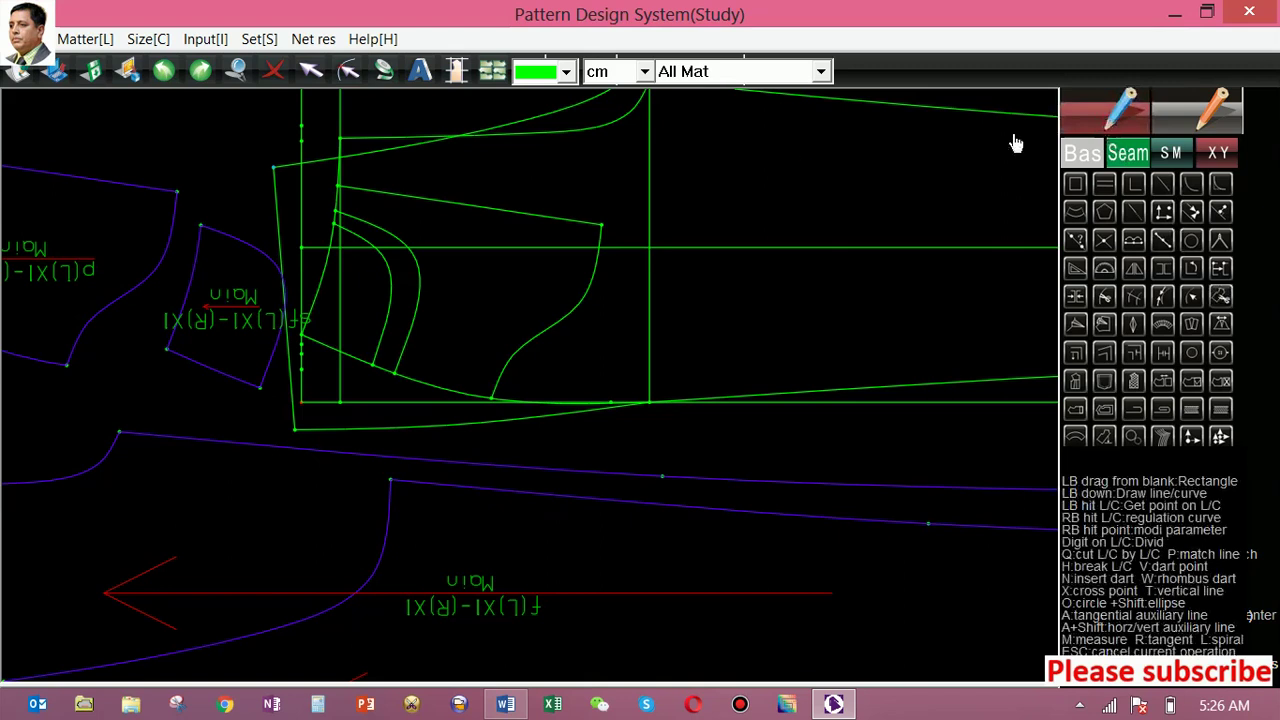
click(332, 163)
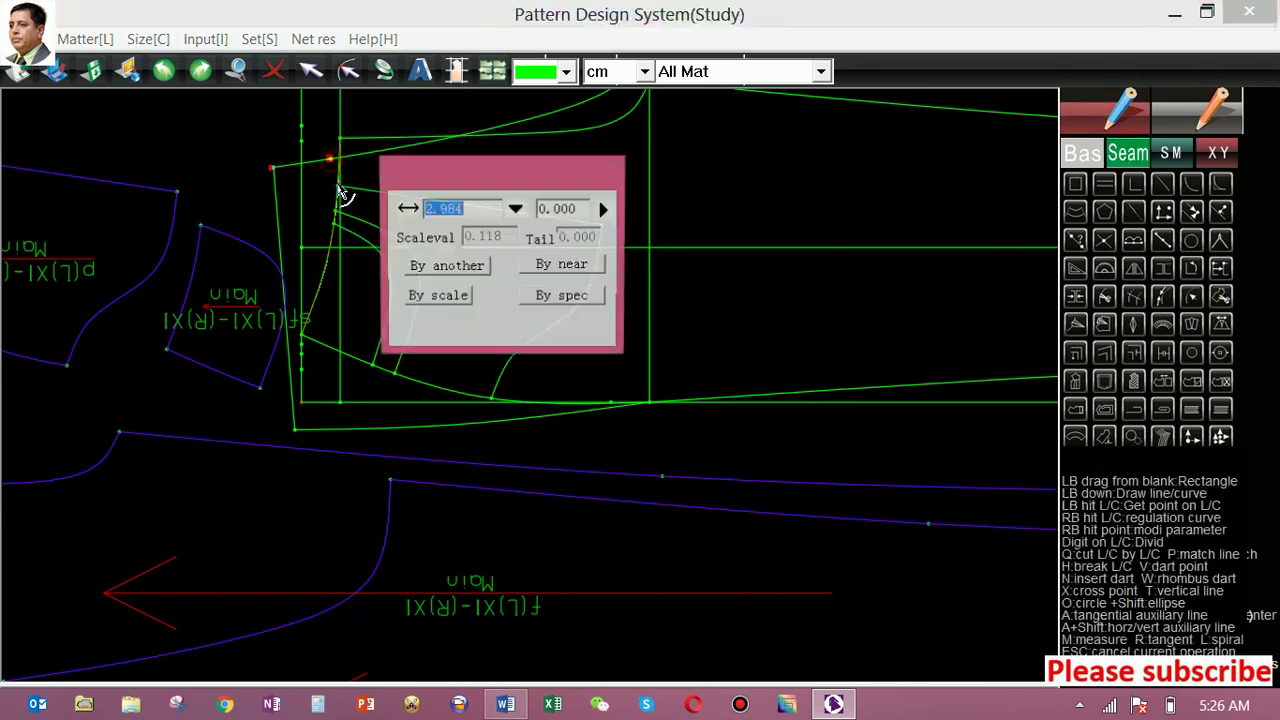
text(5)
key(Return)
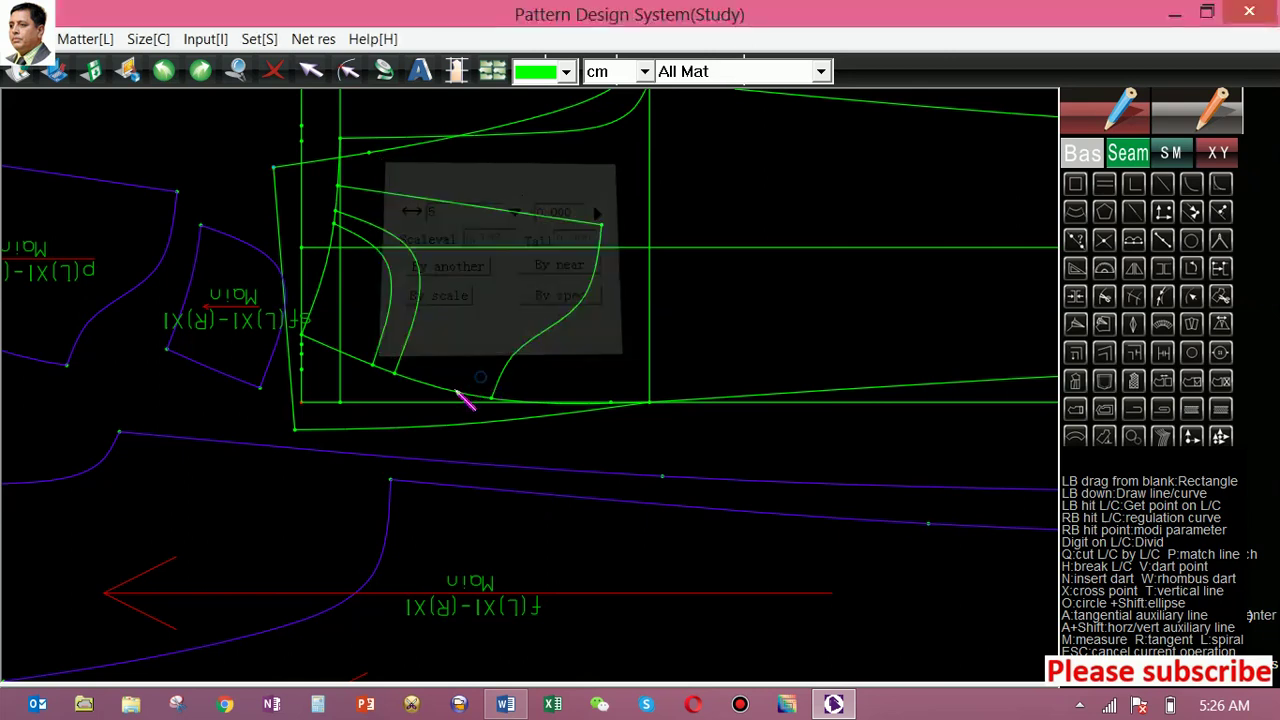
key(c)
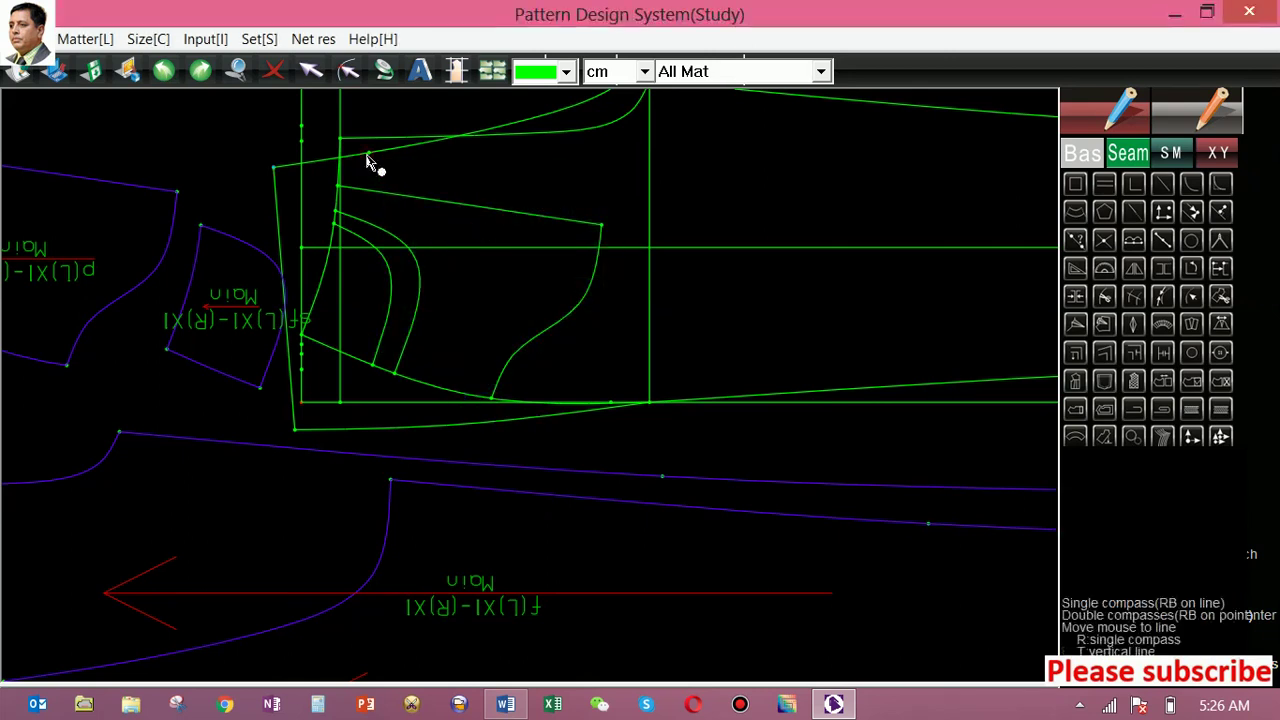
click(360, 437)
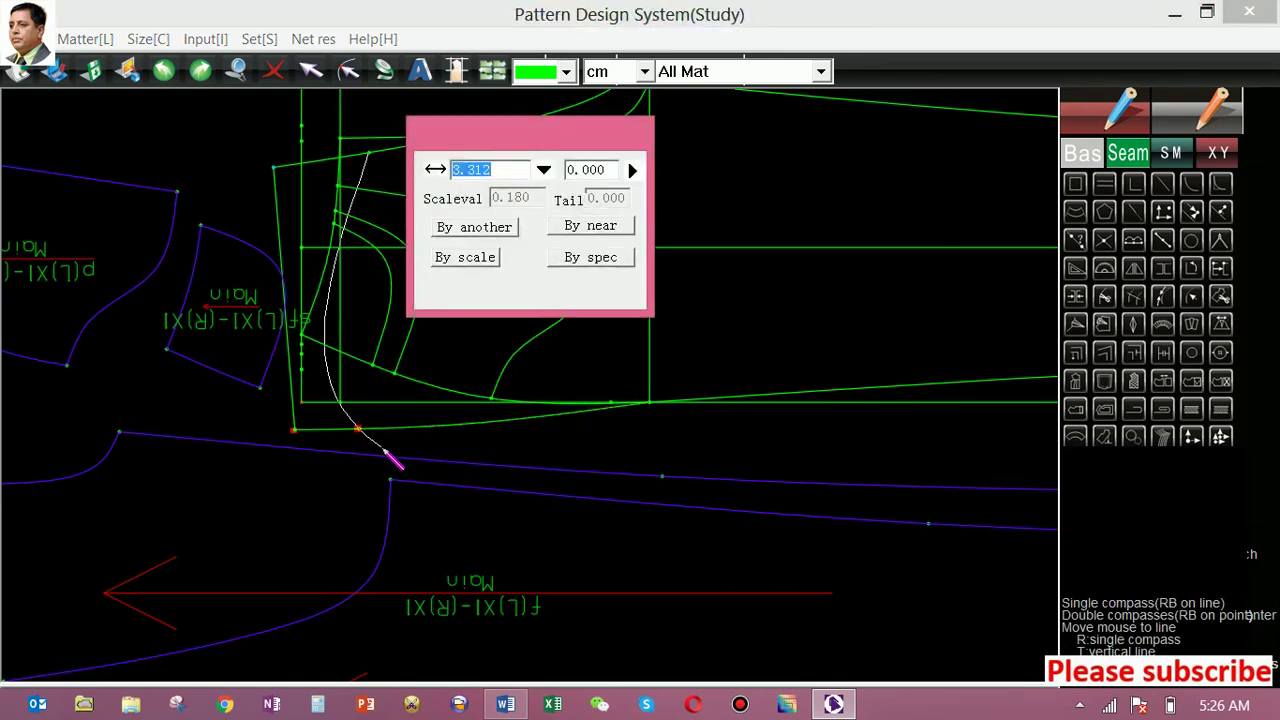
text(3.5)
key(Return)
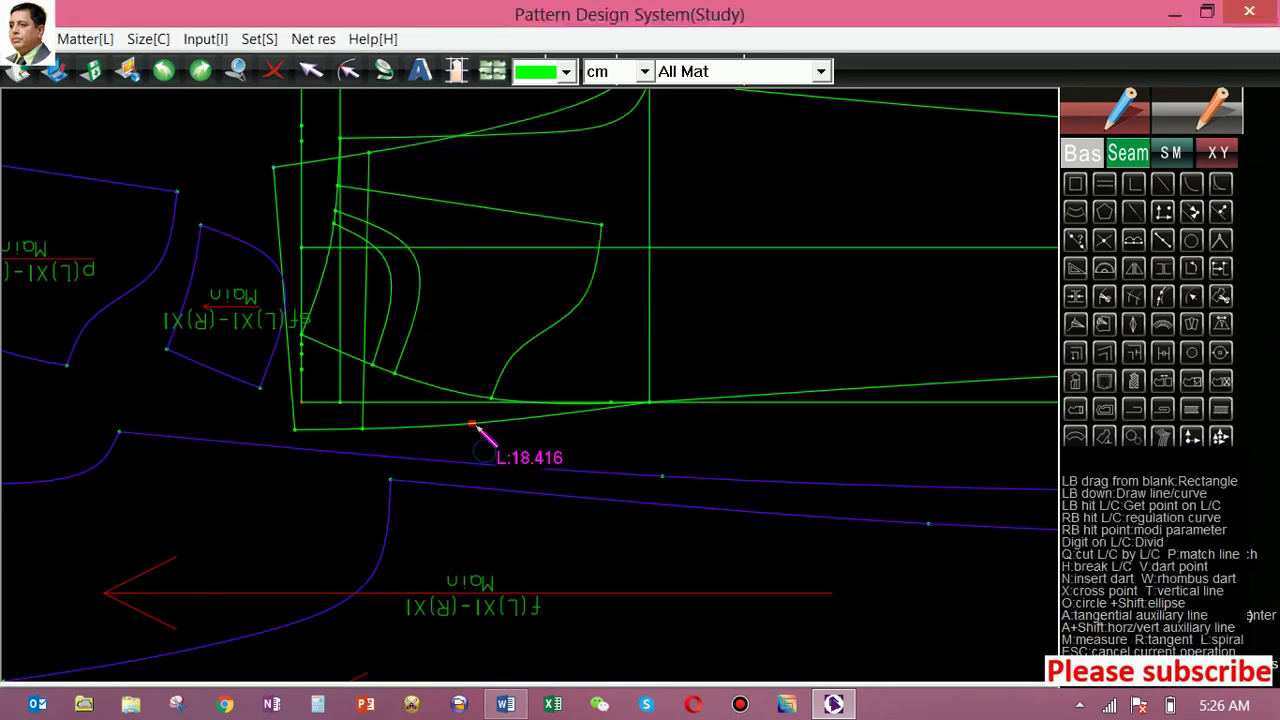
scroll(567, 295, down, 1)
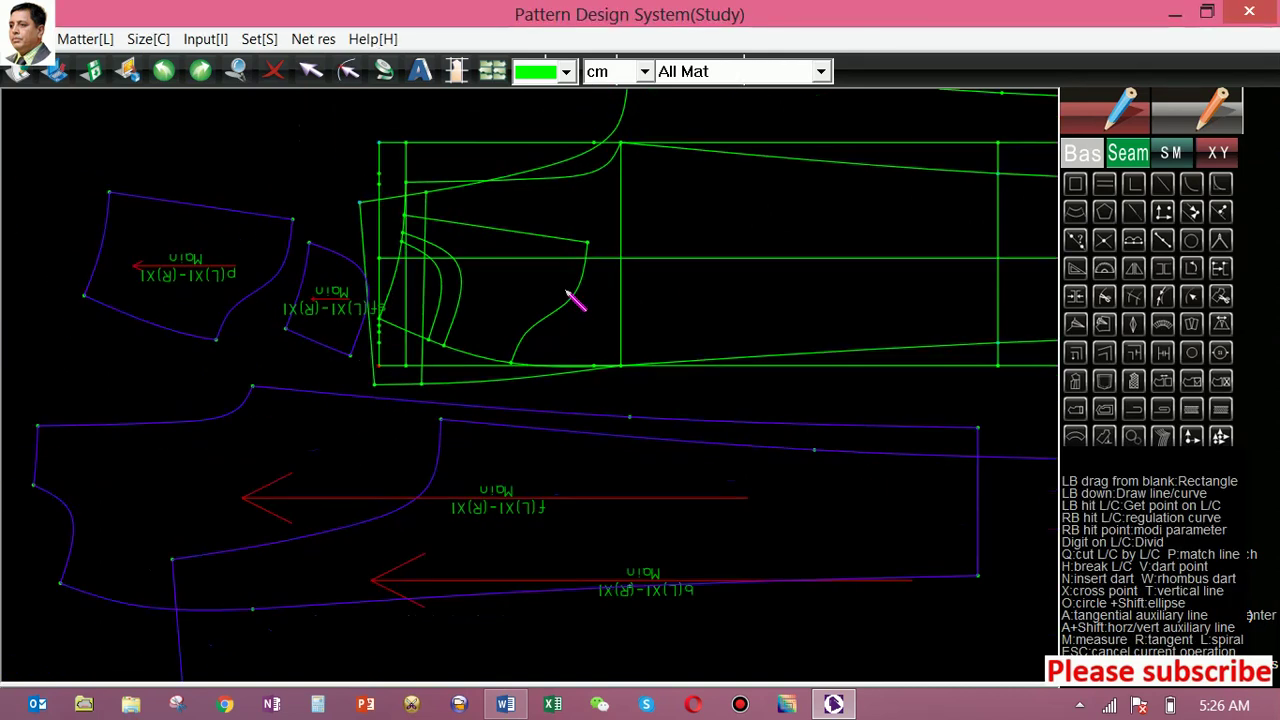
Step: Trace the fly piece outline: fly line, upper curve, side and bottom edges
click(1221, 297)
click(425, 218)
click(418, 194)
click(370, 248)
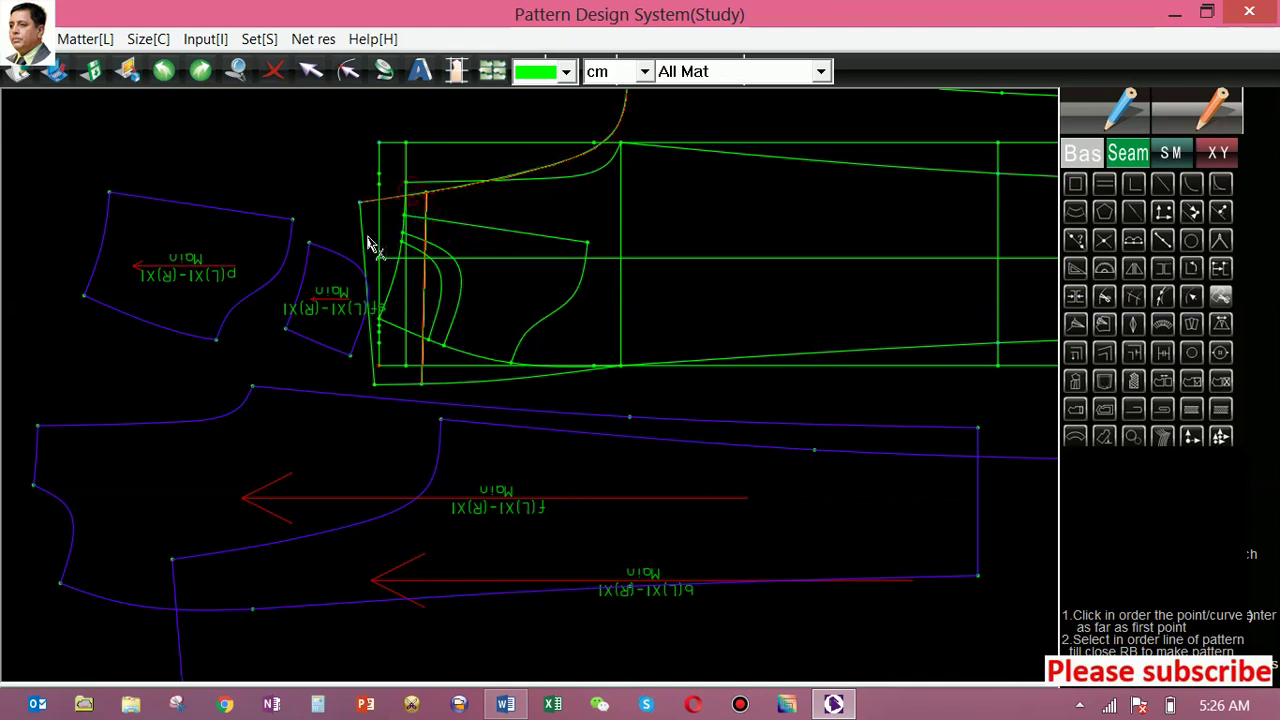
click(418, 386)
right_click(398, 355)
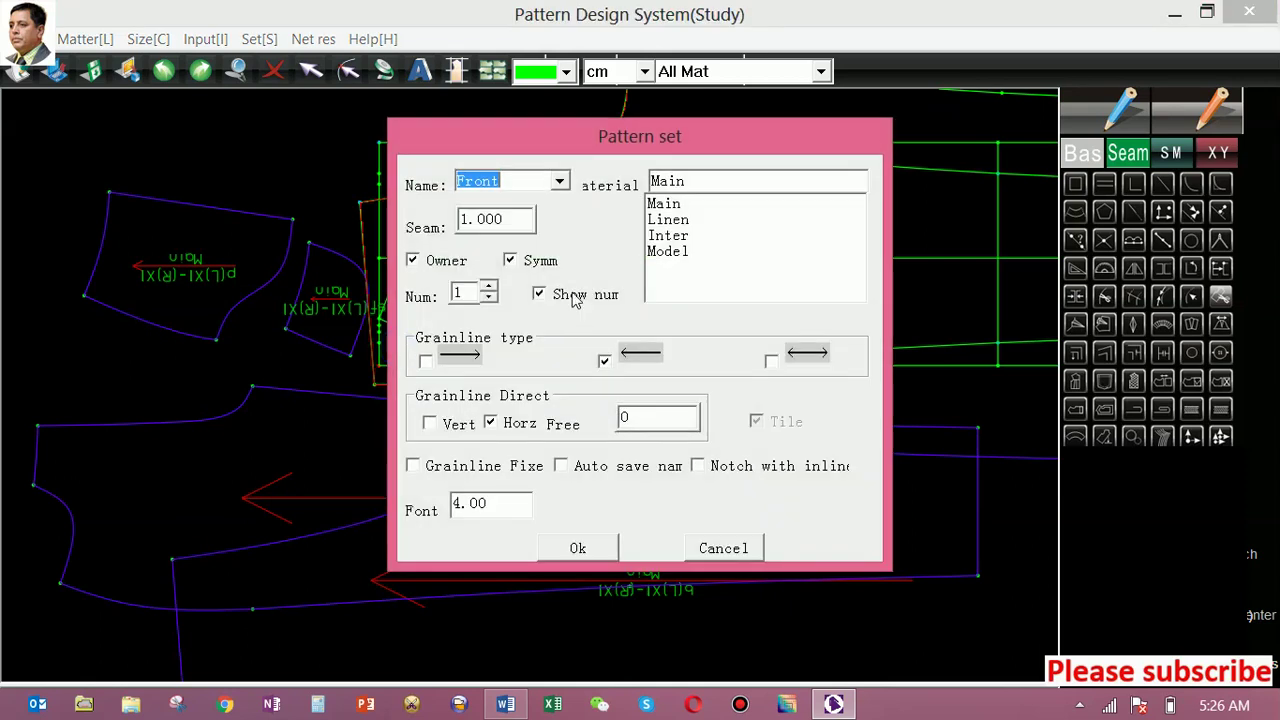
Step: Name the new piece 'y b' and place it at the canvas top-left
text(y b)
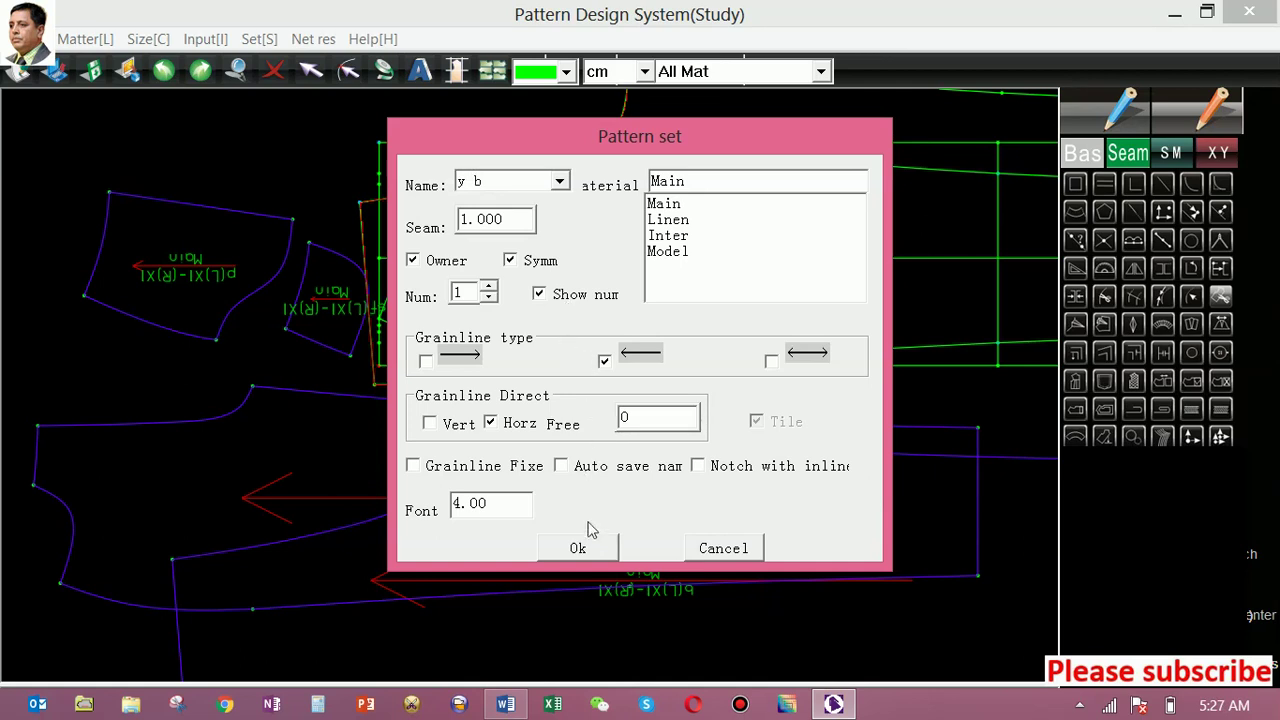
click(589, 553)
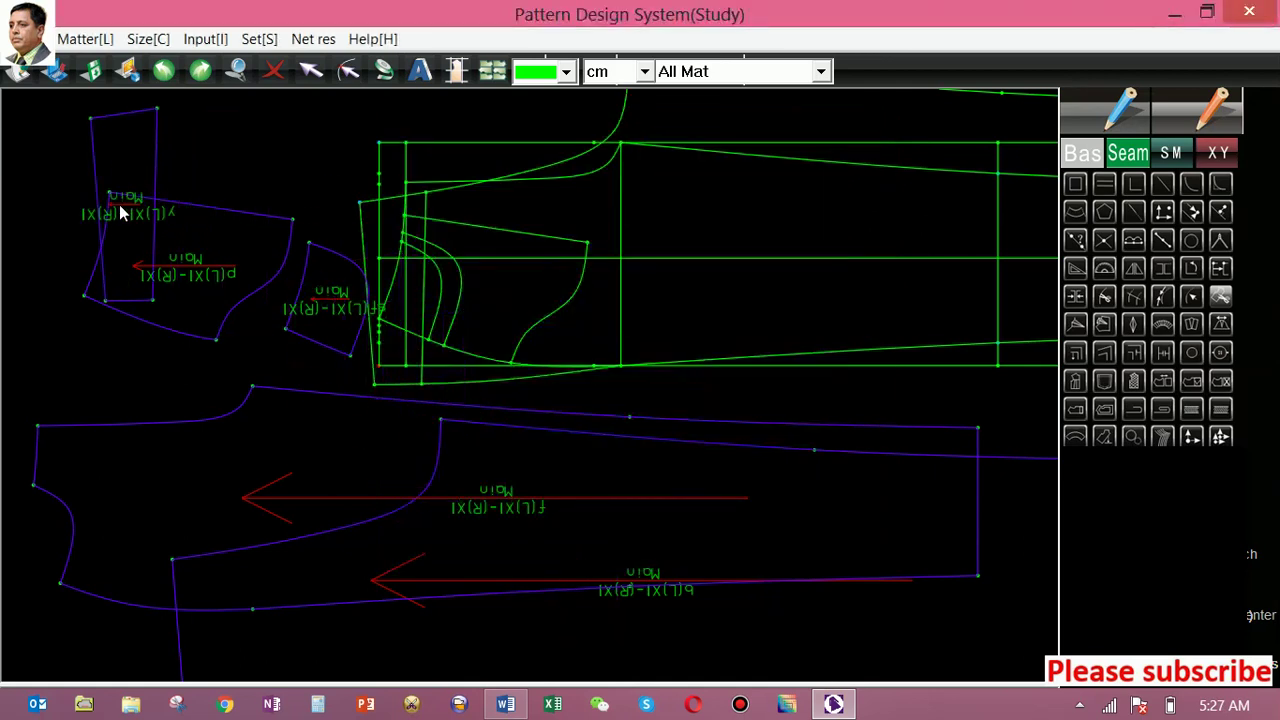
click(52, 221)
scroll(680, 308, down, 2)
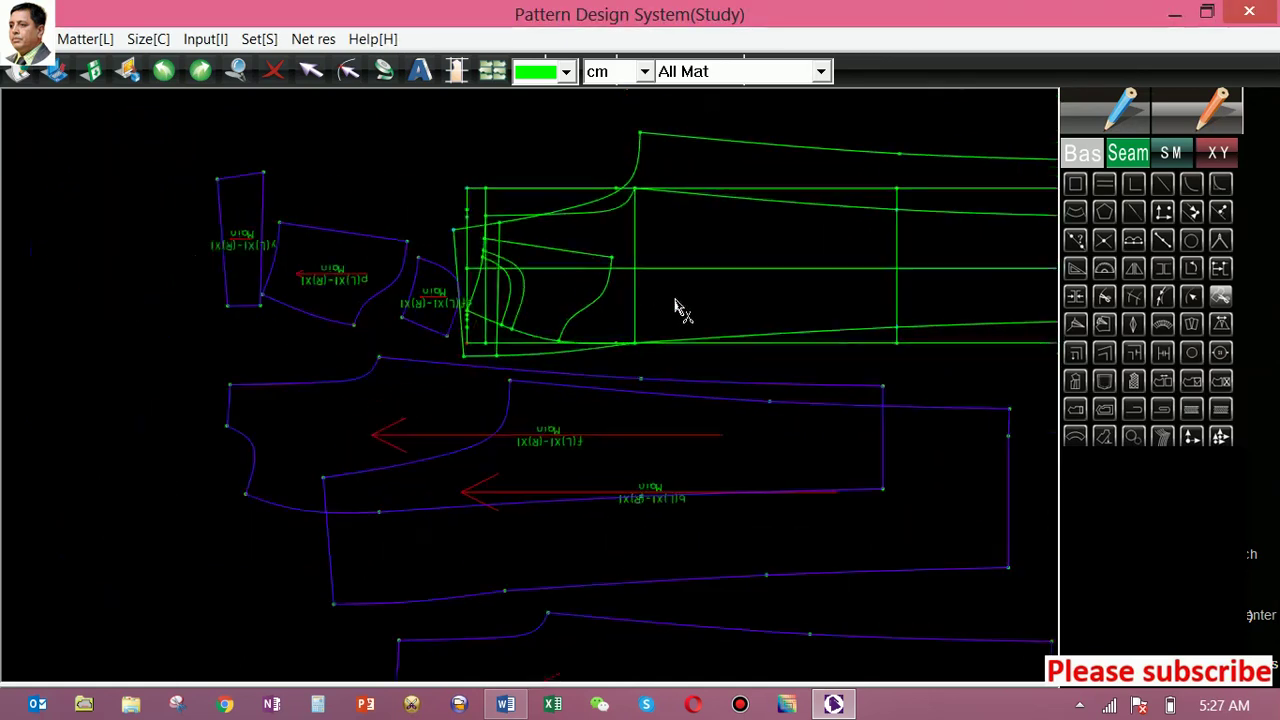
click(707, 150)
scroll(1097, 226, up, 2)
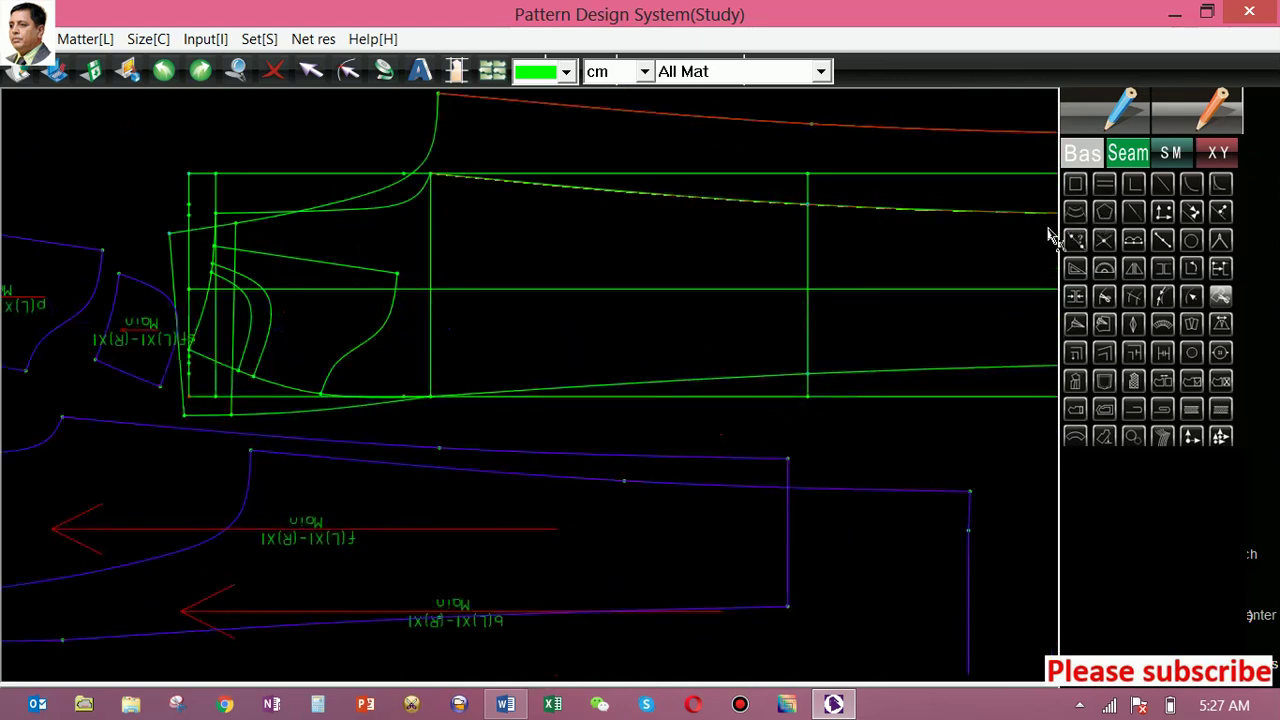
scroll(1050, 237, down, 2)
scroll(1050, 237, down, 1)
scroll(1050, 237, down, 1)
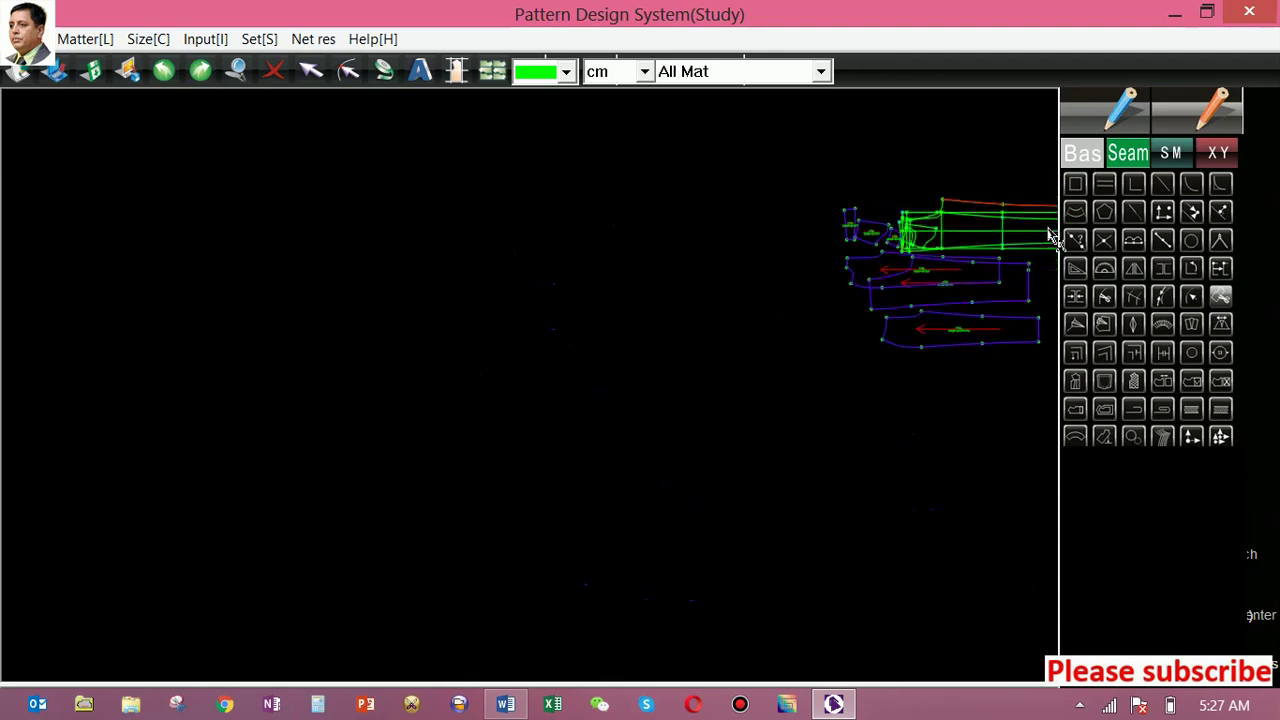
scroll(1055, 238, up, 2)
scroll(1058, 242, up, 1)
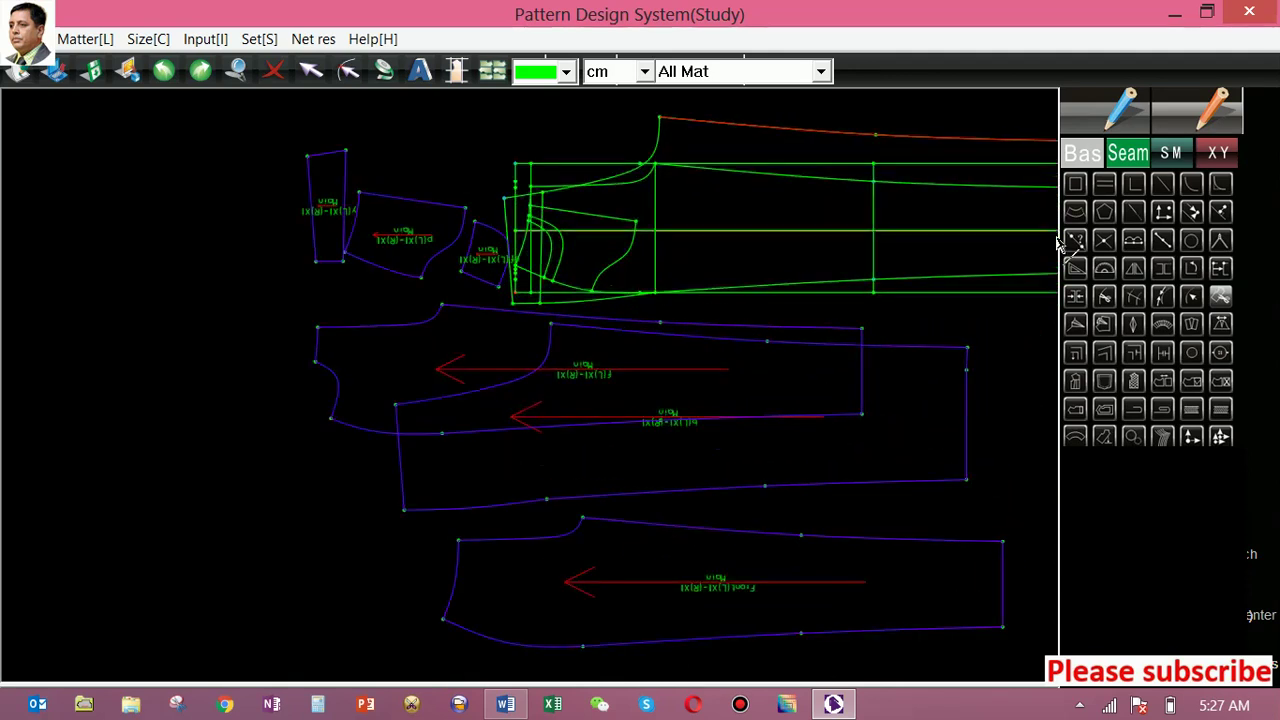
scroll(1058, 242, up, 2)
scroll(1060, 242, up, 1)
scroll(1063, 241, up, 1)
scroll(1065, 238, down, 1)
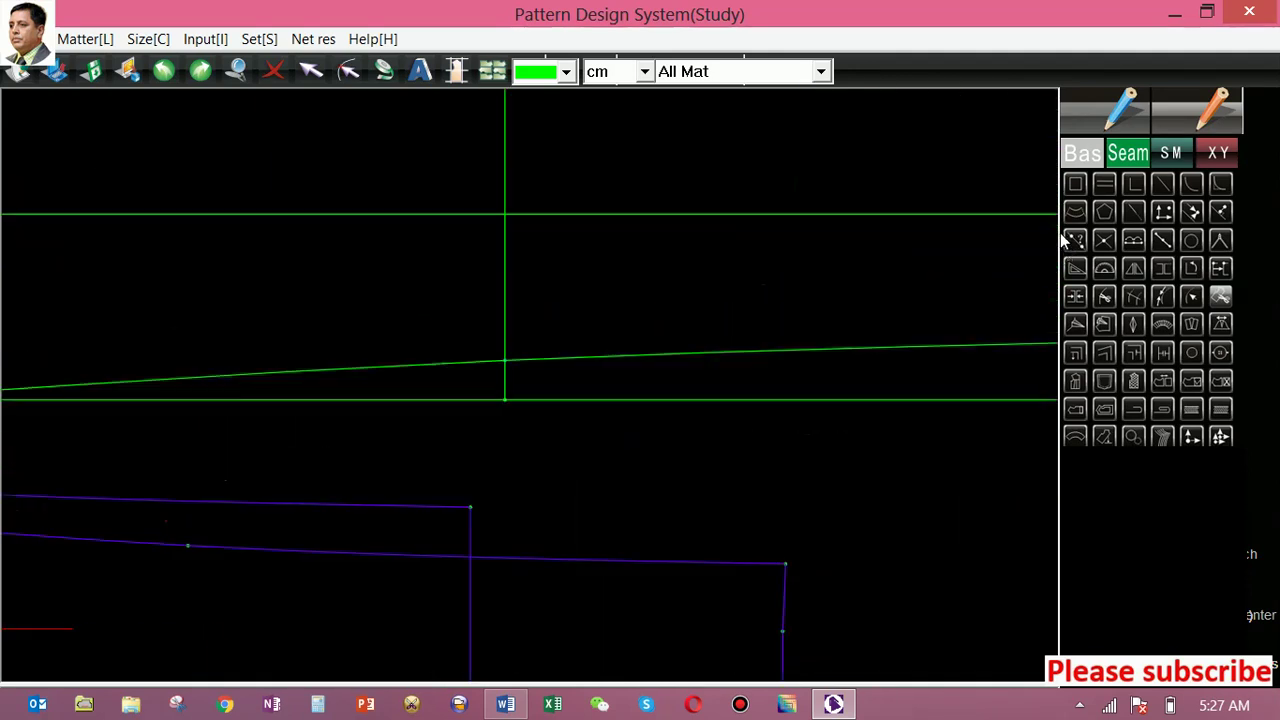
scroll(1065, 238, down, 1)
scroll(1065, 238, down, 1)
scroll(1065, 238, down, 1)
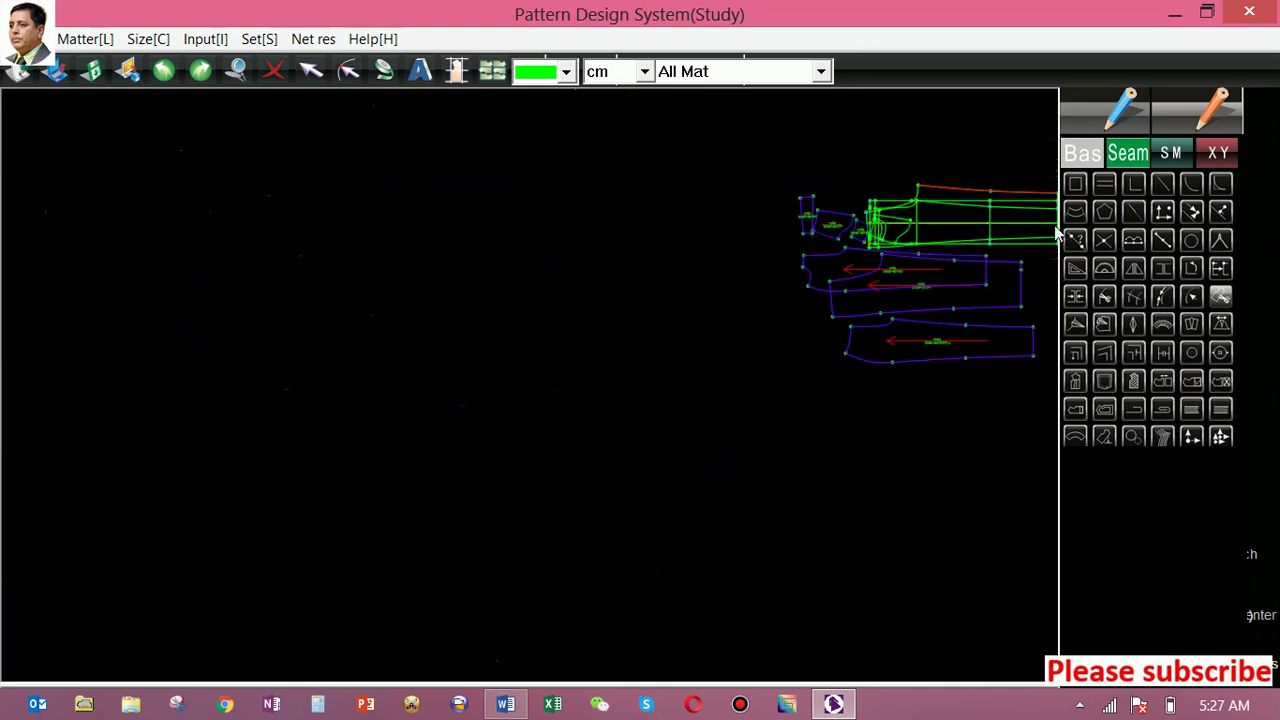
scroll(1038, 224, up, 1)
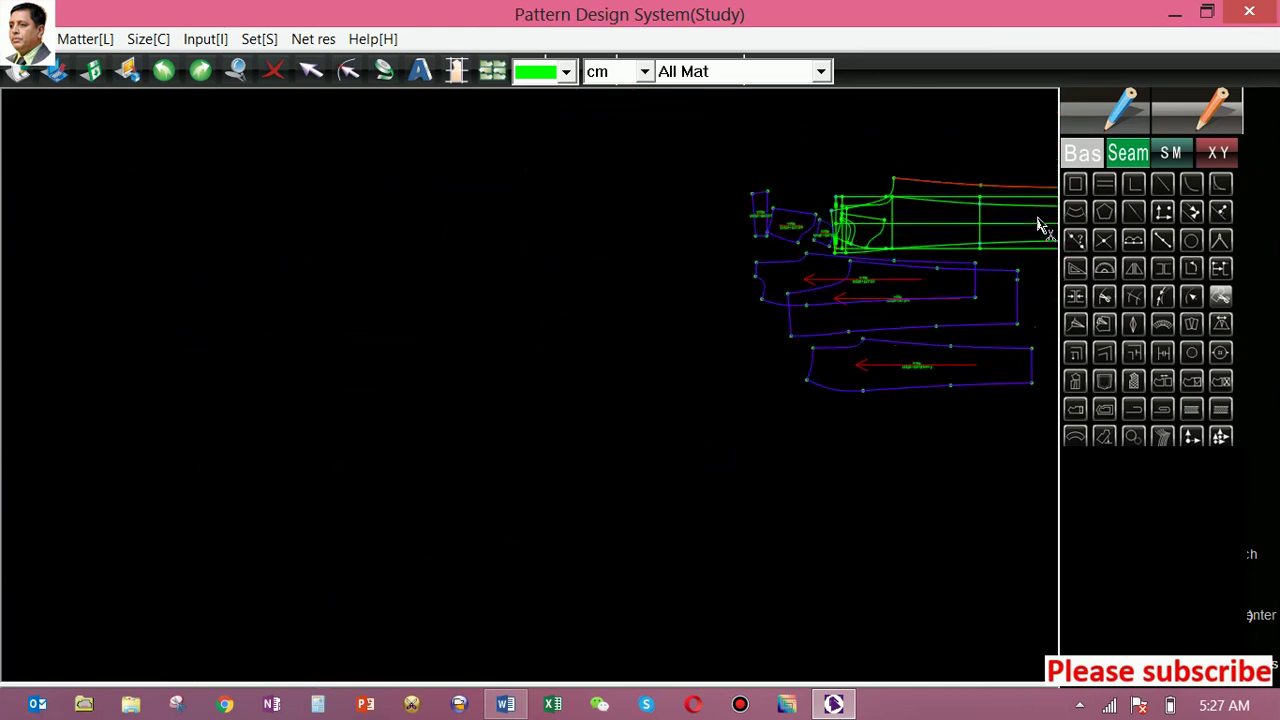
scroll(1045, 224, up, 1)
scroll(1050, 226, up, 1)
scroll(1050, 226, down, 2)
scroll(1052, 226, down, 2)
scroll(1052, 226, up, 1)
scroll(1052, 224, up, 2)
scroll(1055, 222, up, 2)
scroll(1057, 218, up, 2)
scroll(1057, 218, up, 2)
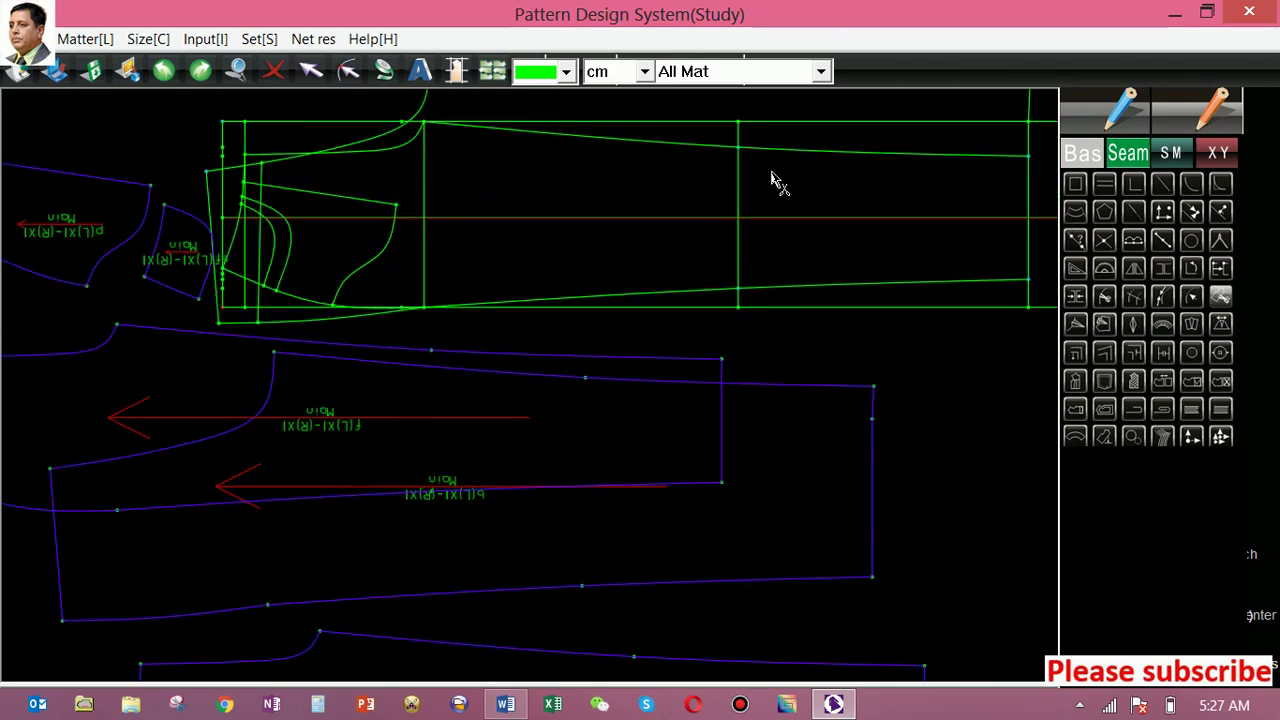
scroll(771, 180, down, 1)
scroll(775, 177, down, 1)
Step: Trace the panel outline: long upper line, crotch curve, long lower line and right end line
click(590, 143)
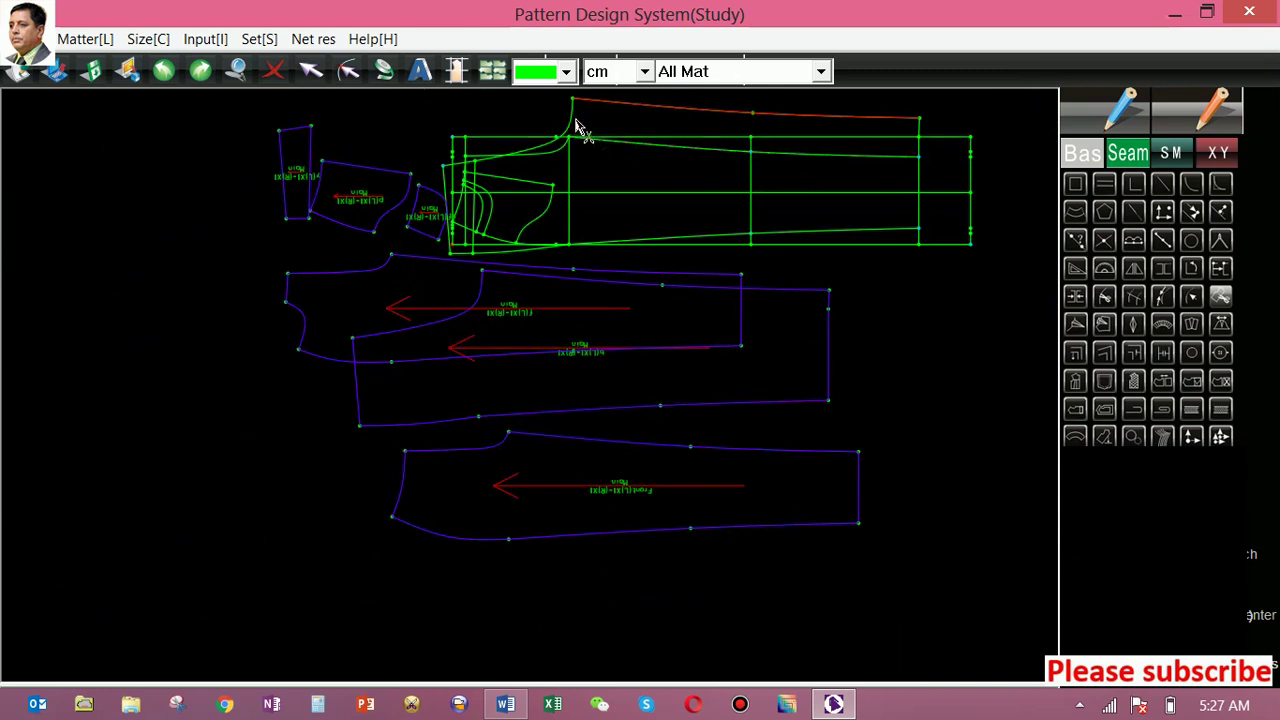
click(467, 226)
scroll(468, 222, up, 1)
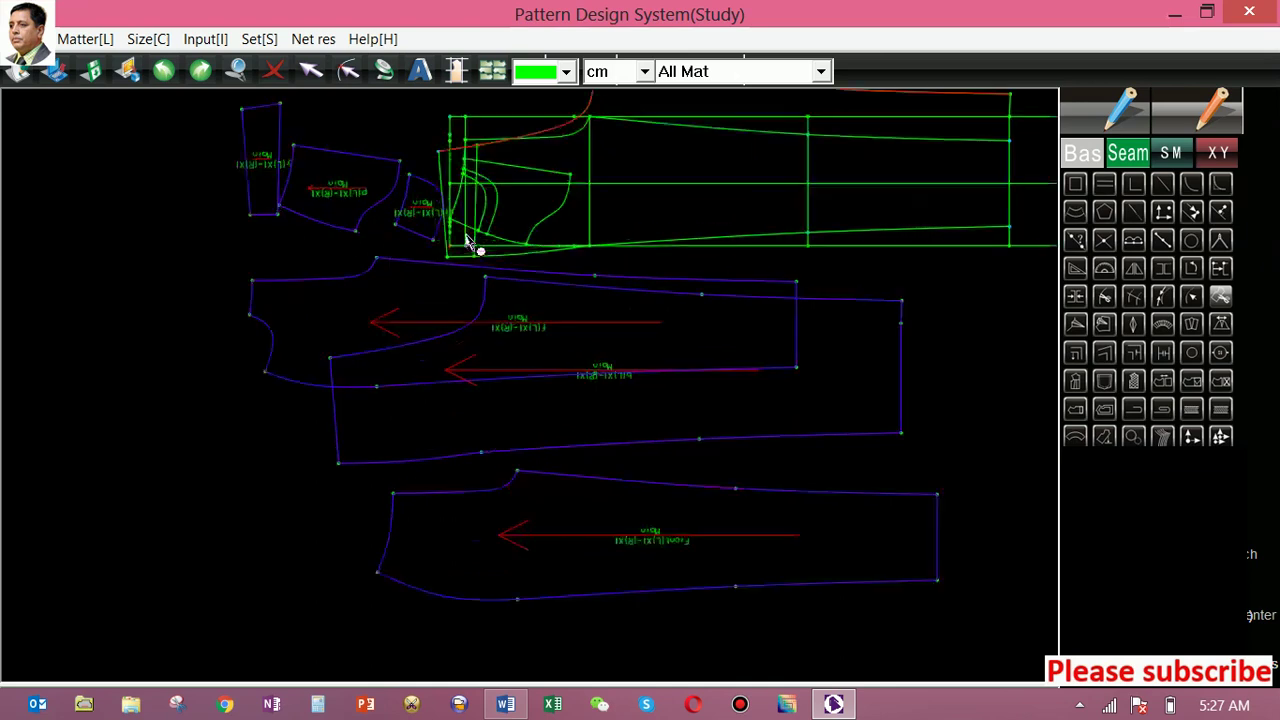
scroll(468, 222, up, 1)
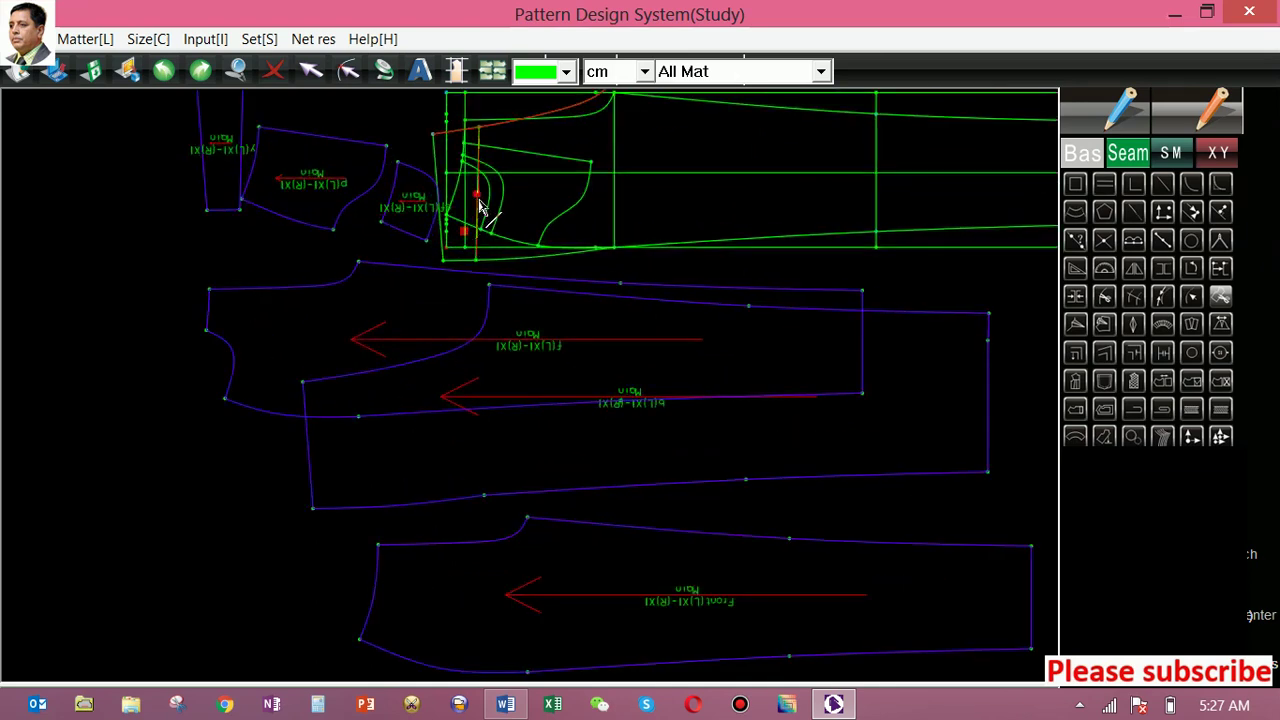
click(742, 248)
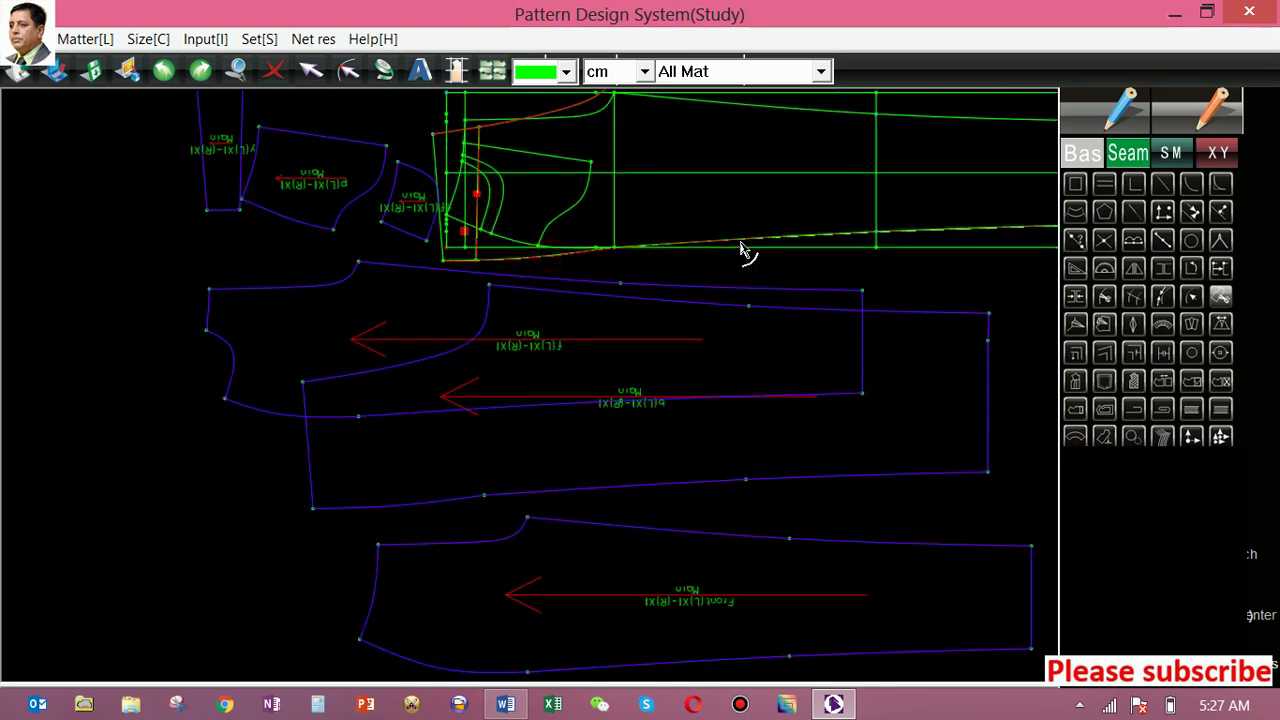
scroll(855, 250, down, 2)
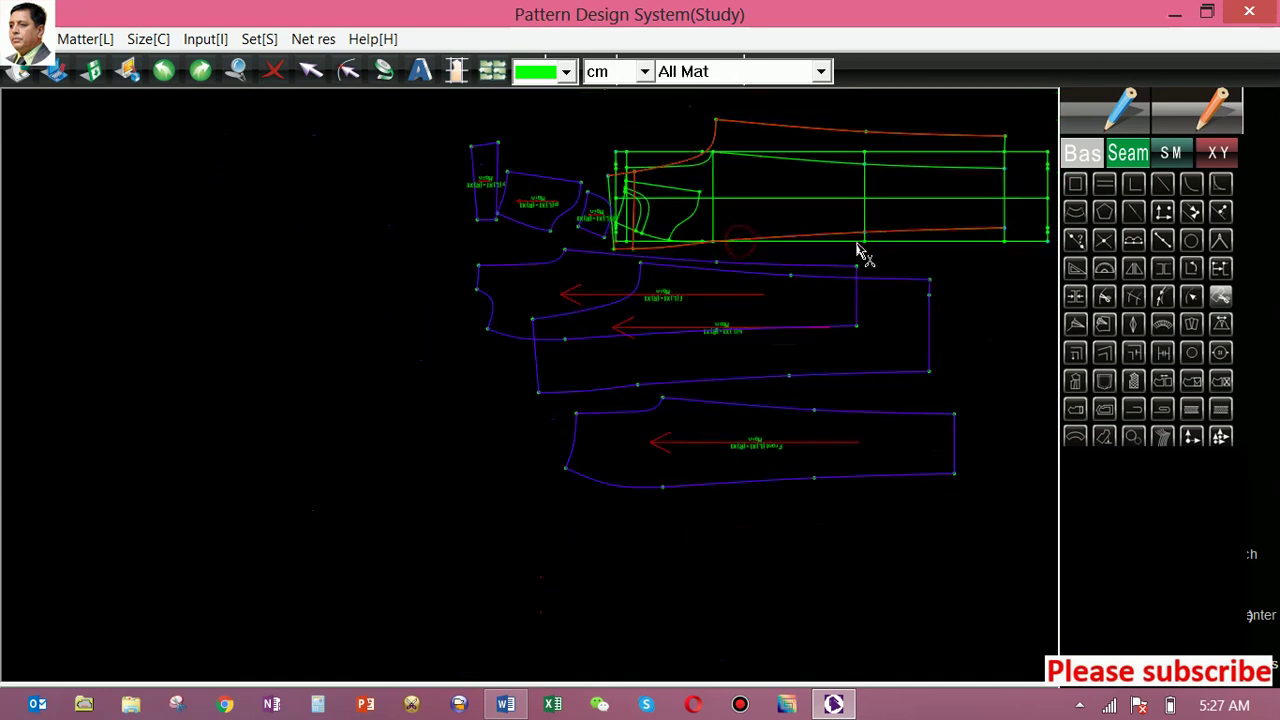
click(1005, 214)
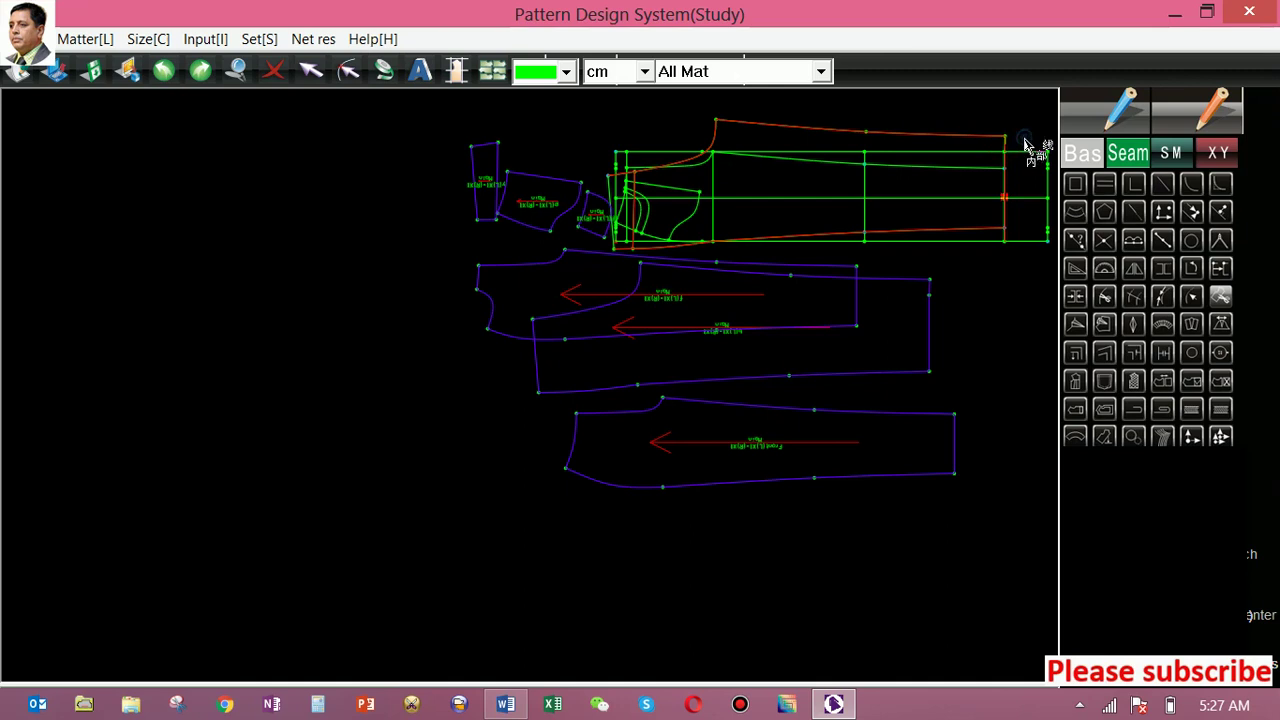
Step: Create the panel as piece 'bs' with 1 cm seam and horizontal grainline
right_click(1027, 146)
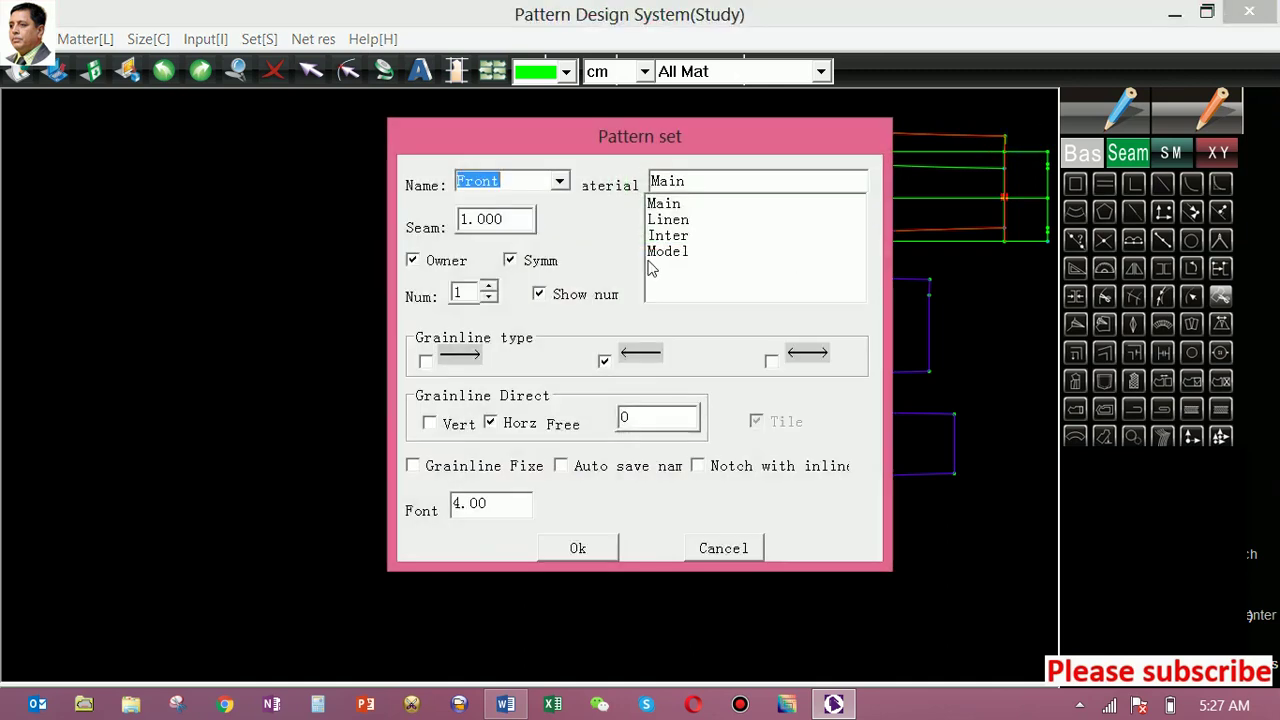
text(b)
text(s)
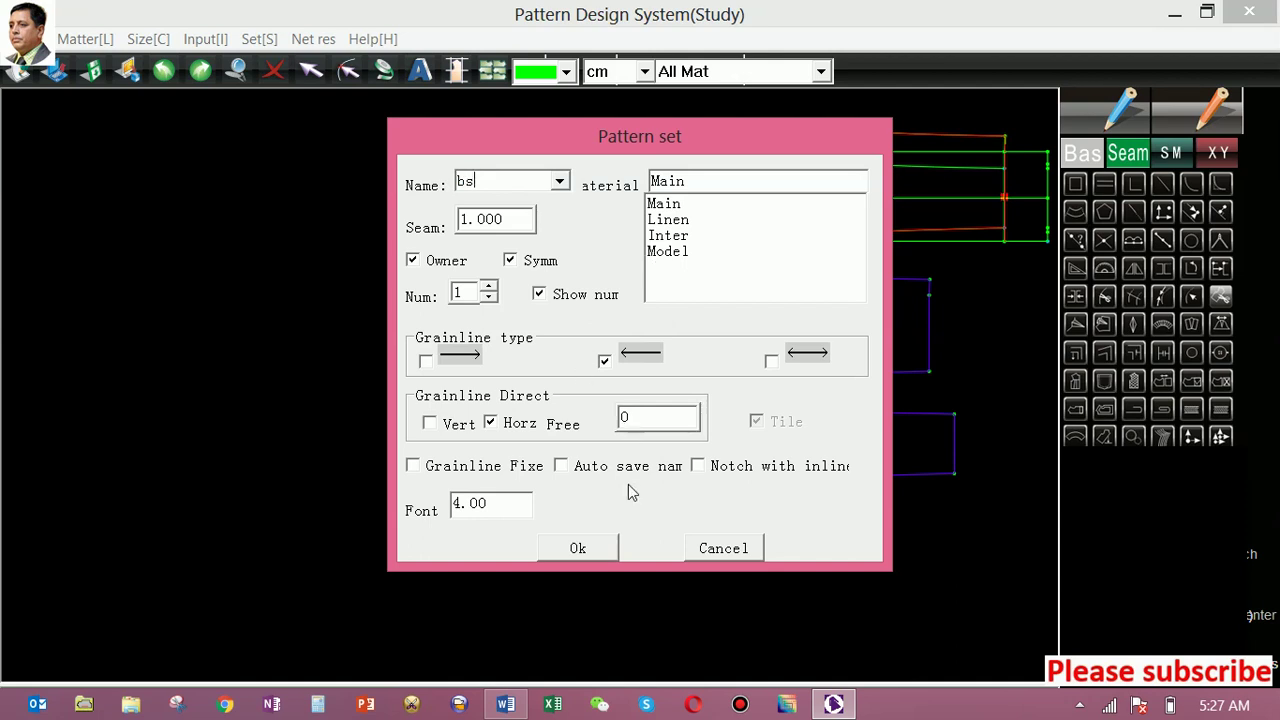
click(580, 548)
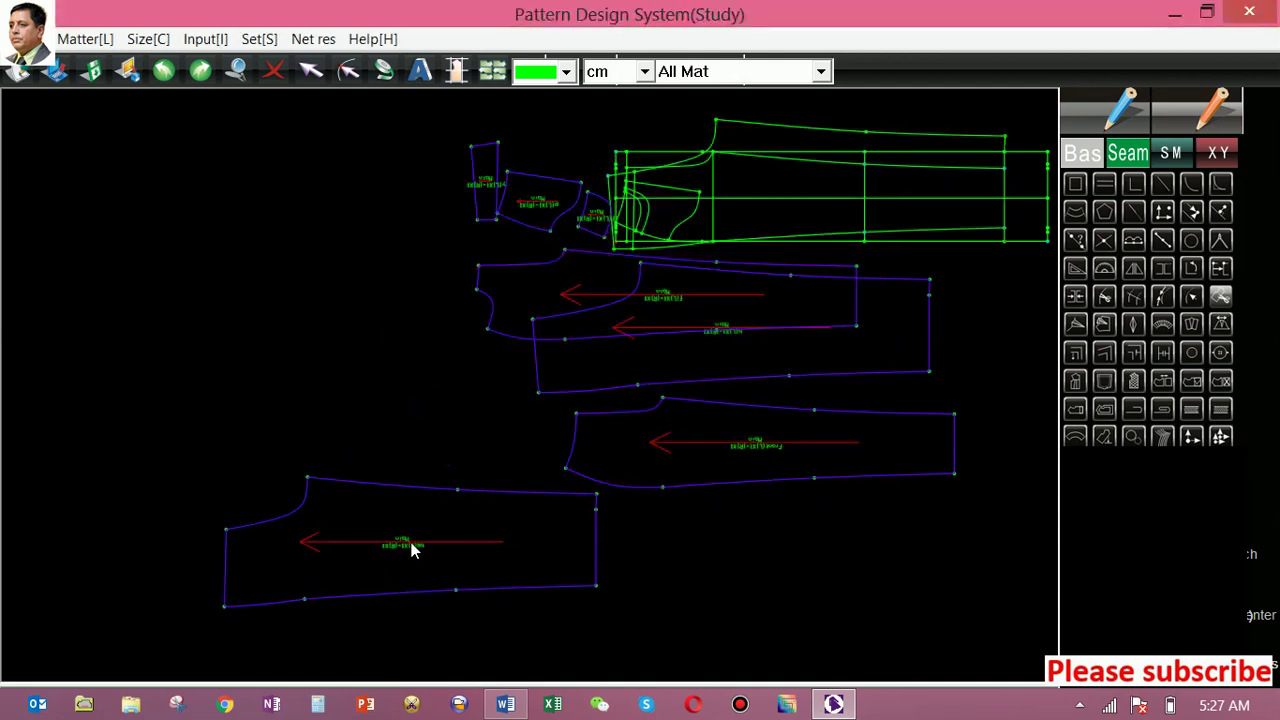
Step: Show seam allowances and move the long panel to the left side of the canvas
right_click(408, 266)
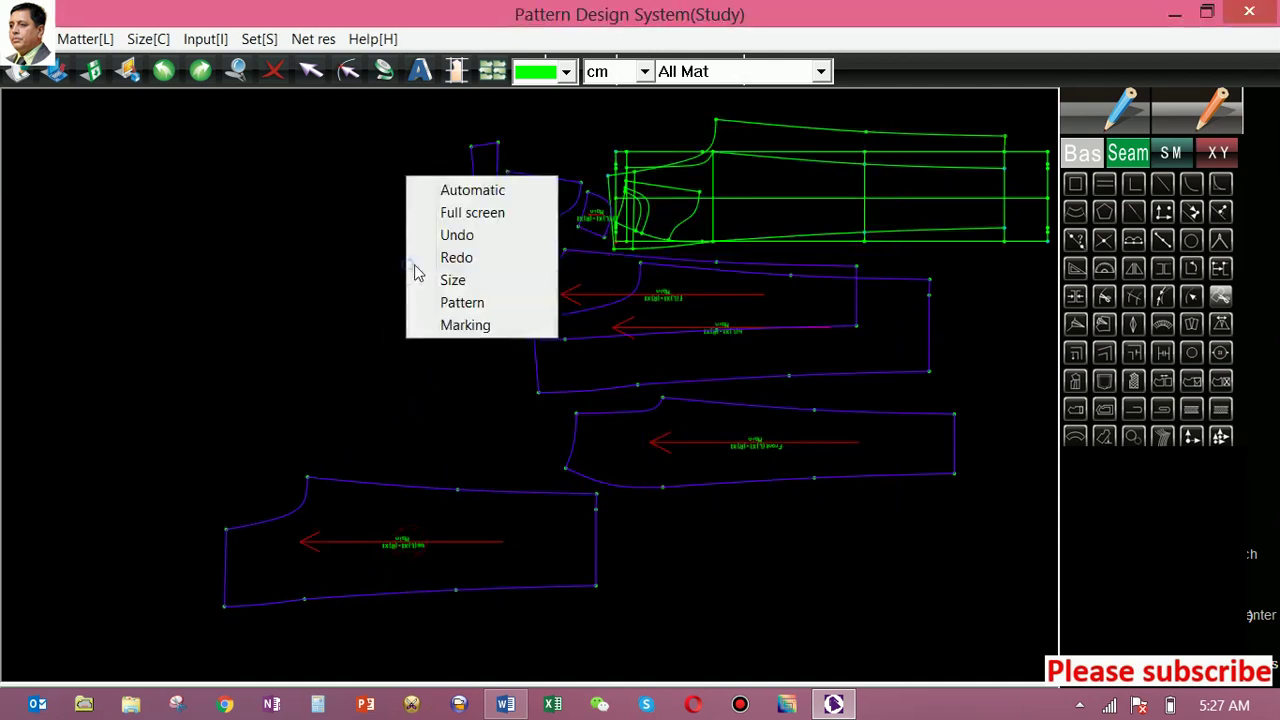
click(380, 215)
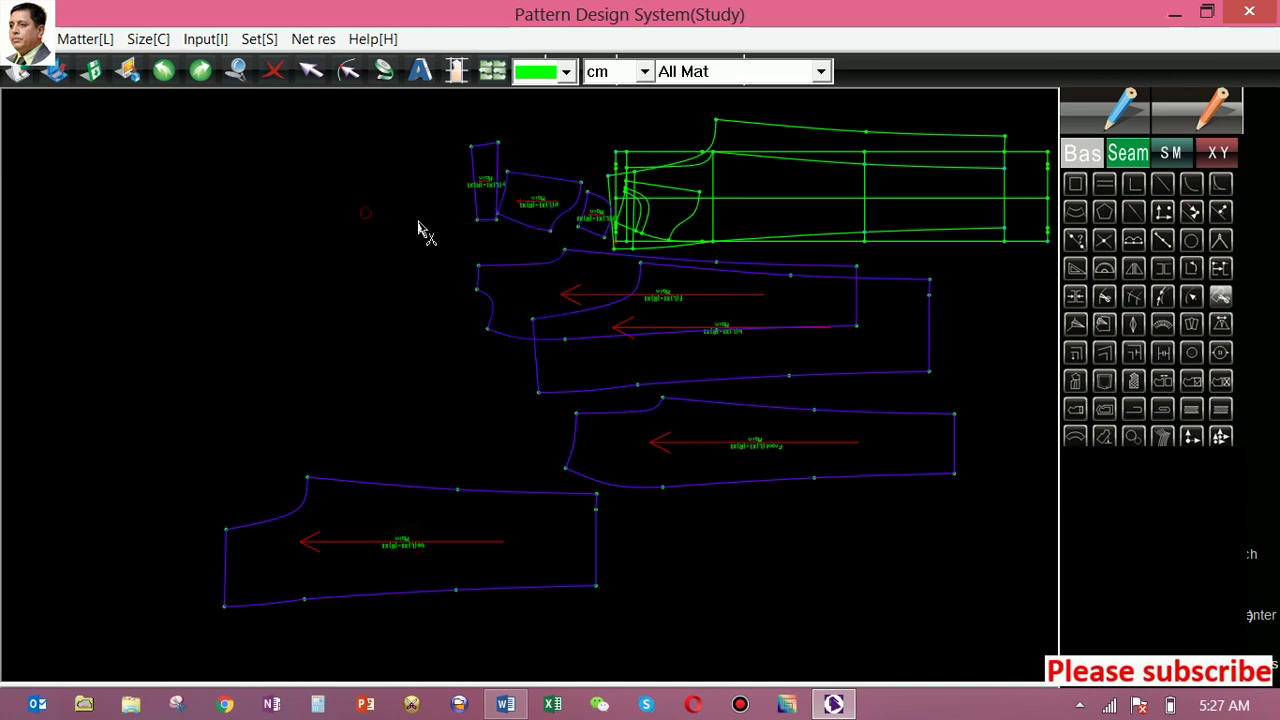
click(1183, 129)
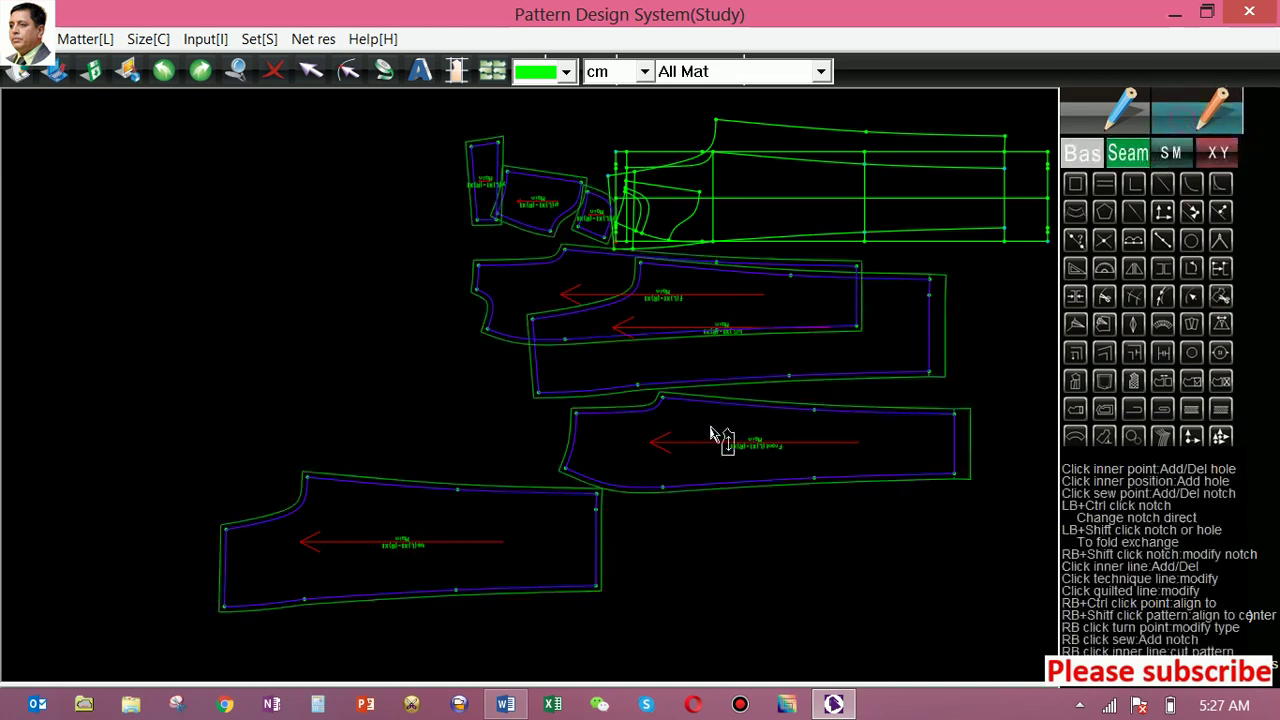
drag(570, 375, 70, 355)
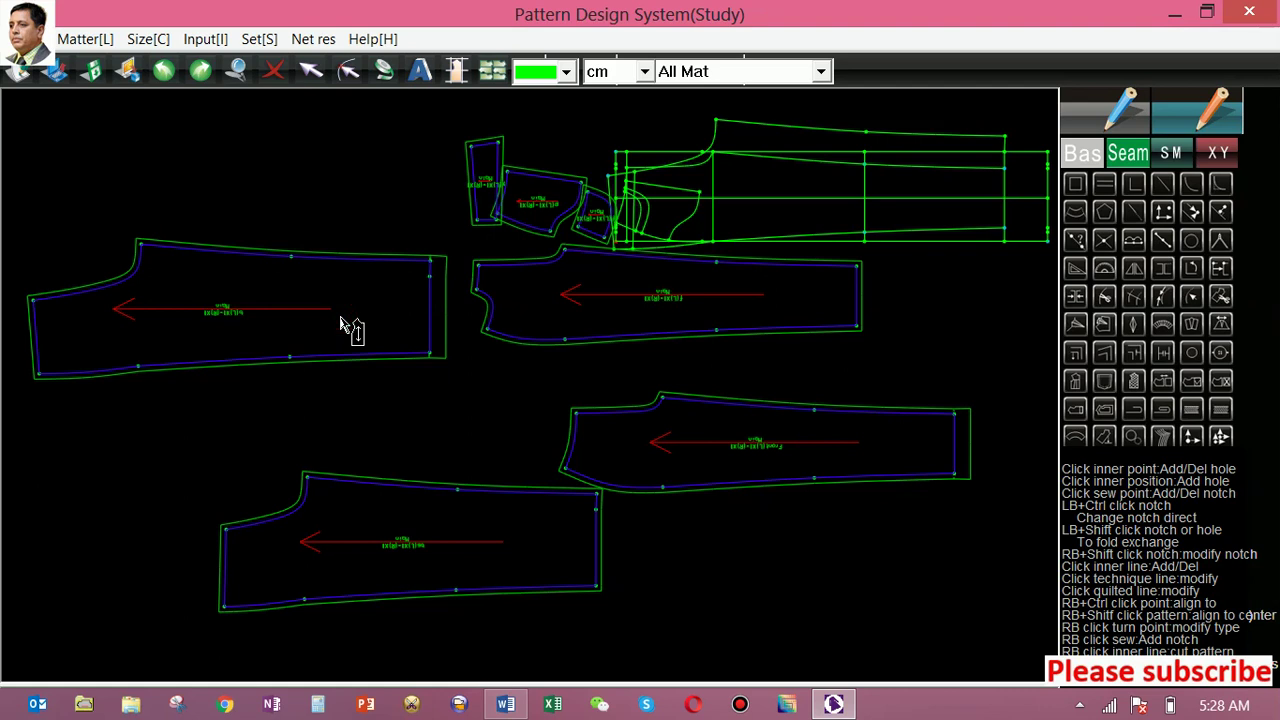
mouse_move(15, 205)
mouse_down()
mouse_move(243, 398)
mouse_move(468, 421)
mouse_up()
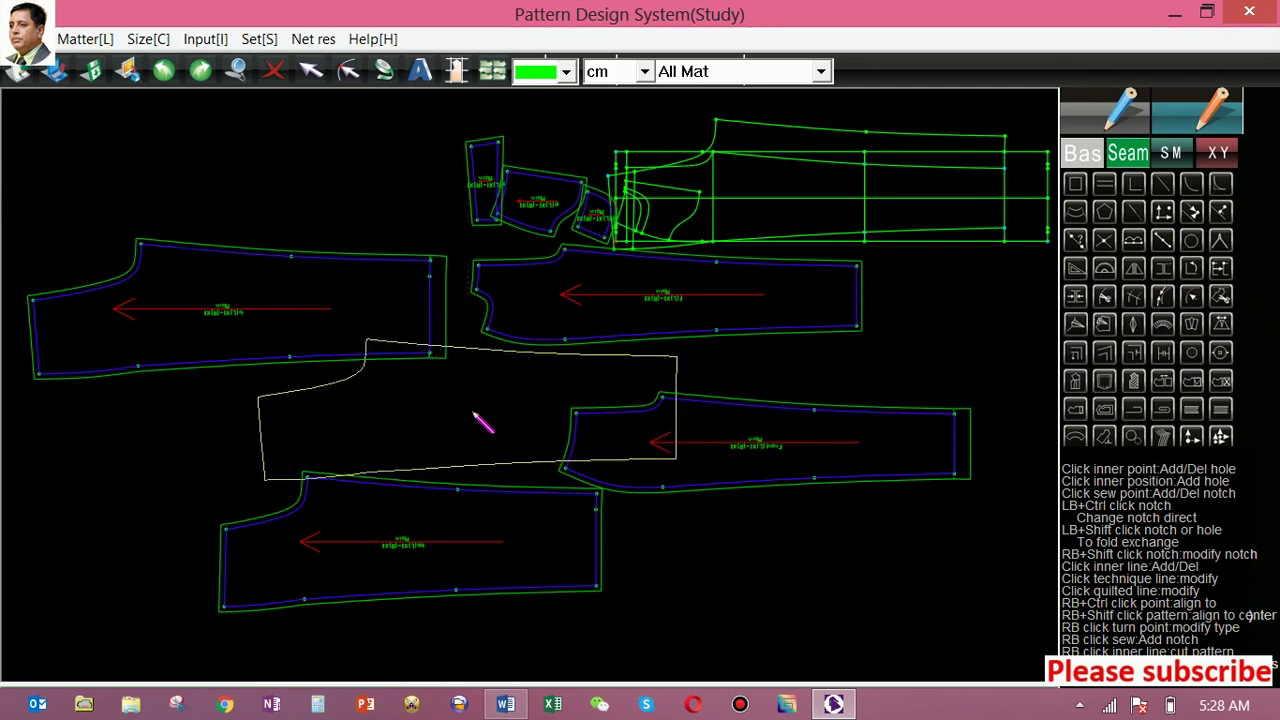
drag(251, 316, 256, 310)
Step: Delete the leftover left panels in drafting mode and move the lower-right panel left
click(1105, 112)
drag(15, 220, 449, 390)
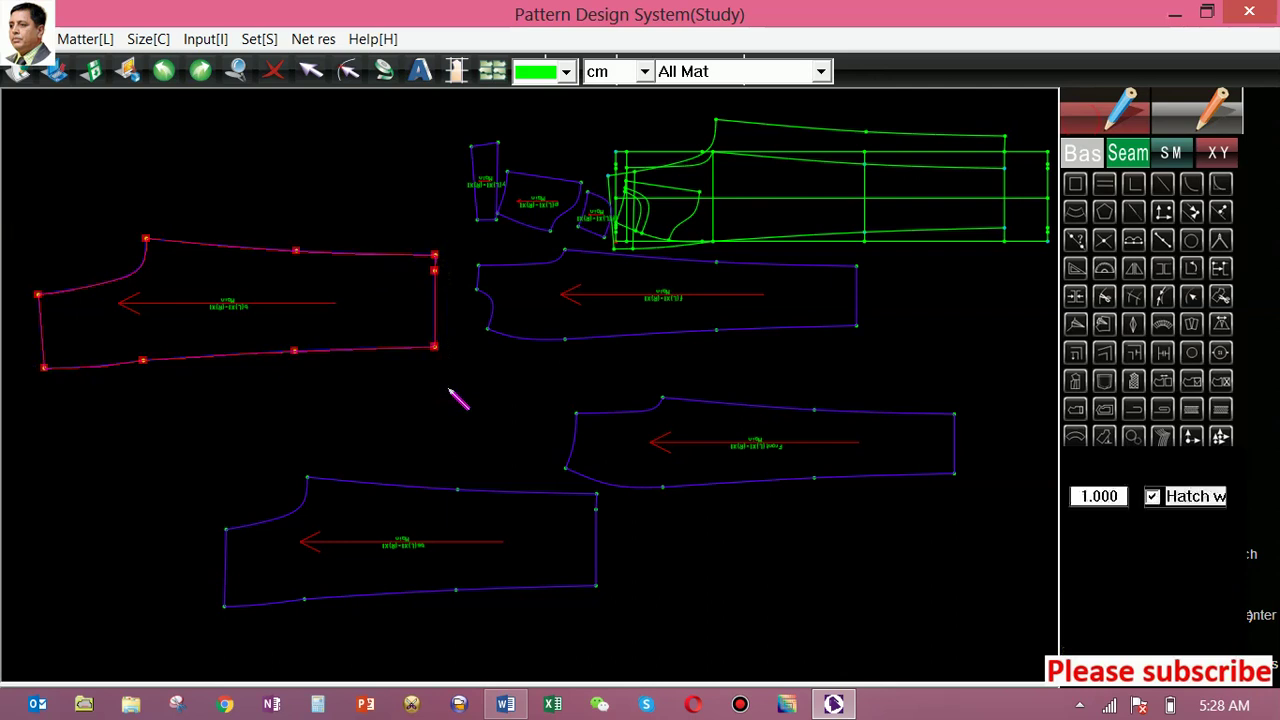
key(Delete)
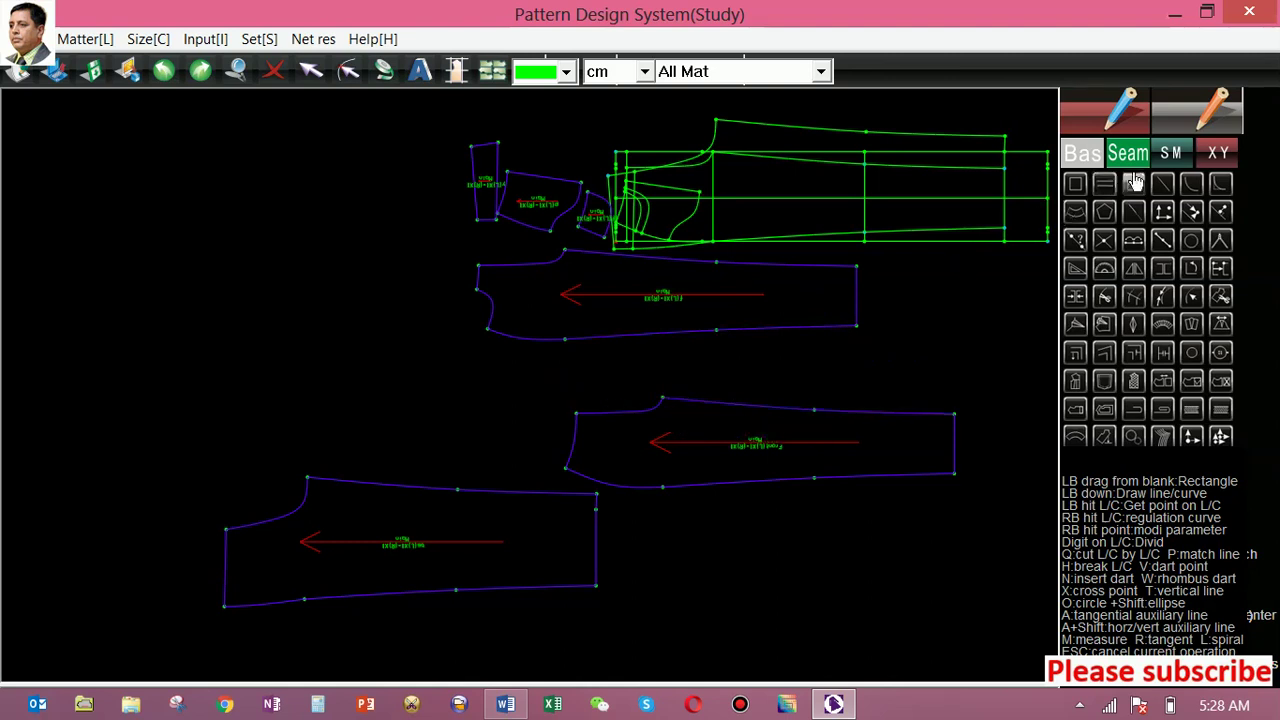
click(1192, 128)
drag(838, 442, 300, 326)
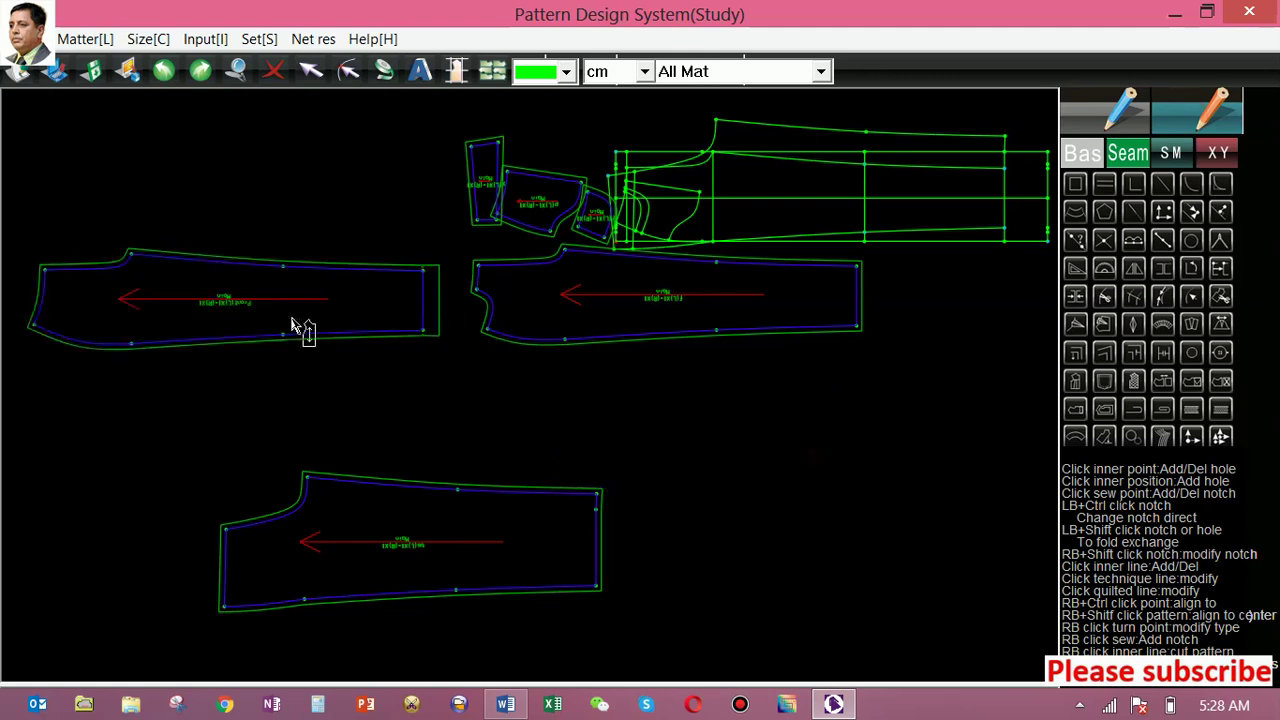
click(1122, 121)
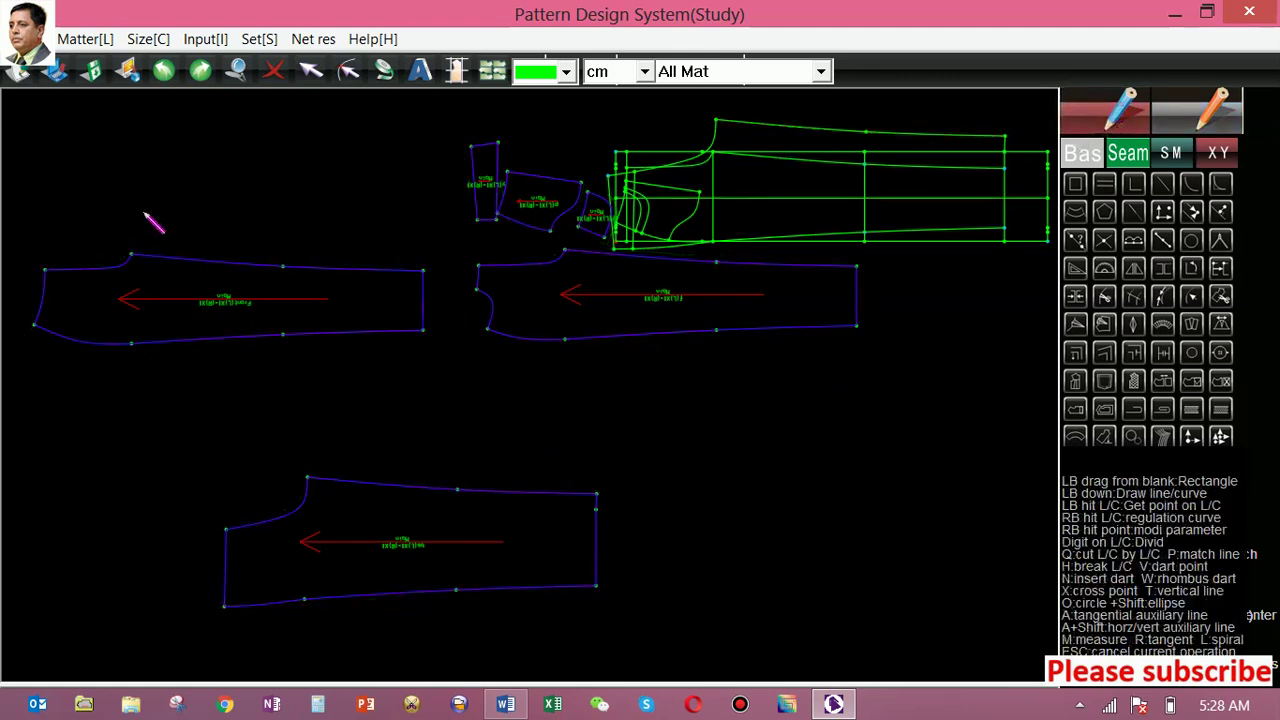
drag(11, 240, 449, 383)
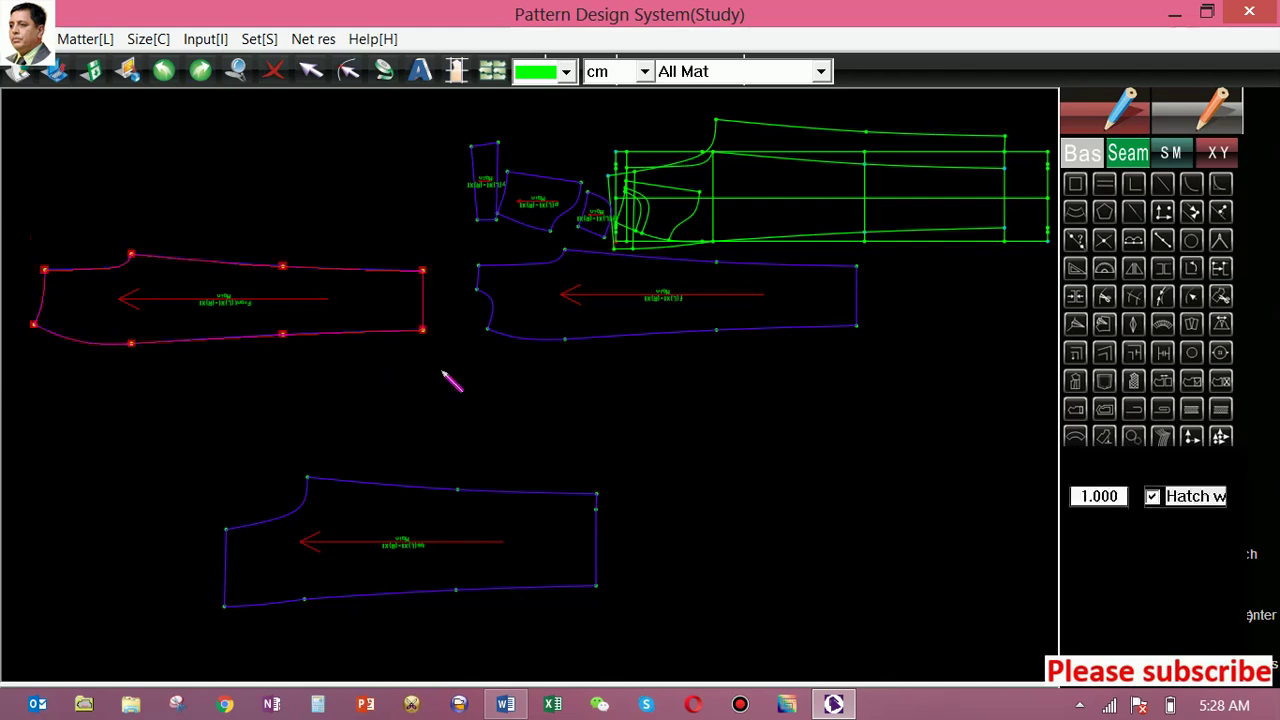
key(Delete)
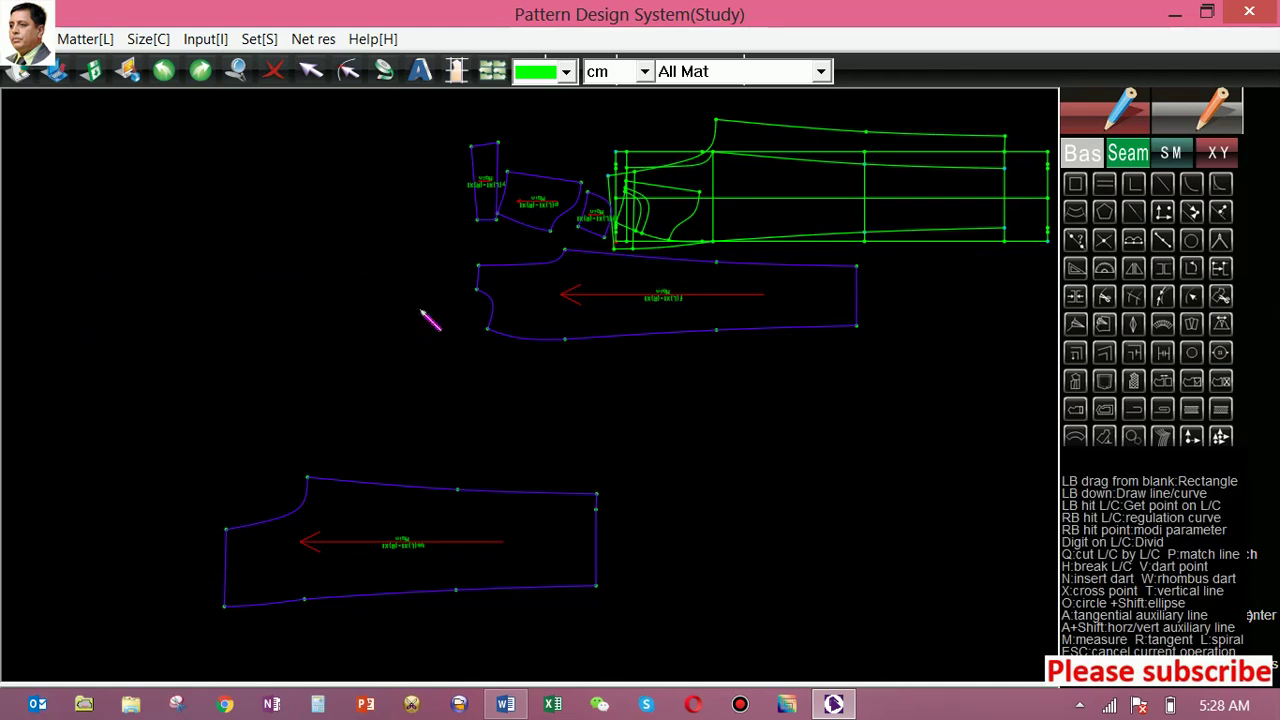
Step: Move the long trouser piece, narrow fly piece and pocket piece beside the draft
click(1197, 110)
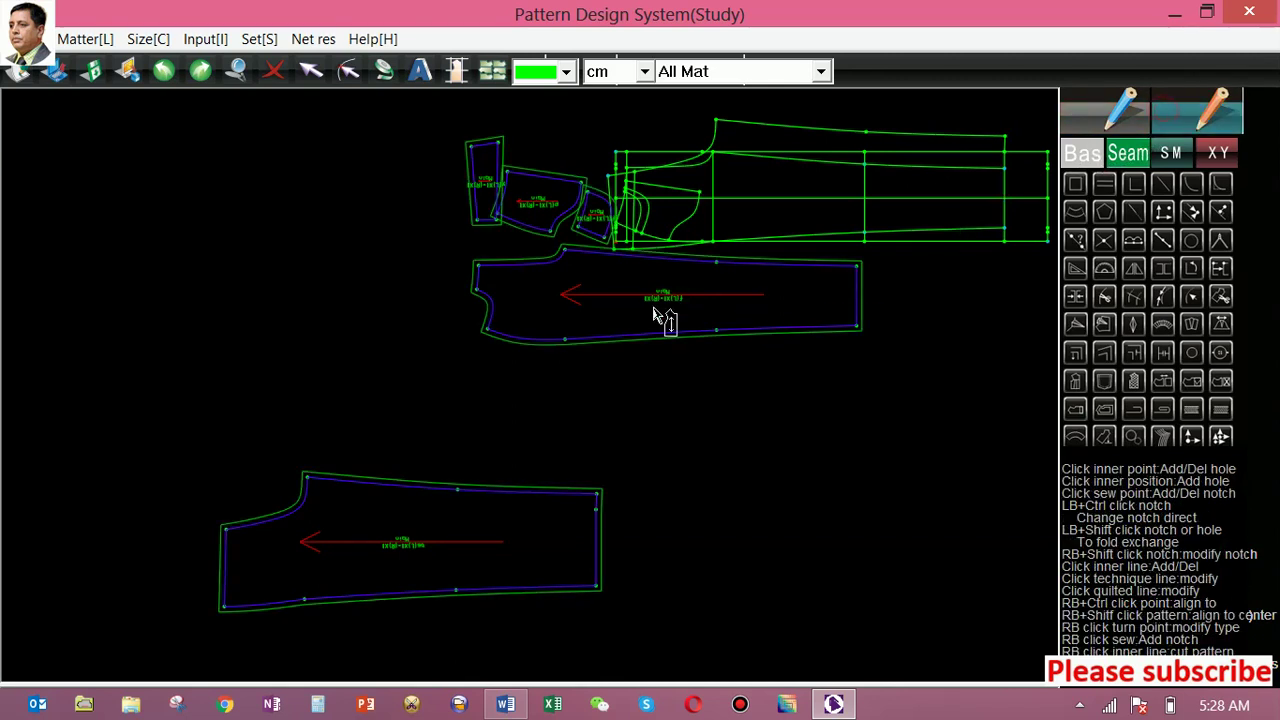
drag(664, 313, 329, 366)
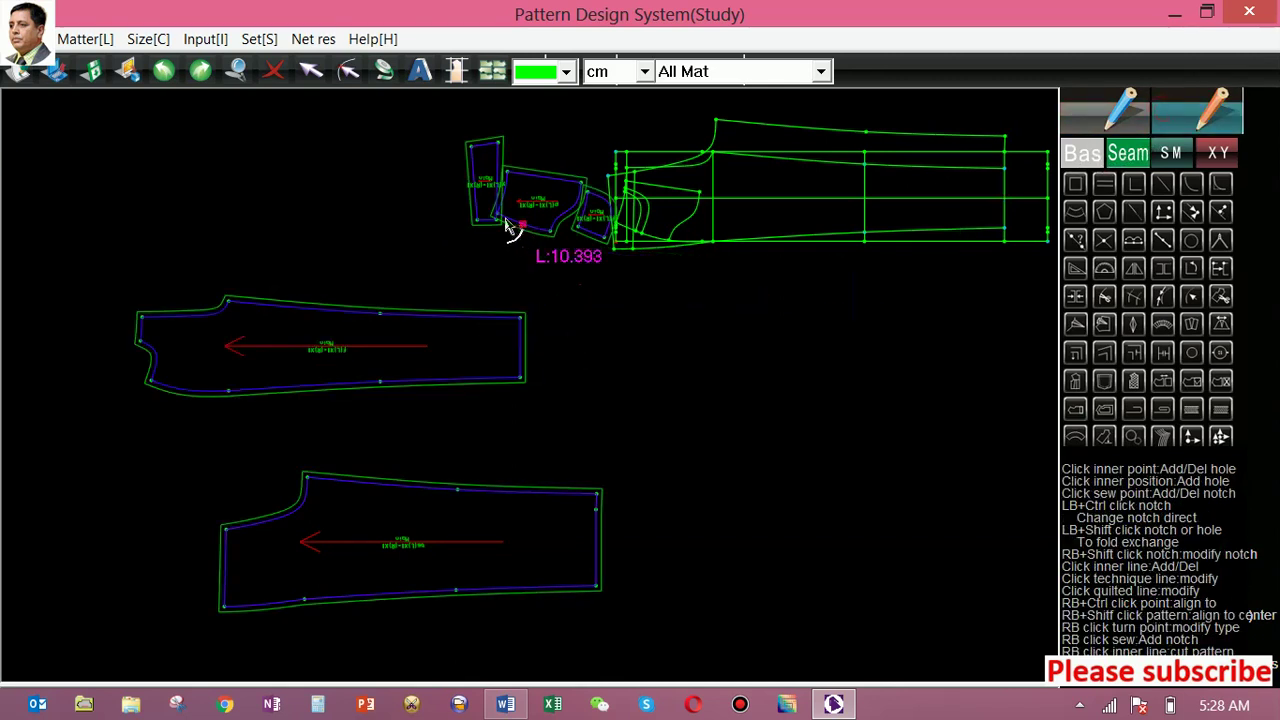
drag(485, 177, 218, 197)
drag(525, 195, 371, 222)
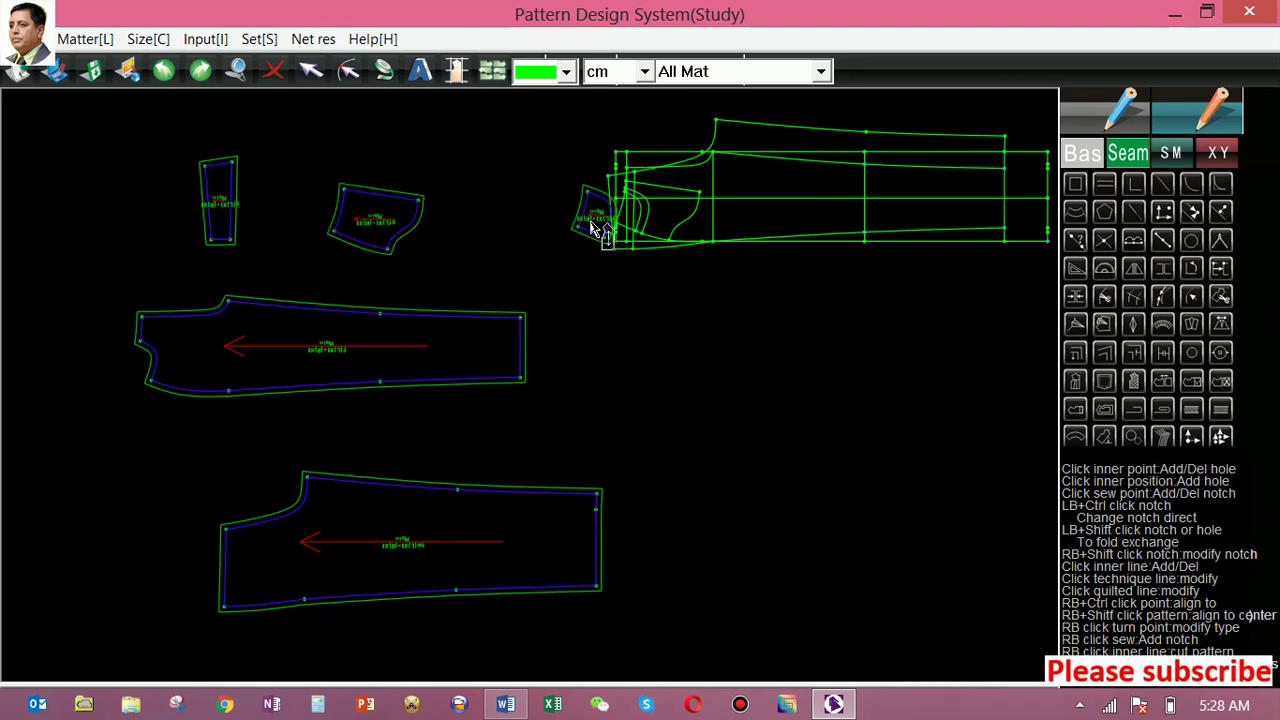
drag(596, 233, 457, 257)
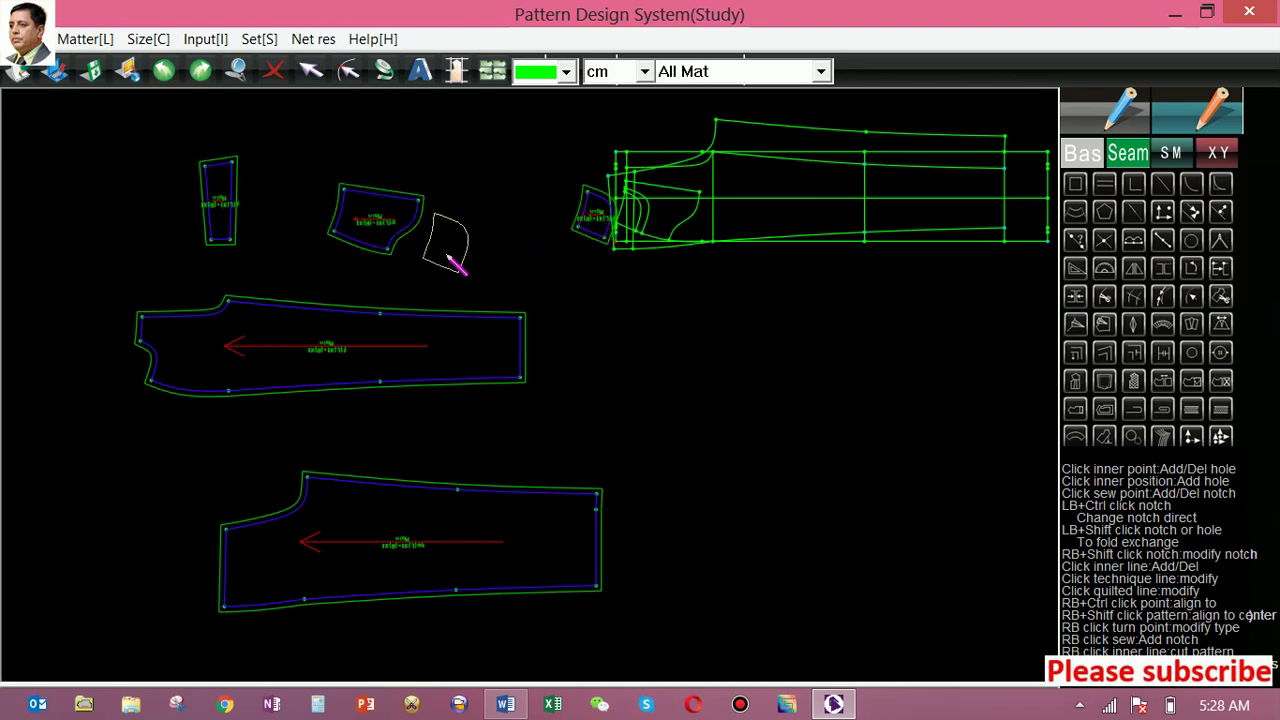
scroll(675, 222, up, 2)
scroll(640, 226, up, 2)
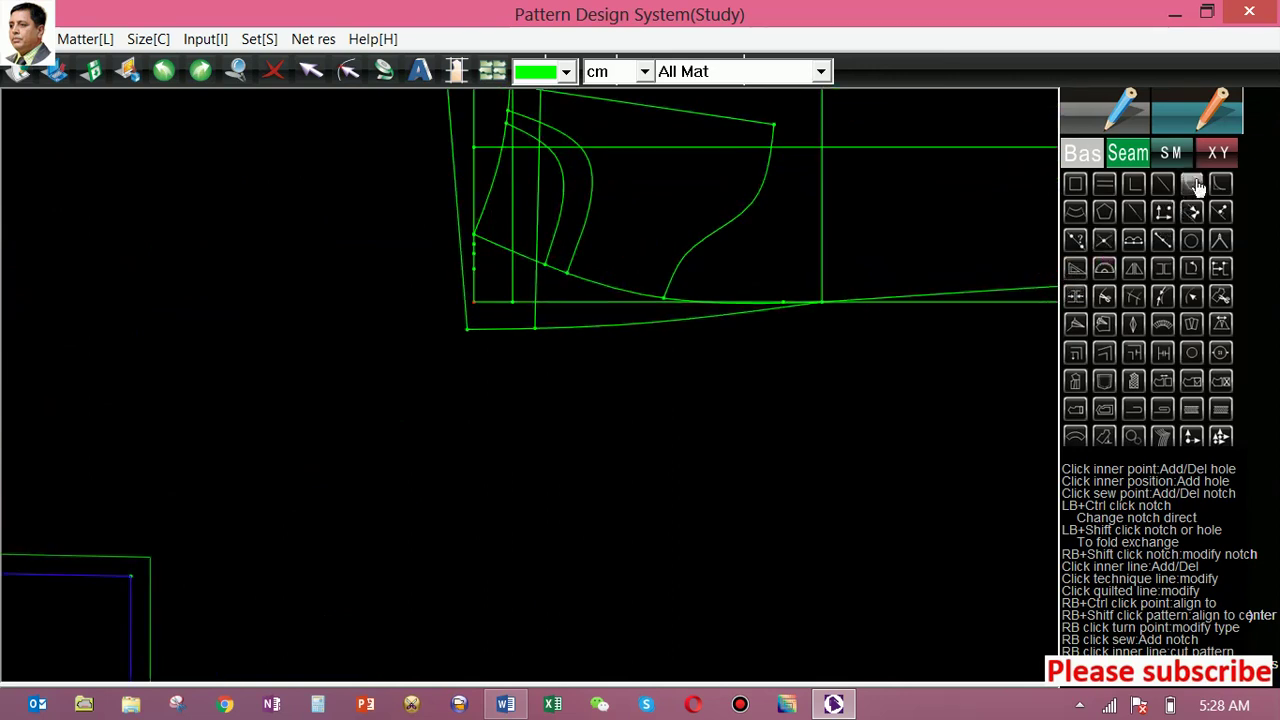
Step: Try tracing the pocket facing curves, dismissing the start-not-crossing-end and no-closed-region warnings
click(1222, 294)
click(578, 147)
click(506, 122)
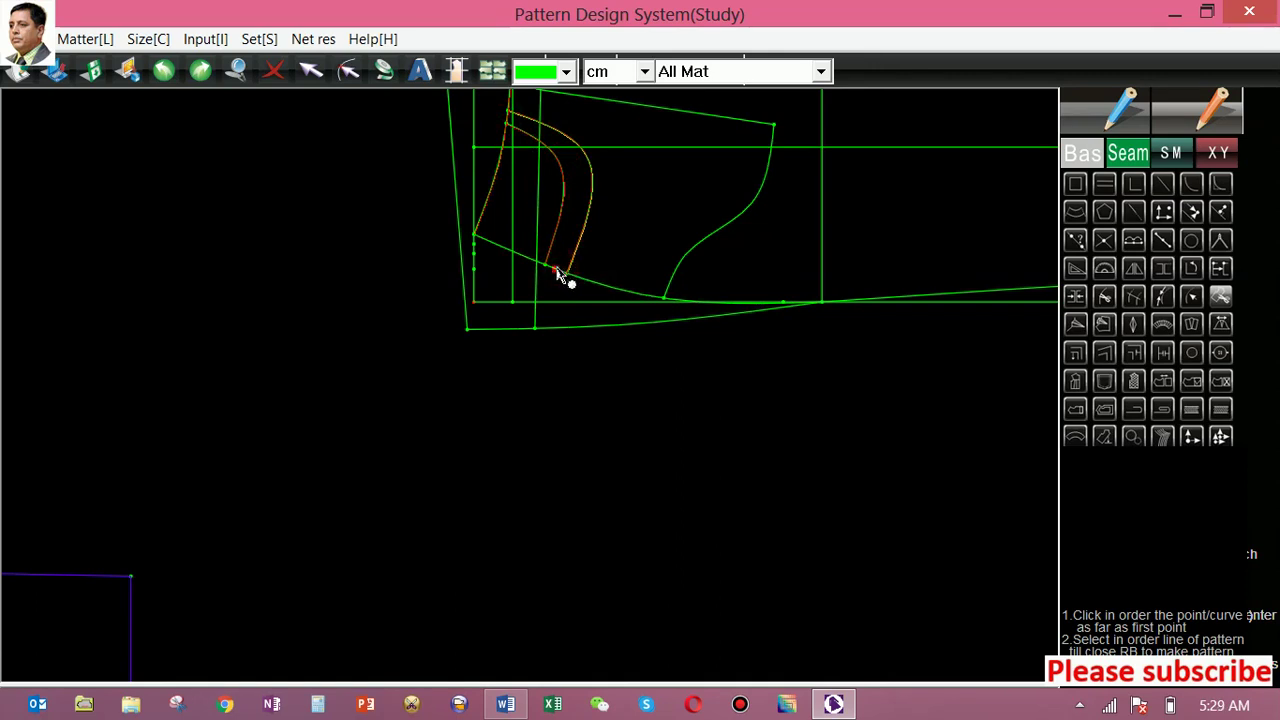
click(573, 238)
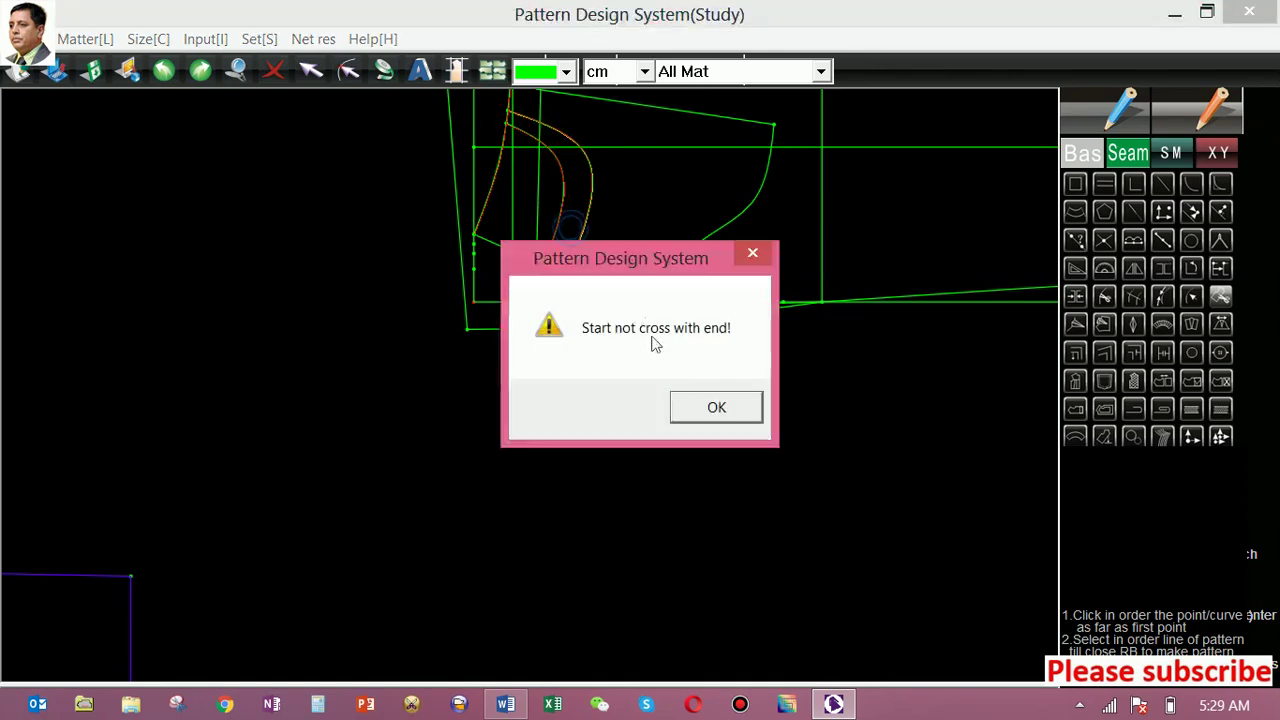
click(710, 405)
click(561, 129)
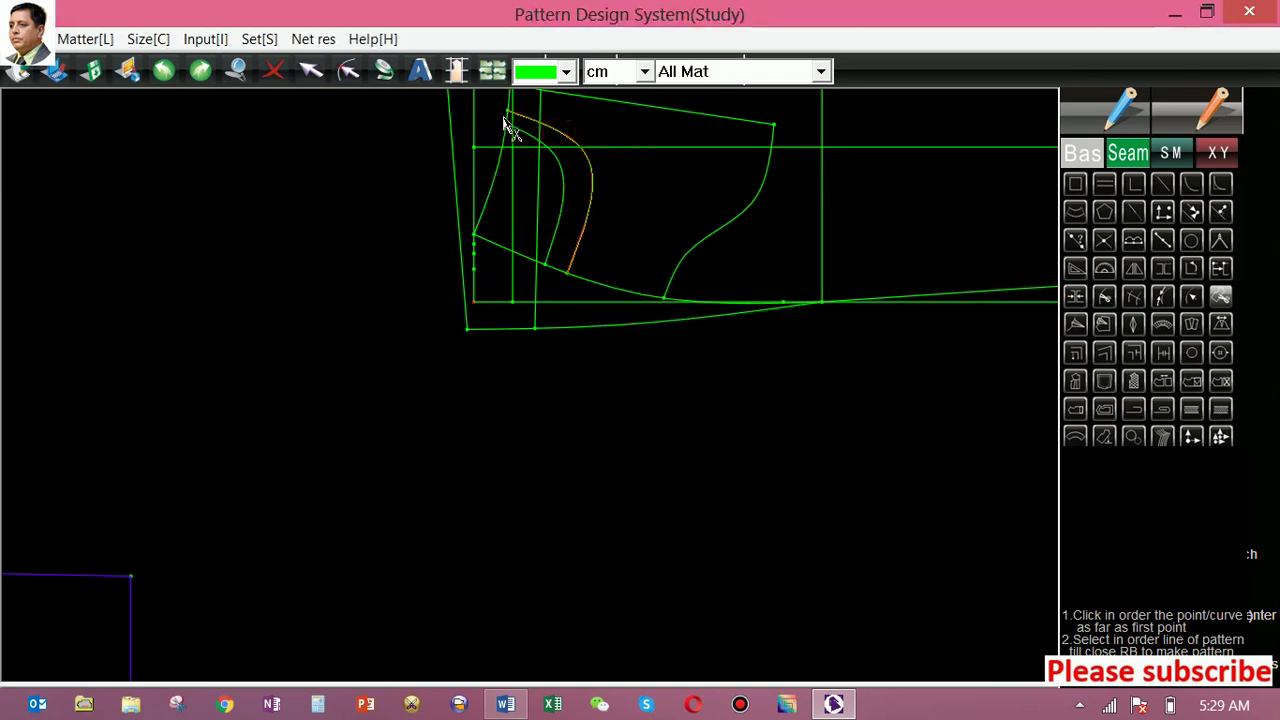
click(506, 123)
right_click(569, 243)
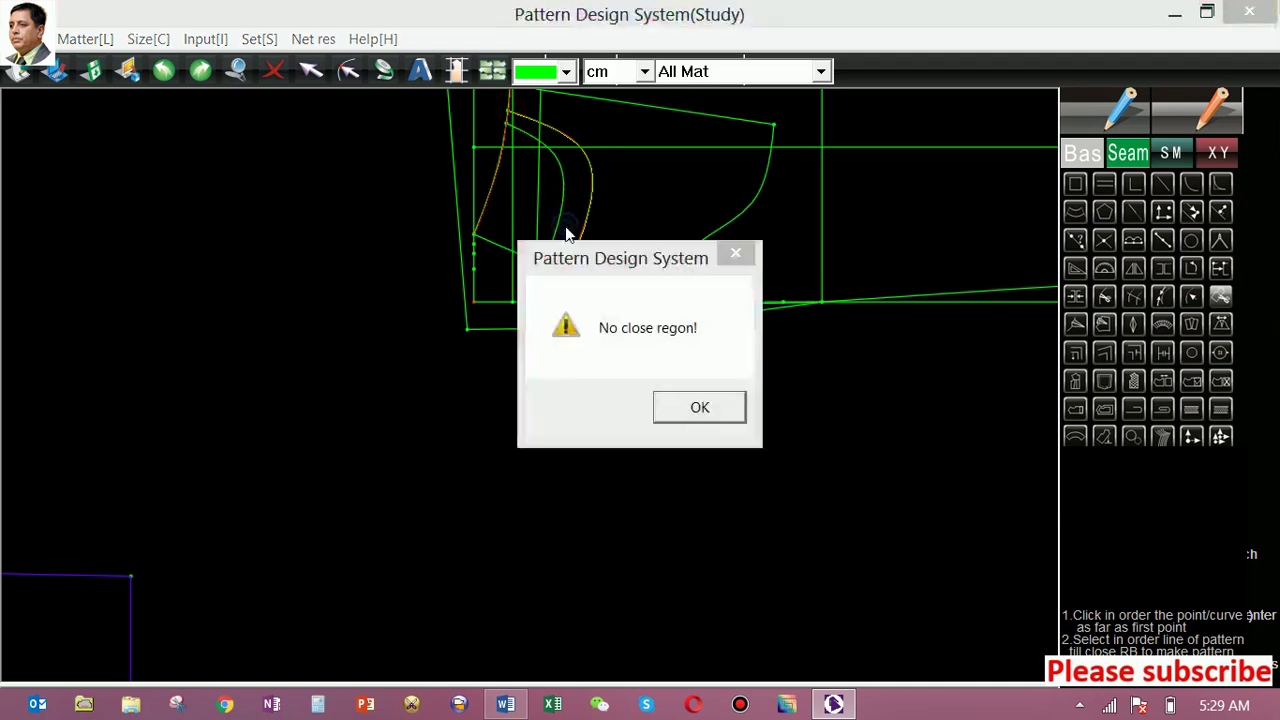
click(686, 405)
scroll(609, 187, up, 3)
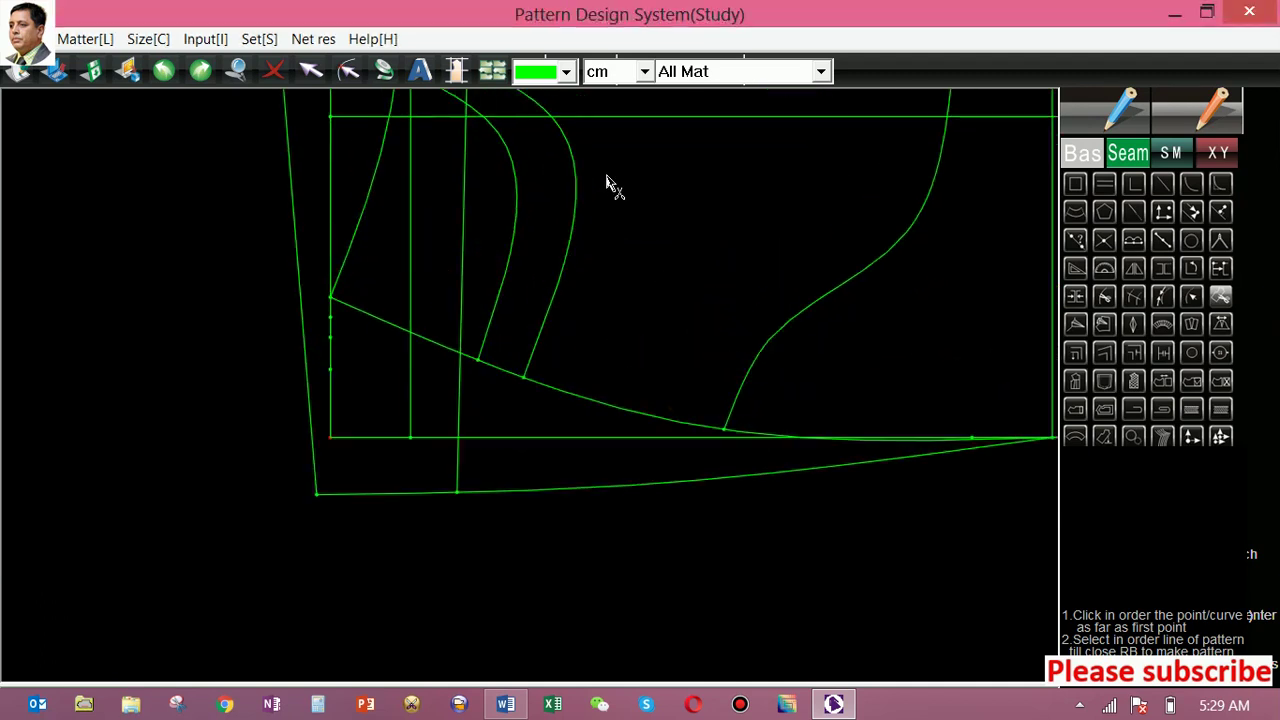
scroll(574, 177, down, 2)
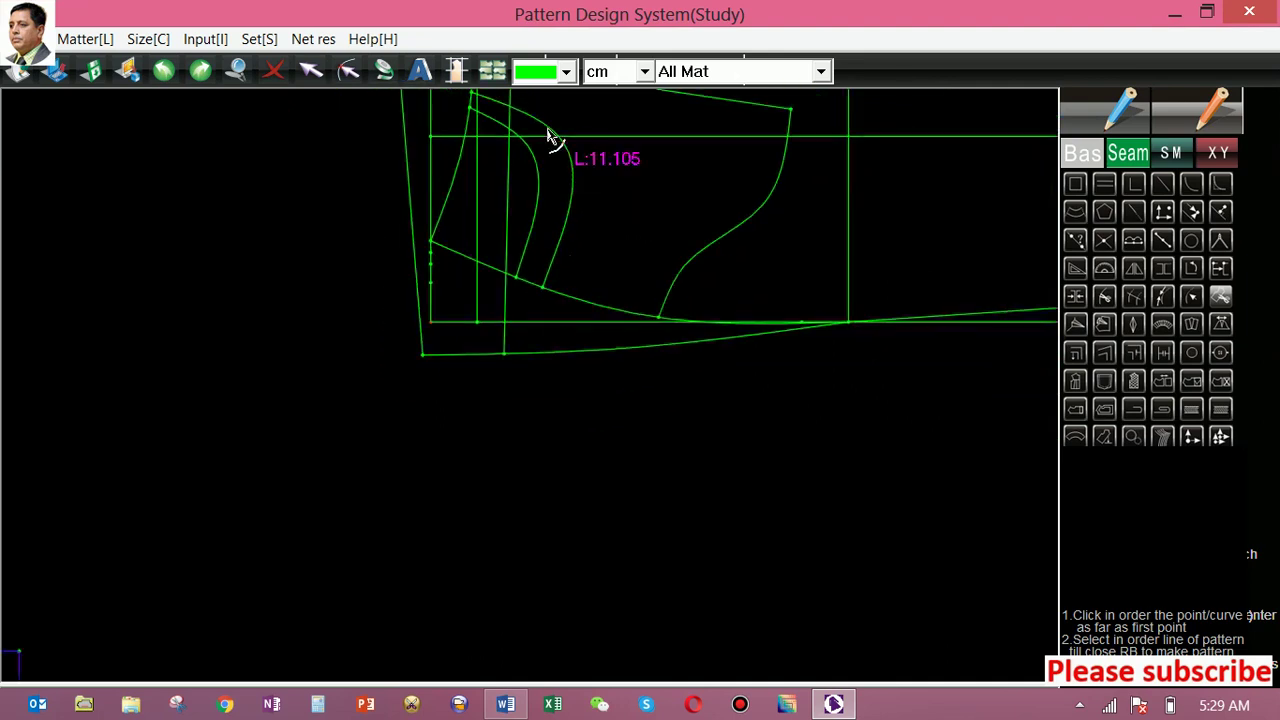
Step: Retry the facing outline from the outer curve, dismissing another start-not-crossing-end warning
click(548, 130)
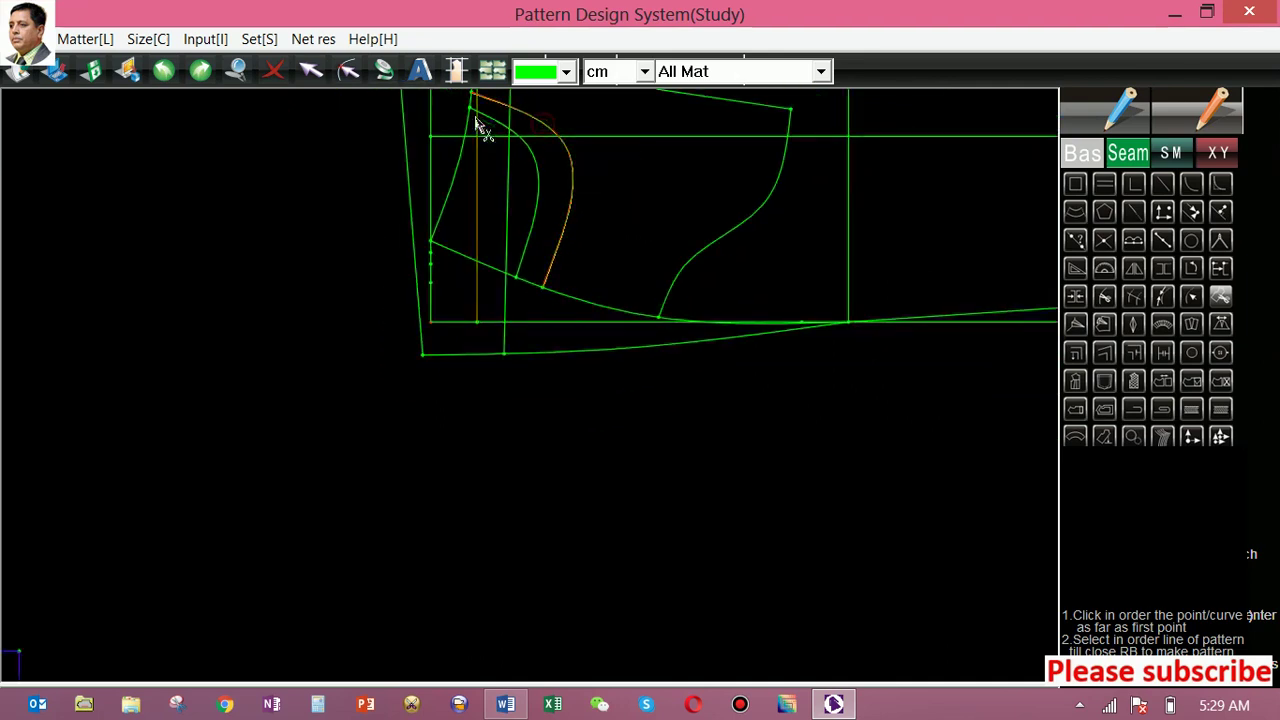
click(537, 205)
click(562, 241)
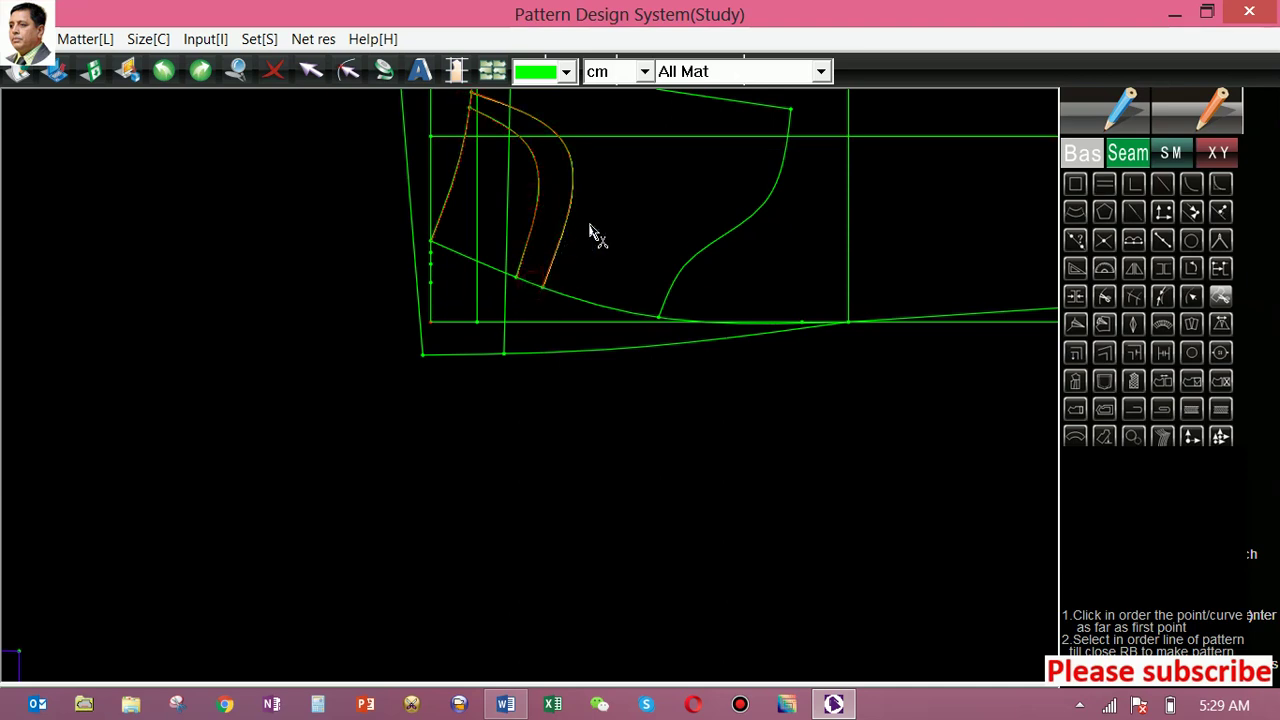
right_click(590, 230)
click(722, 405)
scroll(590, 245, up, 1)
scroll(600, 105, up, 1)
scroll(586, 143, down, 2)
scroll(563, 113, down, 2)
scroll(565, 115, down, 1)
scroll(580, 125, down, 1)
scroll(575, 110, up, 1)
scroll(567, 86, up, 1)
scroll(567, 84, up, 1)
scroll(566, 86, up, 1)
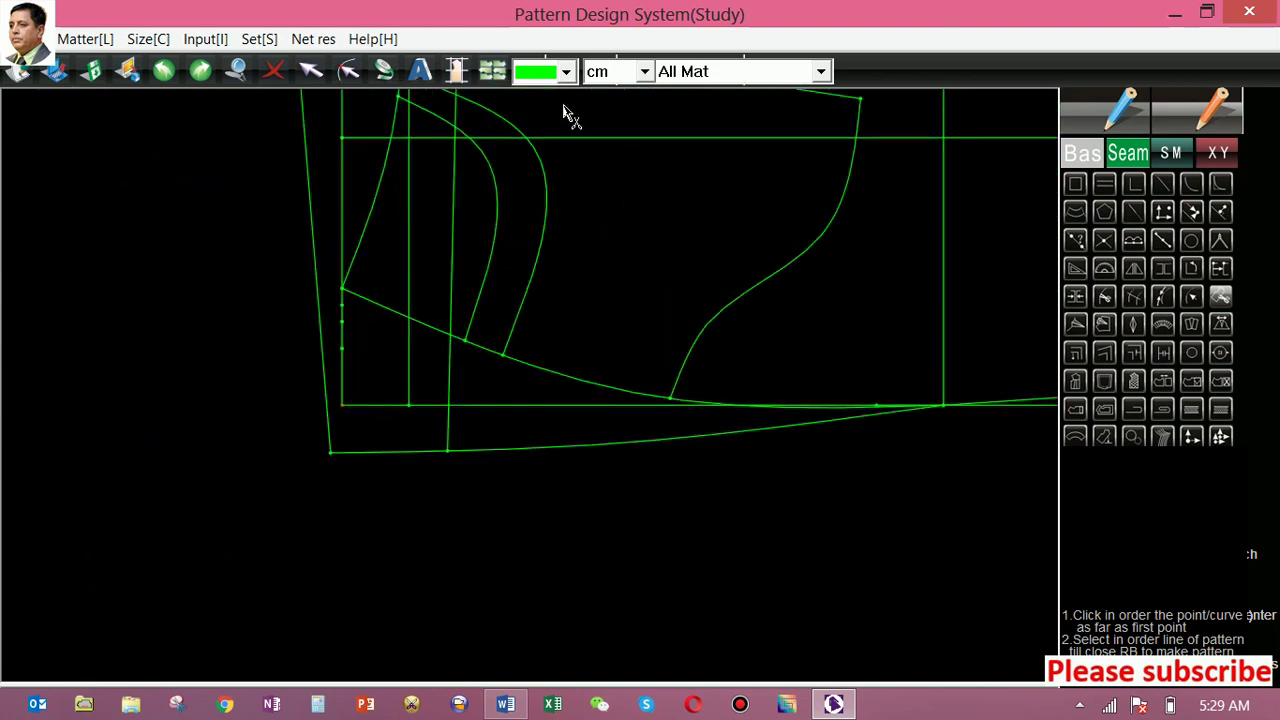
Step: Trace the closed facing outline, name the piece 'pf' and place it left of the draft
click(1221, 298)
click(512, 135)
click(482, 352)
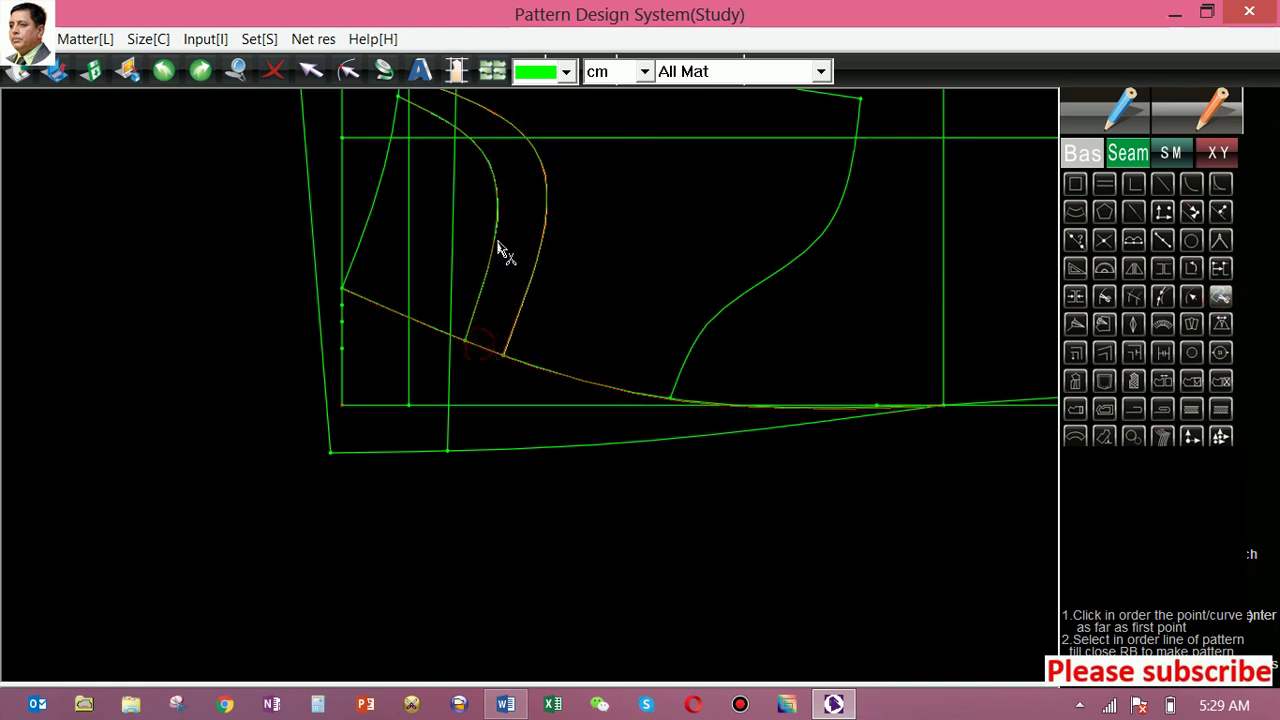
click(422, 133)
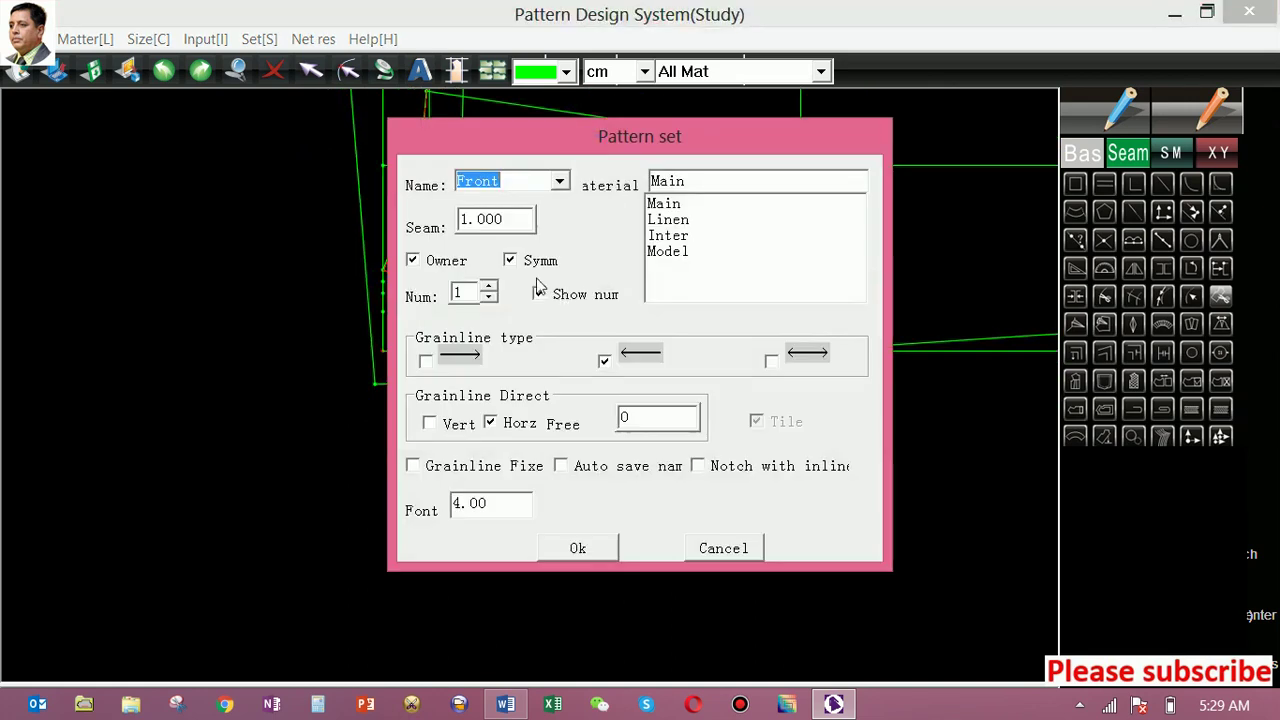
text(pf)
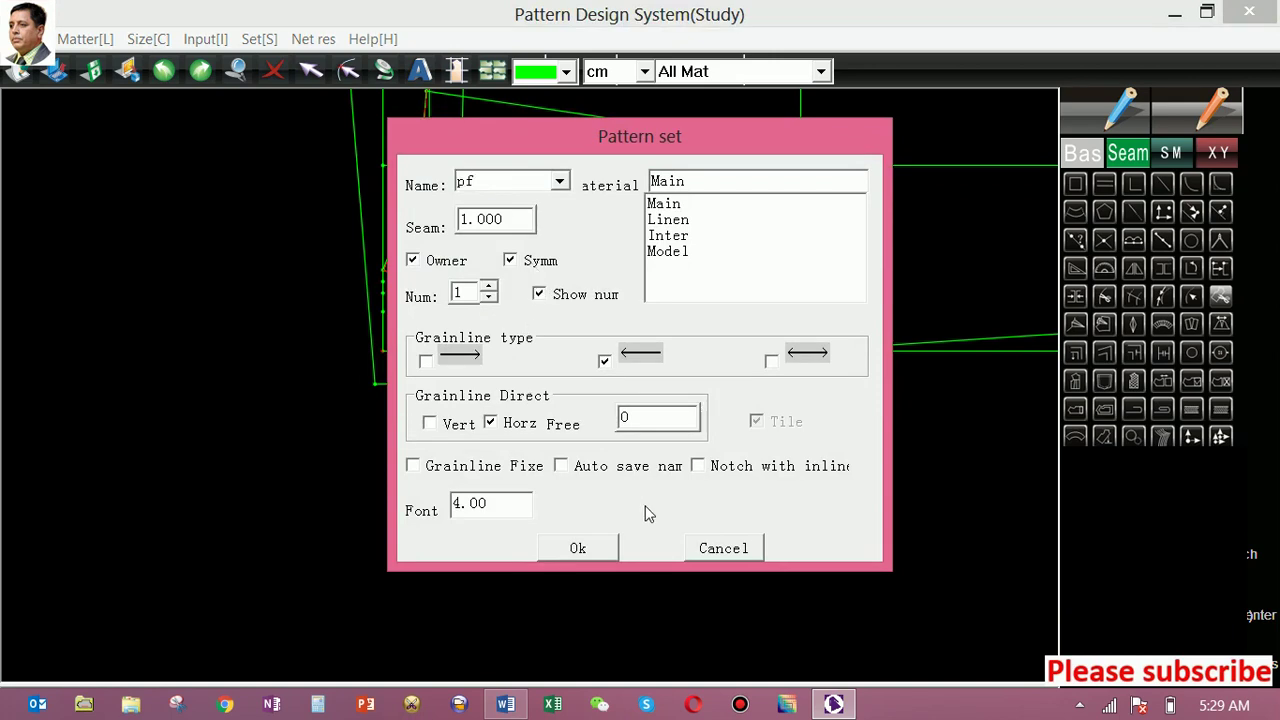
click(576, 549)
click(193, 291)
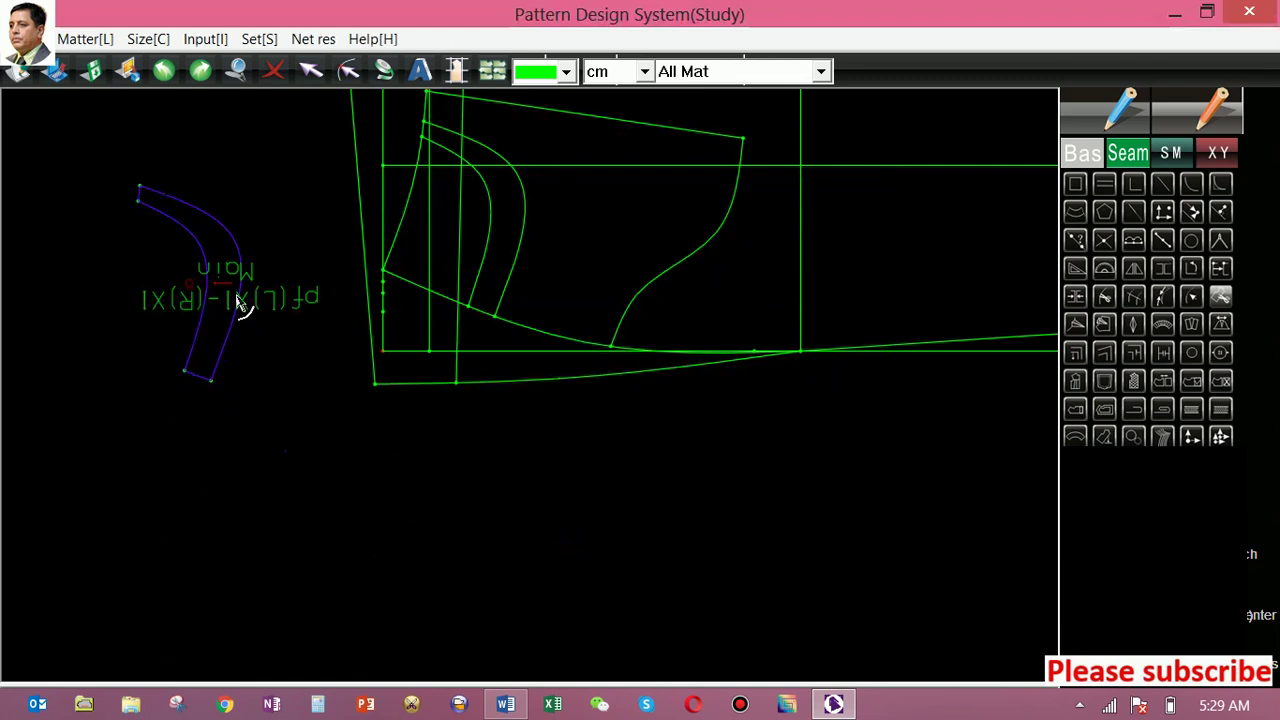
right_click(313, 232)
Step: Zoom out to review all pieces, then bring up the Word tech-comments document
scroll(357, 277, down, 1)
scroll(345, 312, down, 2)
scroll(345, 312, down, 1)
scroll(340, 315, down, 1)
scroll(243, 352, down, 1)
scroll(245, 356, down, 1)
scroll(232, 376, up, 1)
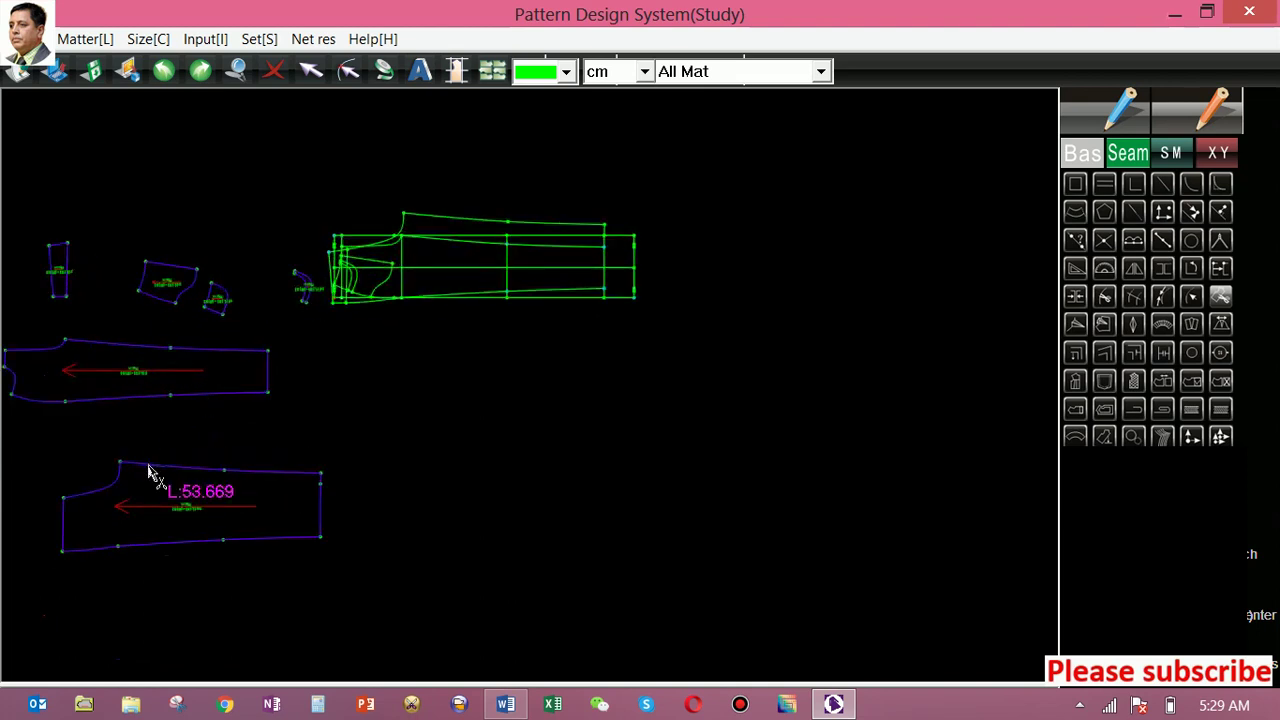
scroll(110, 535, up, 1)
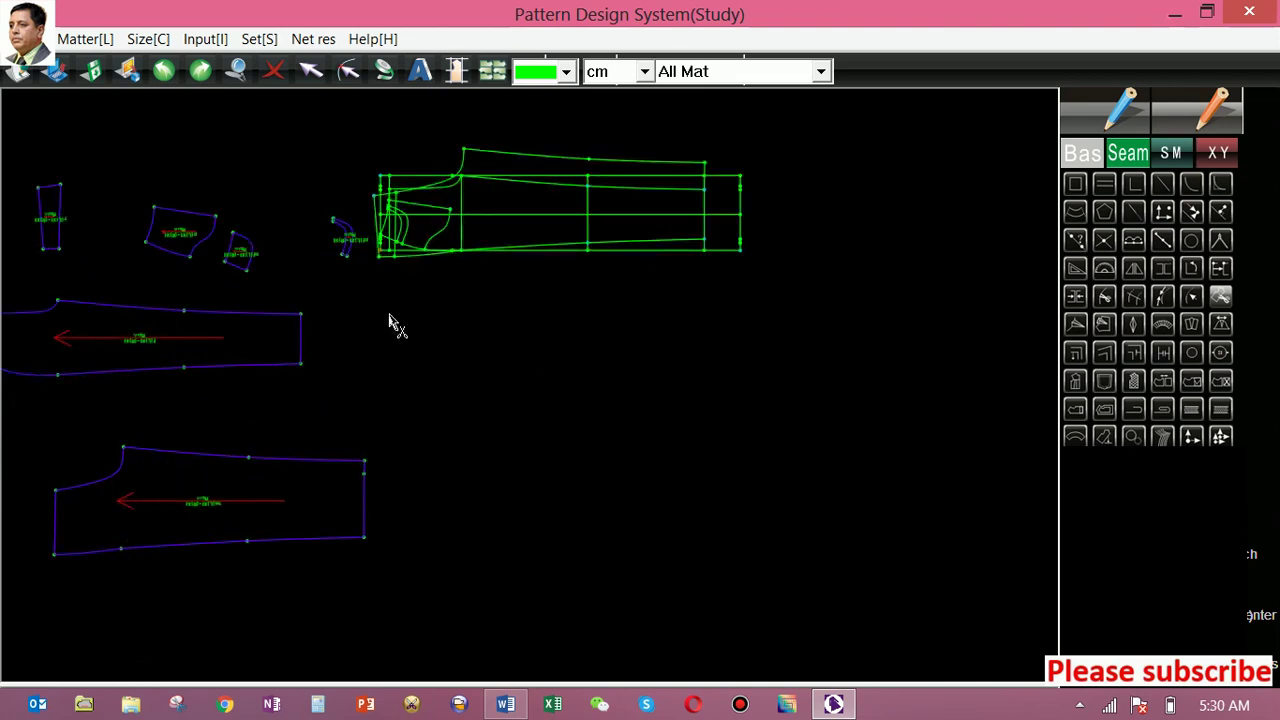
scroll(86, 522, up, 1)
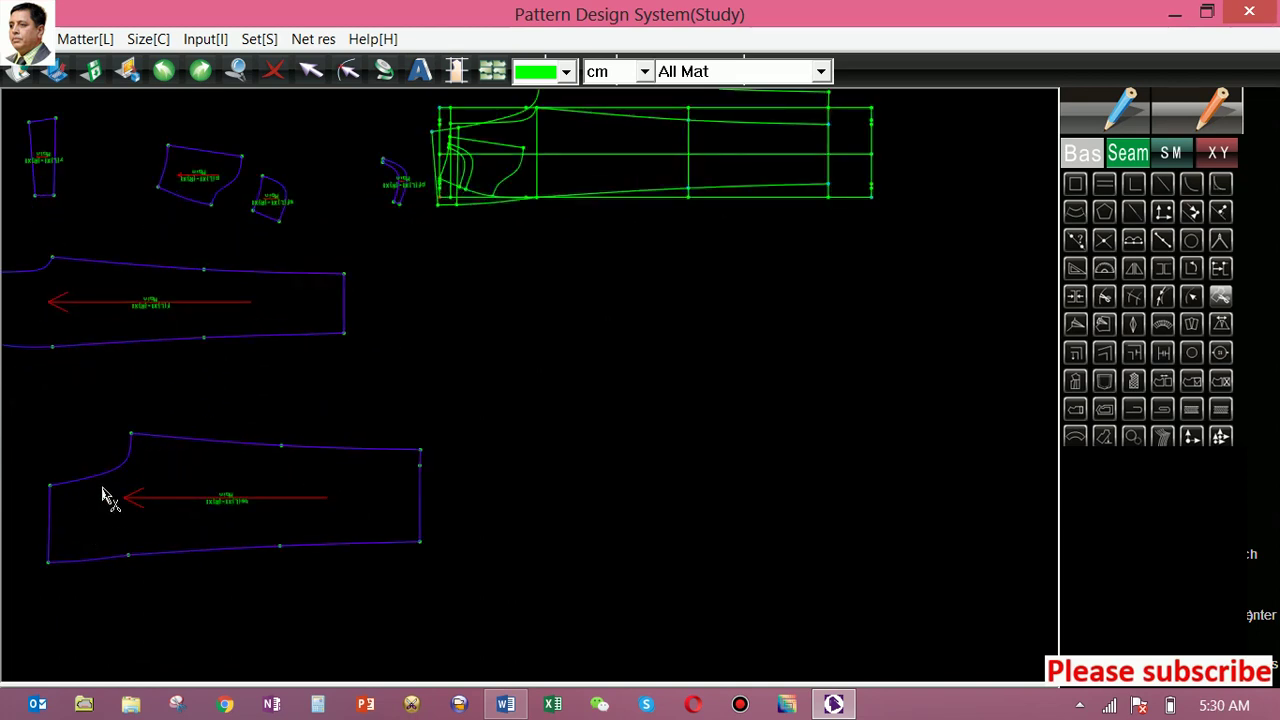
scroll(106, 506, down, 2)
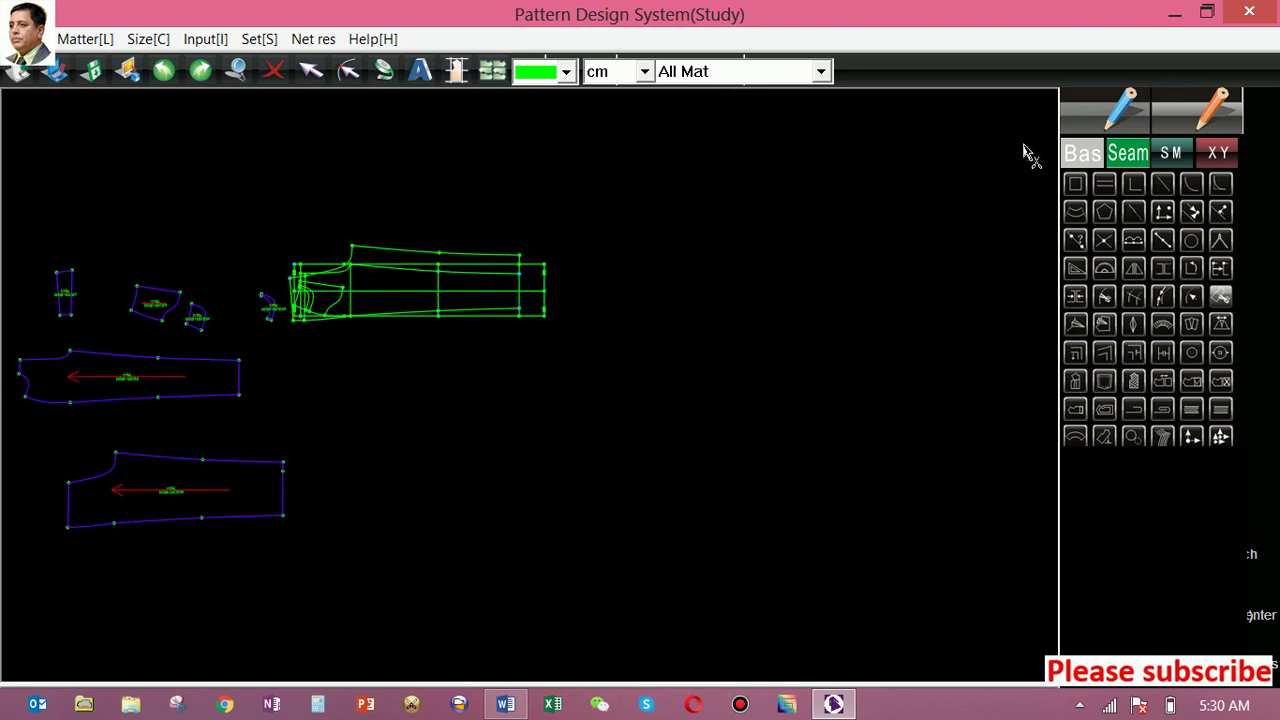
click(506, 704)
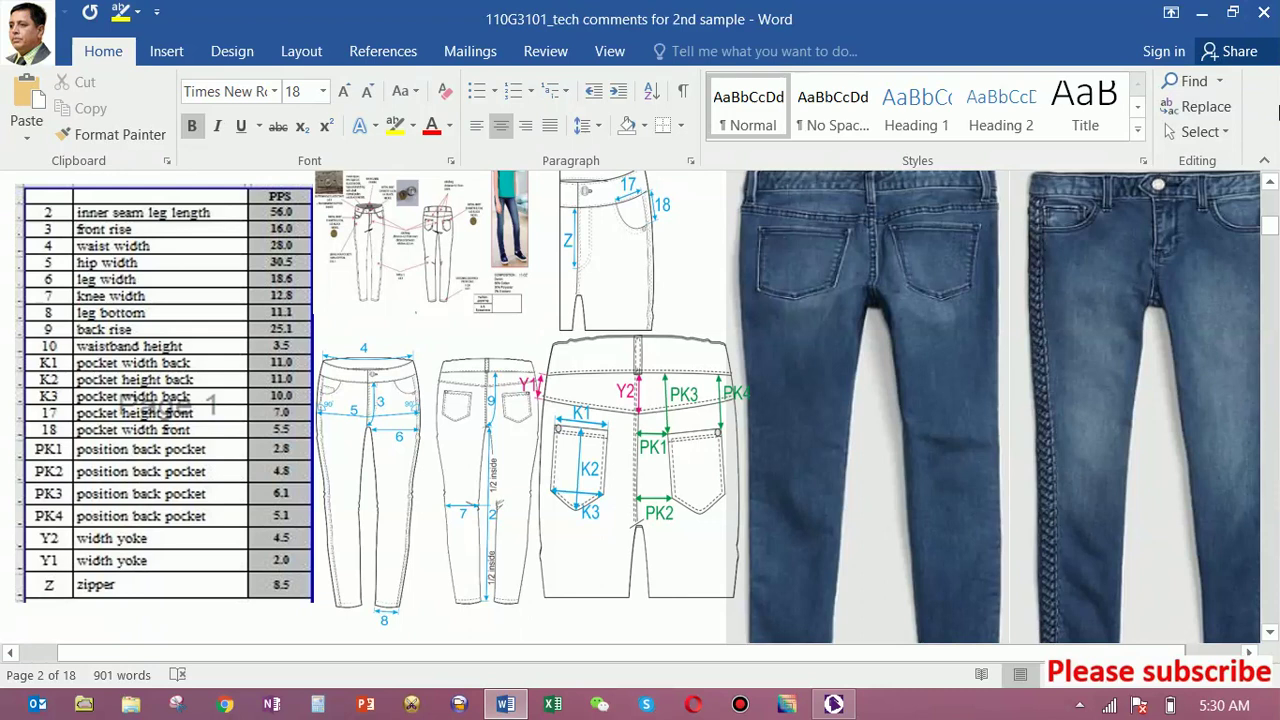
Step: Minimise the Word jeans spec sheet to reveal the Pattern Design System window
click(1202, 12)
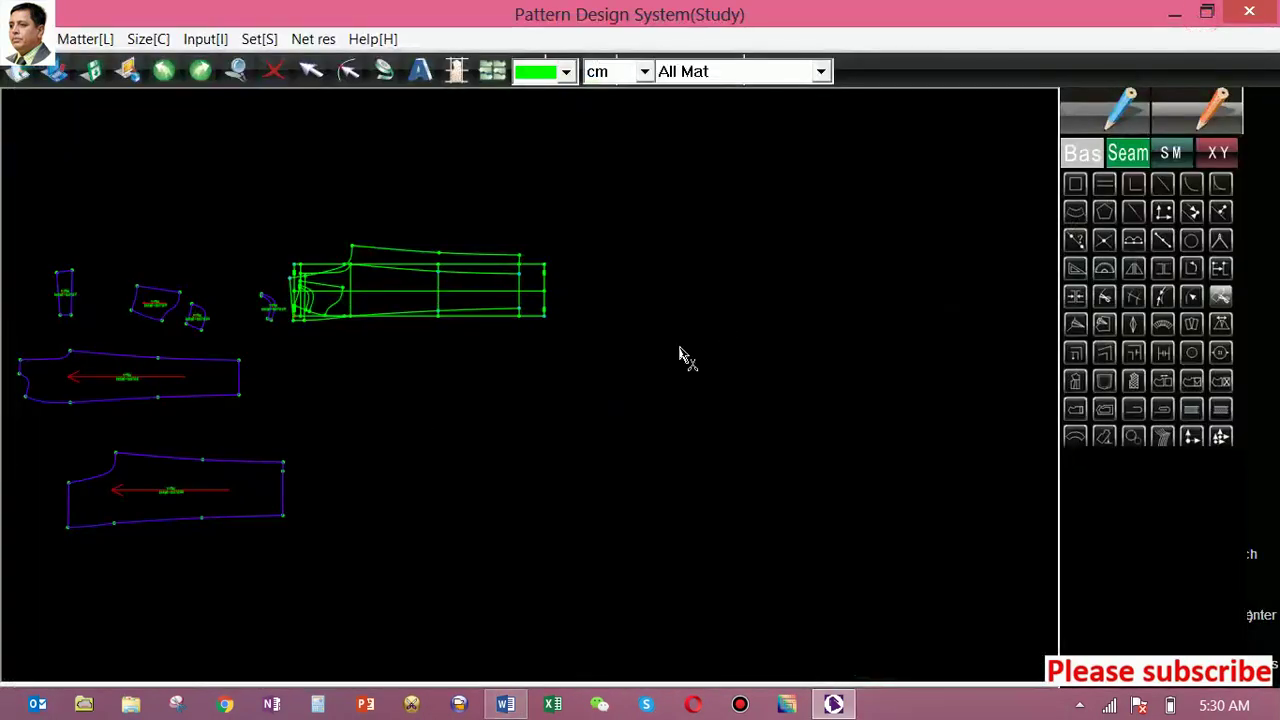
Step: Draw a 5.5 × 5.5 cm square on the canvas beside the trouser pattern pieces
click(1076, 186)
click(399, 380)
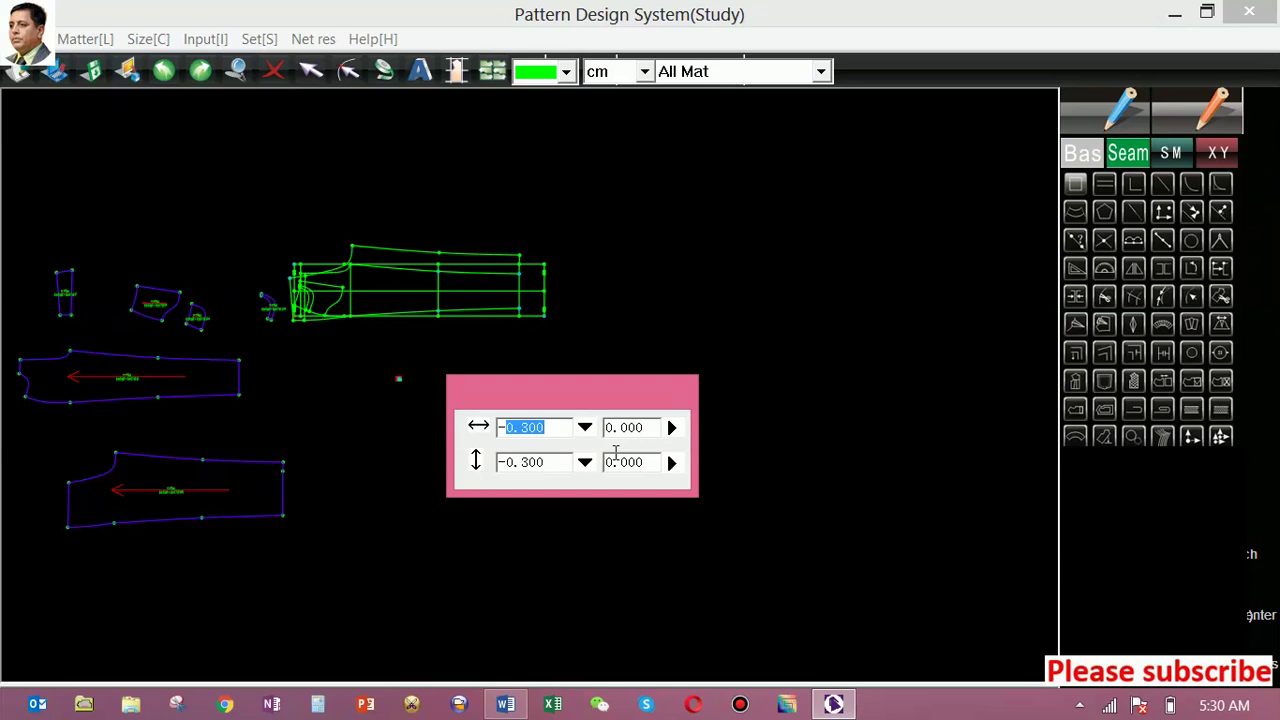
text(-5. 5)
double_click(556, 464)
text(5)
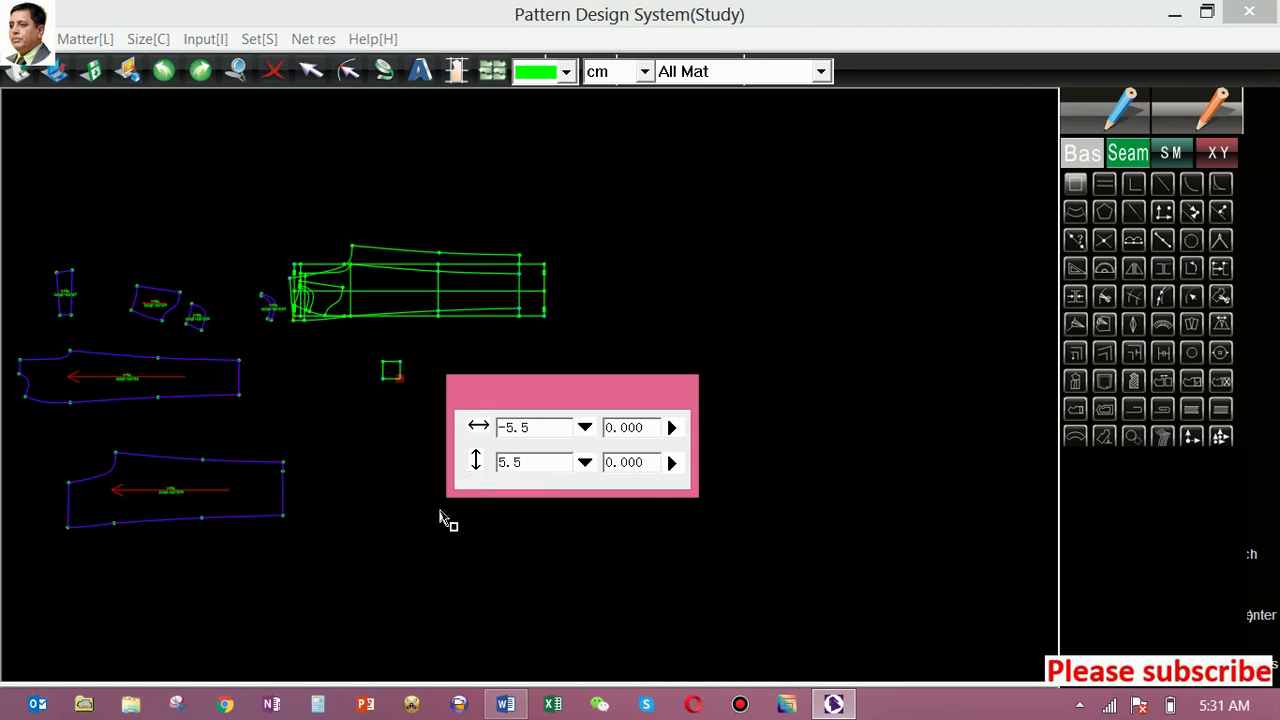
click(404, 468)
Step: Zoom in on the new square and pick a point on its right edge
scroll(393, 390, up, 1)
scroll(393, 390, up, 2)
scroll(391, 377, up, 2)
scroll(414, 386, down, 2)
scroll(414, 397, down, 2)
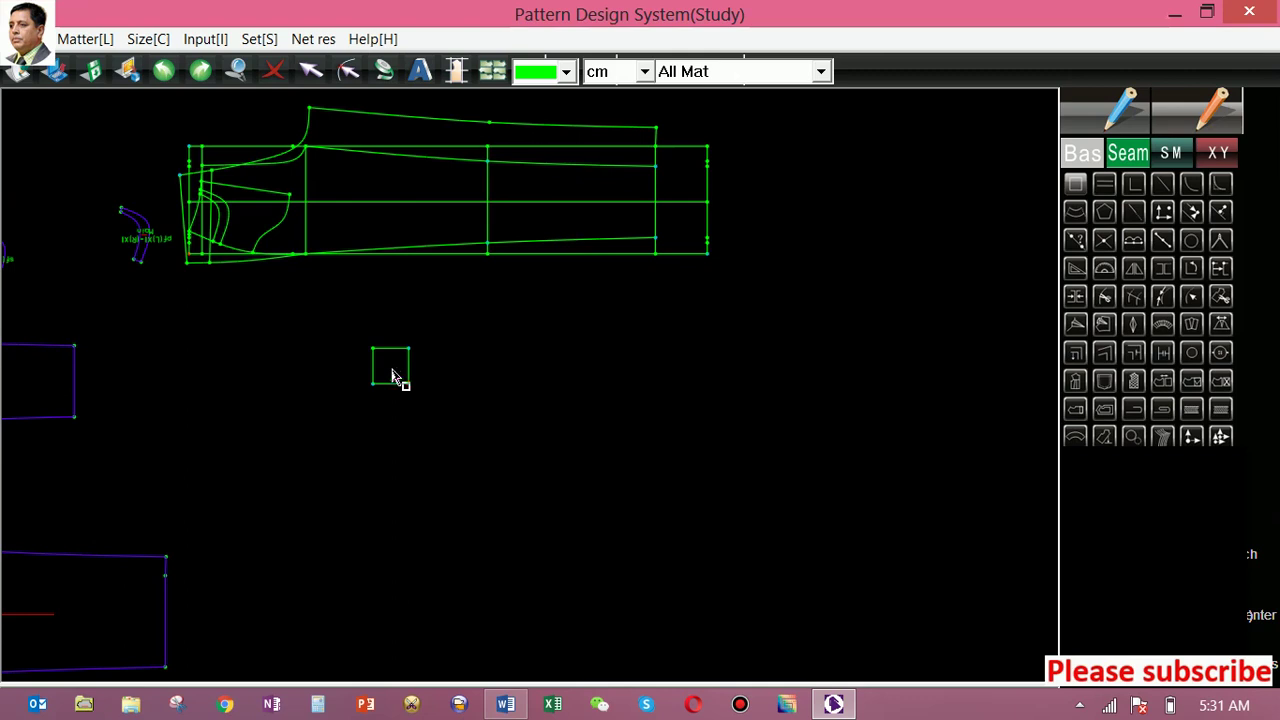
scroll(395, 377, up, 2)
scroll(395, 377, up, 1)
scroll(395, 377, up, 1)
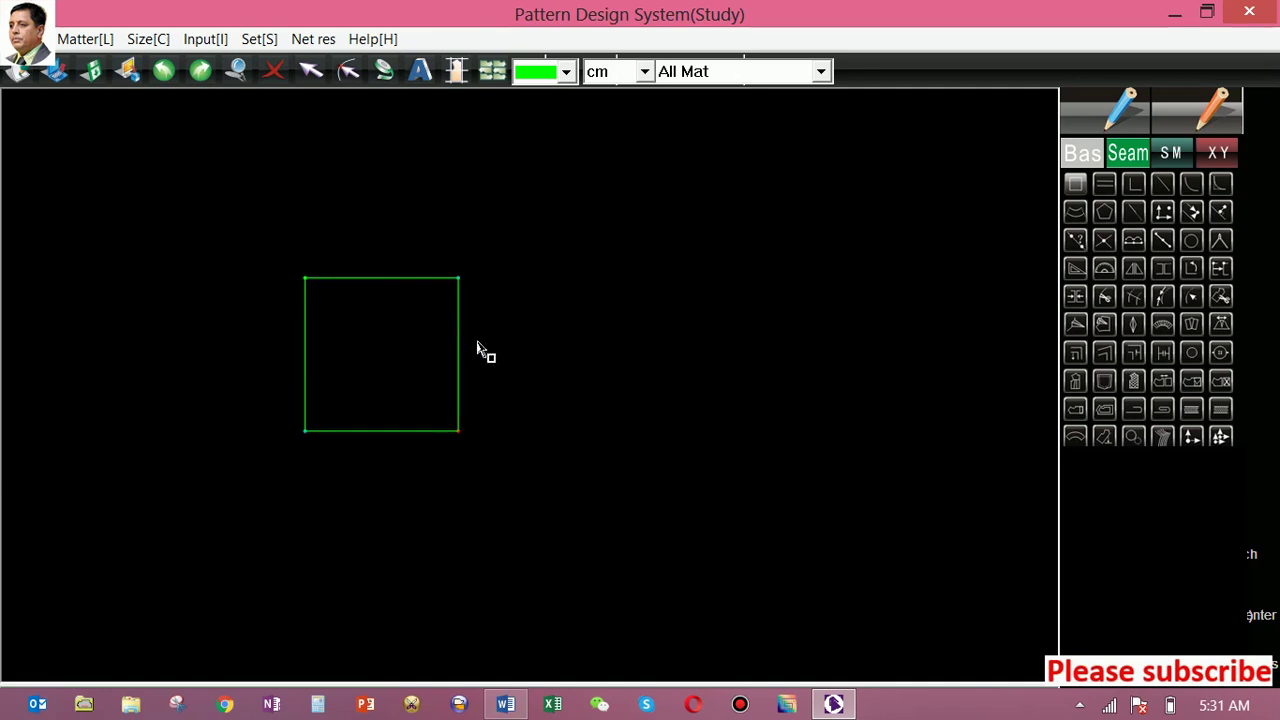
click(455, 363)
Step: Cancel the stray edge line and add a line parallel to the square's right edge, 5.5 cm away
click(483, 363)
right_click(506, 324)
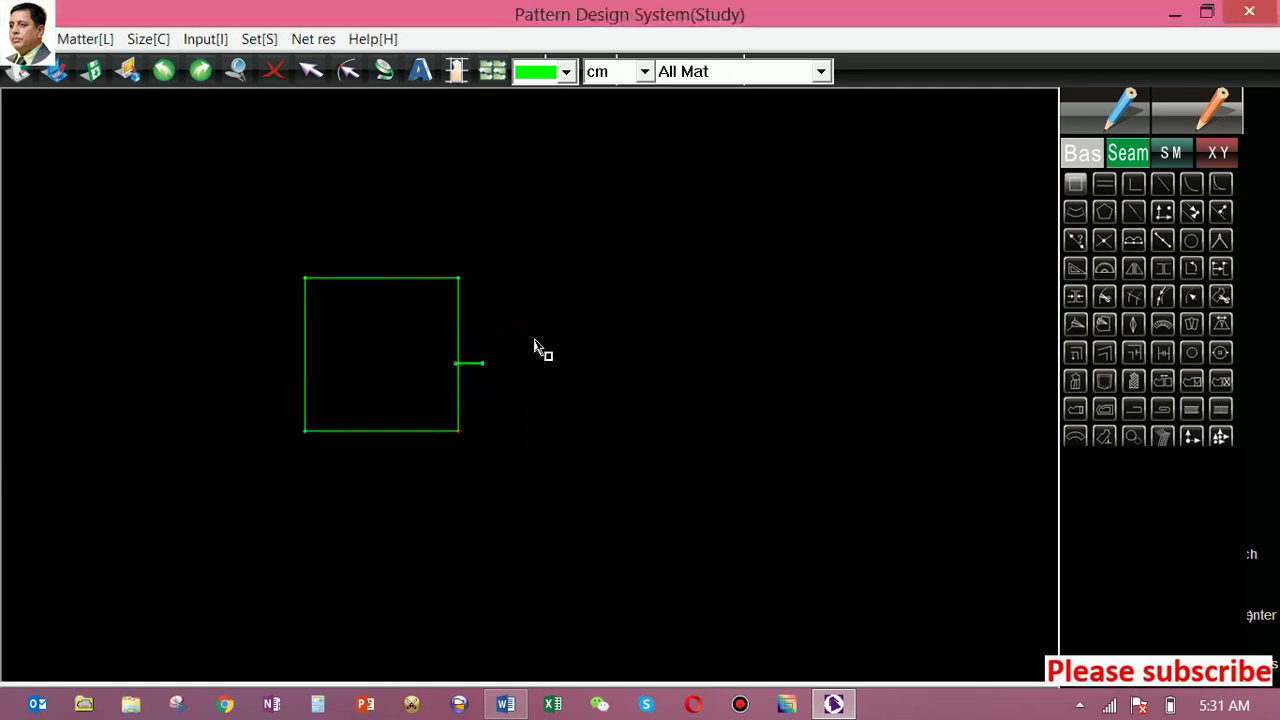
click(1090, 128)
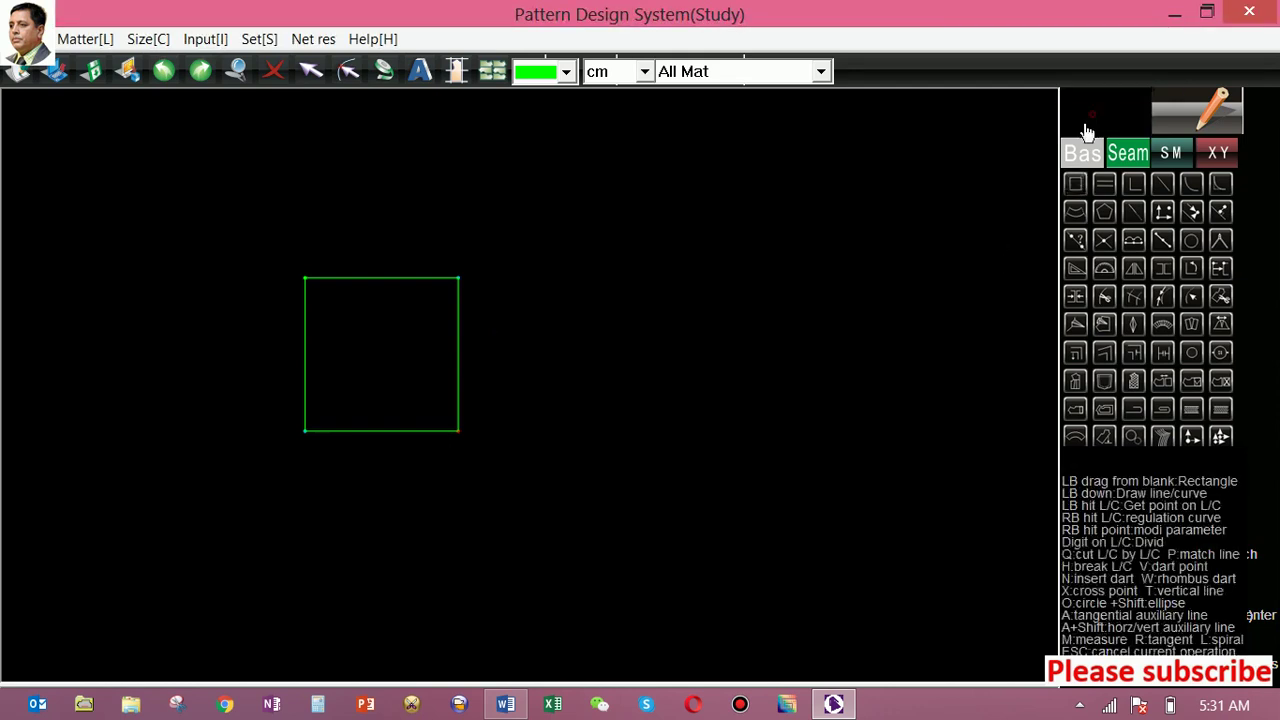
drag(458, 392, 541, 394)
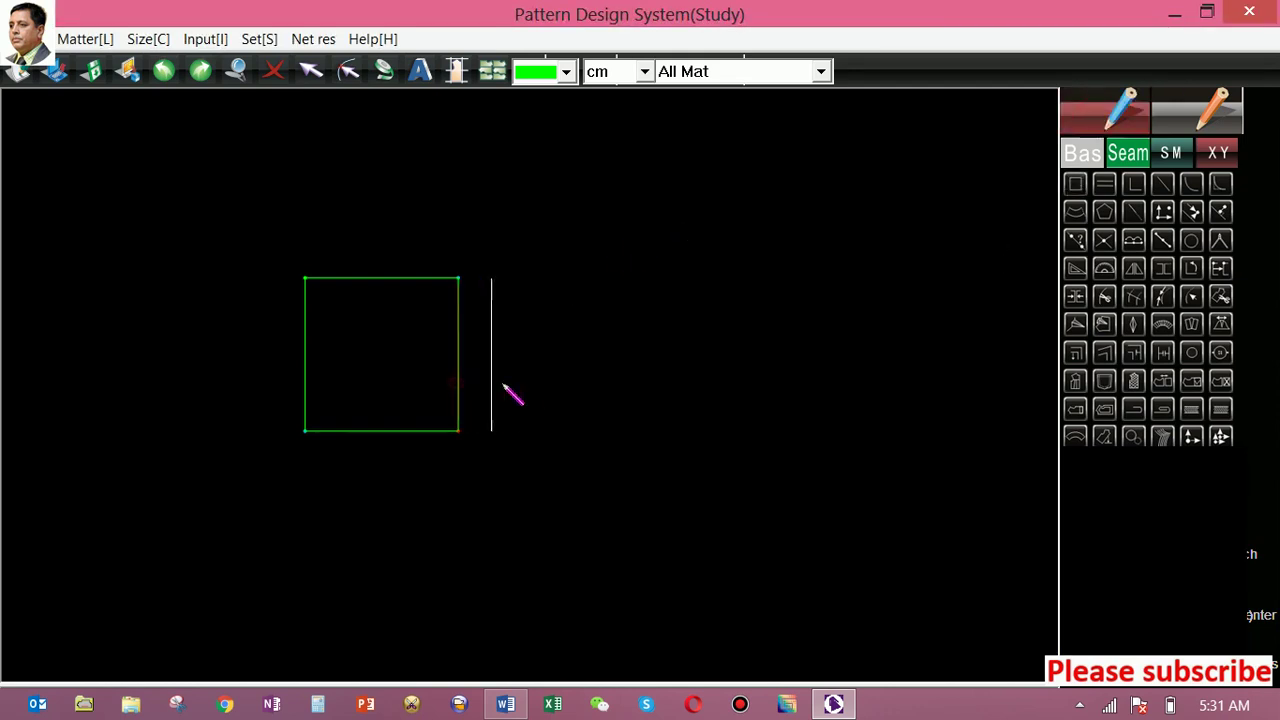
click(669, 388)
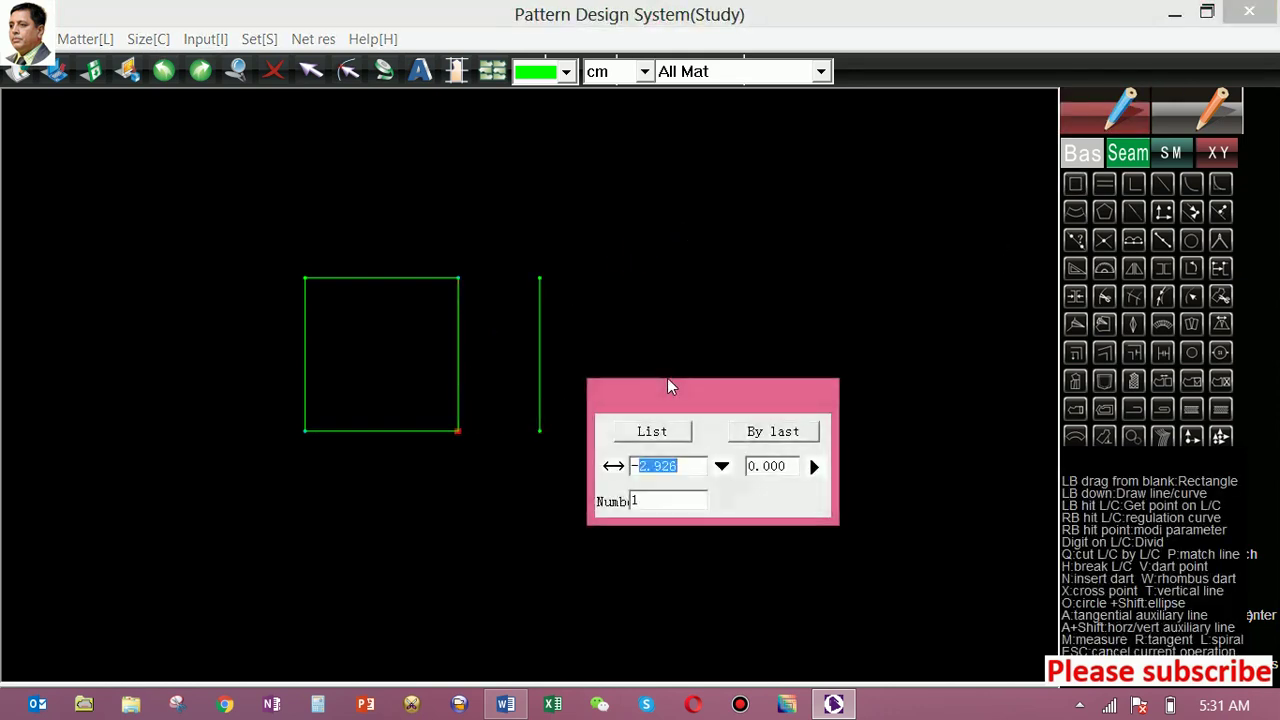
text(5)
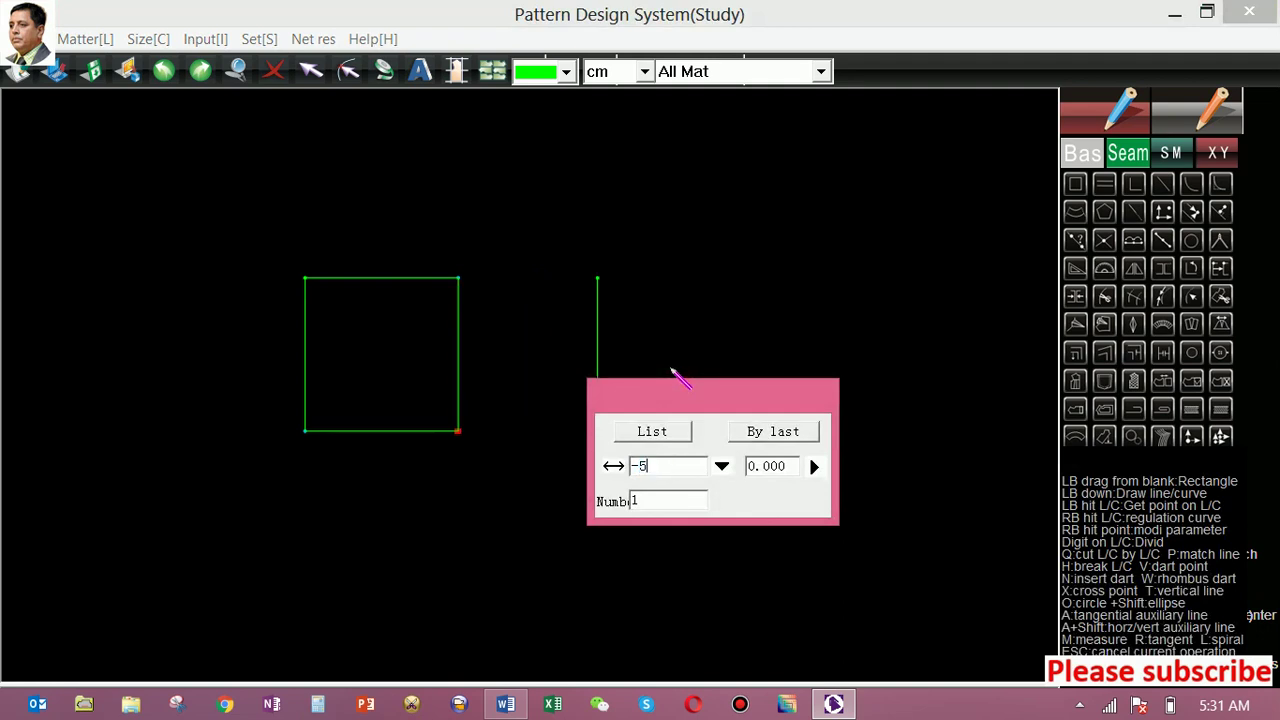
text(.5)
key(Return)
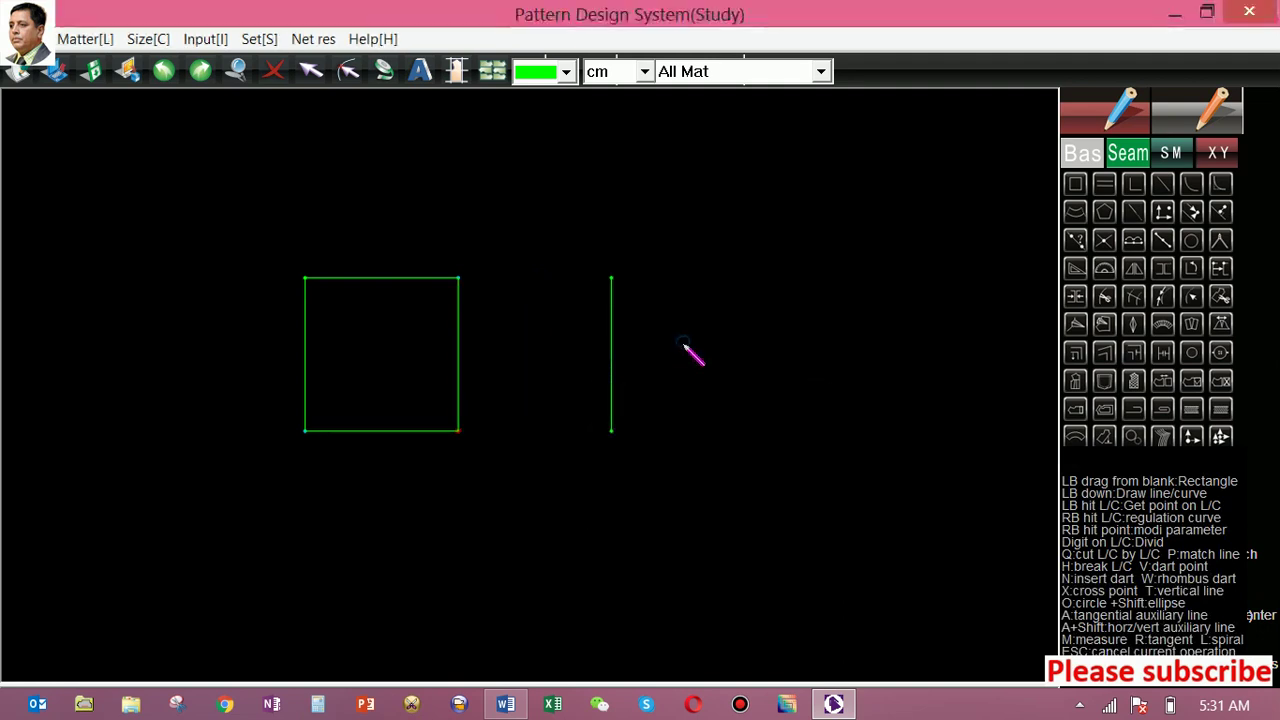
Step: Connect the square's top-right and bottom-right corners to the new parallel line
click(457, 279)
click(610, 279)
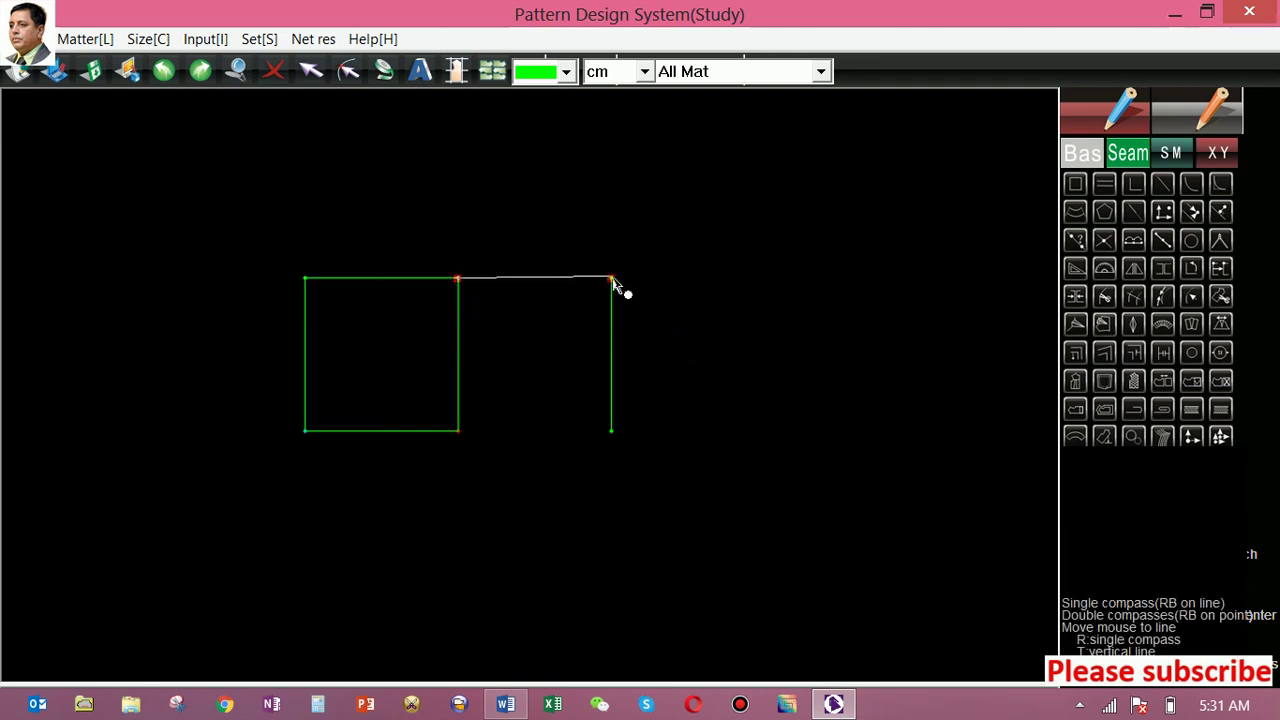
right_click(667, 277)
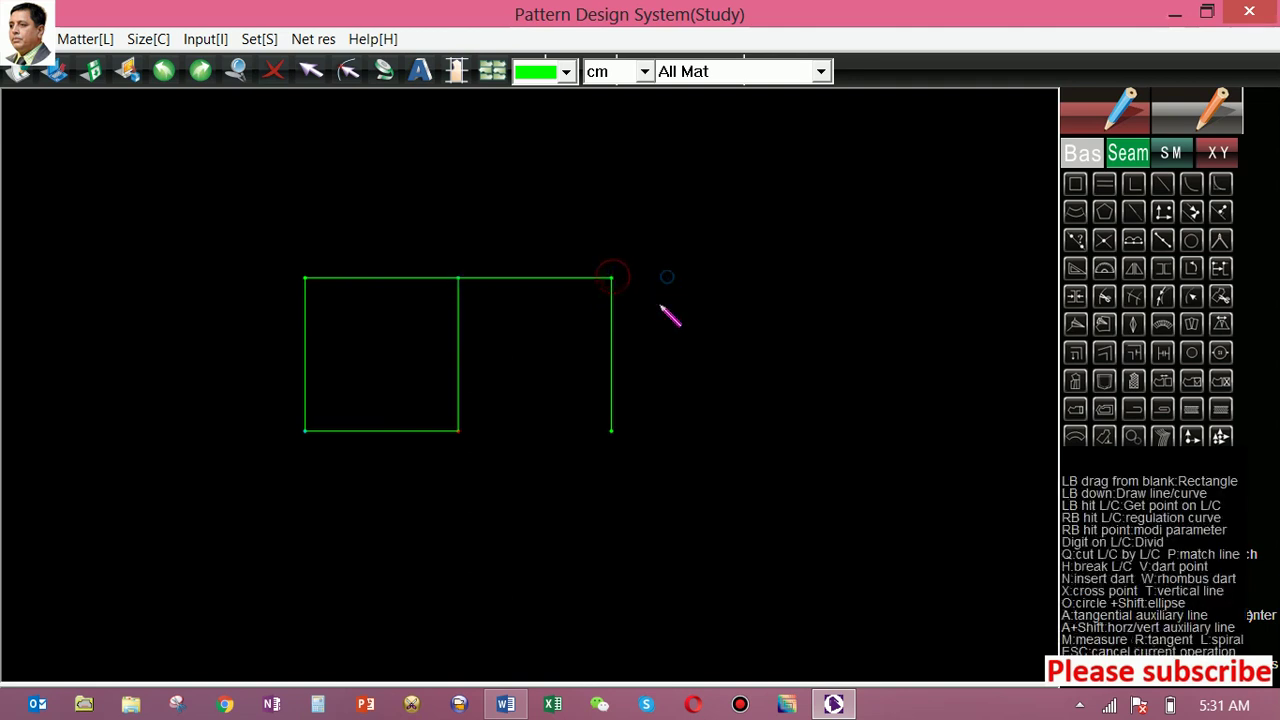
click(458, 431)
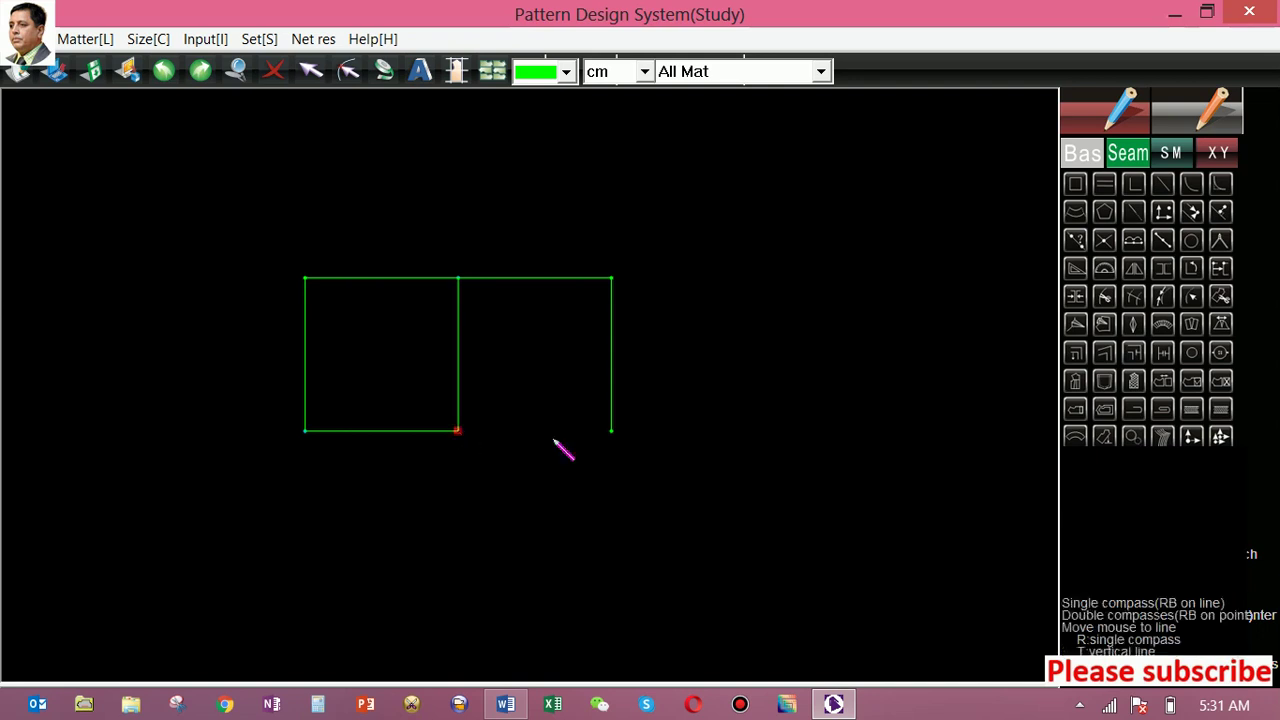
click(611, 431)
right_click(662, 420)
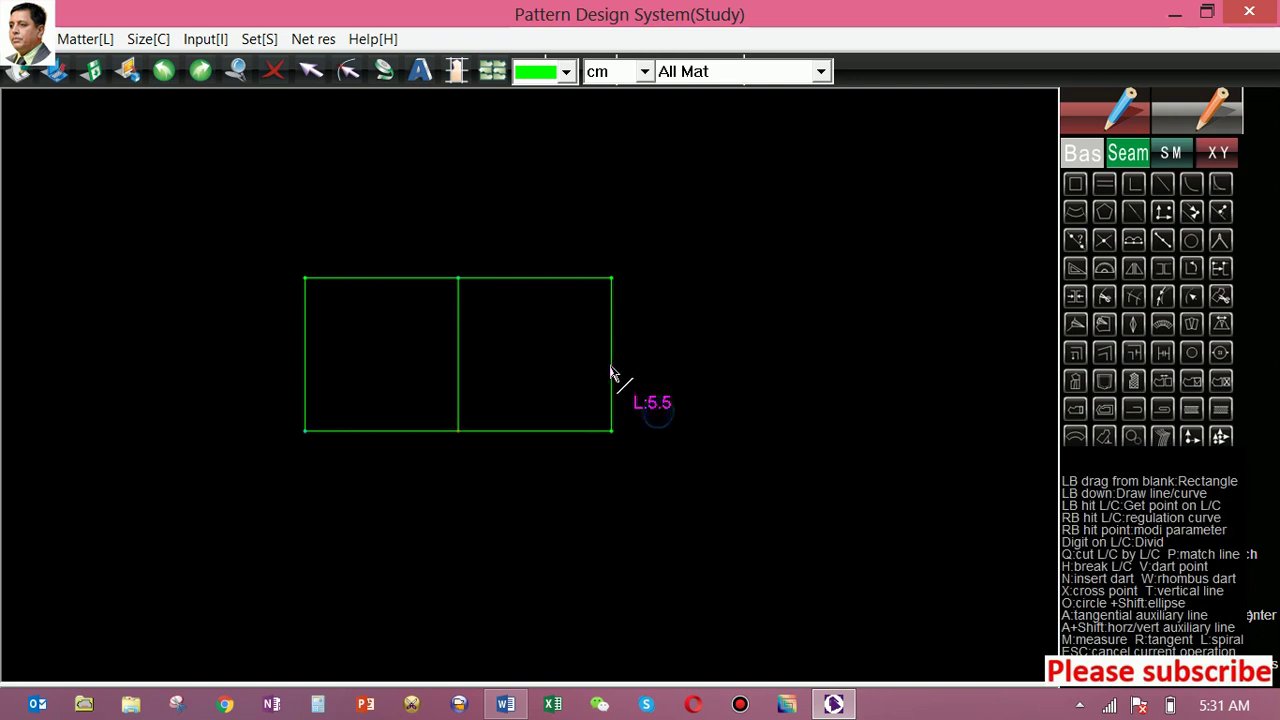
Step: Add a vertical line 2 cm inside the right edge and draw a diagonal from its top to the bottom-right corner
click(611, 357)
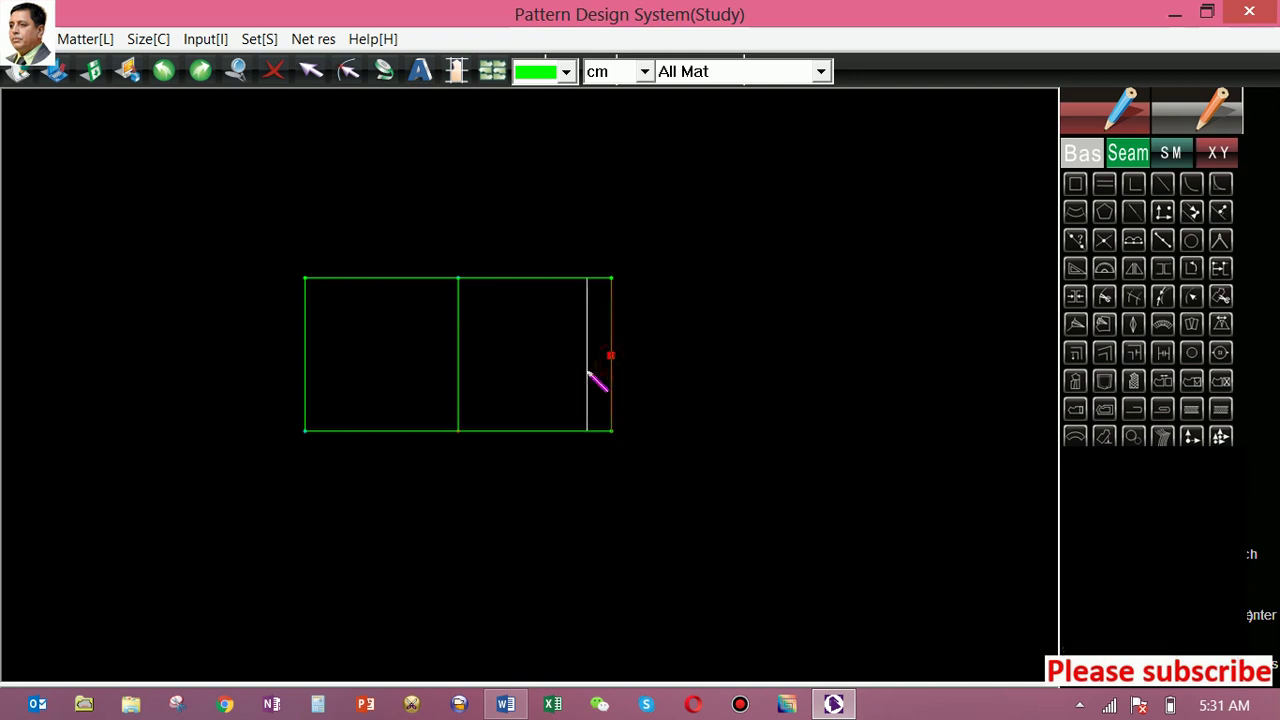
click(589, 373)
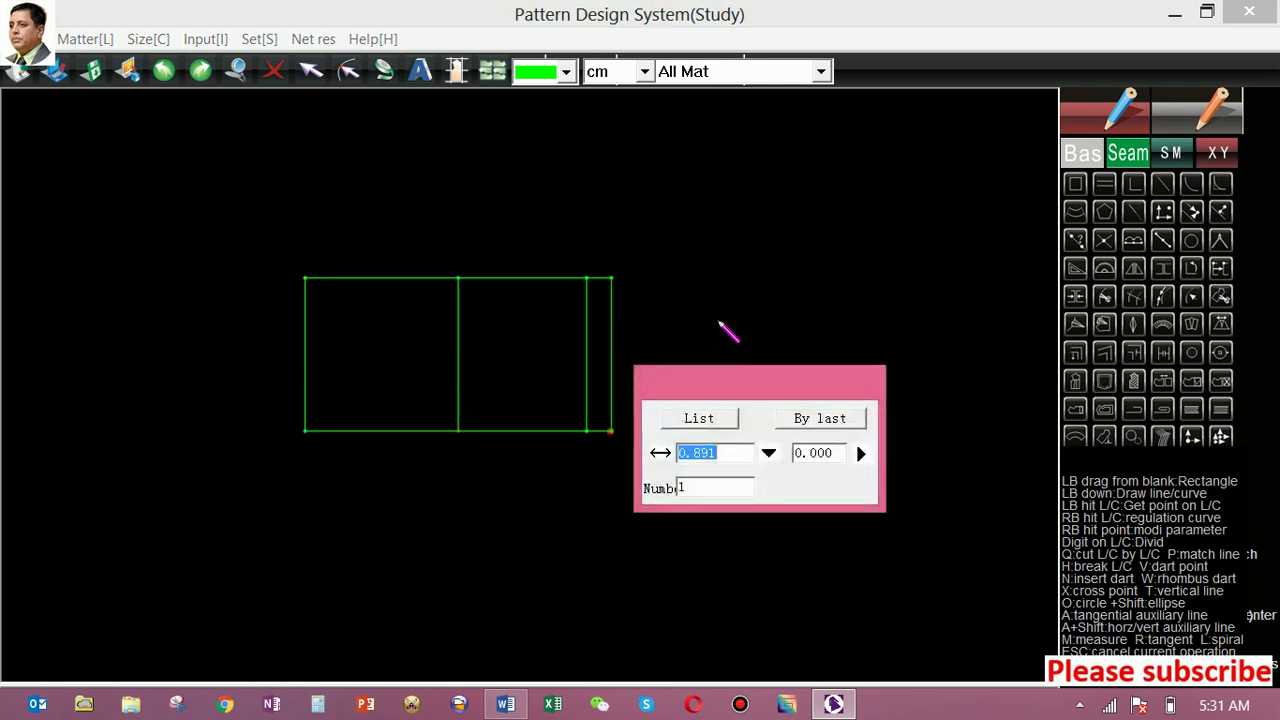
text(2)
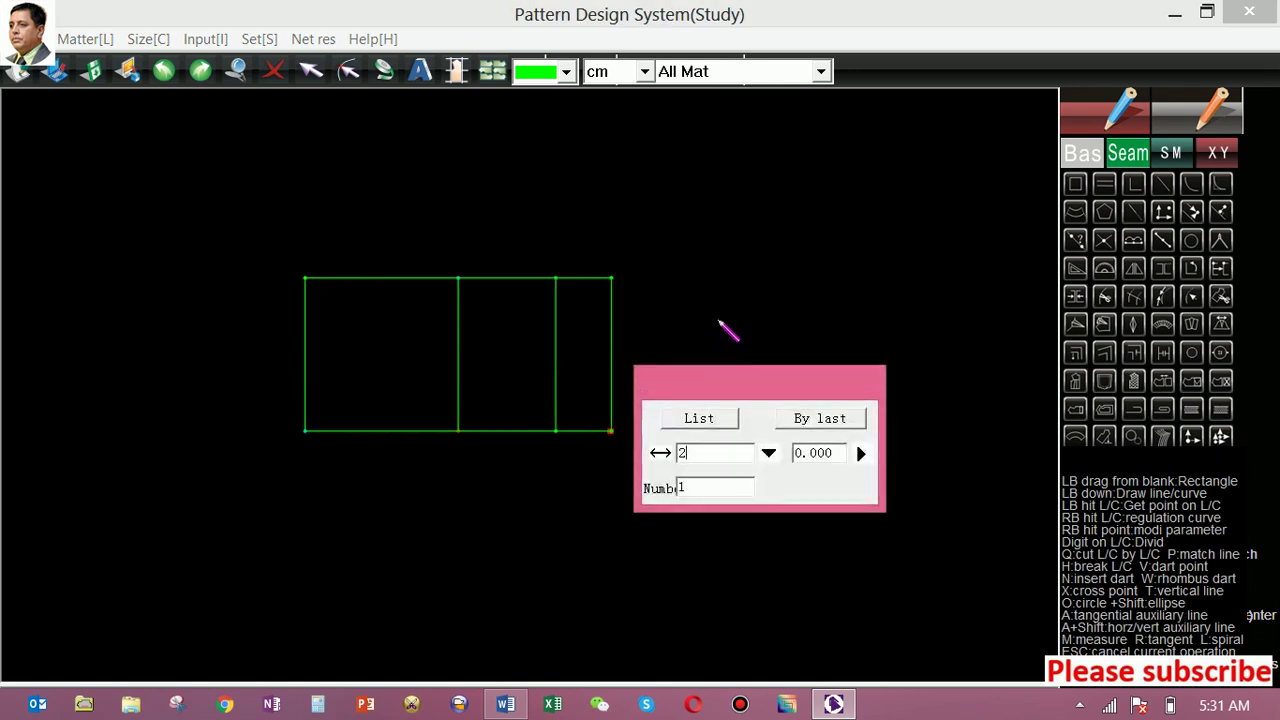
click(712, 316)
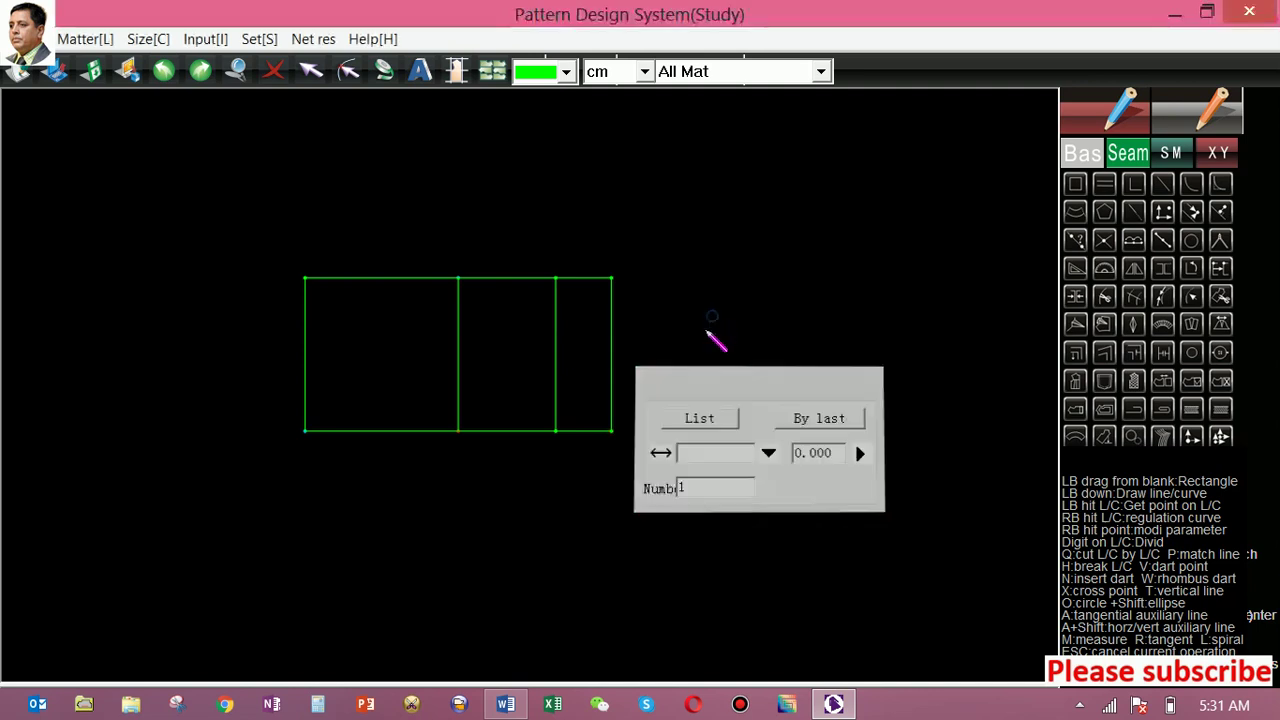
click(557, 282)
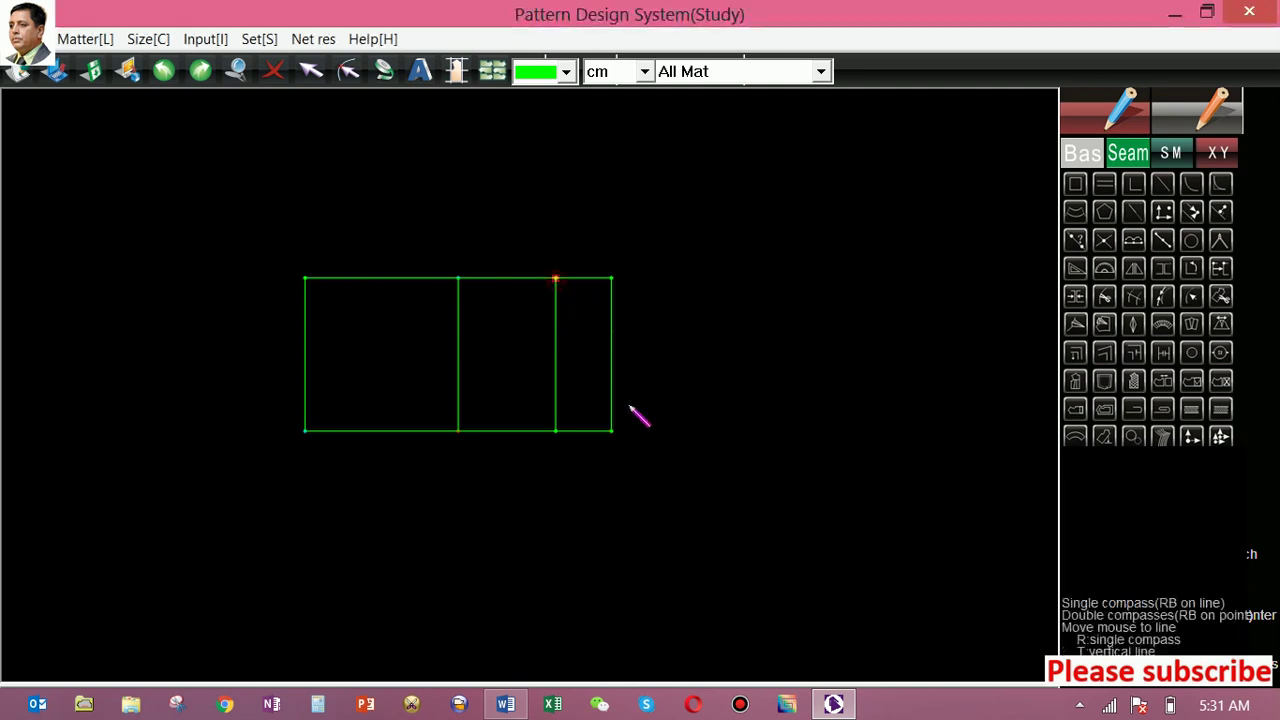
click(614, 428)
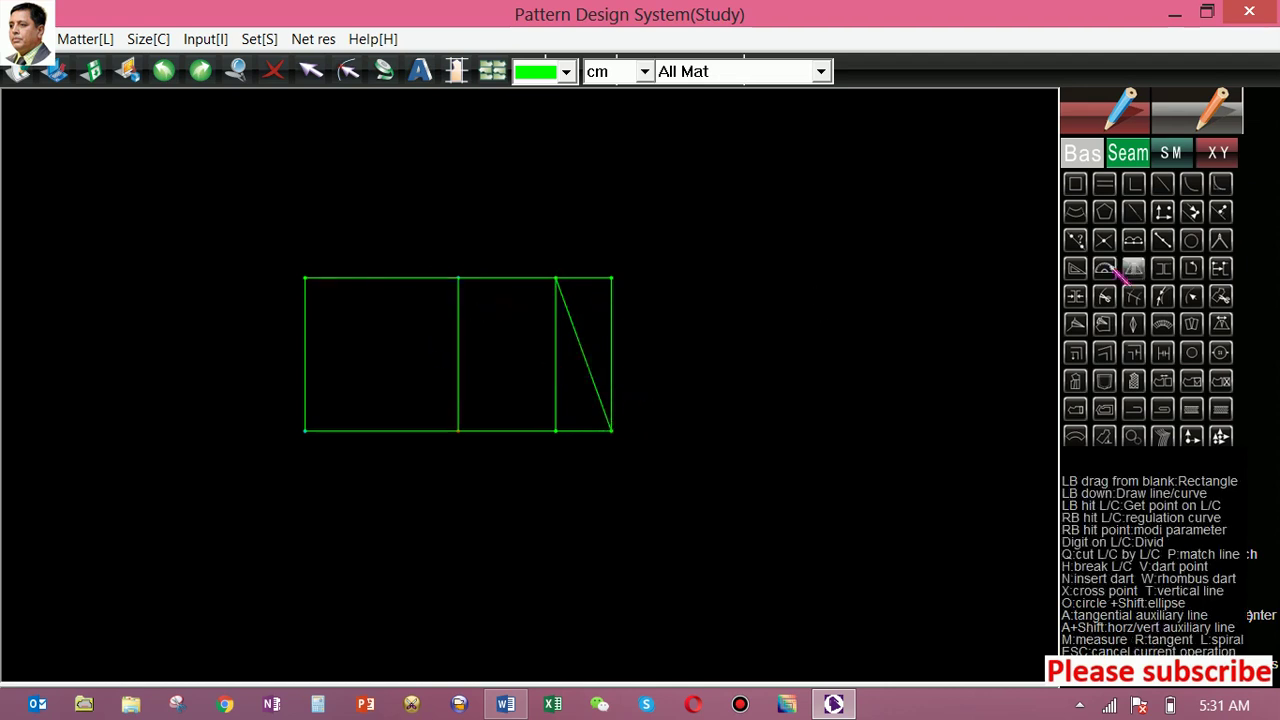
Step: Trace the pocket outline from the top edge, both bottom edges and the diagonal
click(1220, 326)
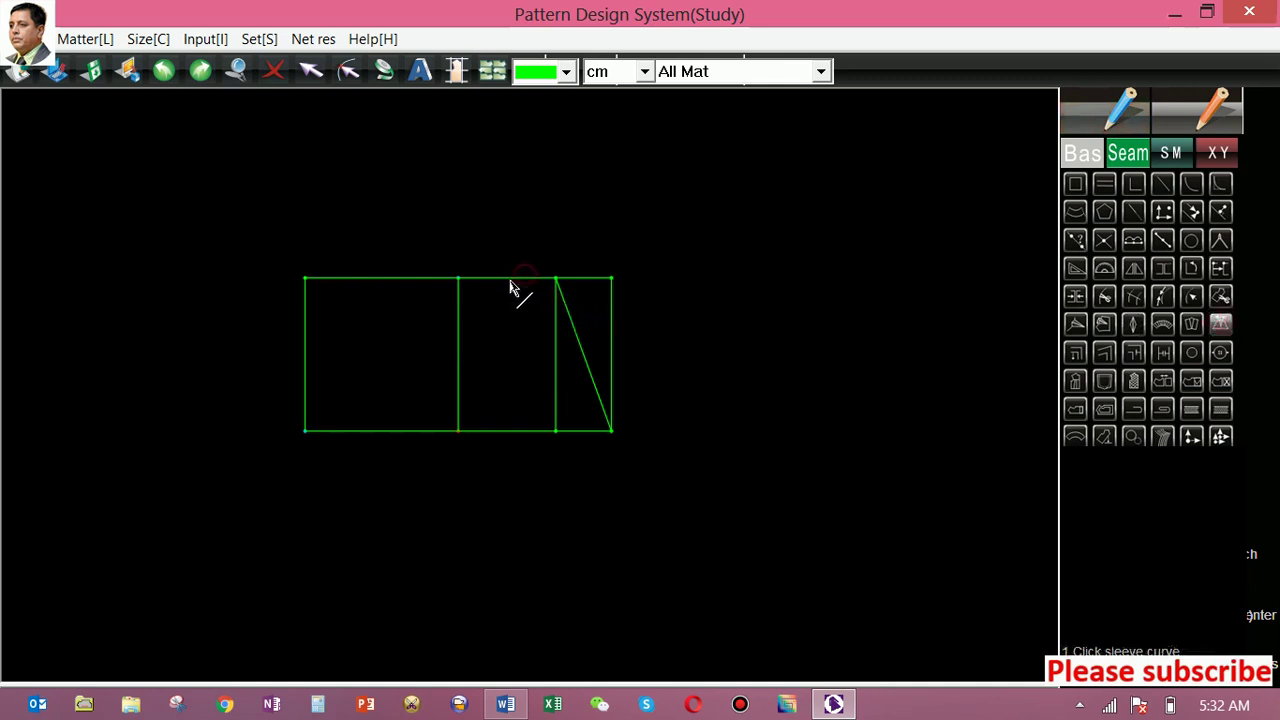
click(1220, 296)
click(428, 282)
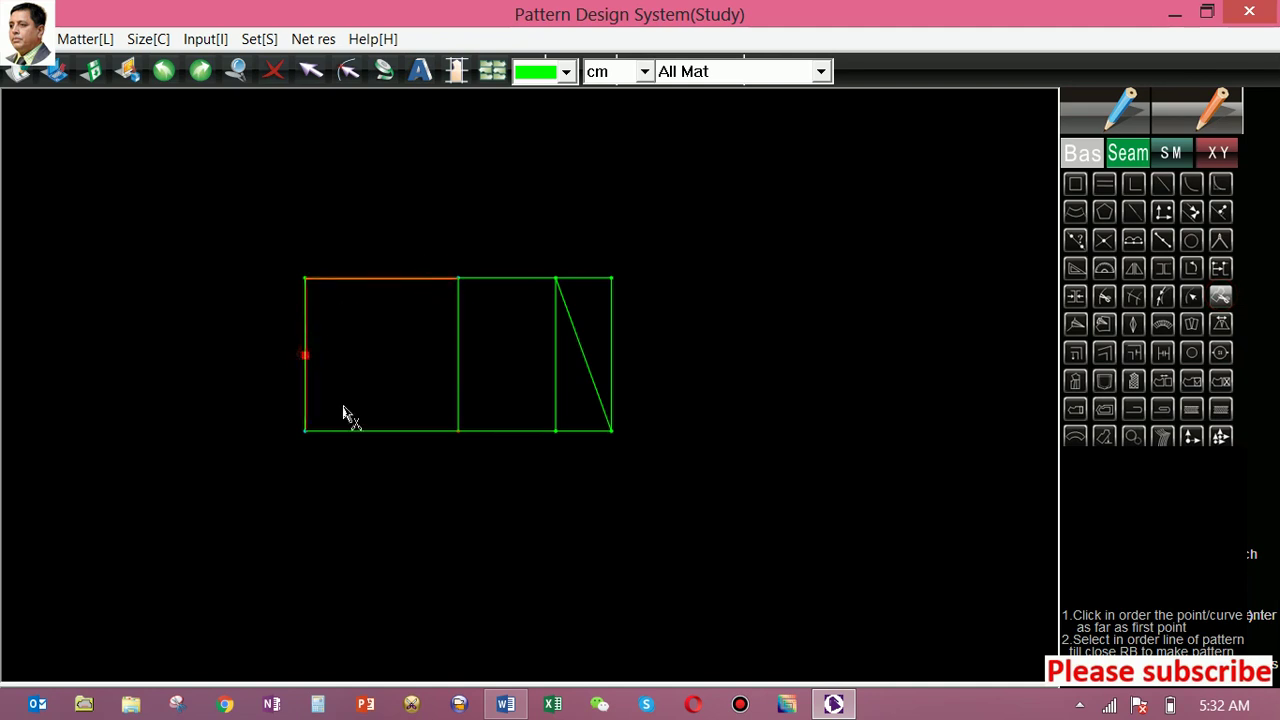
click(377, 434)
click(535, 439)
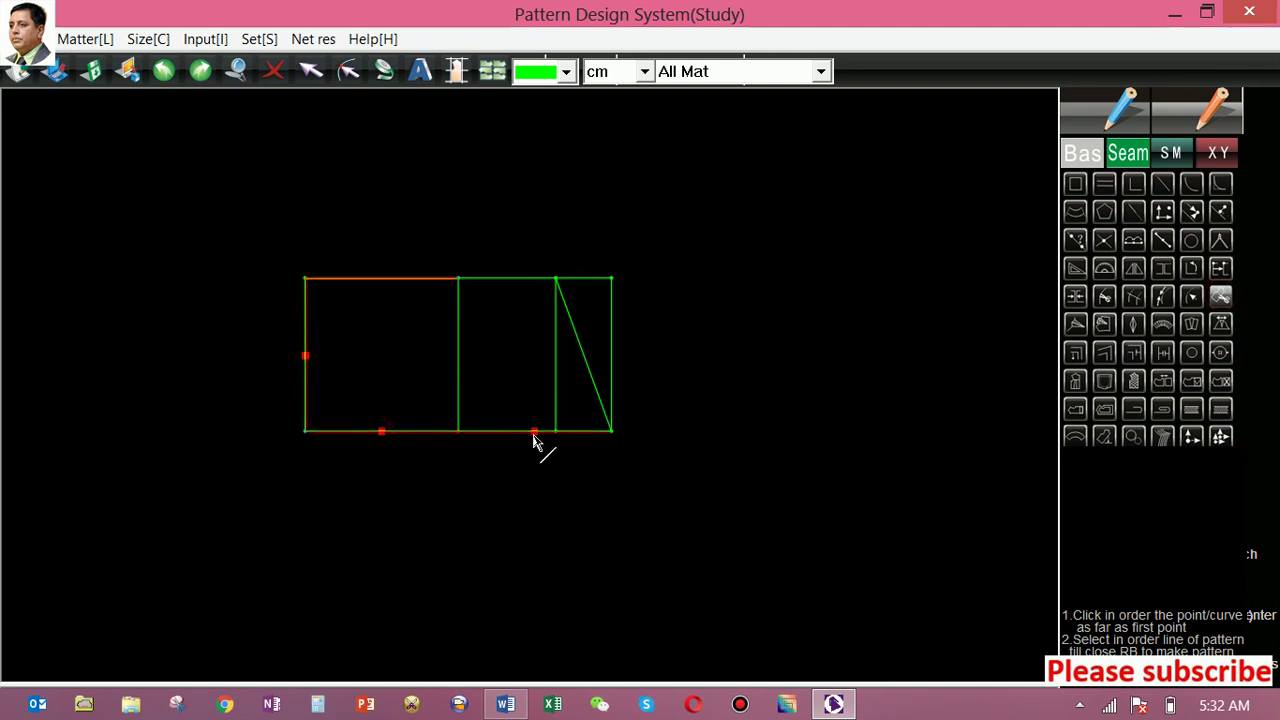
click(592, 388)
Step: Name the traced piece 'pocket' on Main material and create it on the canvas
right_click(498, 310)
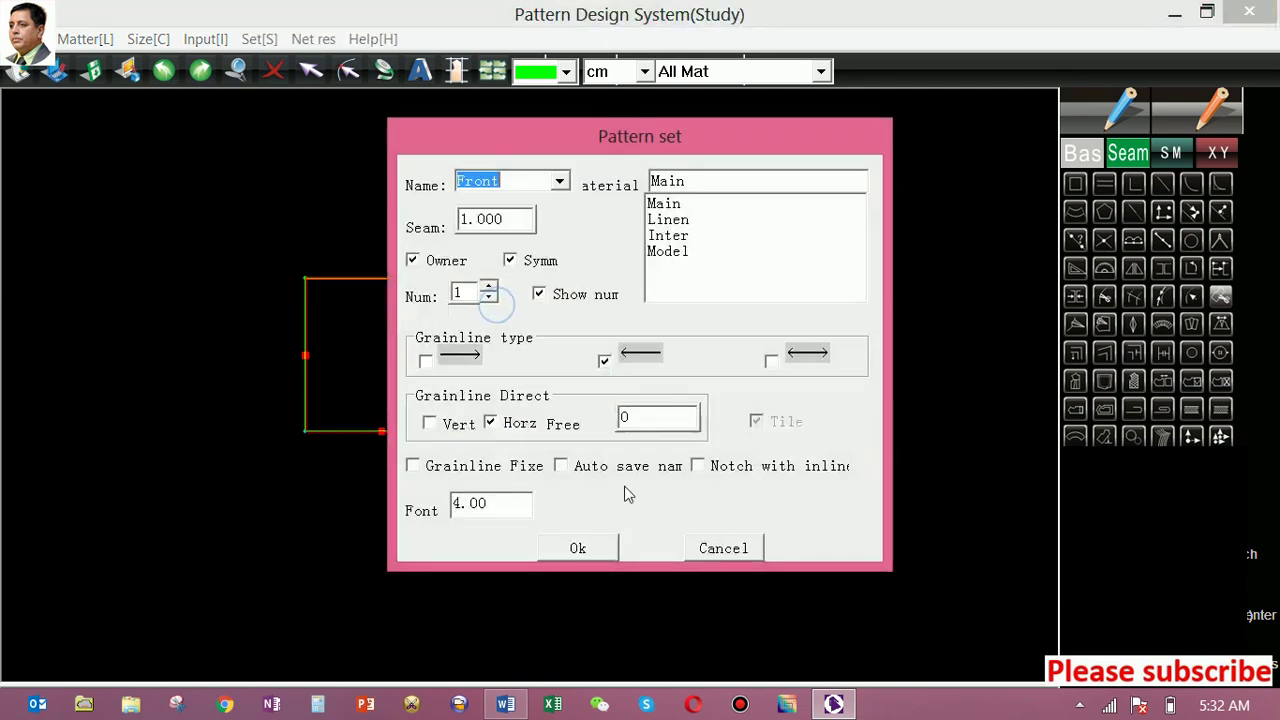
text(pocket)
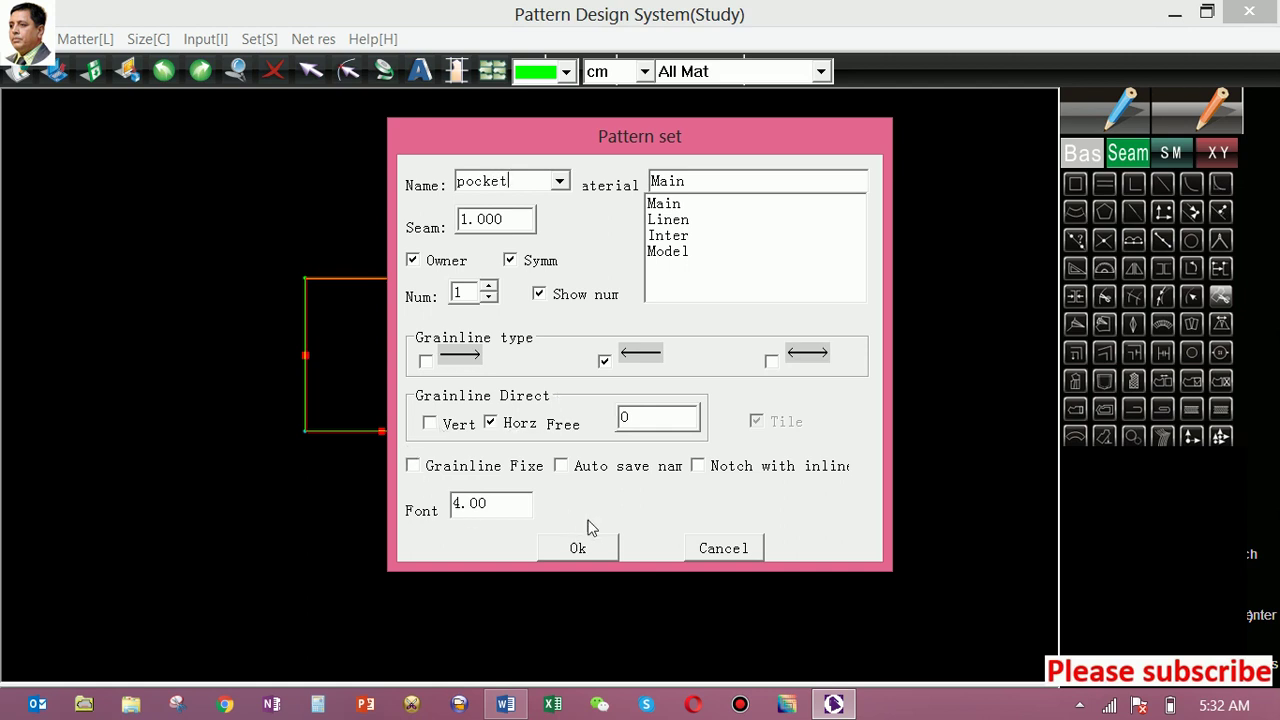
click(578, 548)
right_click(436, 214)
click(514, 338)
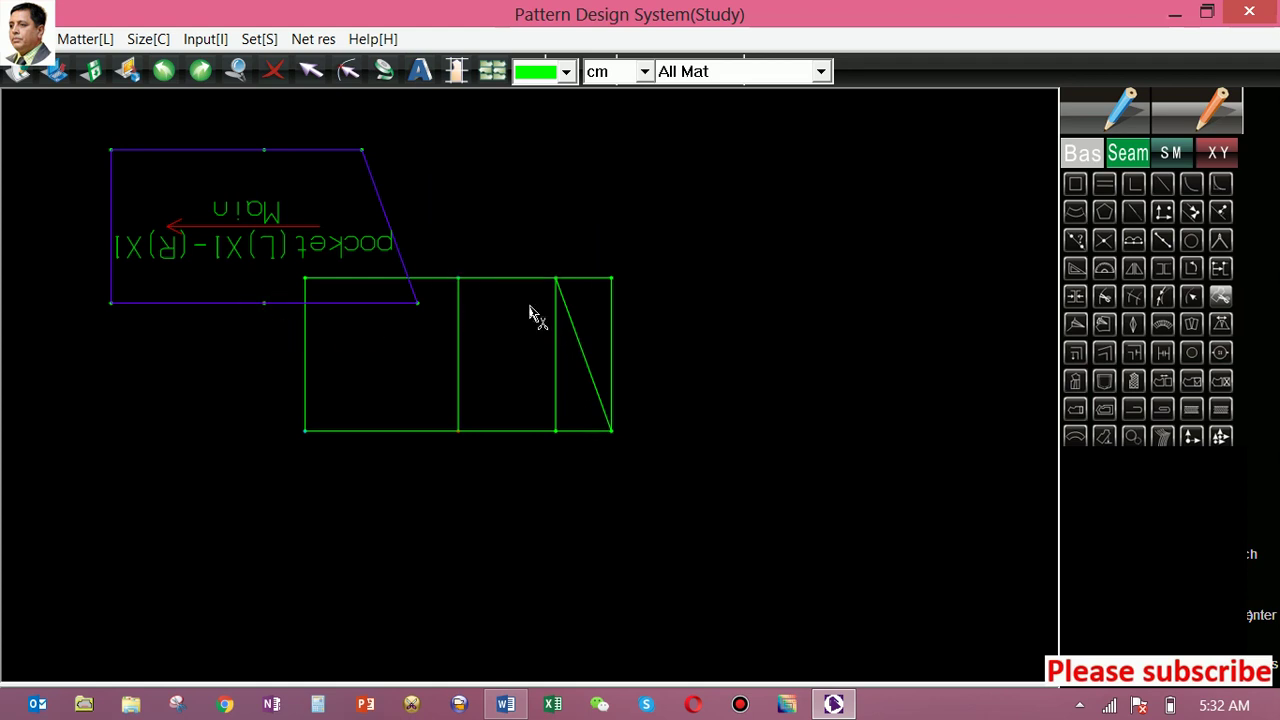
click(277, 304)
right_click(277, 304)
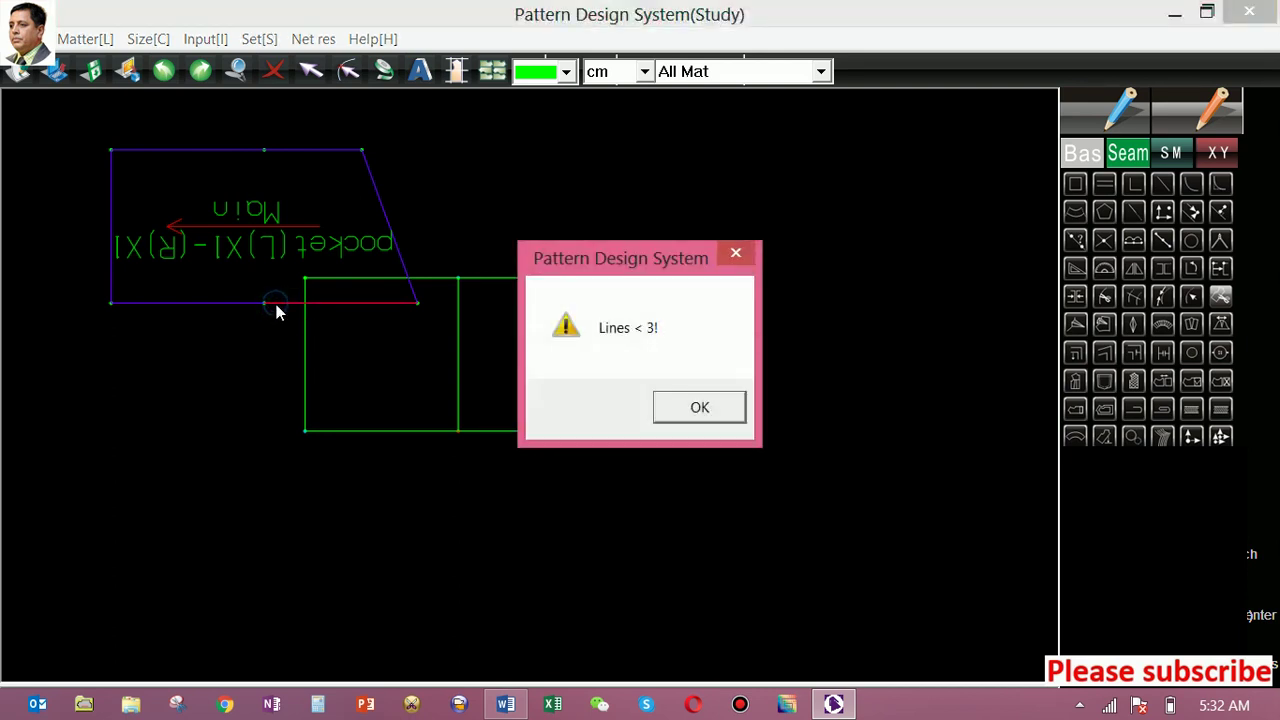
click(697, 408)
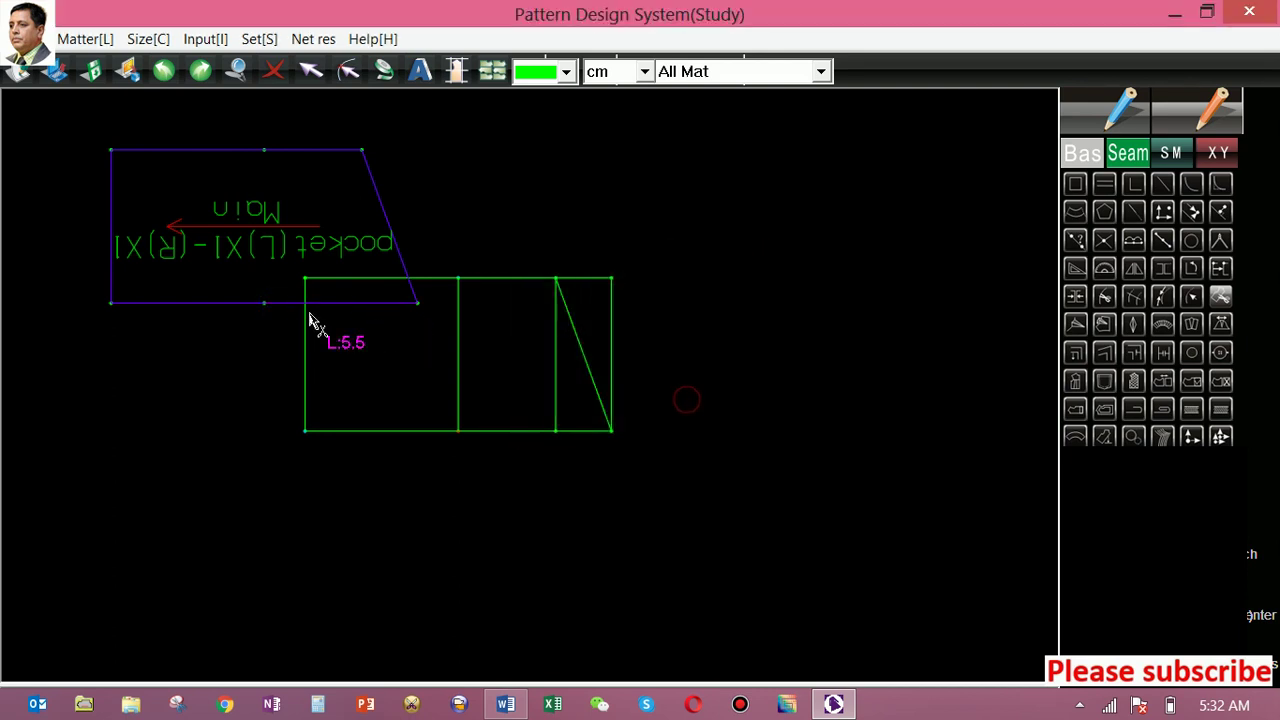
click(259, 306)
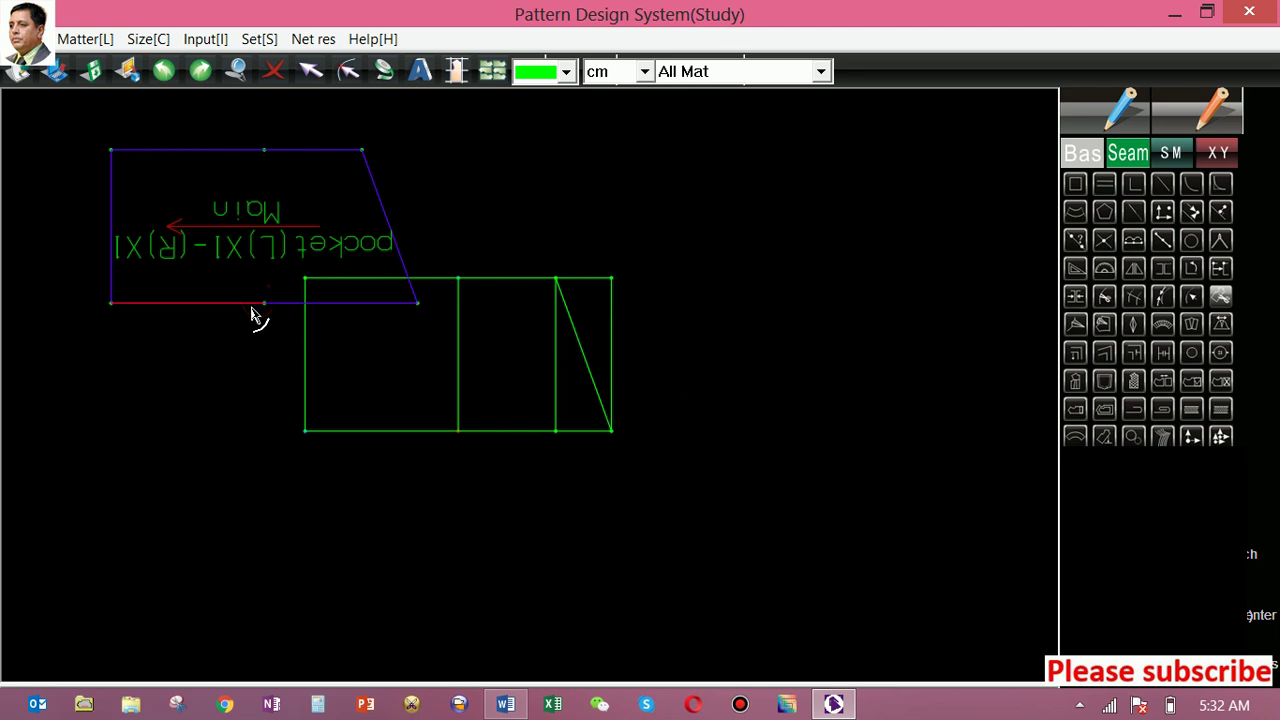
right_click(251, 308)
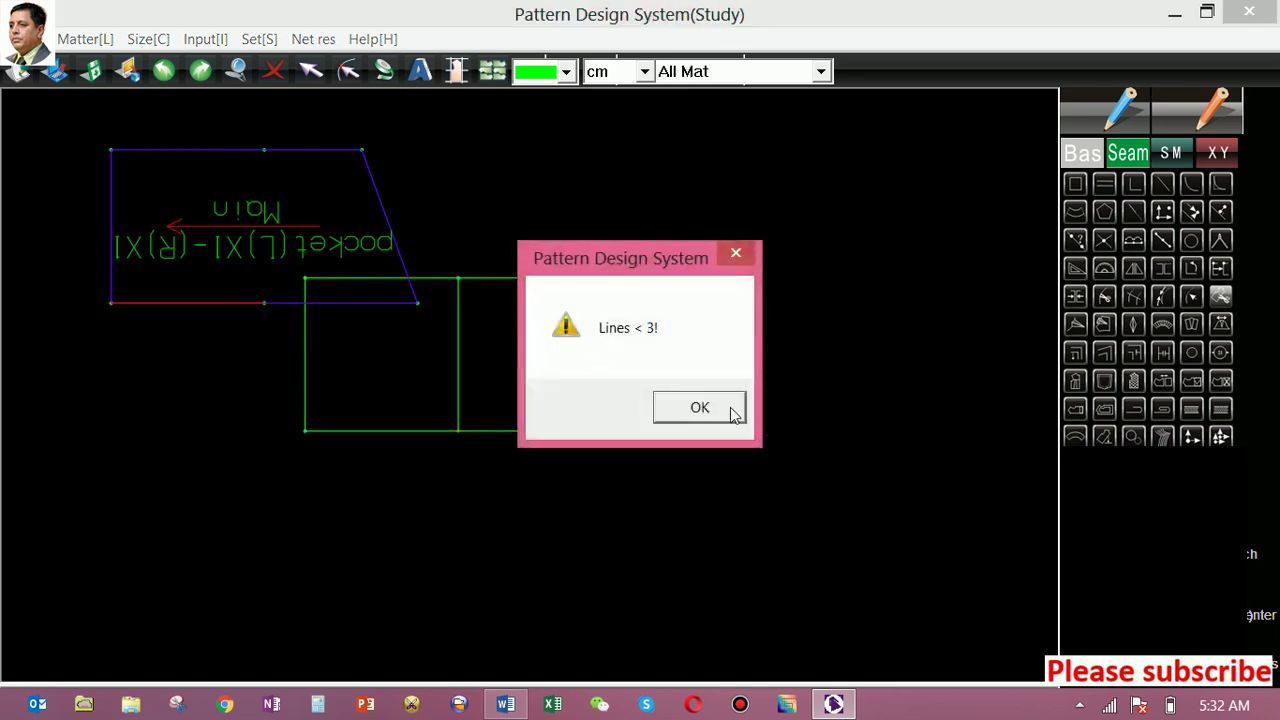
click(700, 405)
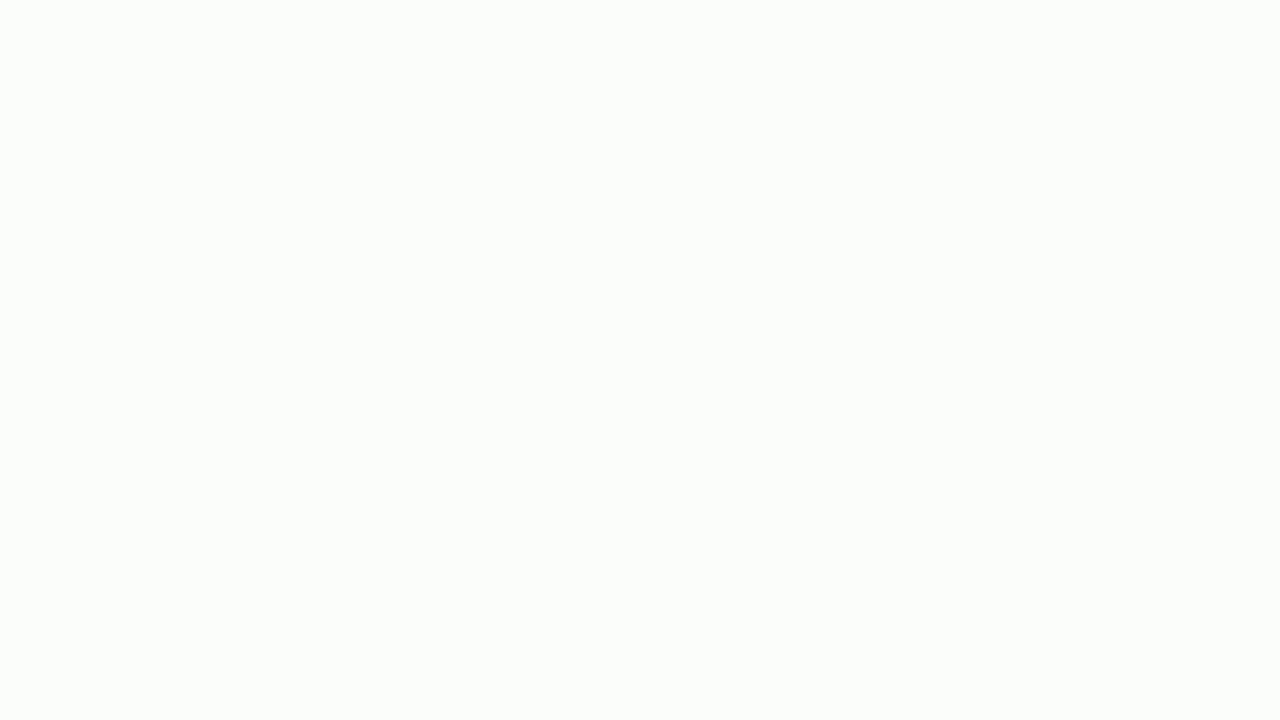